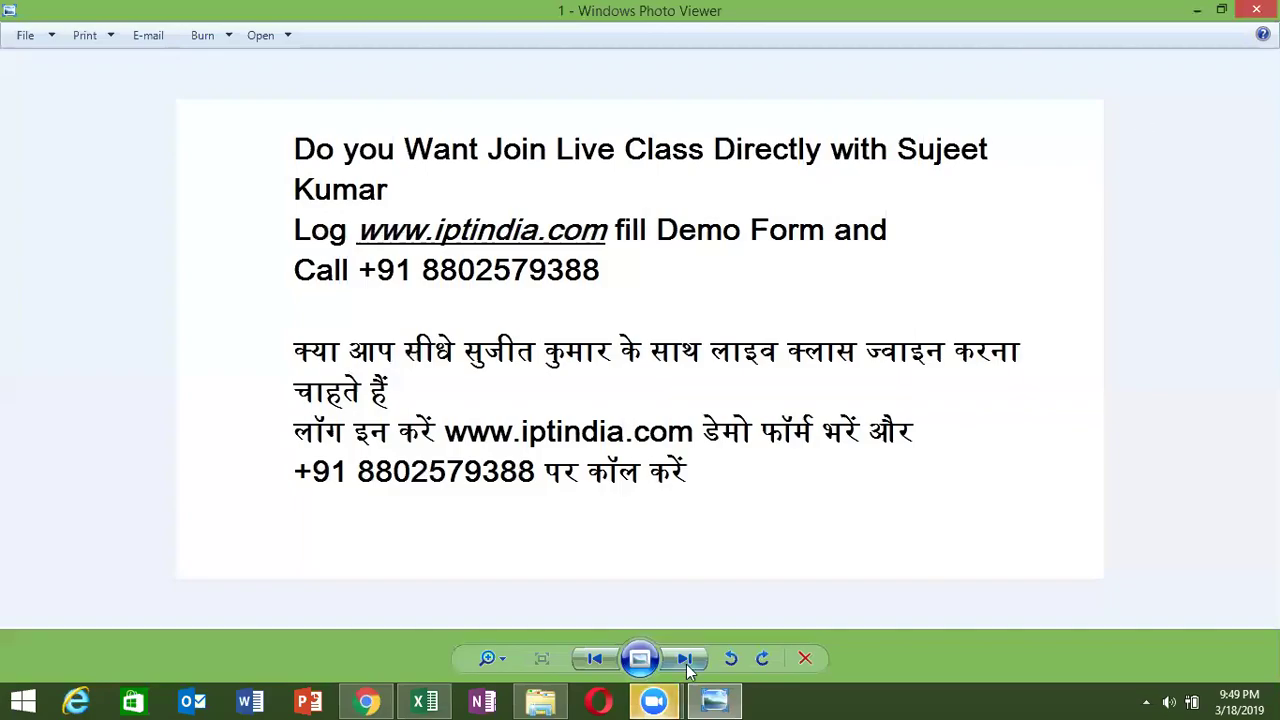
- Advance to the second picture, then close Windows Photo Viewer
left_click(686, 660)
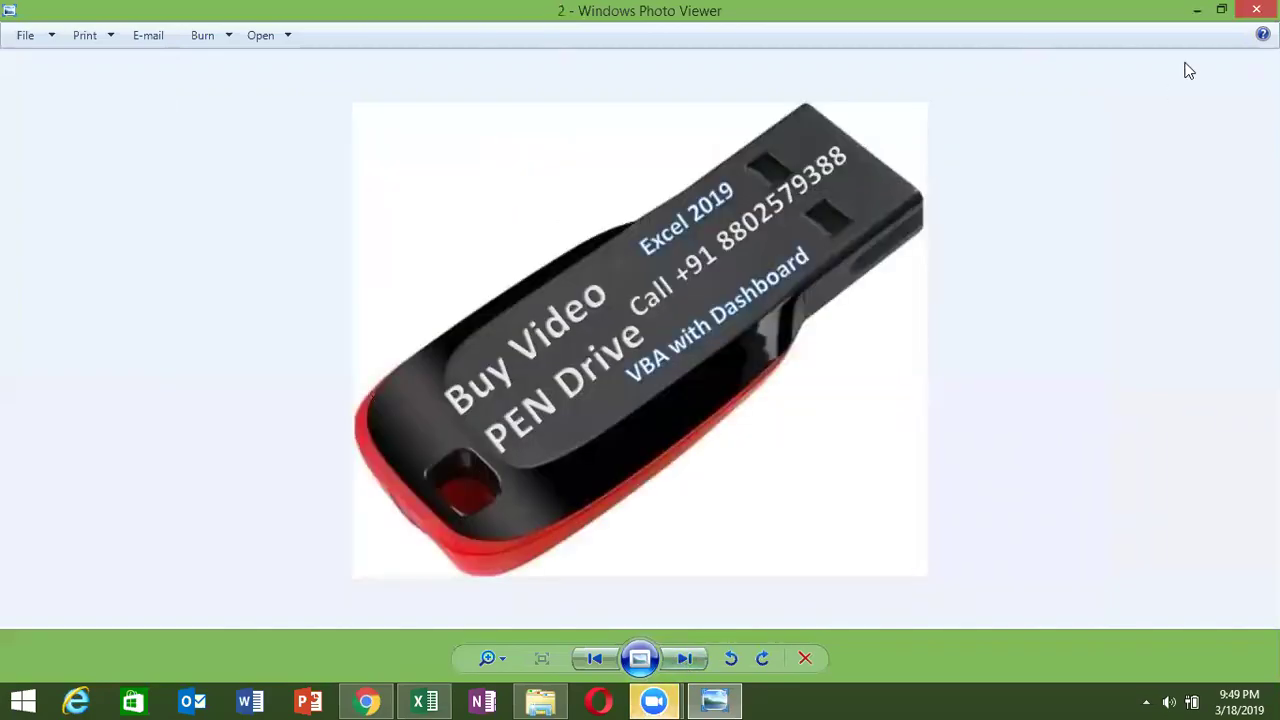
key("alt+F4")
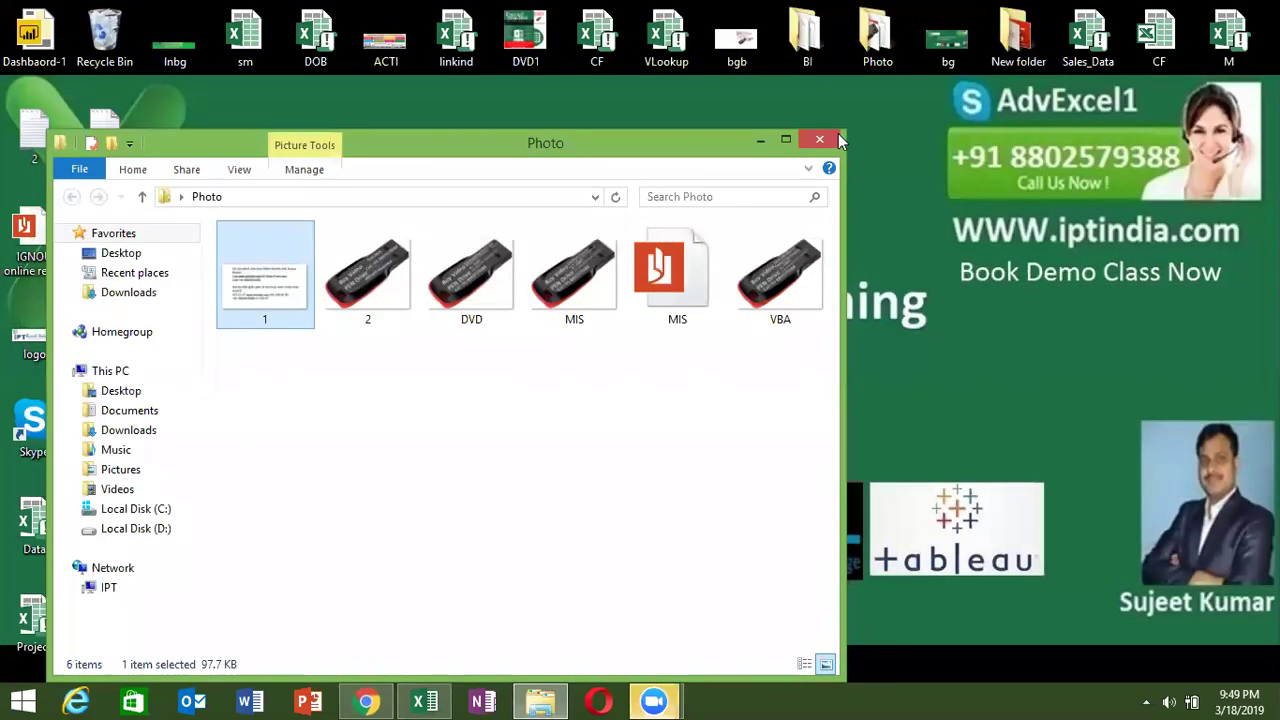
- Close the Photo folder window and bring Chrome back to the front
left_click(838, 135)
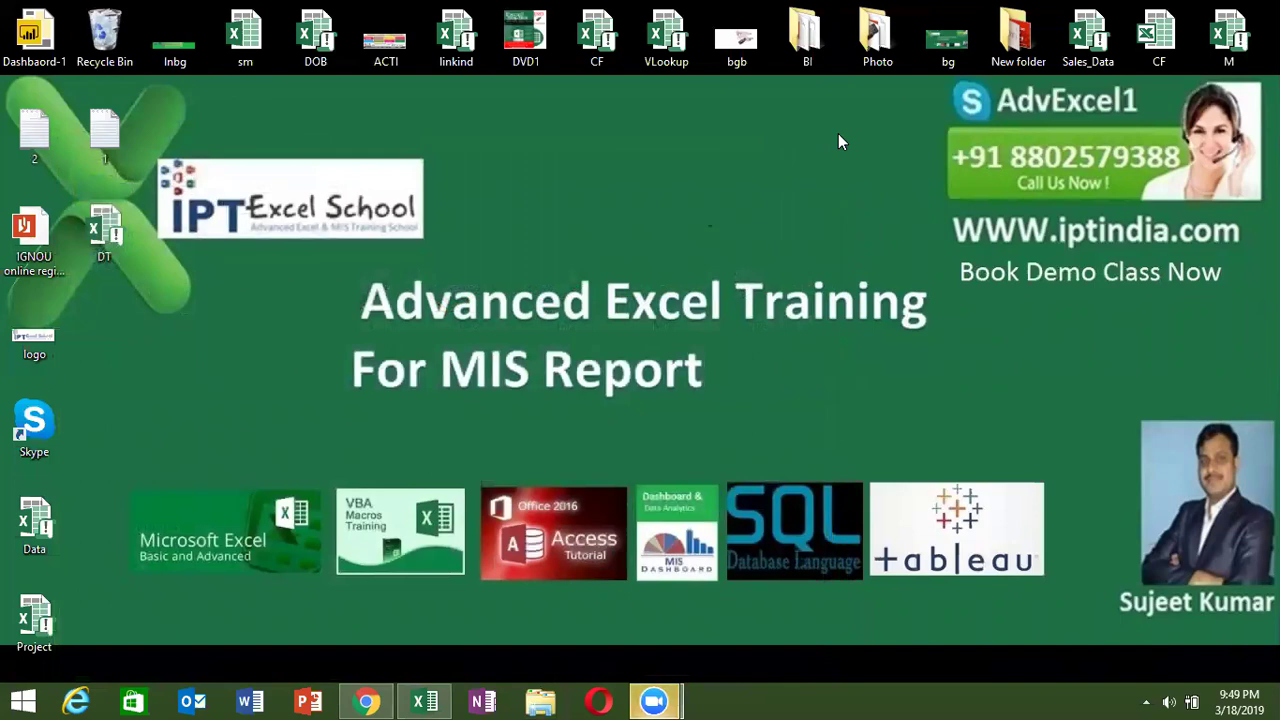
left_click(368, 701)
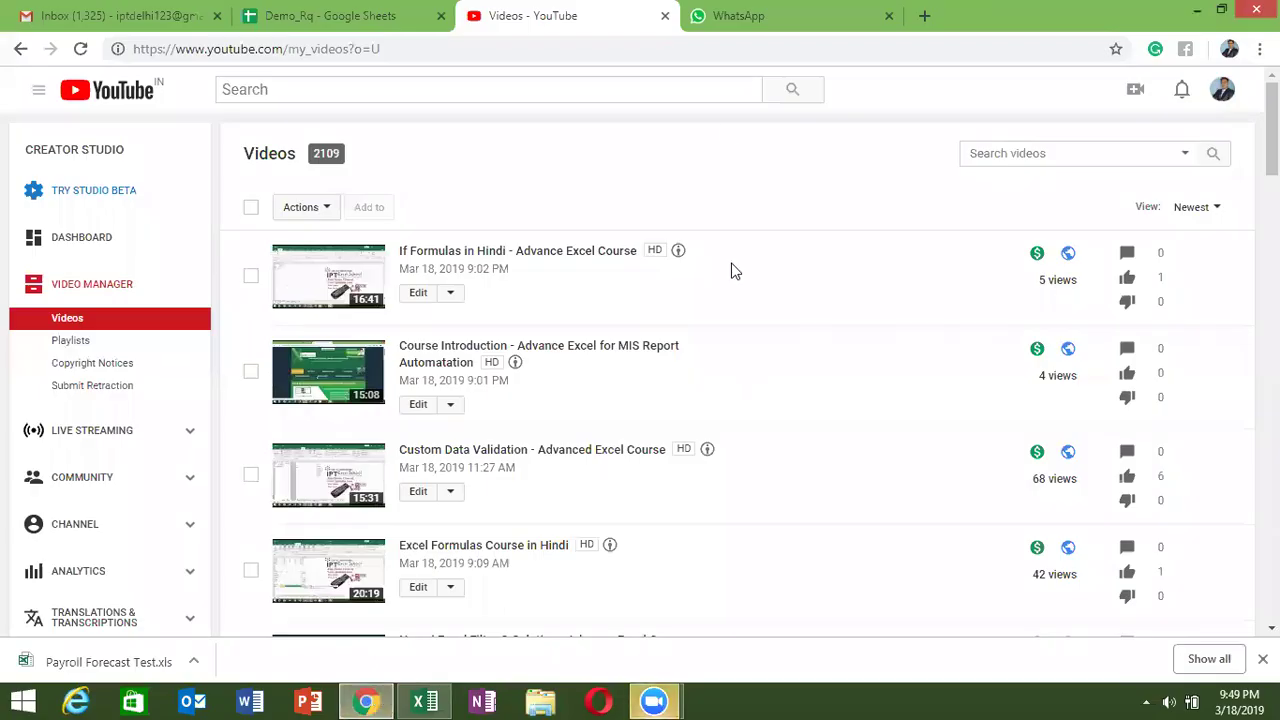
- From the WhatsApp tab, open google.com in a new Chrome tab
left_click(723, 16)
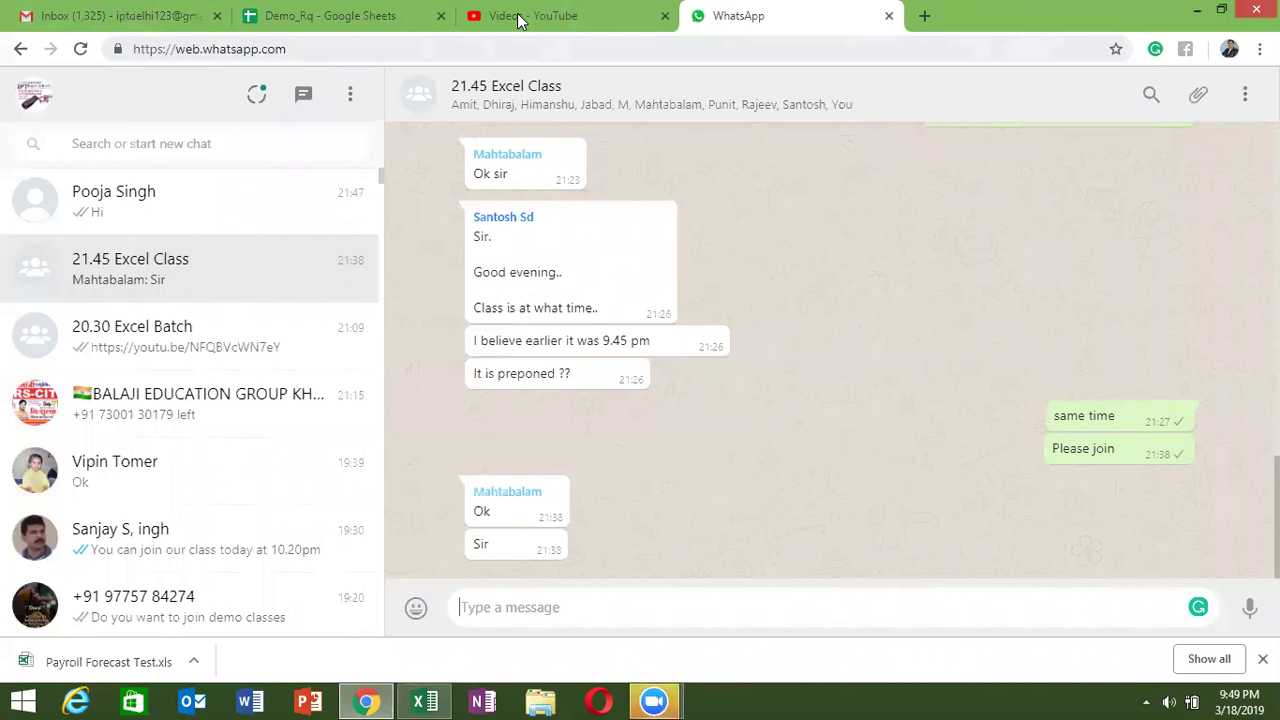
left_click(924, 16)
type("google.com")
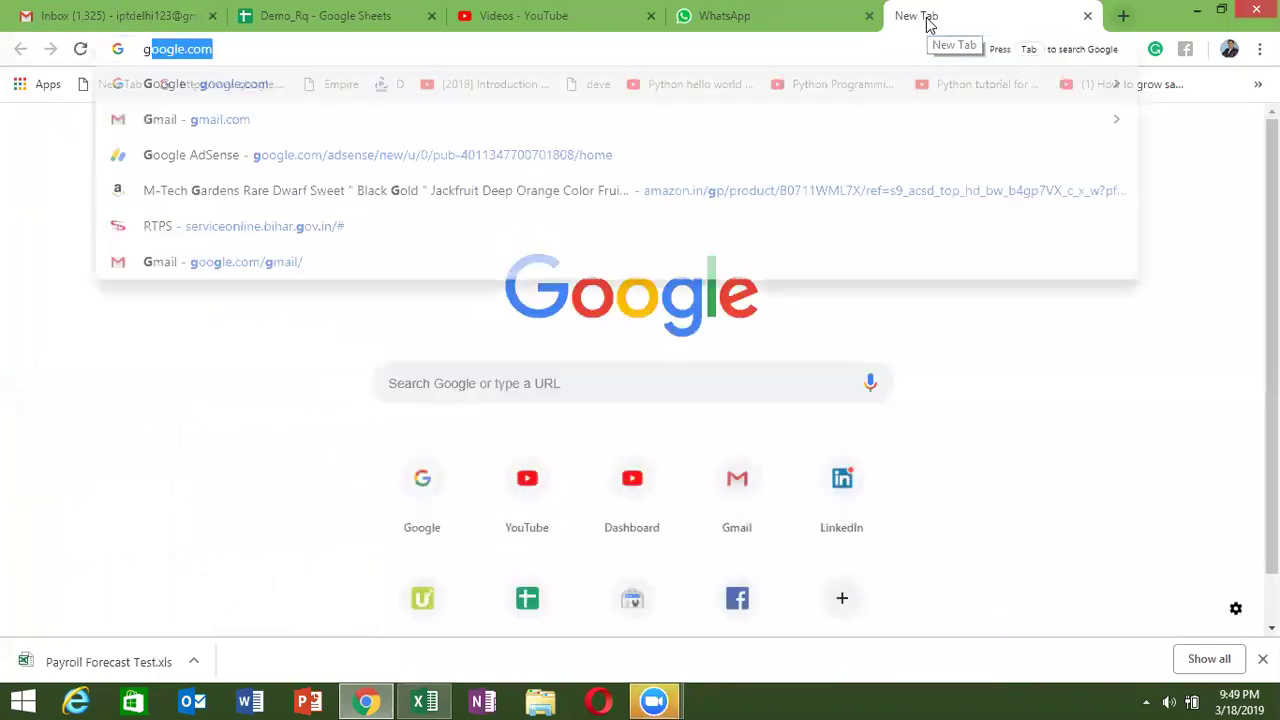
key("Return")
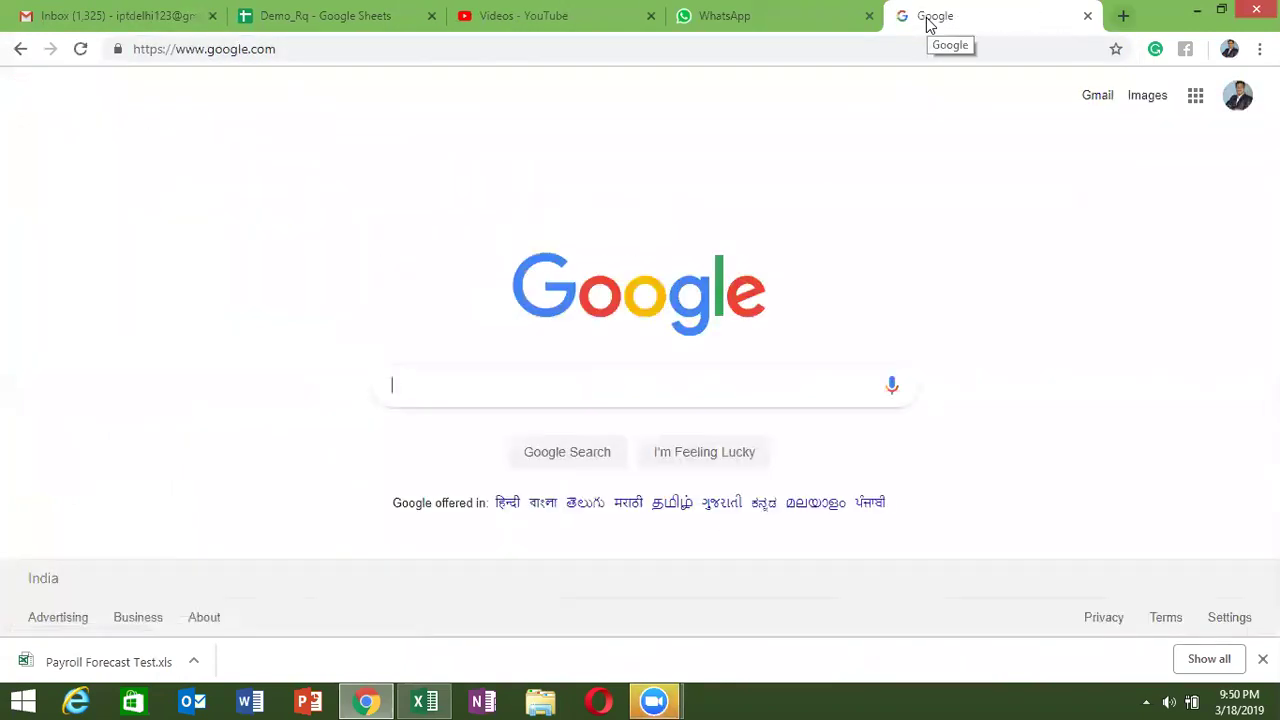
- Search Google for a person's e-mail address plus .xls via the first suggestion
type("sujeet")
key("BackSpace")
key("BackSpace")
key("BackSpace")
key("BackSpace")
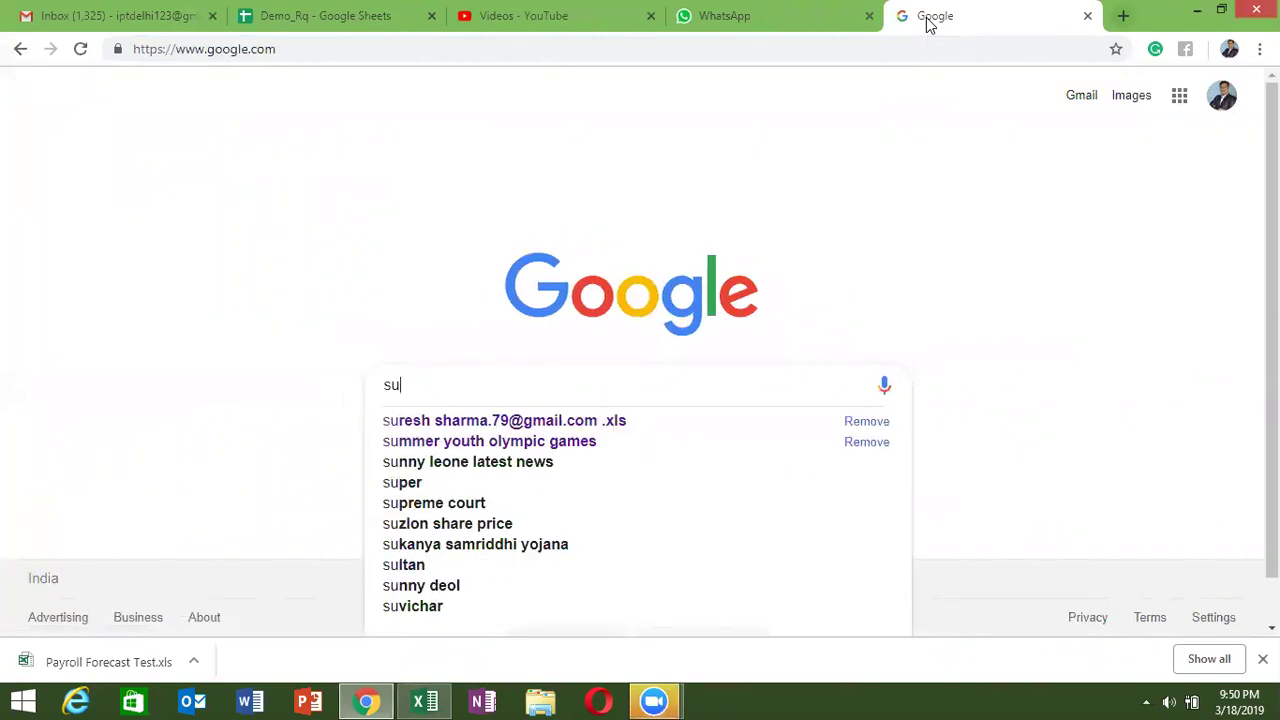
key("Down")
key("Return")
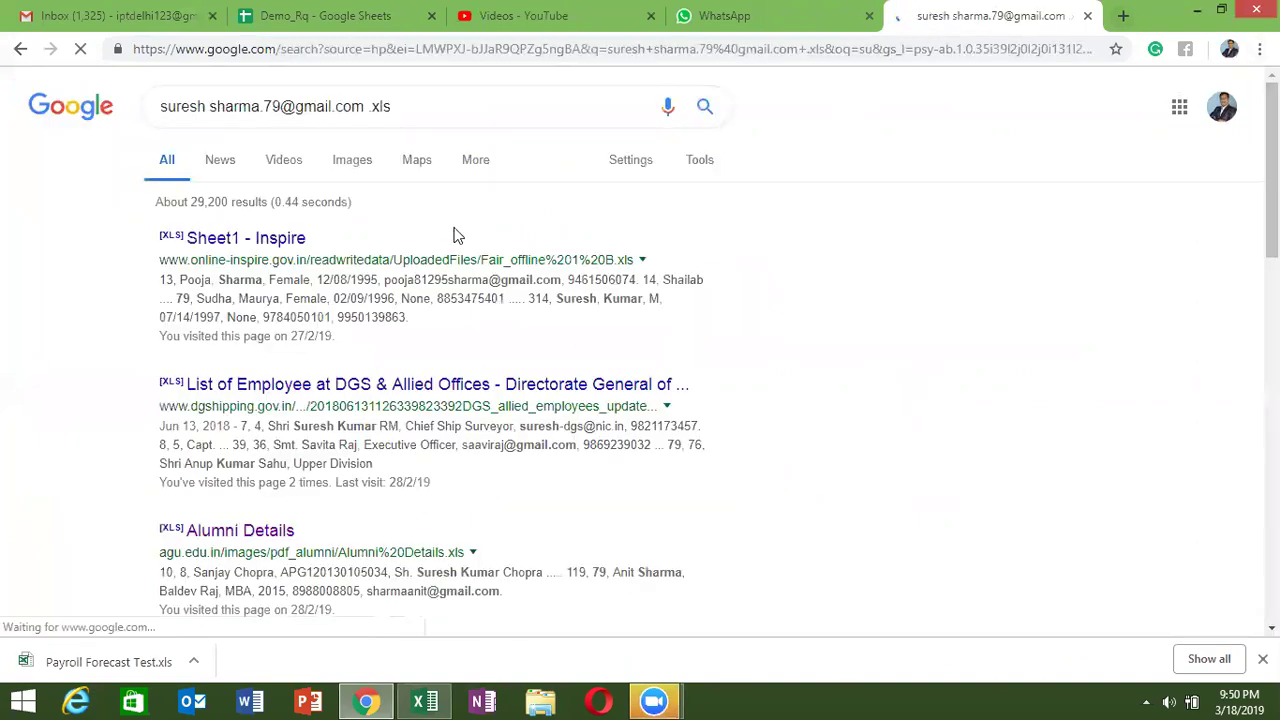
- Search for the e-mail address alone, dropping .xls from the query
left_click(536, 93)
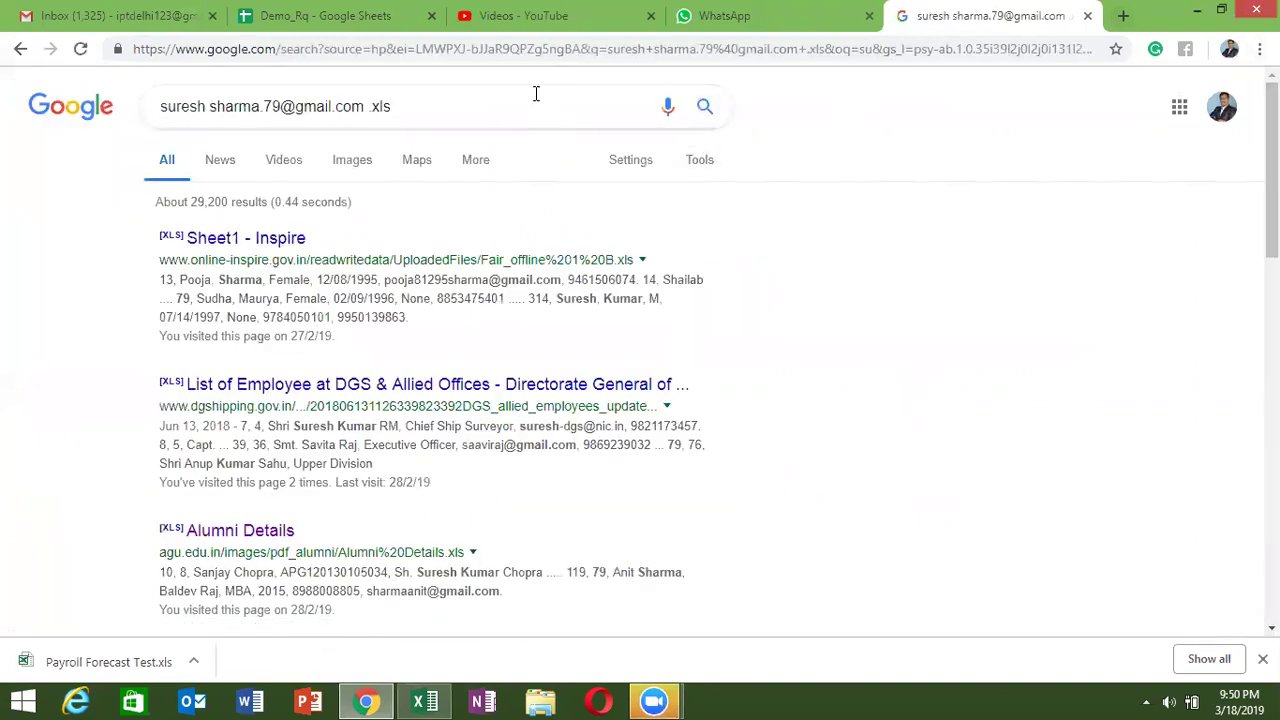
key("BackSpace")
key("Return")
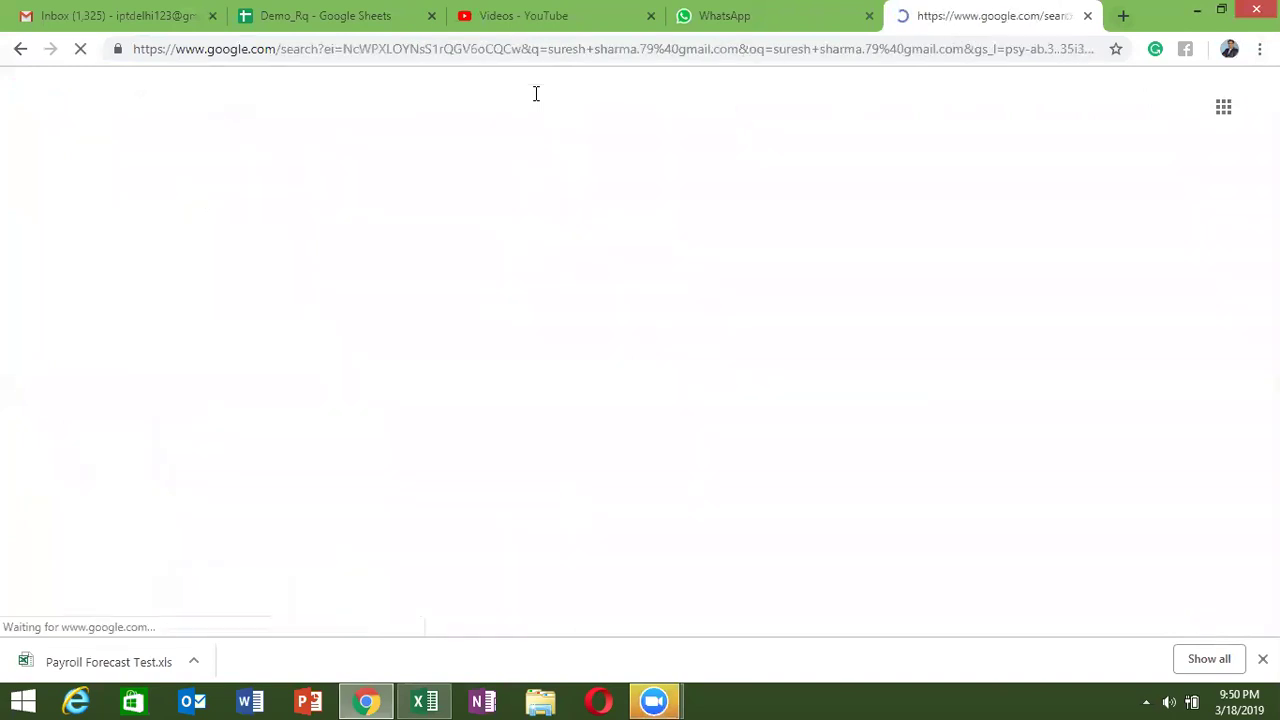
- Open the amd.gov.in candidate-list result in a new tab, reload it, and close it as unavailable
scroll(536, 93, "down", 1)
scroll(536, 93, "down", 1)
scroll(536, 93, "down", 1)
scroll(536, 93, "down", 1)
scroll(536, 93, "down", 1)
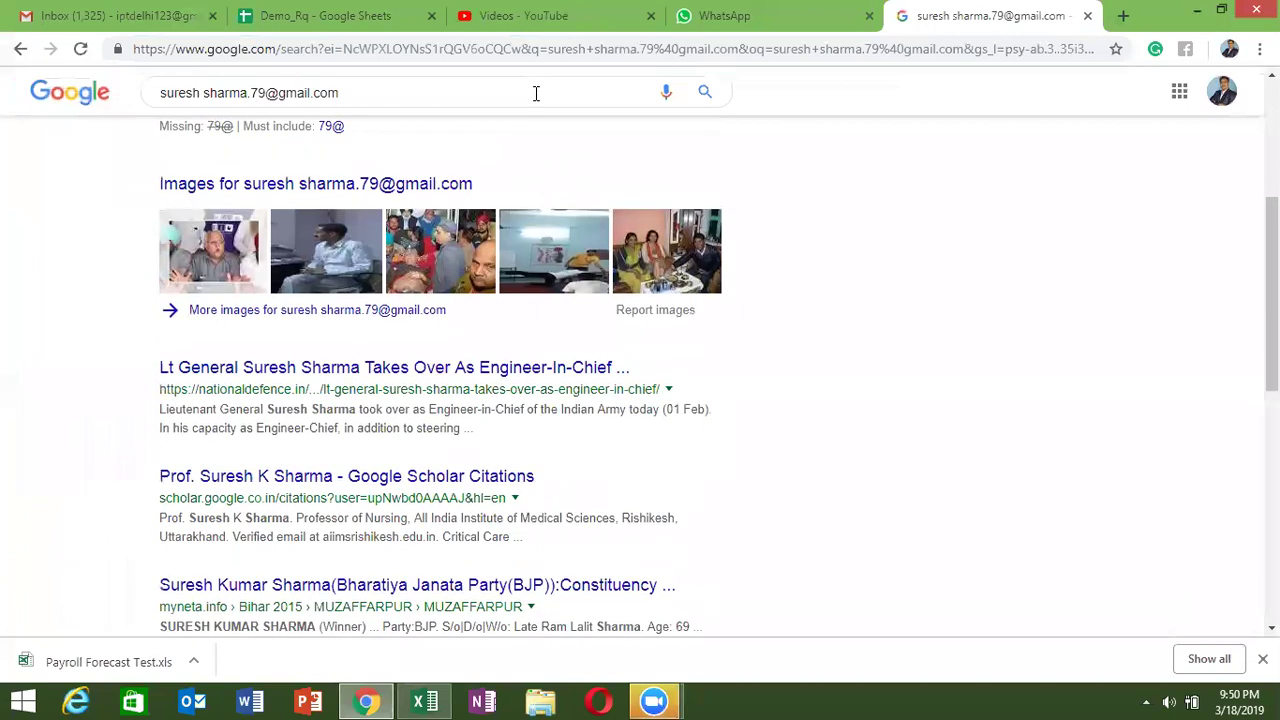
scroll(536, 93, "down", 1)
scroll(536, 93, "down", 1)
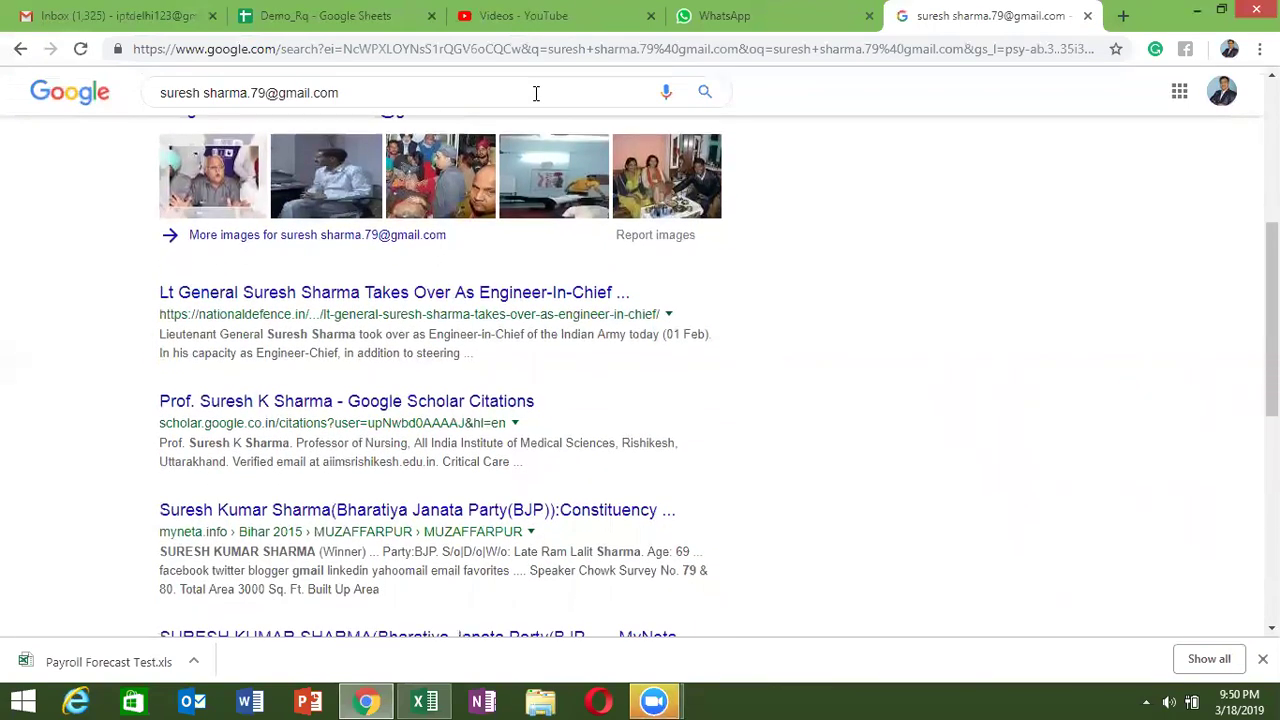
scroll(536, 93, "down", 1)
scroll(536, 93, "down", 1)
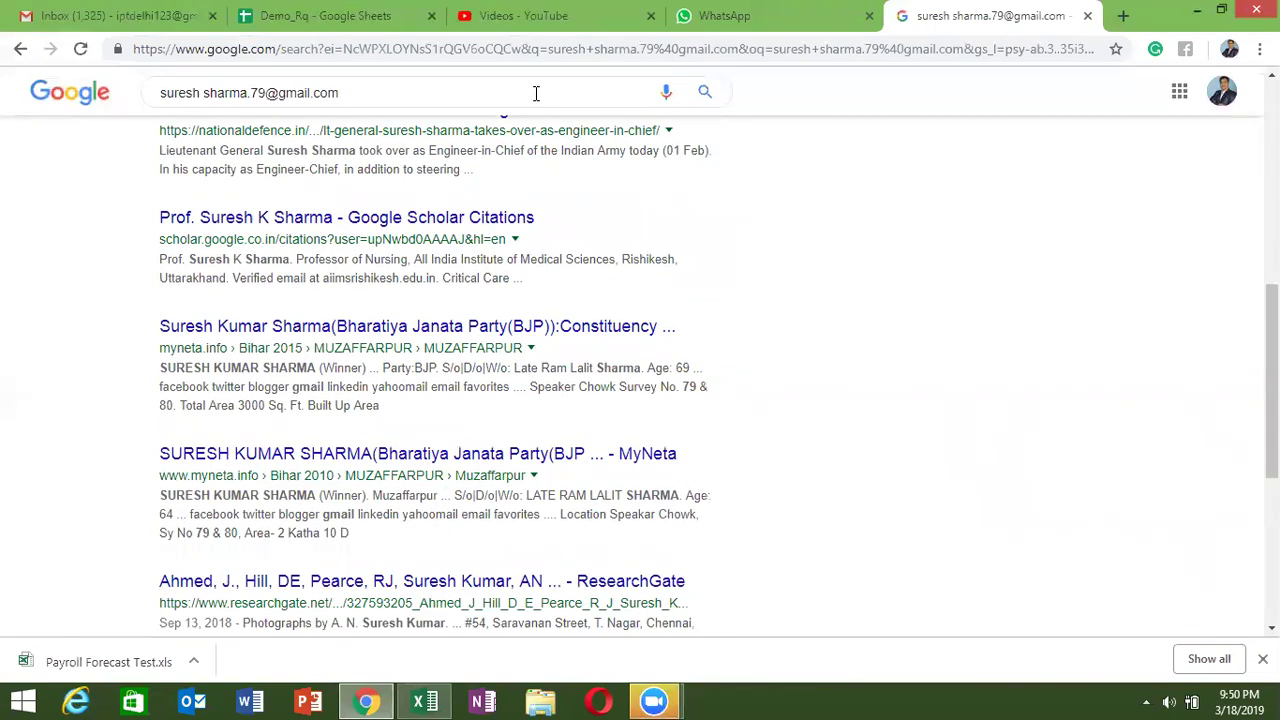
scroll(536, 93, "down", 2)
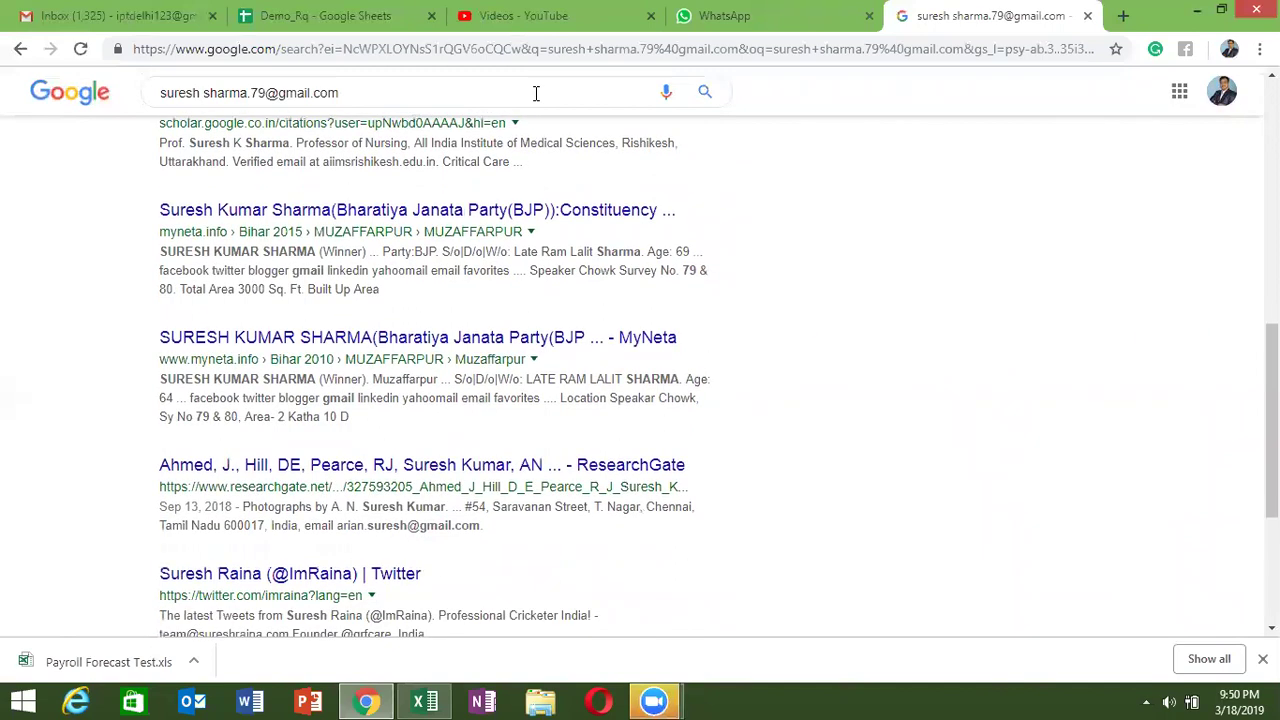
scroll(536, 93, "down", 1)
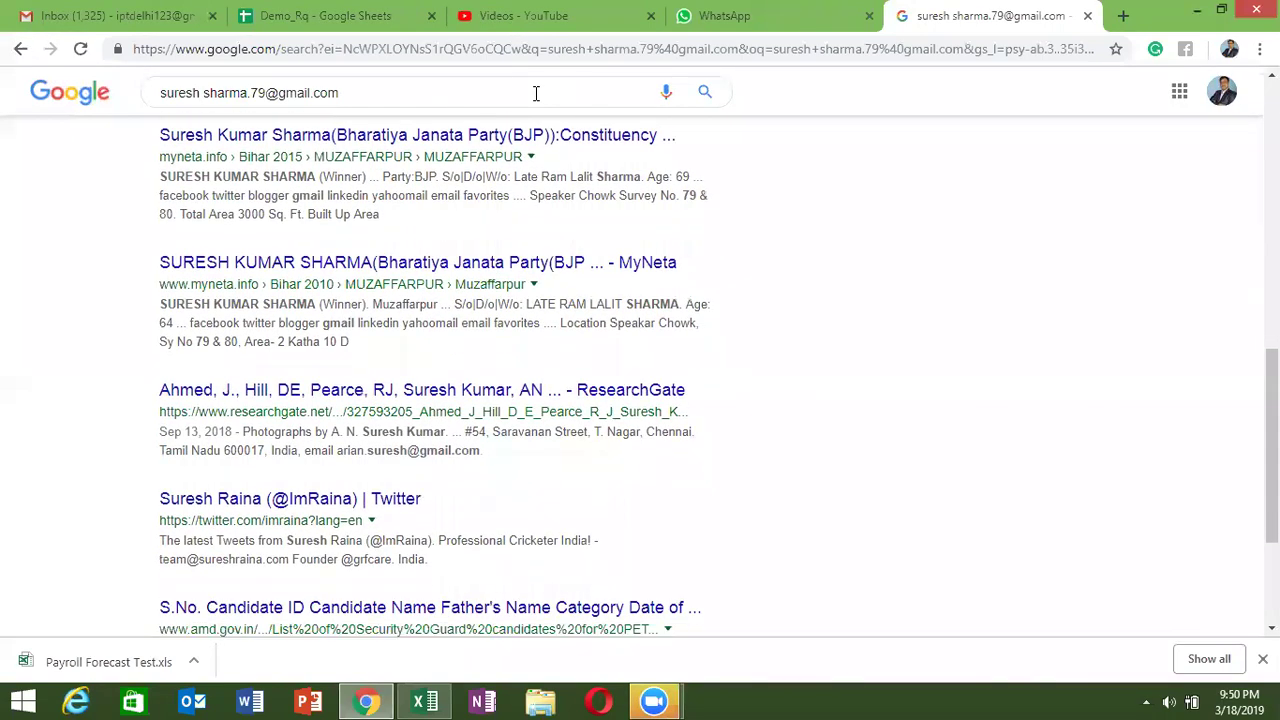
scroll(536, 93, "down", 1)
scroll(536, 93, "down", 1)
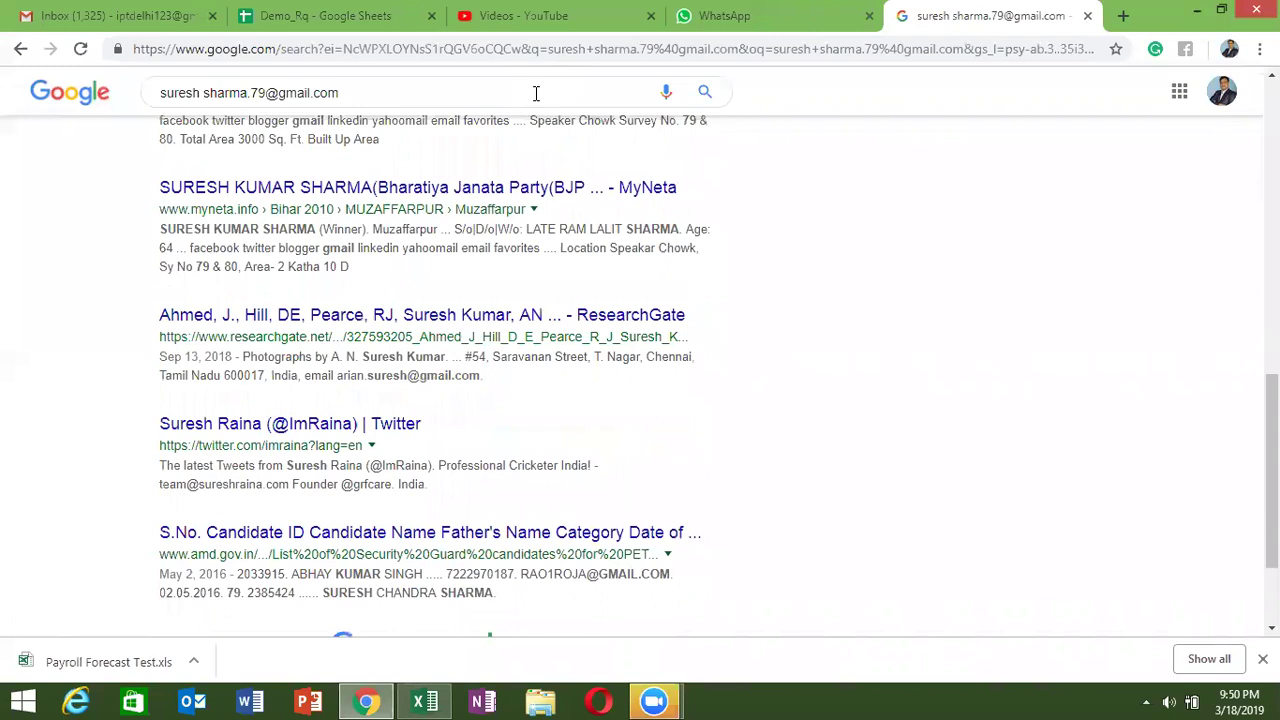
scroll(536, 93, "down", 2)
scroll(536, 93, "down", 1)
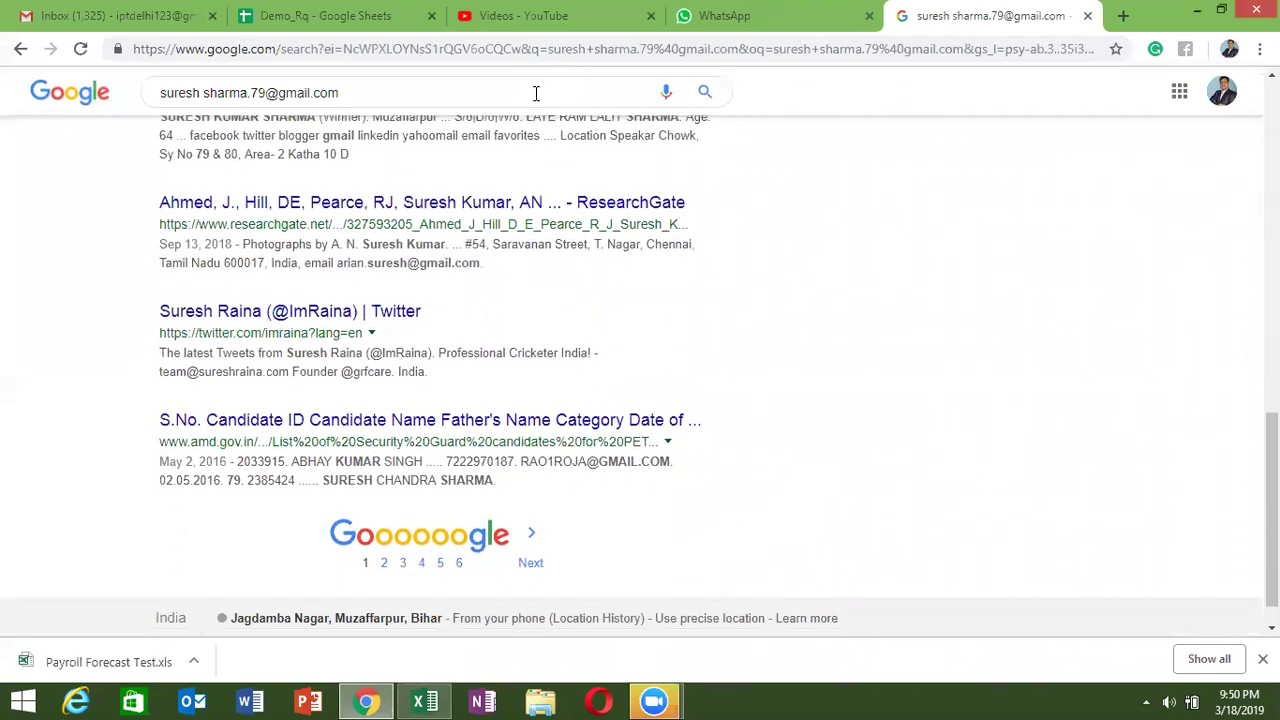
right_click(386, 427)
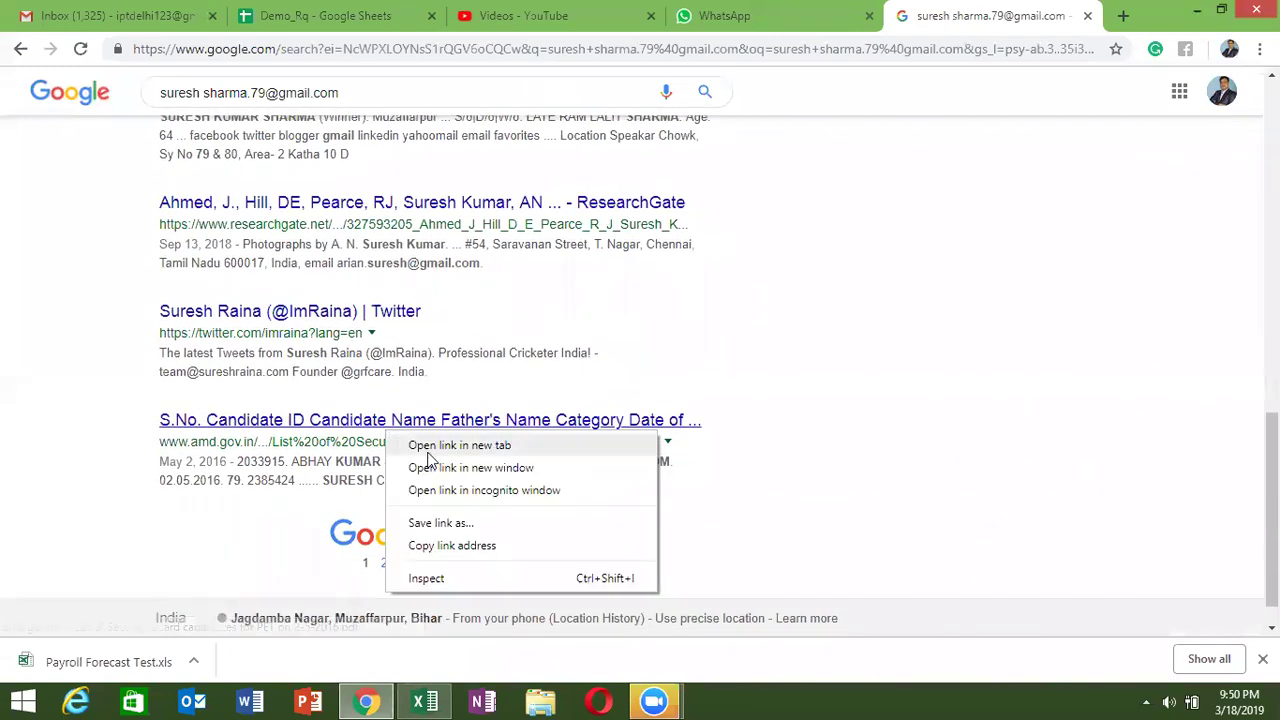
left_click(458, 446)
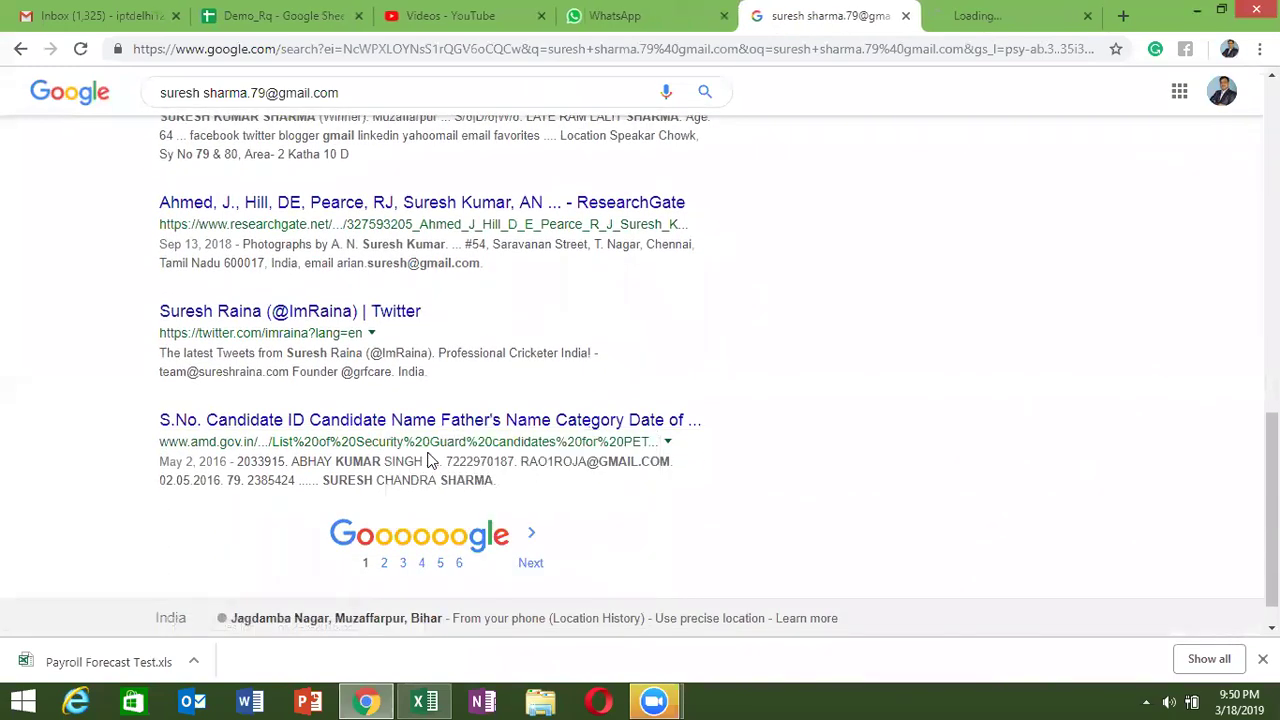
left_click(960, 20)
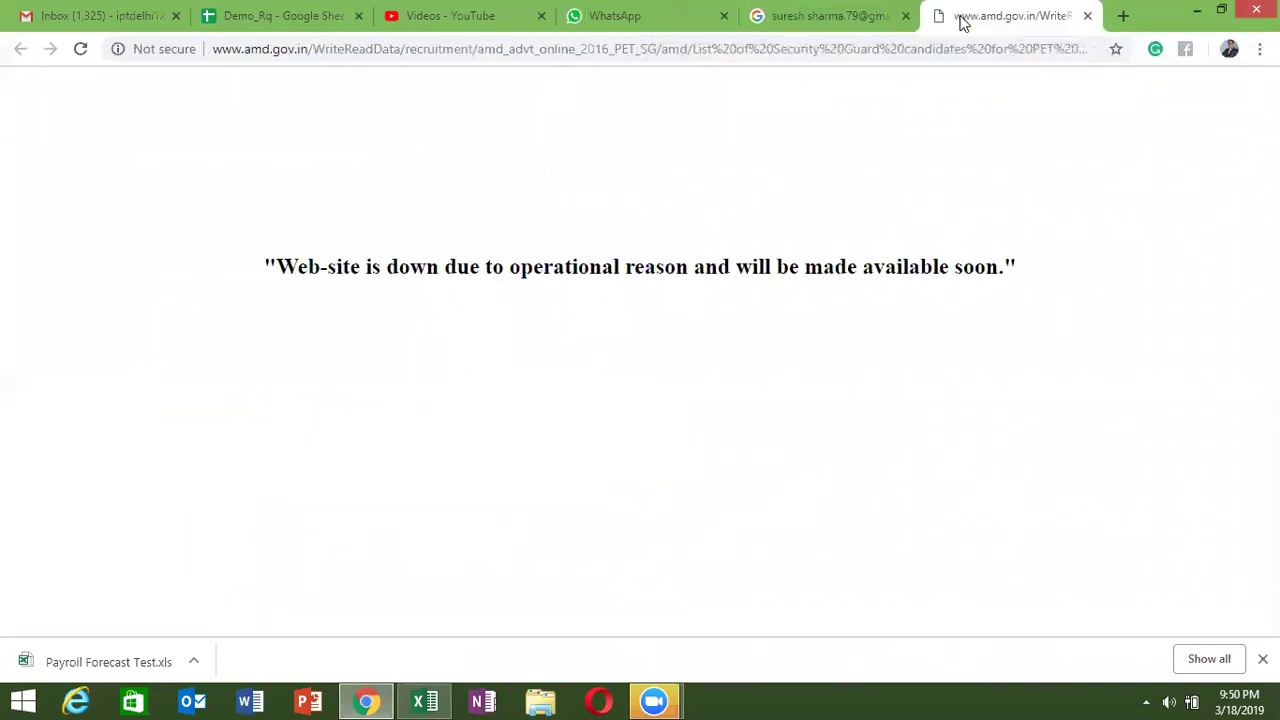
left_click(857, 52)
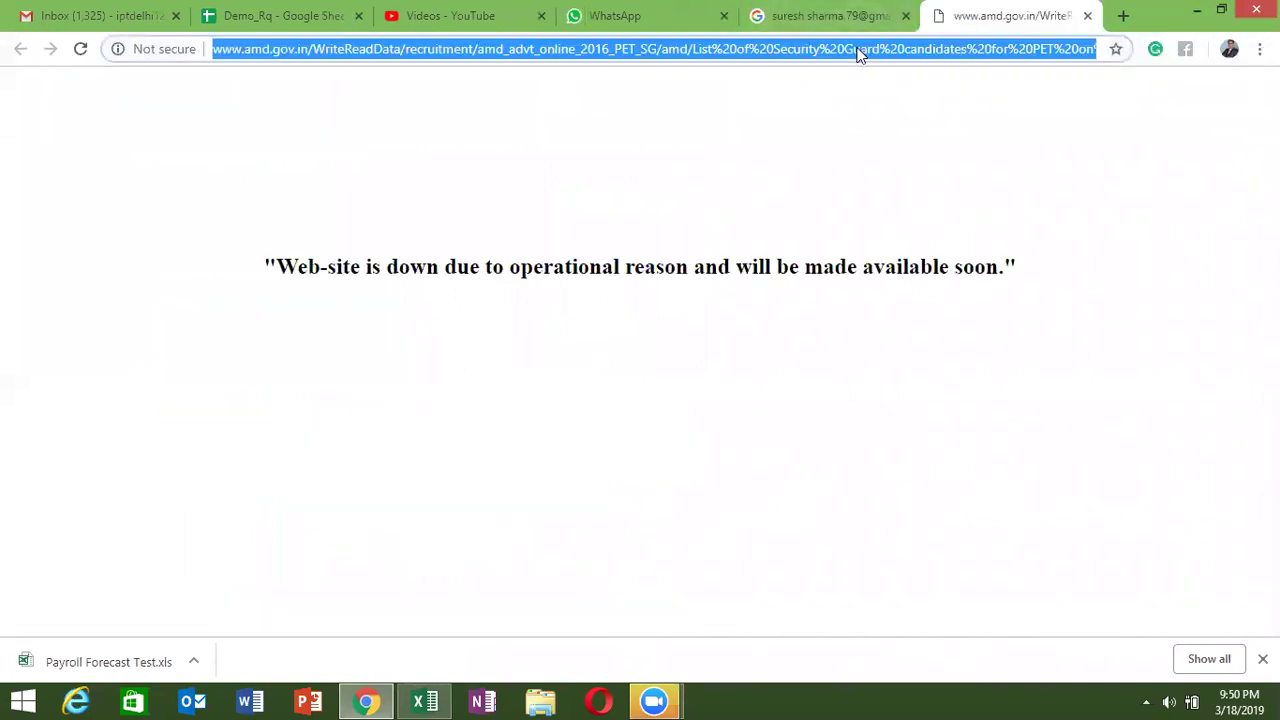
key("Return")
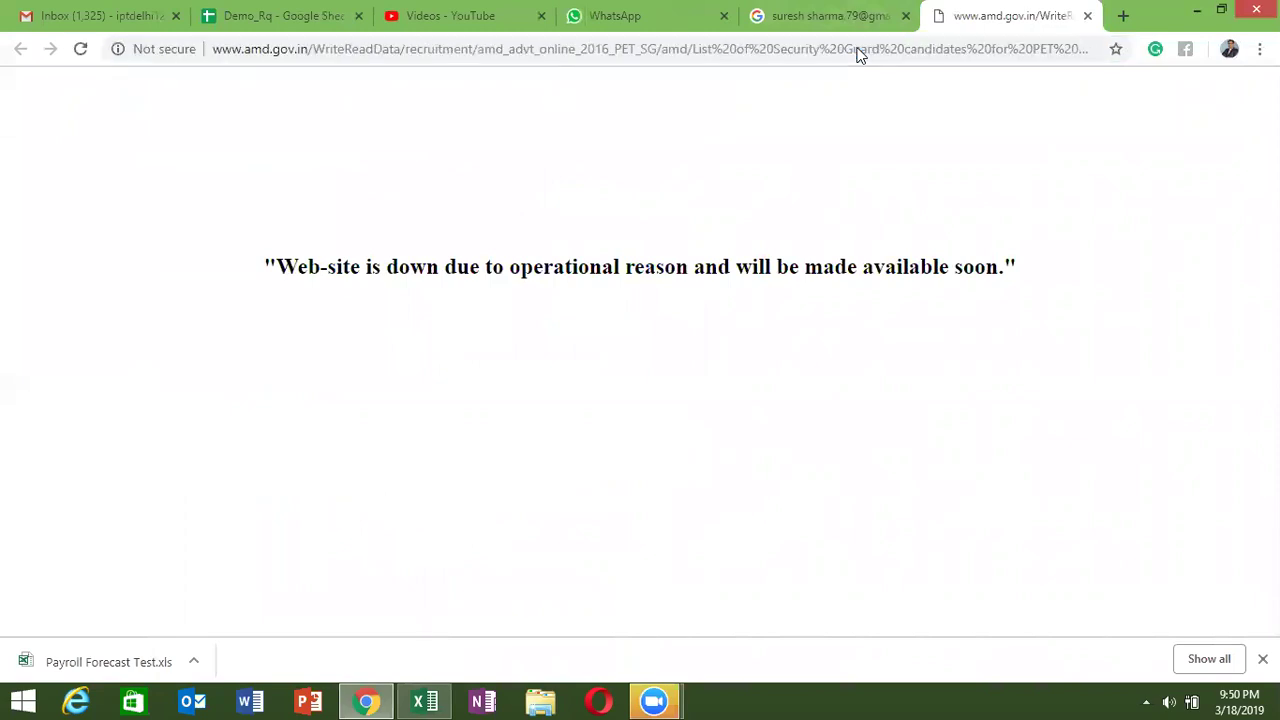
left_click(1086, 16)
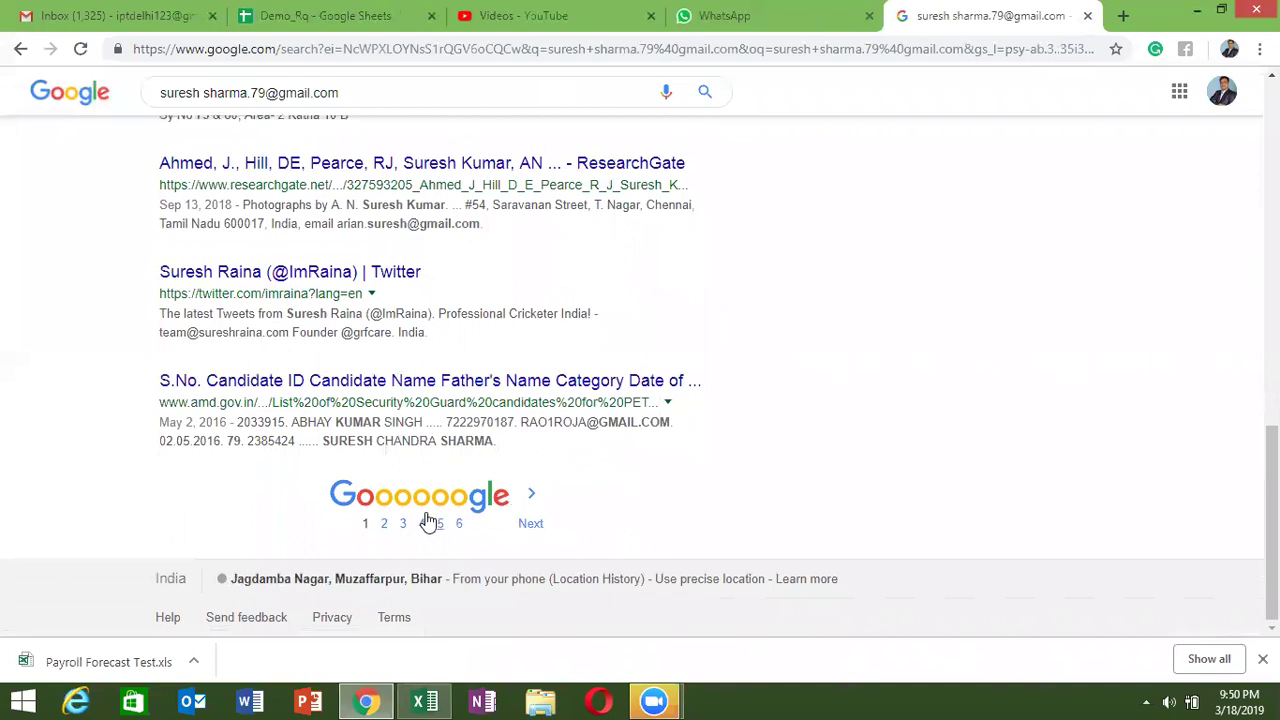
- Go to results page 2 and open the Life Insurance Corporation result in a new tab
left_click(384, 512)
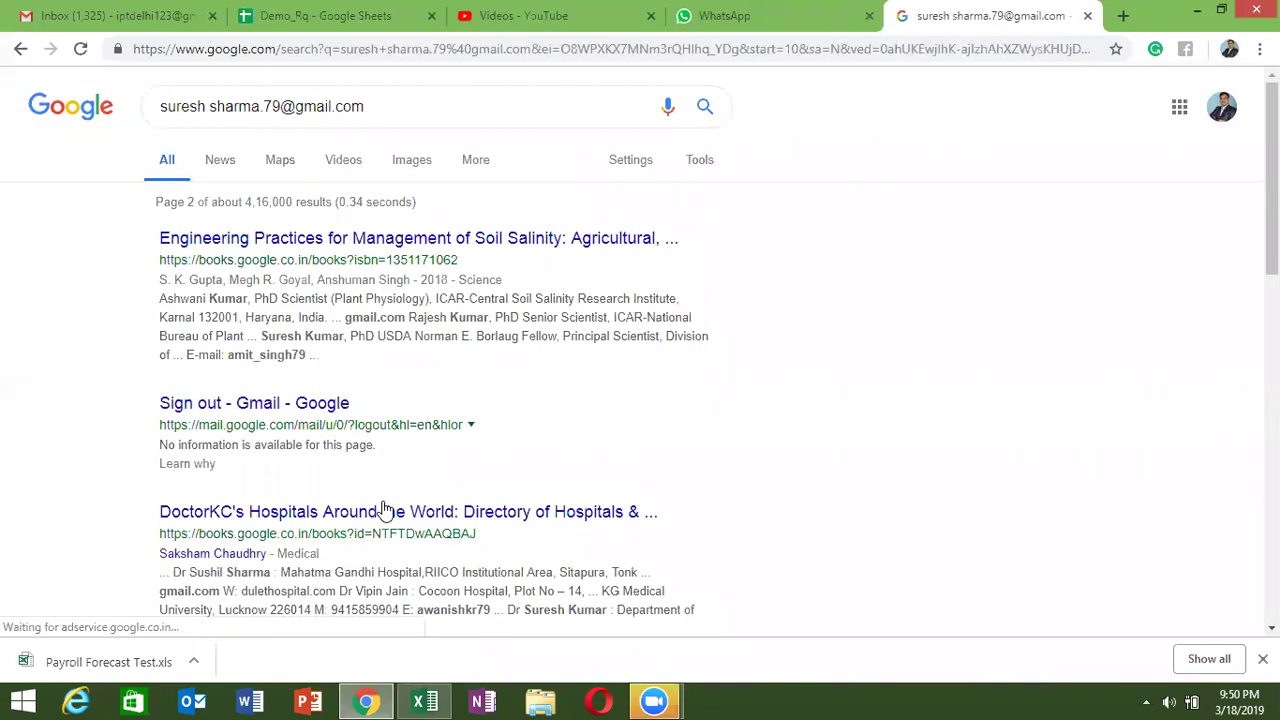
scroll(384, 511, "down", 1)
scroll(384, 511, "down", 1)
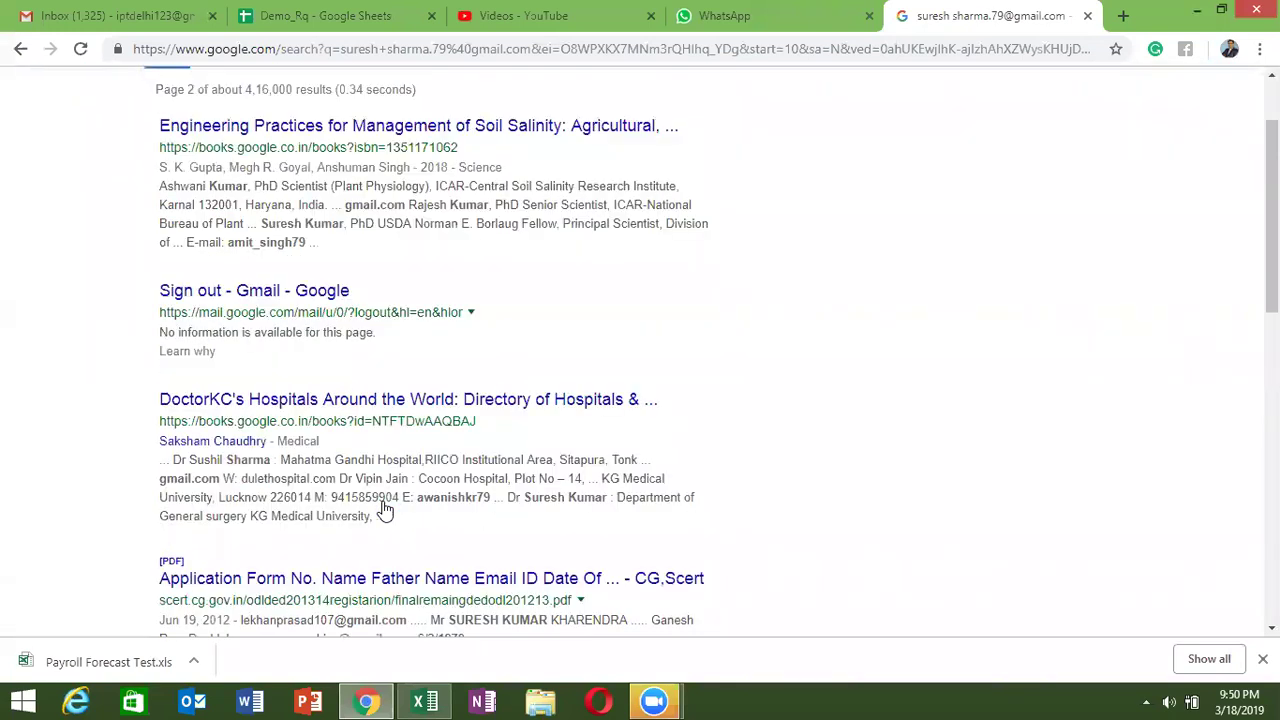
scroll(384, 511, "down", 1)
scroll(384, 511, "down", 1)
scroll(384, 509, "down", 1)
scroll(384, 509, "down", 1)
scroll(384, 509, "down", 1)
scroll(384, 509, "down", 1)
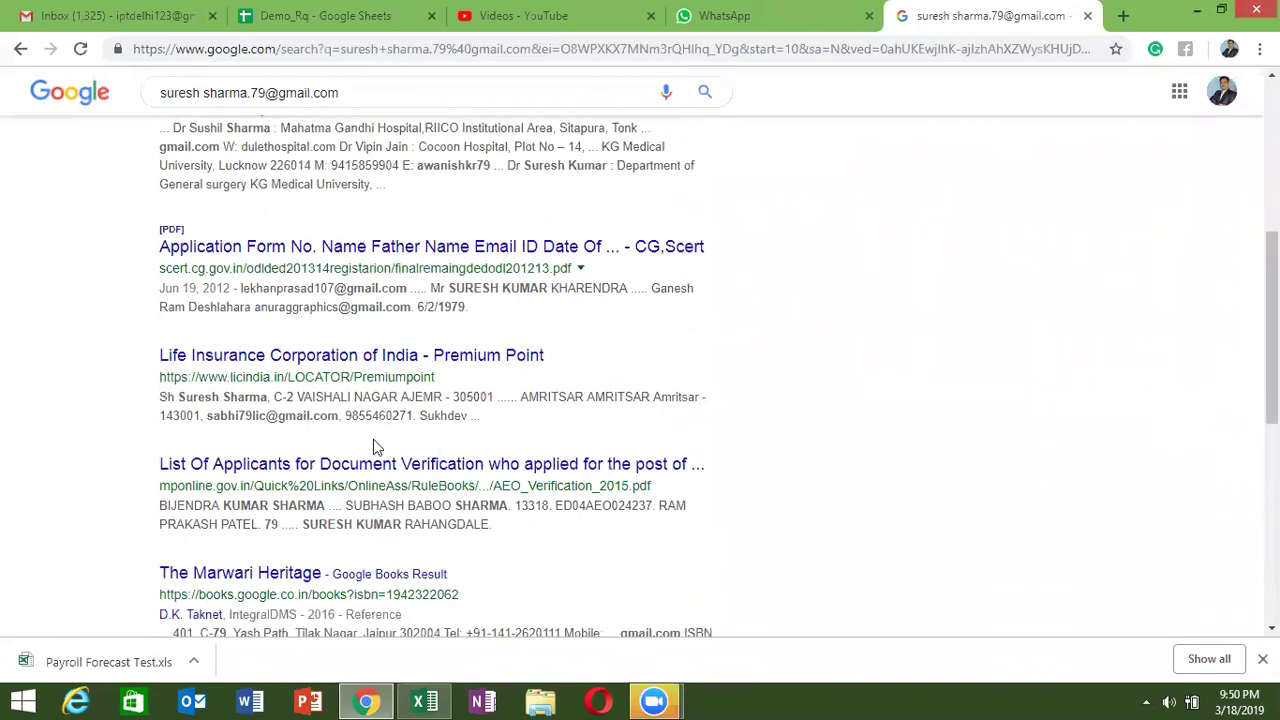
right_click(427, 362)
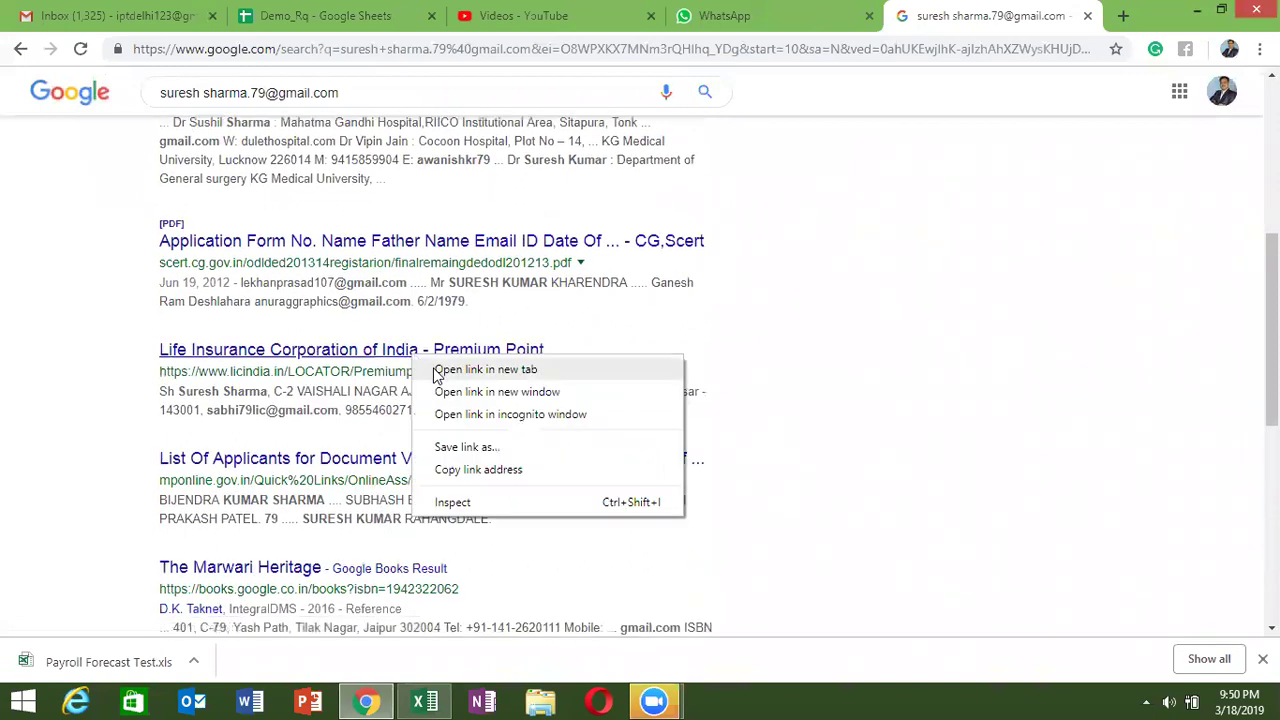
left_click(437, 369)
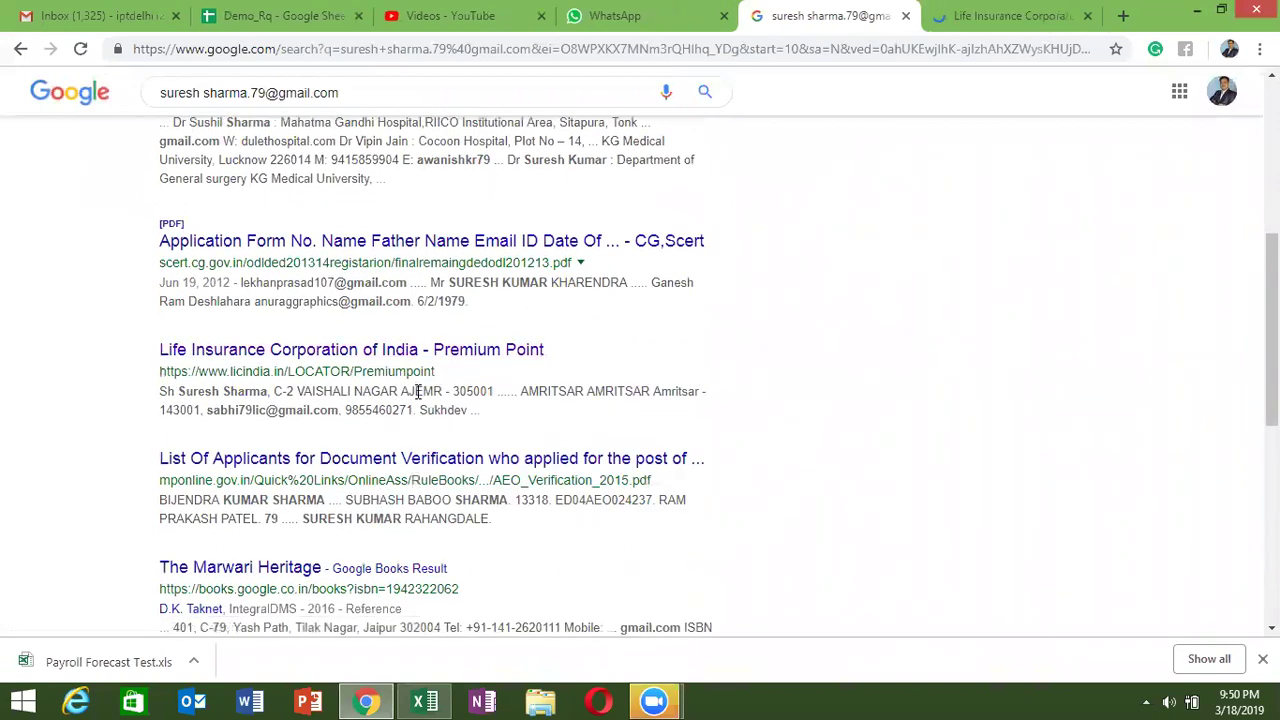
- Check the List of Applicants PDF result, then move to results page 3
left_click(447, 465)
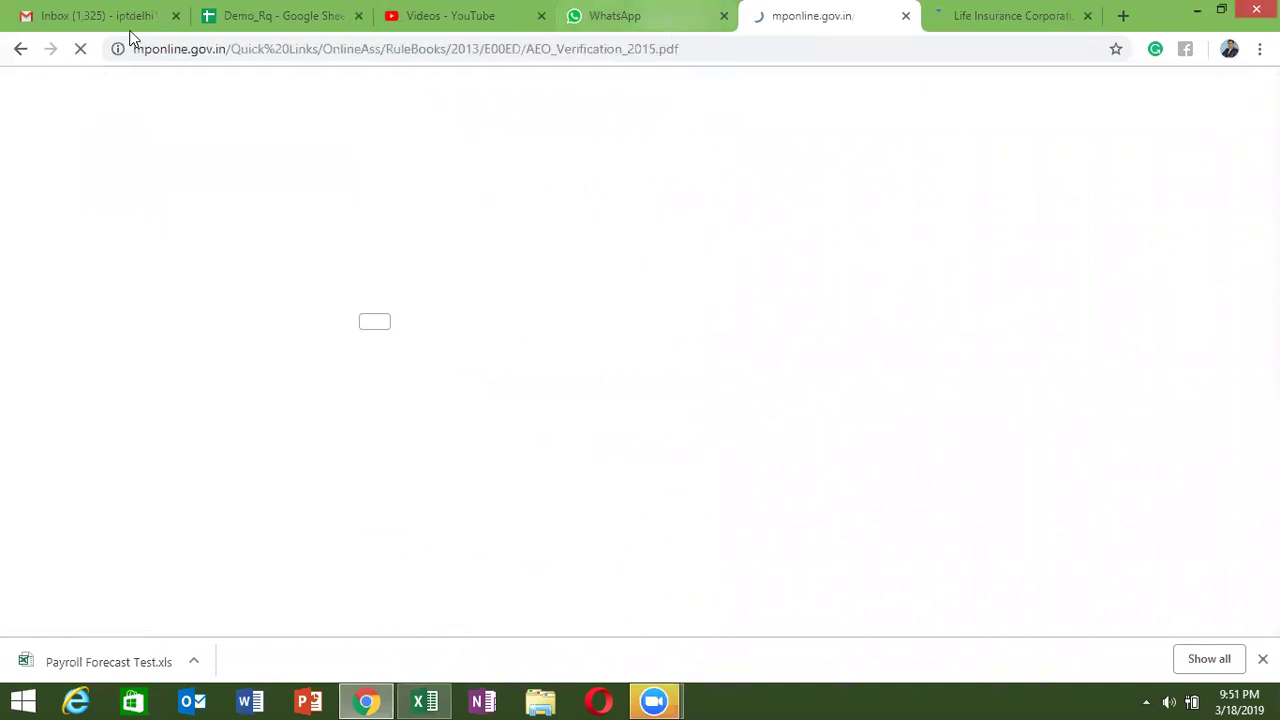
left_click(20, 49)
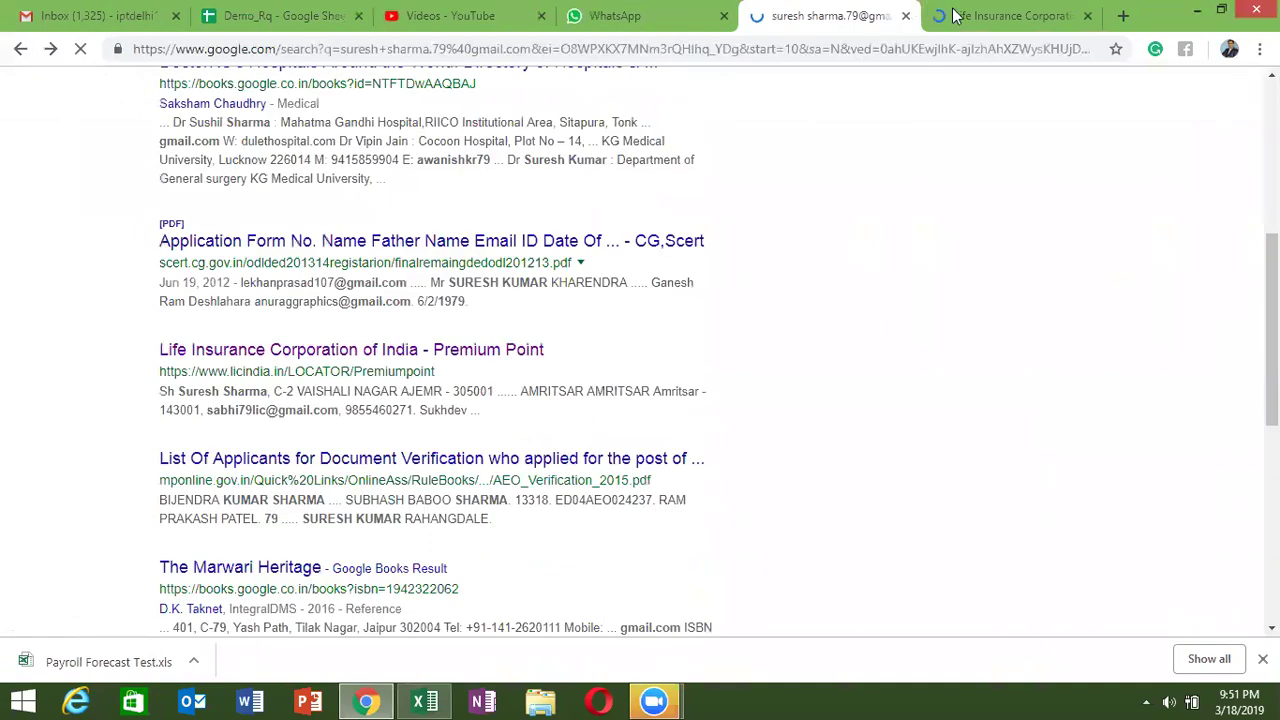
scroll(420, 438, "down", 1)
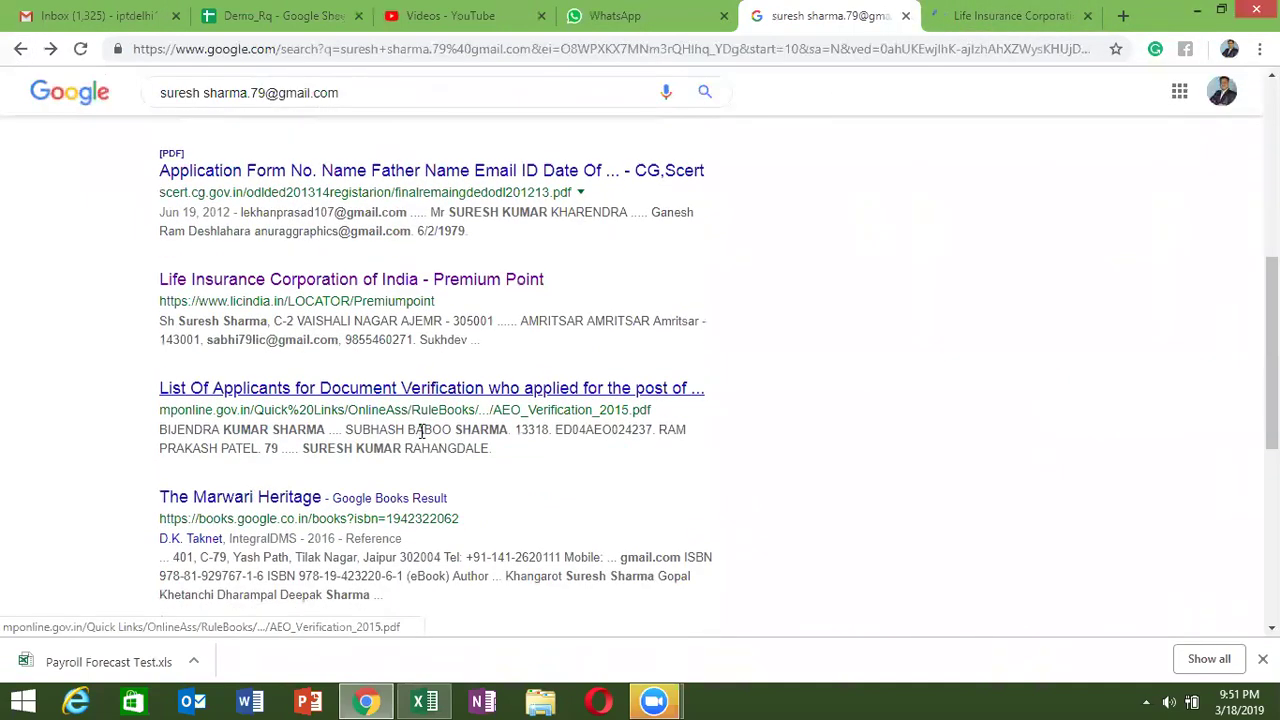
scroll(420, 438, "down", 1)
scroll(420, 438, "down", 1)
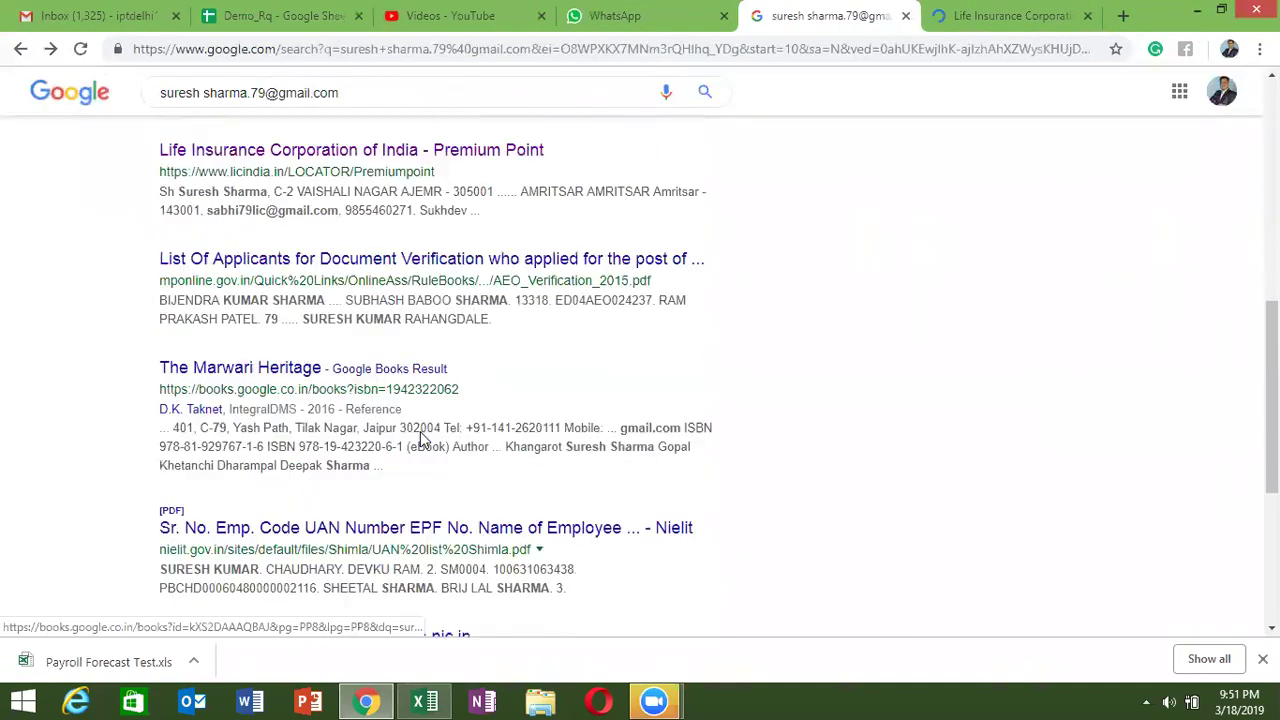
scroll(420, 438, "down", 2)
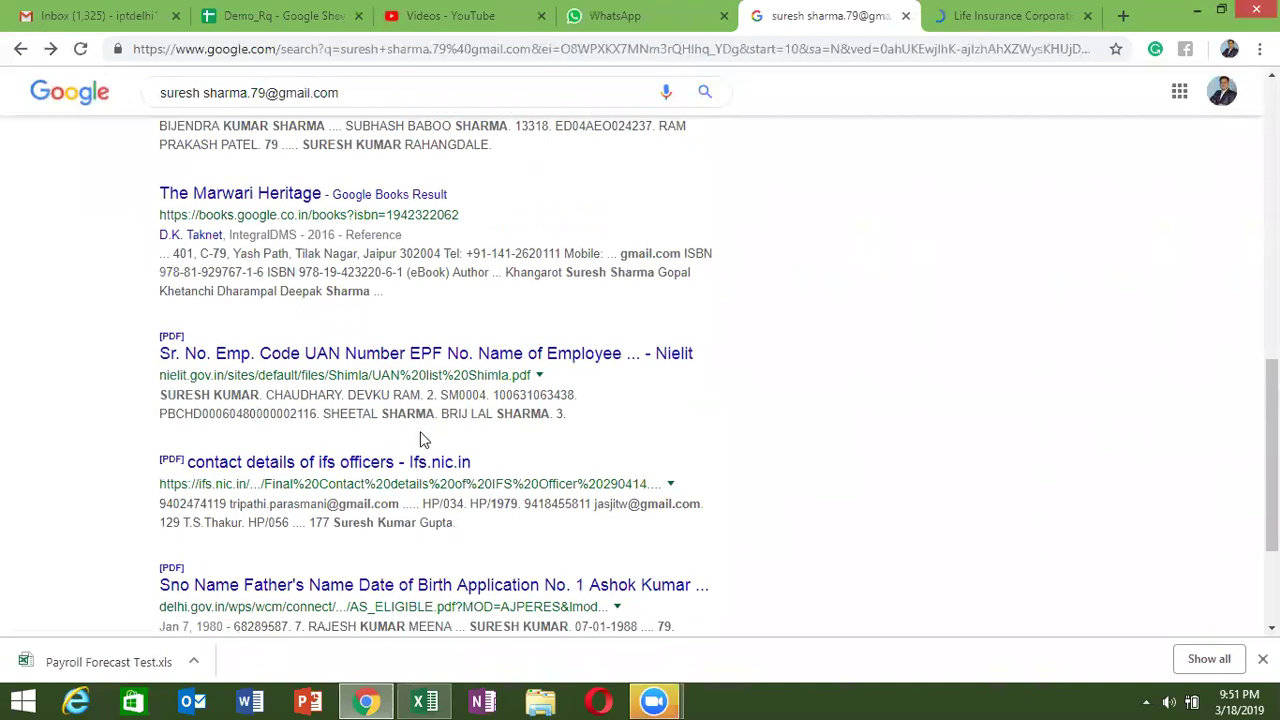
scroll(420, 438, "down", 2)
left_click(430, 577)
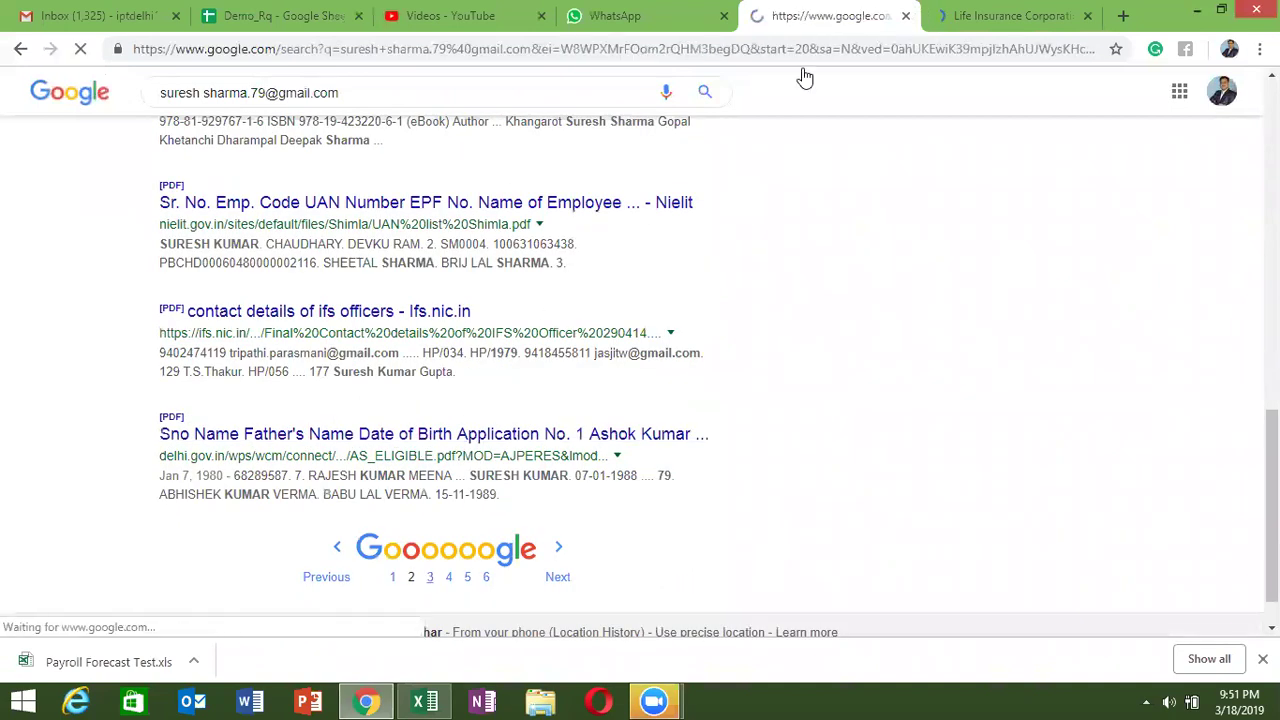
left_click(960, 16)
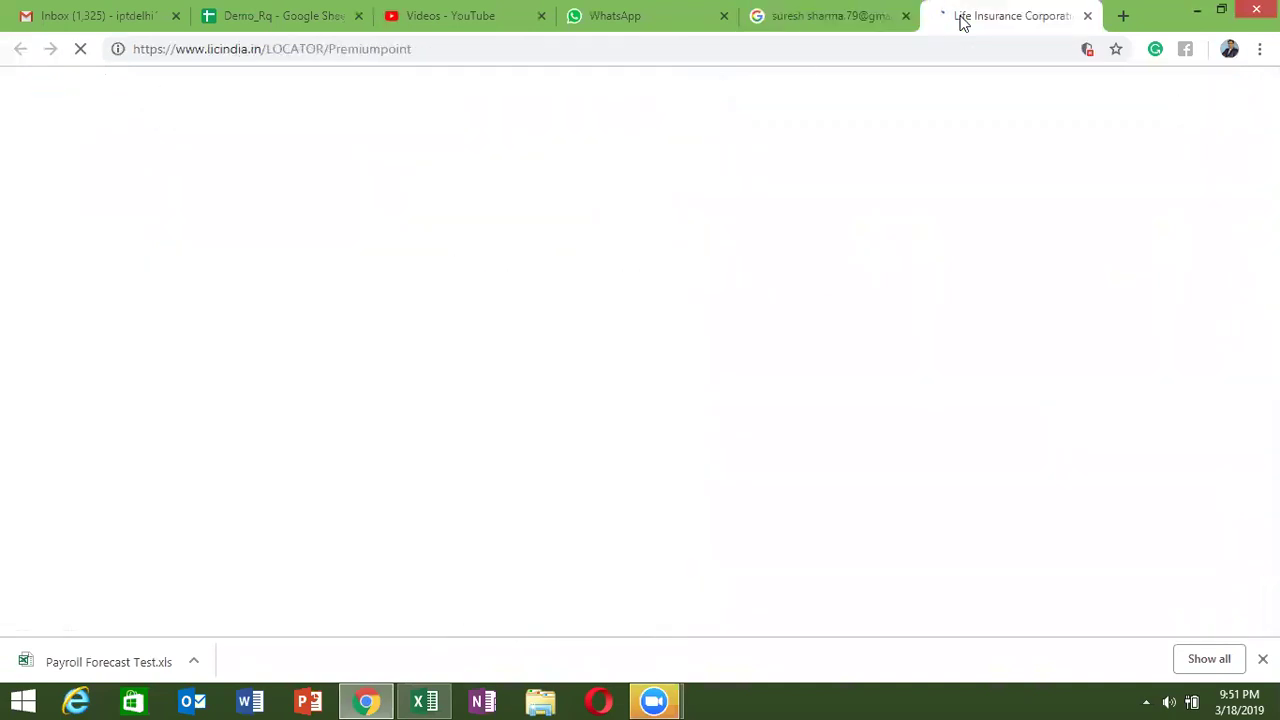
left_click(825, 18)
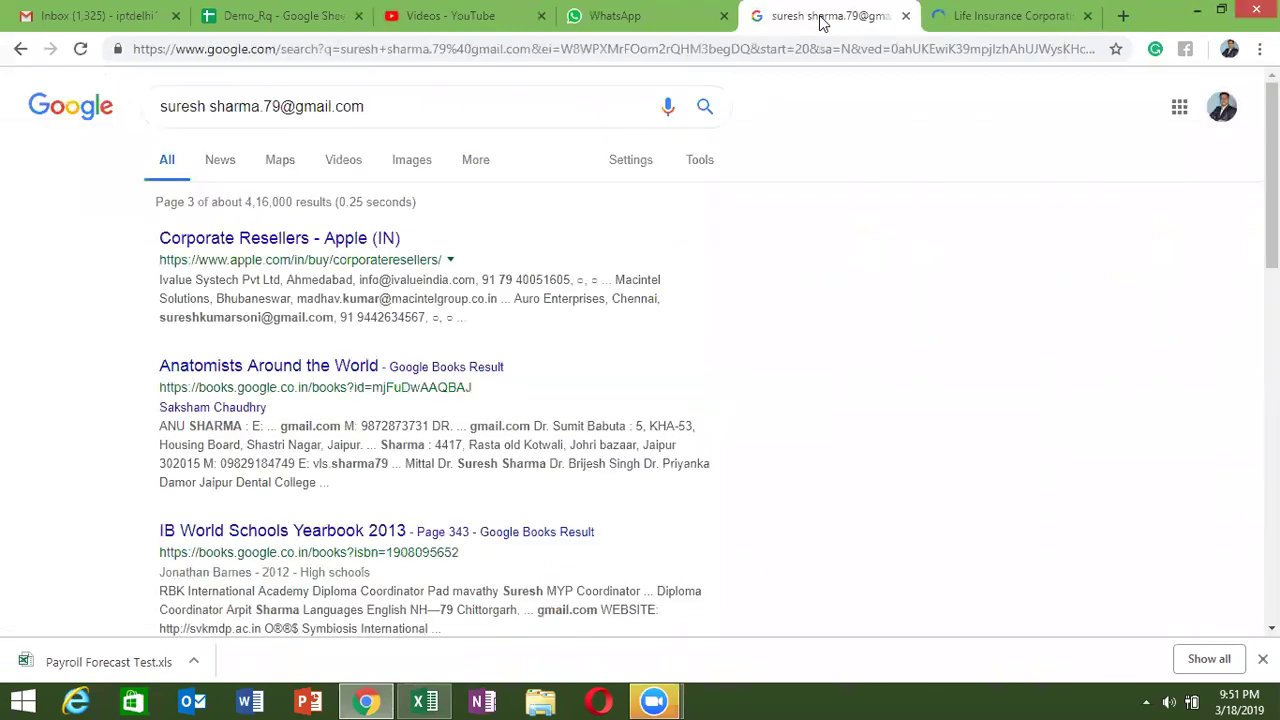
- Open the Apple corporate resellers result in a new tab and close the Life Insurance Corporation tab
right_click(268, 250)
left_click(320, 258)
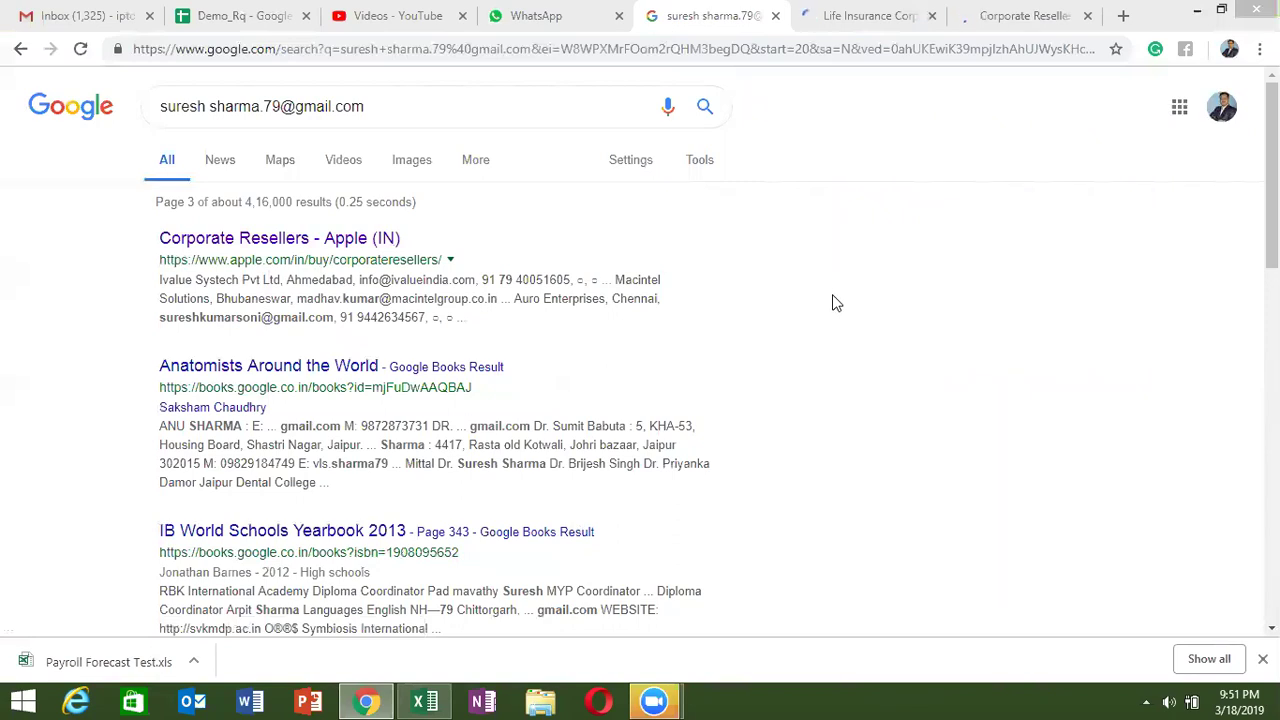
left_click(848, 16)
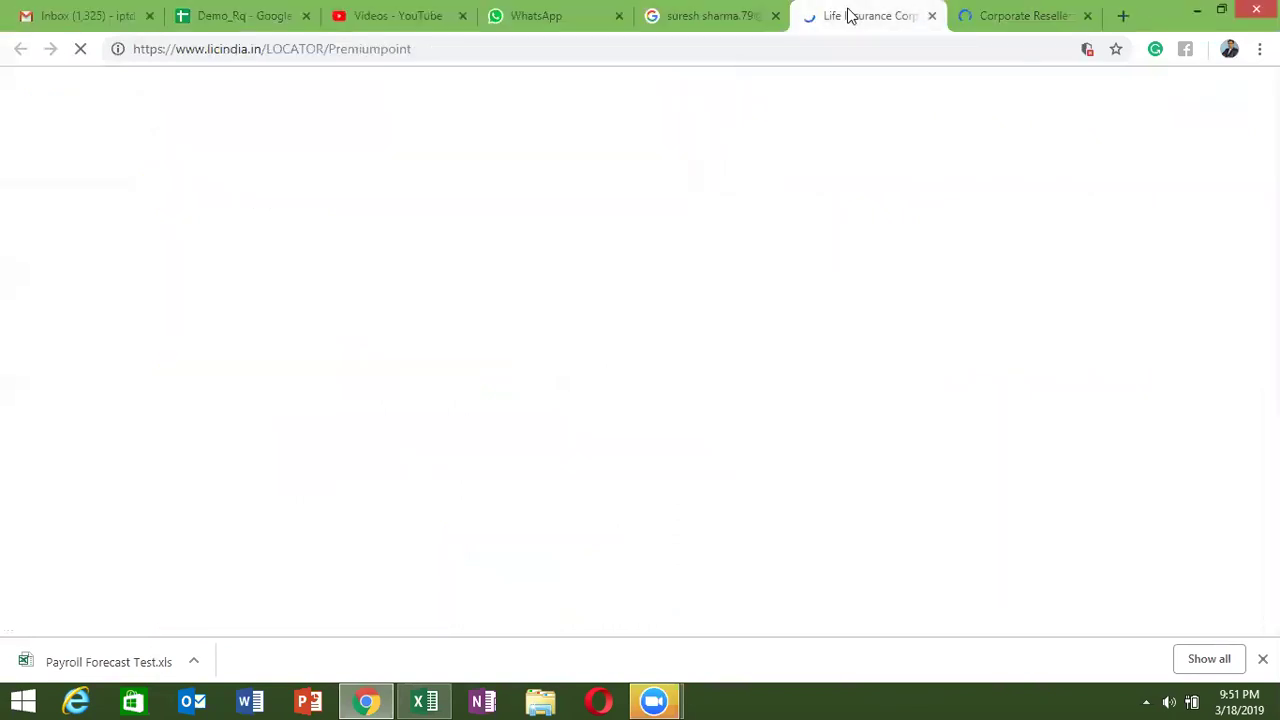
left_click(999, 24)
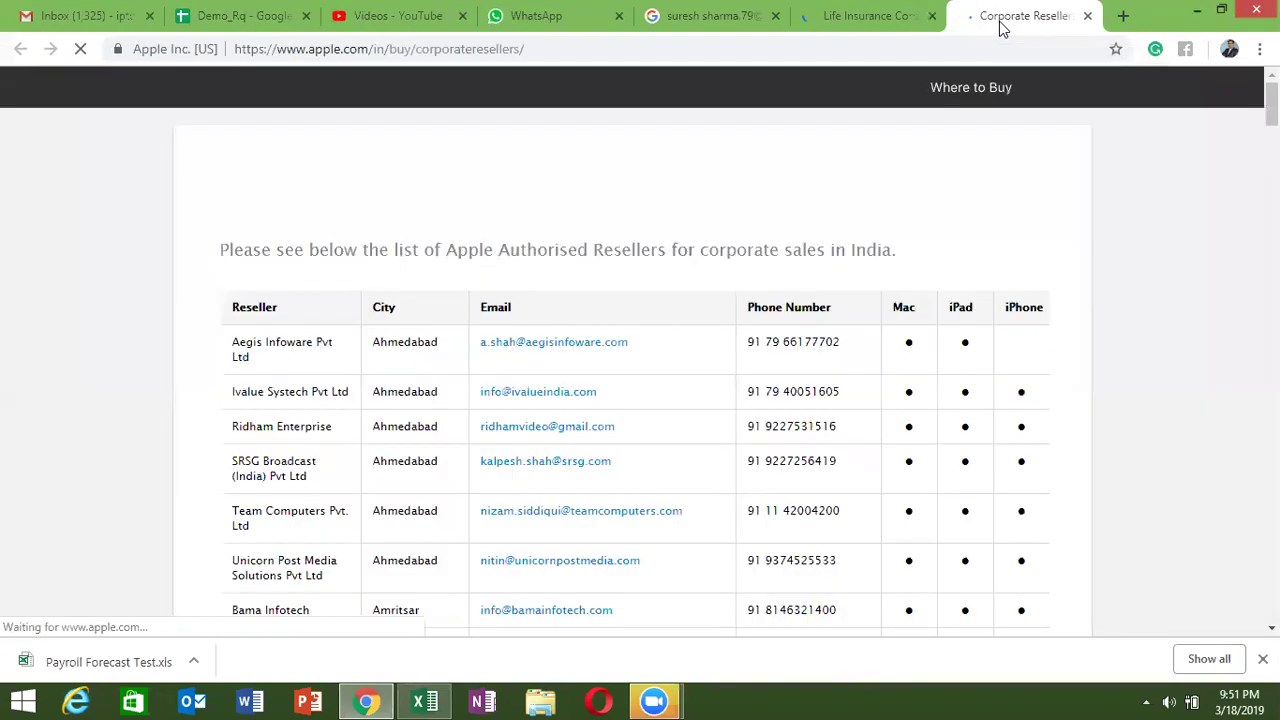
left_click(840, 16)
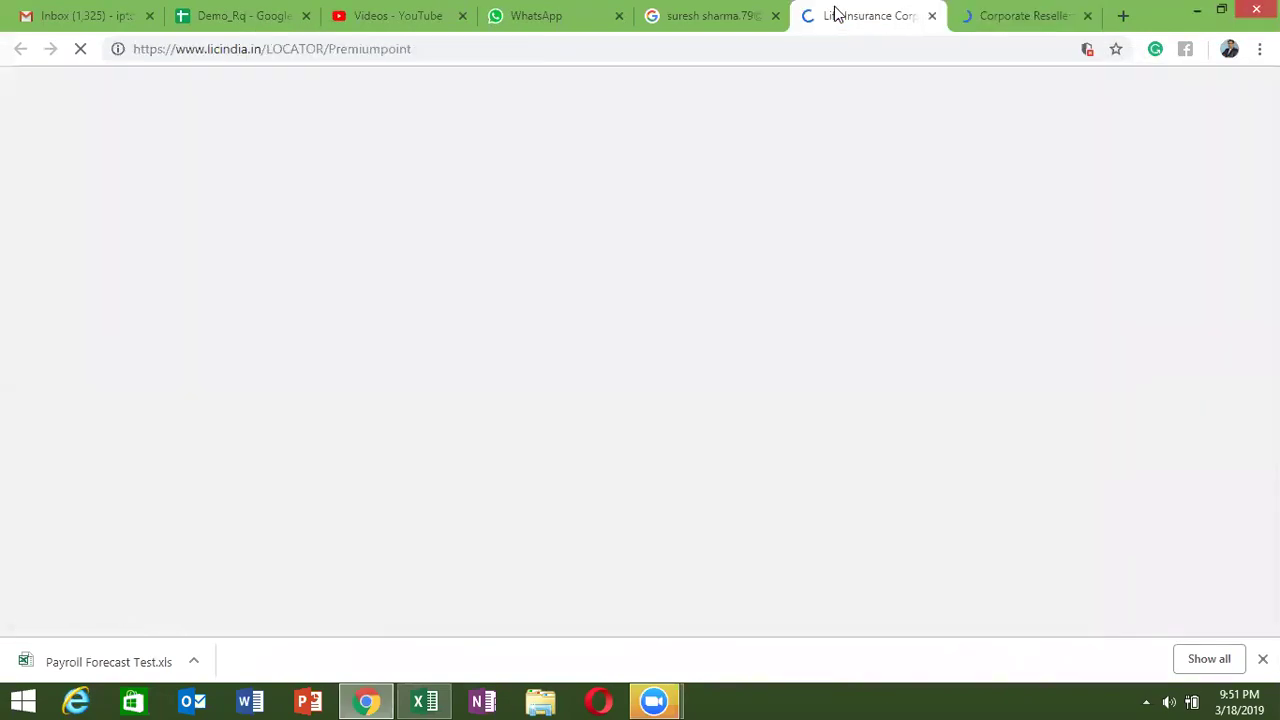
left_click(932, 17)
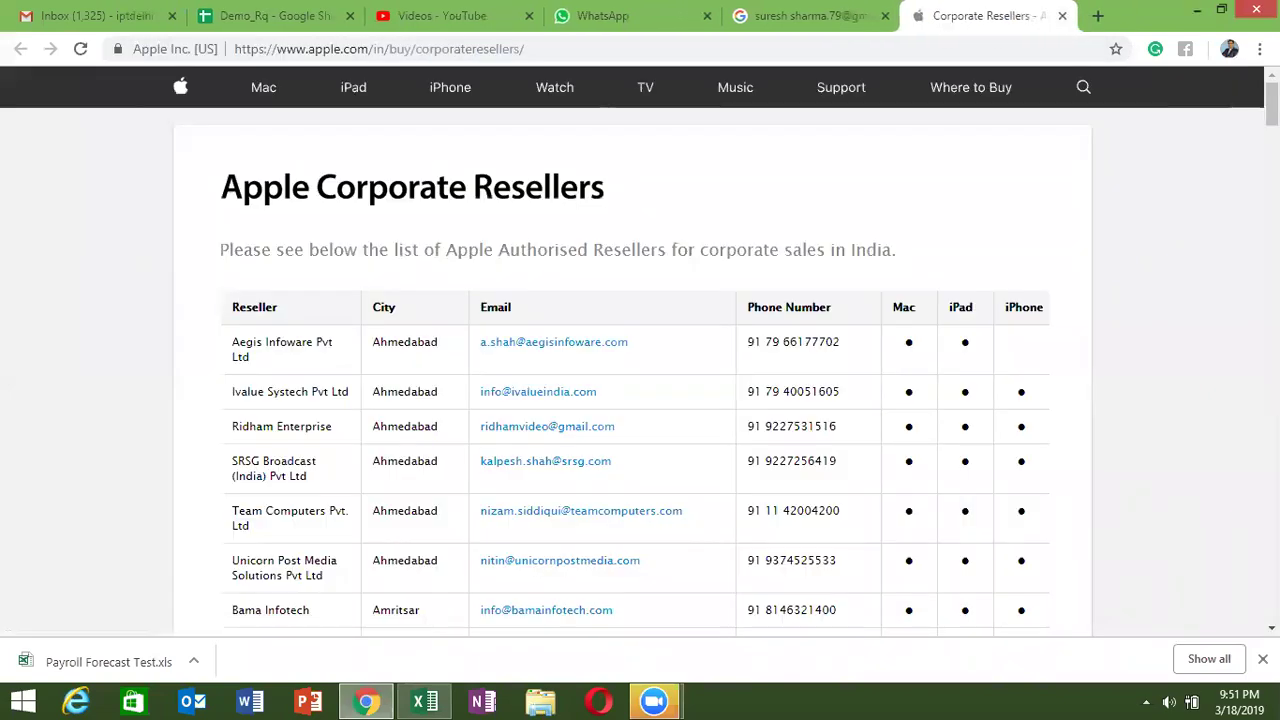
- Browse the Apple resellers table and select the page's web address
scroll(640, 350, "down", 10)
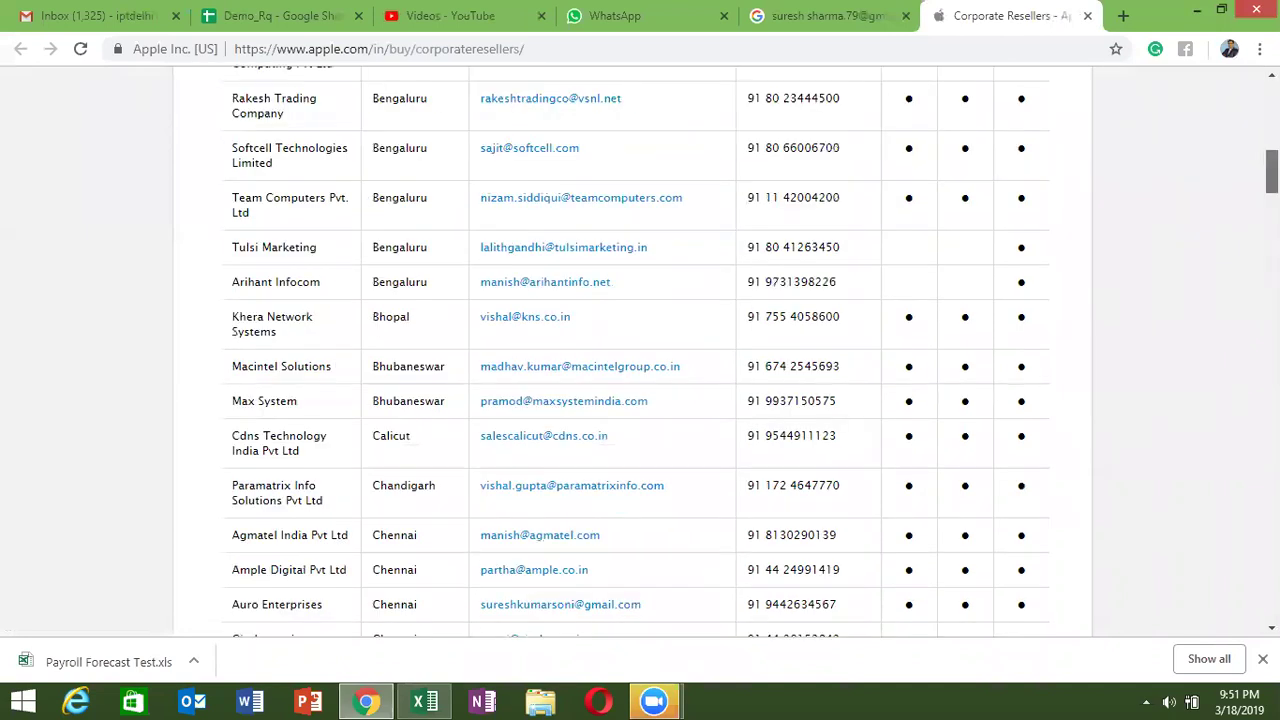
scroll(640, 350, "down", 15)
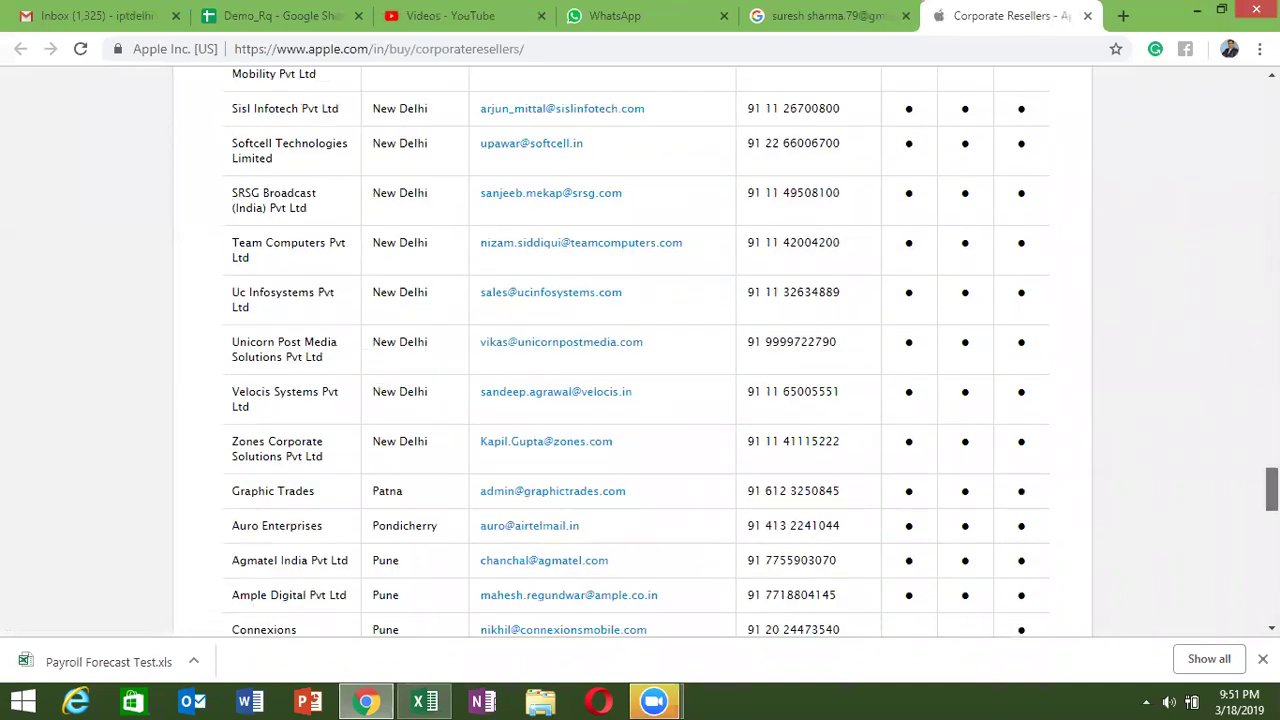
scroll(640, 350, "down", 10)
scroll(640, 350, "up", 10)
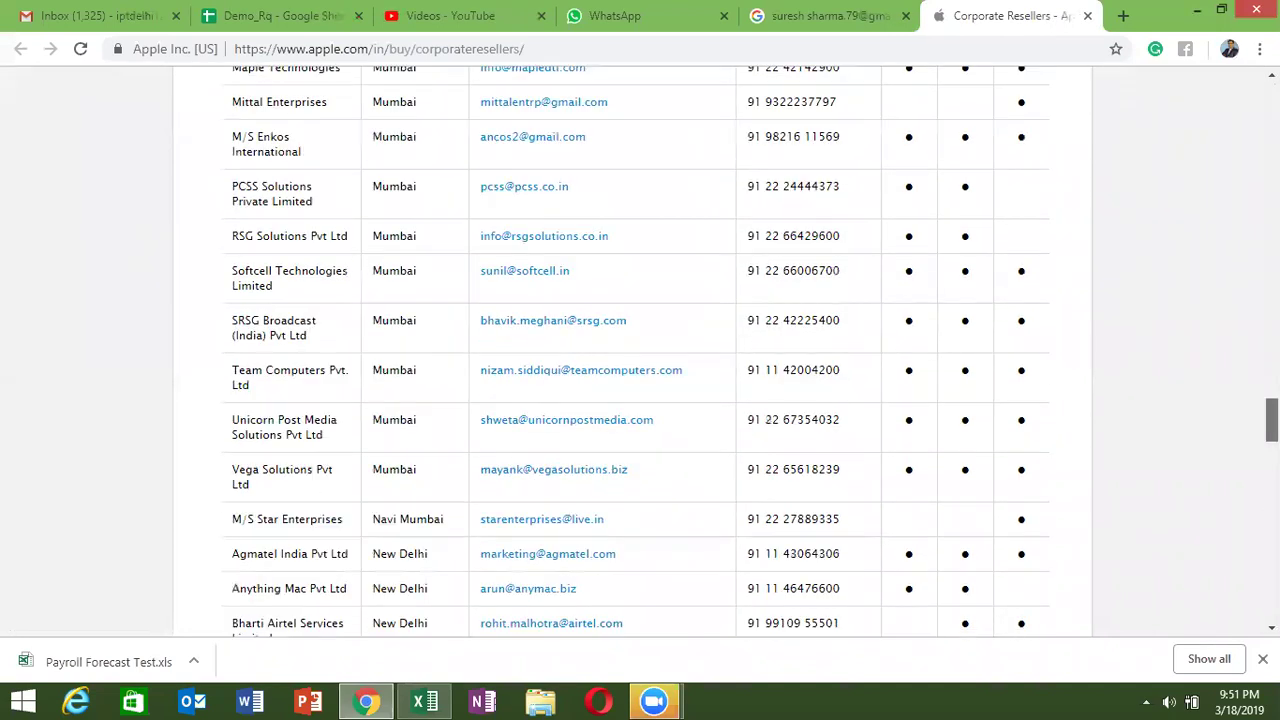
scroll(640, 350, "up", 15)
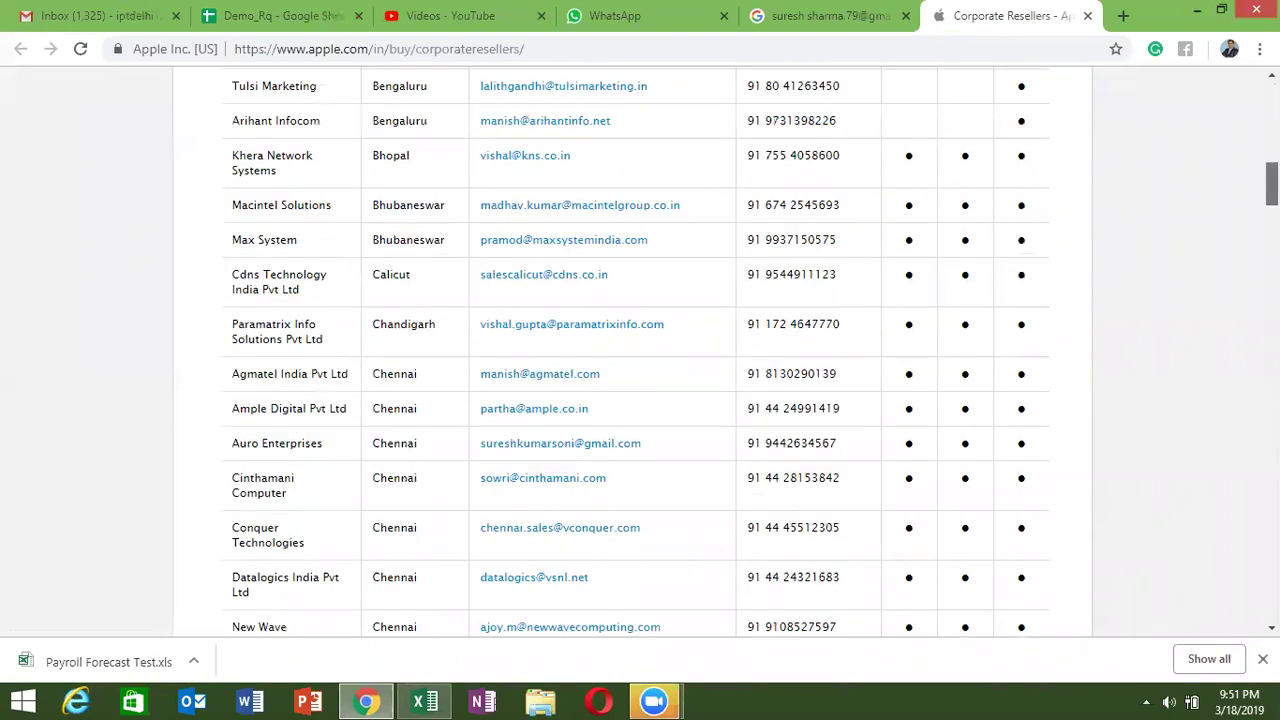
scroll(640, 350, "up", 8)
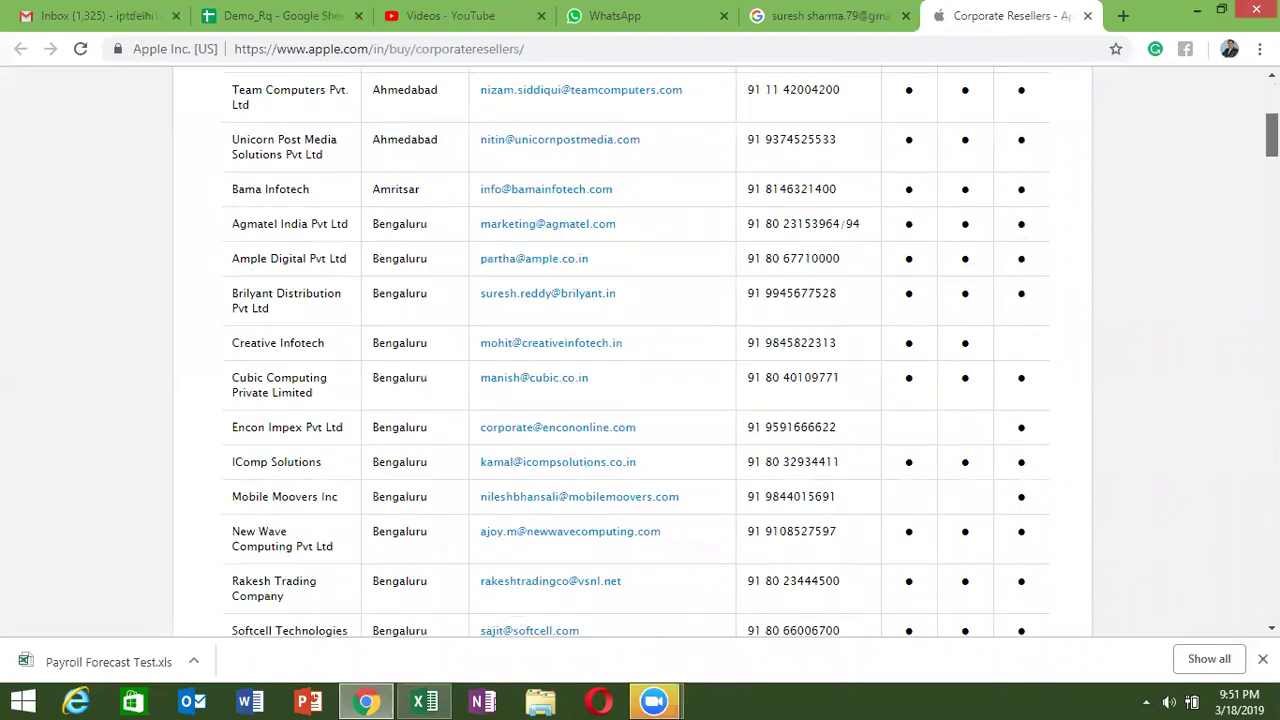
scroll(821, 111, "up", 5)
left_click(588, 48)
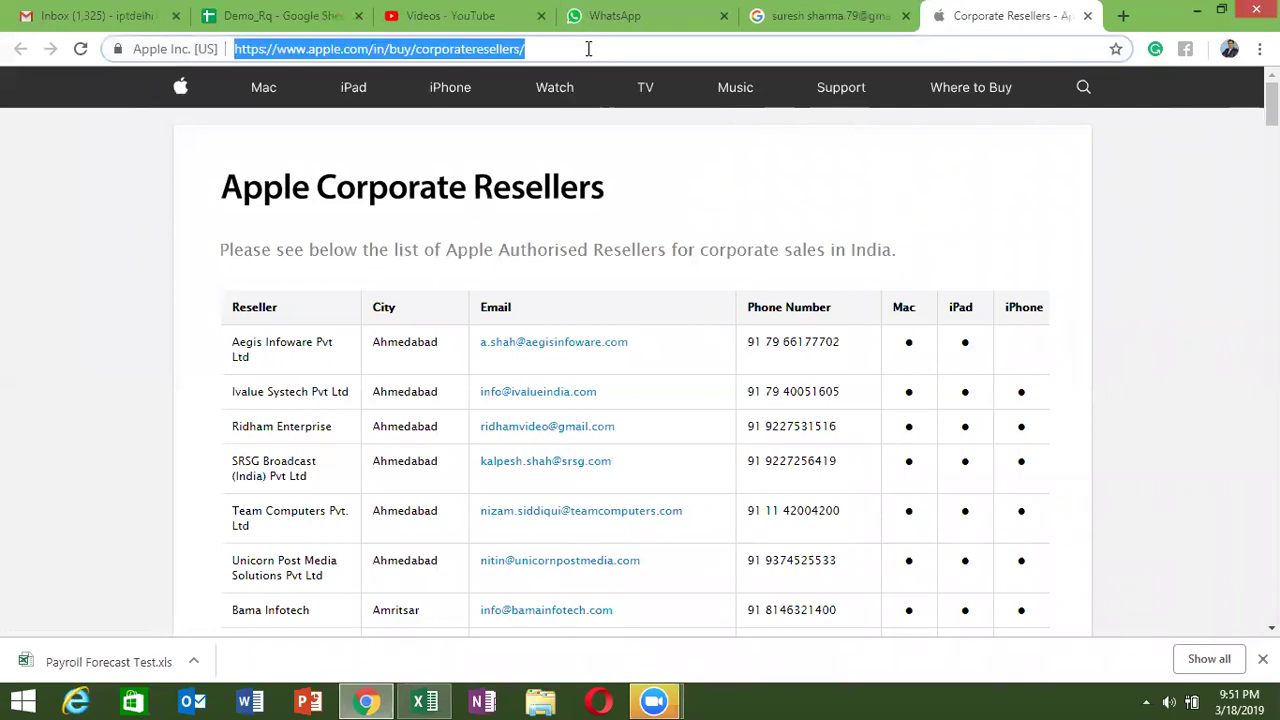
- In Excel, start a From Web query and load the pasted Apple resellers URL
left_click(425, 701)
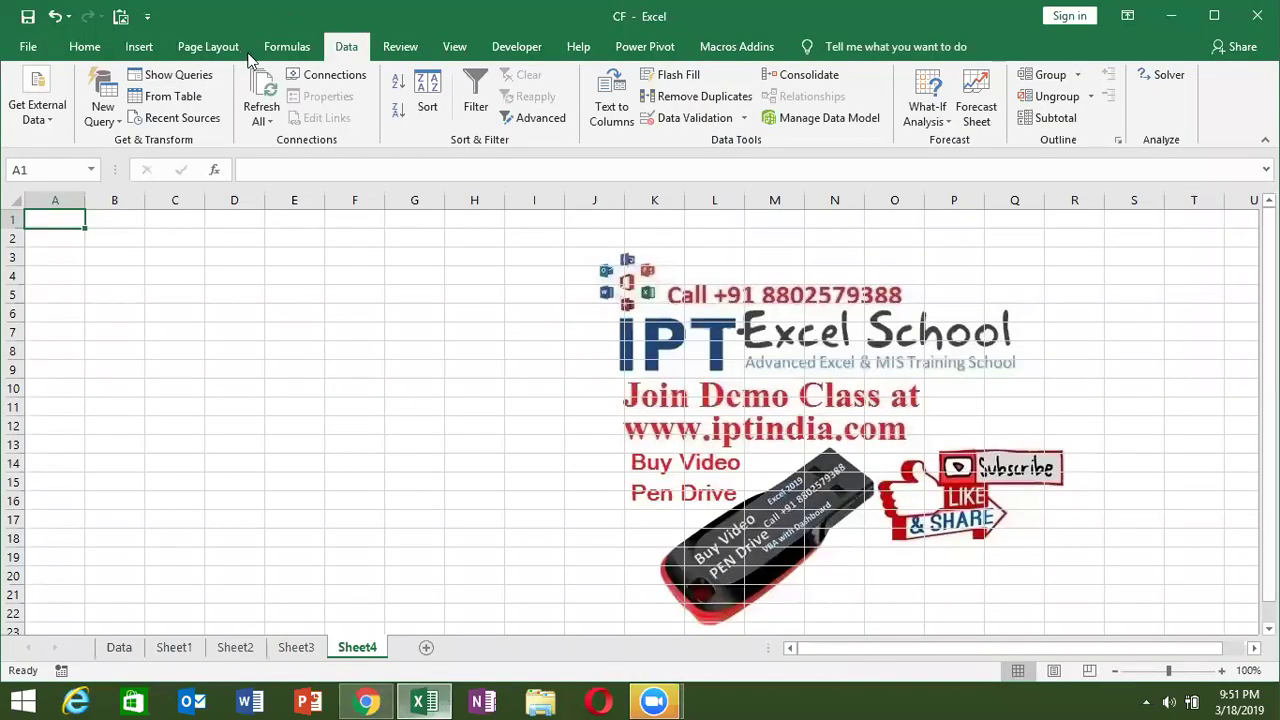
left_click(58, 126)
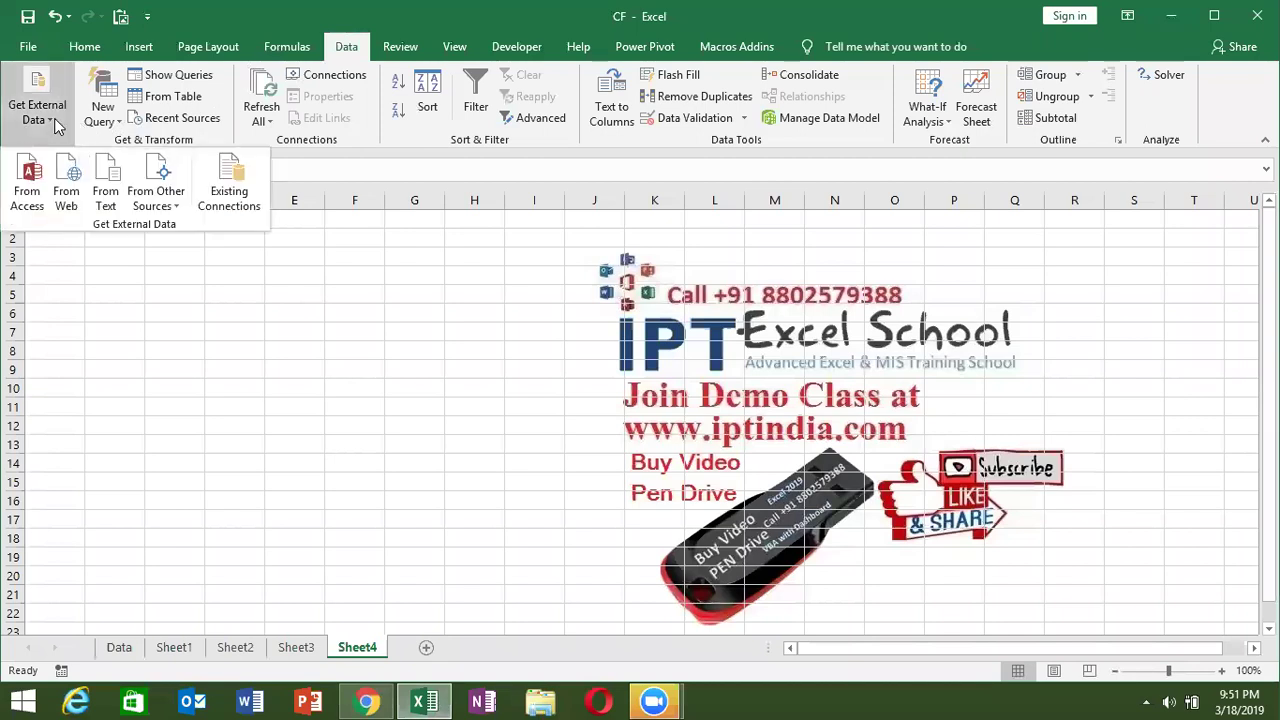
left_click(105, 177)
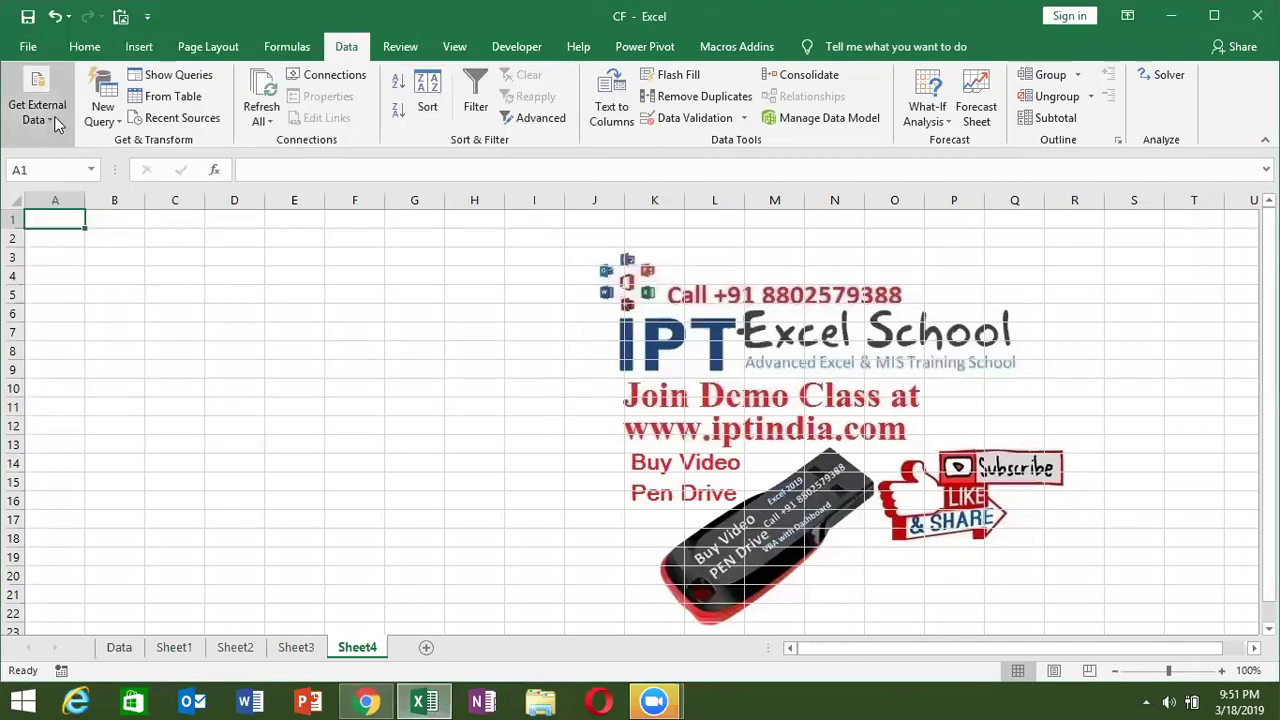
left_click(52, 116)
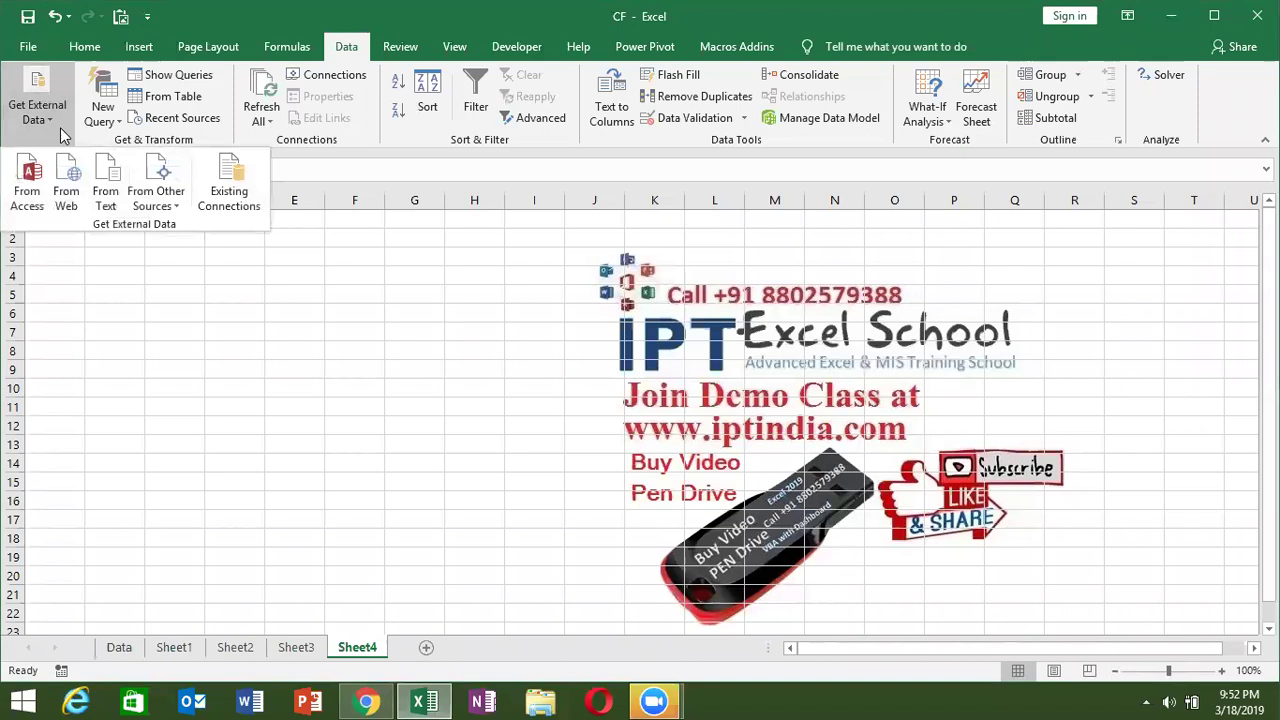
left_click(62, 168)
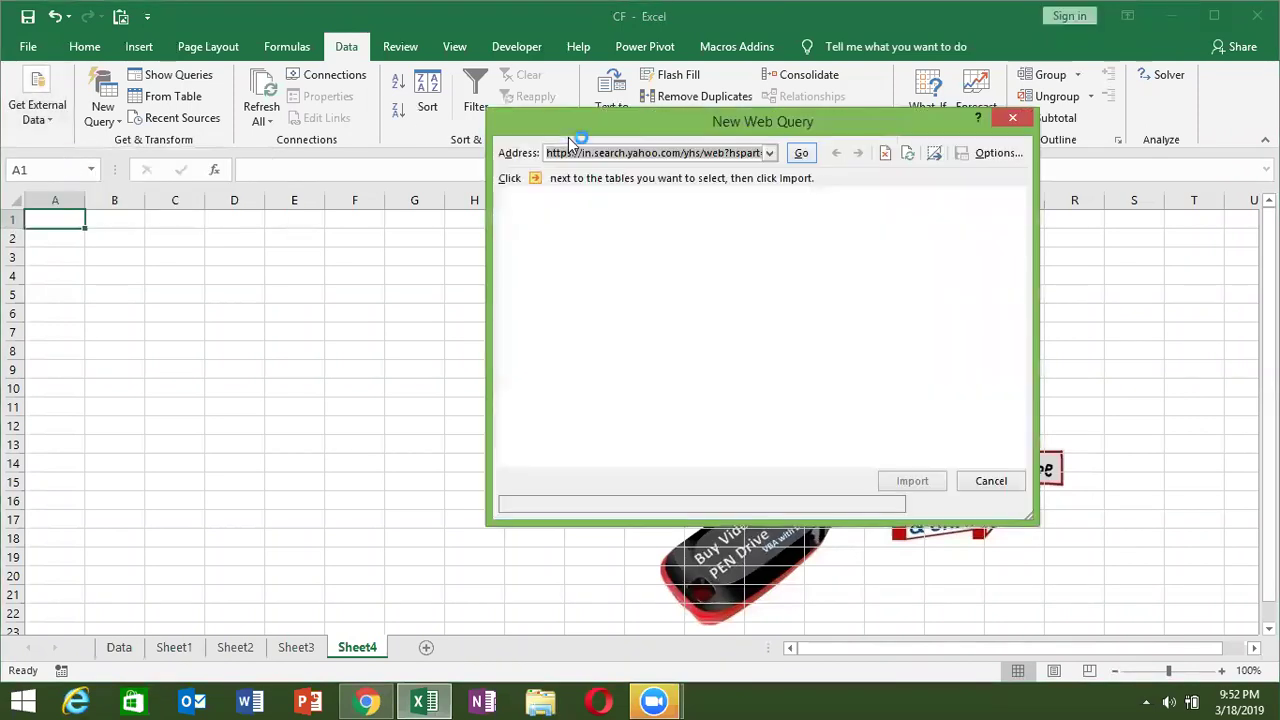
key("Return")
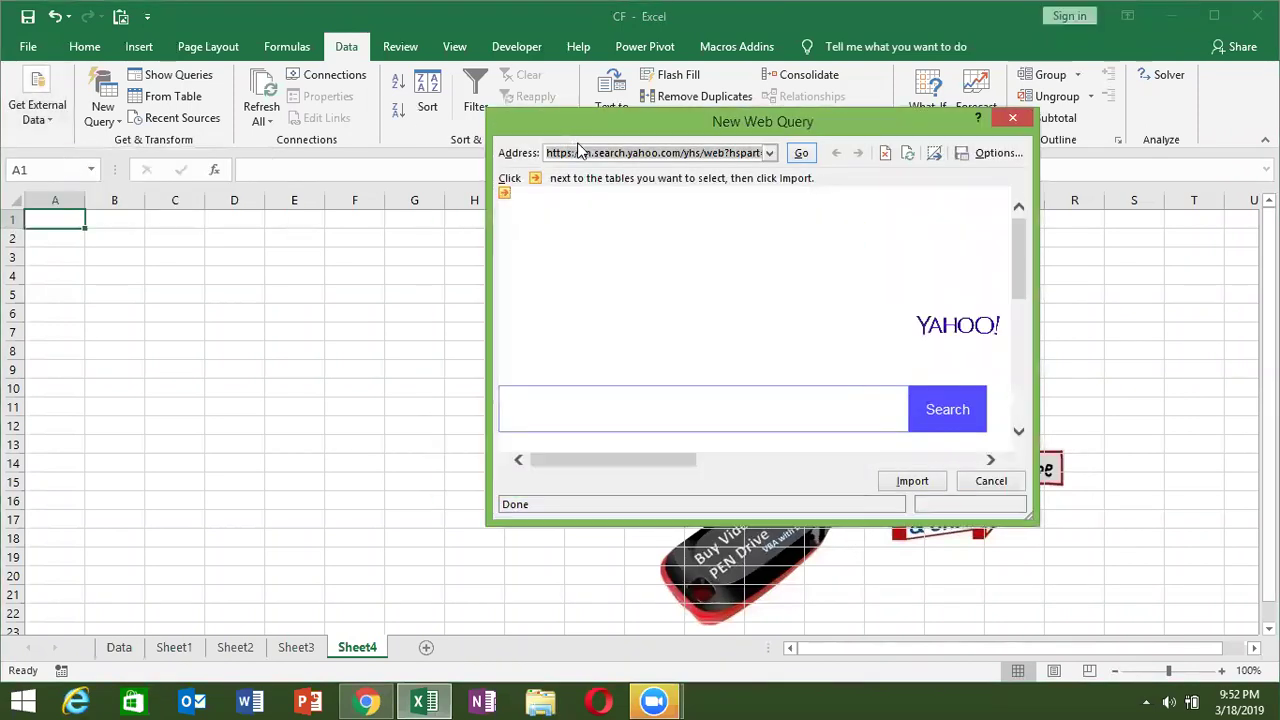
type("https://www.apple.com/in/buy/corporateresellers/")
left_click(808, 154)
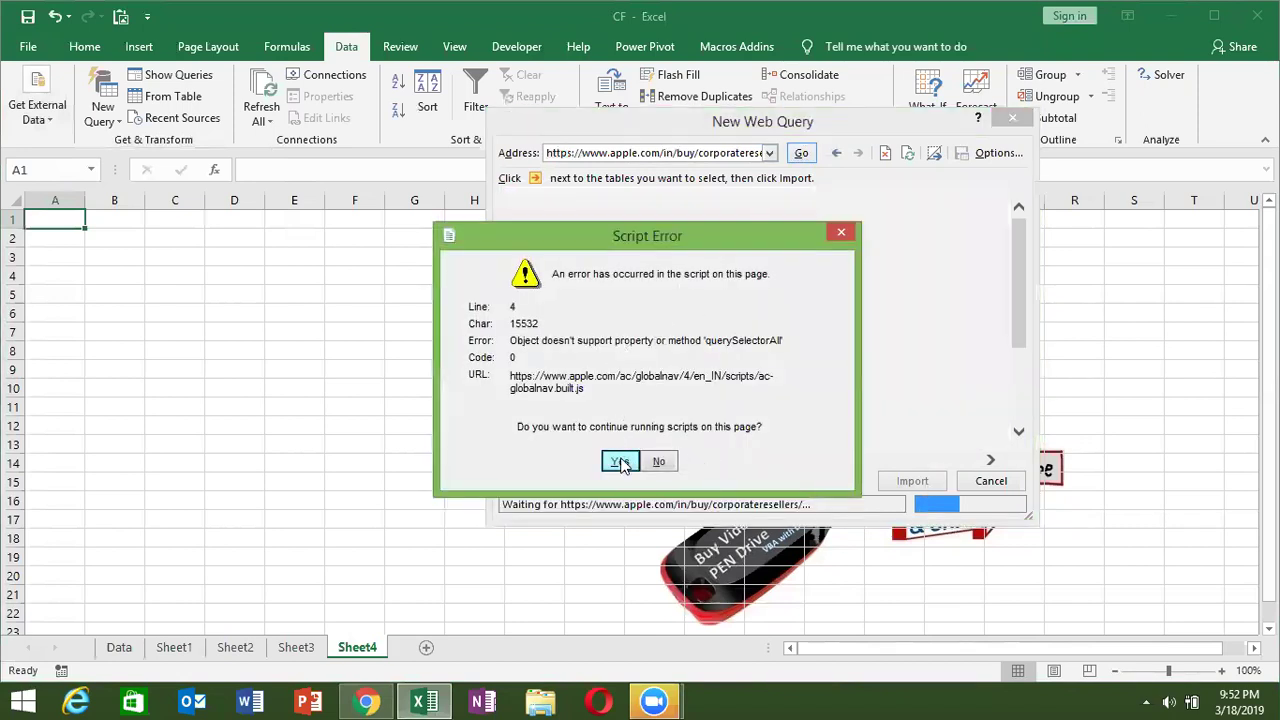
- Answer Yes to the repeated script error prompts so the page keeps loading
left_click(620, 461)
left_click(620, 461)
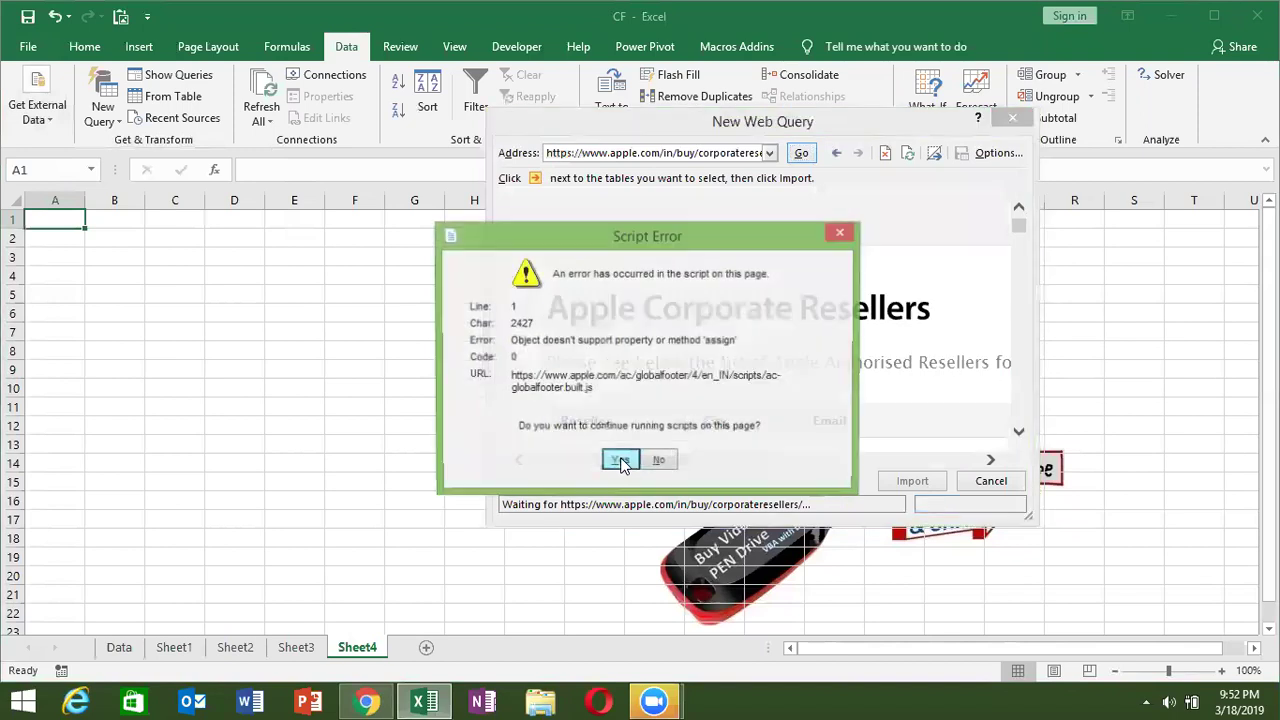
left_click(620, 461)
left_click(620, 461)
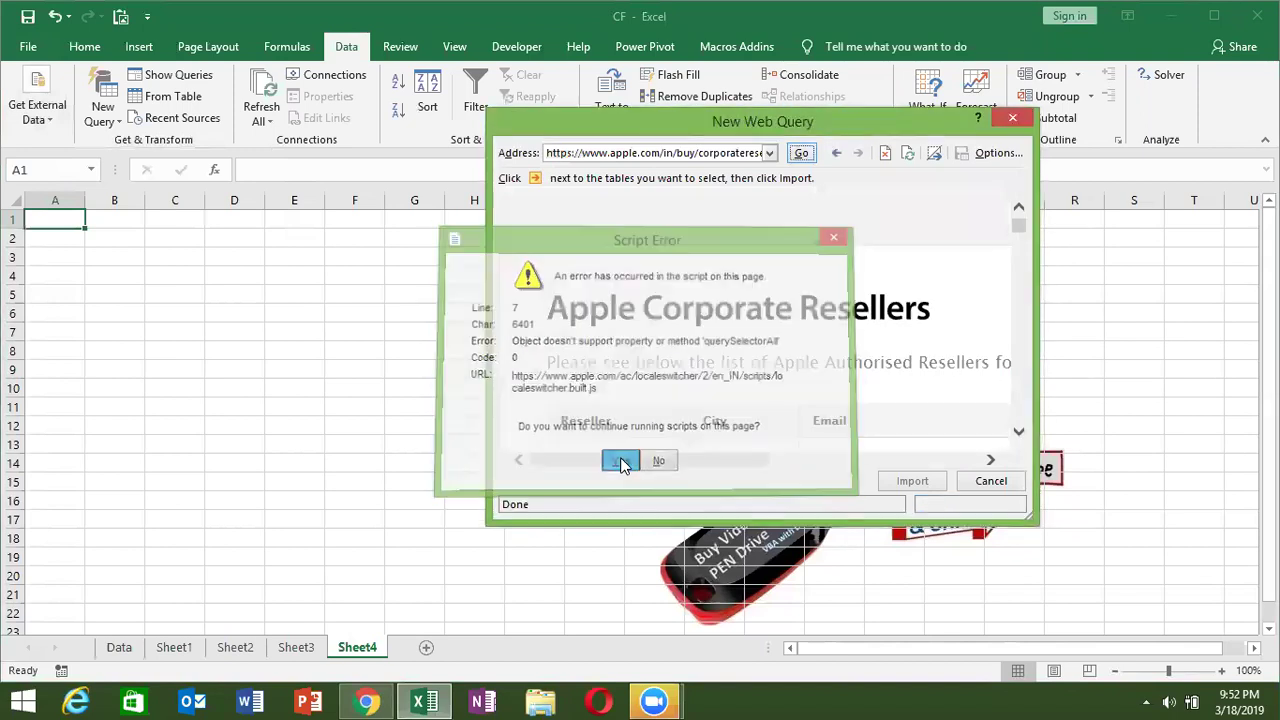
left_click(620, 461)
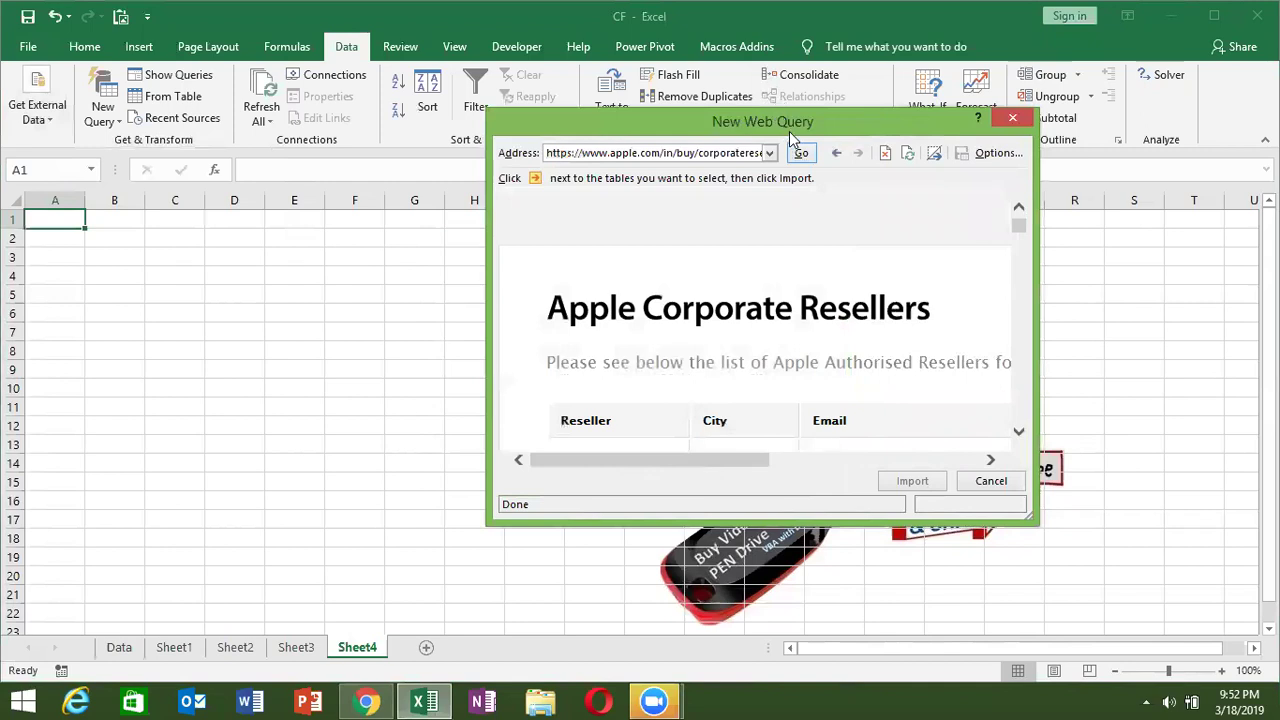
- Move and enlarge the New Web Query window, scroll the Apple preview, and dismiss script errors
left_click_drag(770, 118, 600, 71)
mouse_move(851, 180)
left_mouse_down()
mouse_move(848, 168)
mouse_move(848, 318)
left_mouse_up()
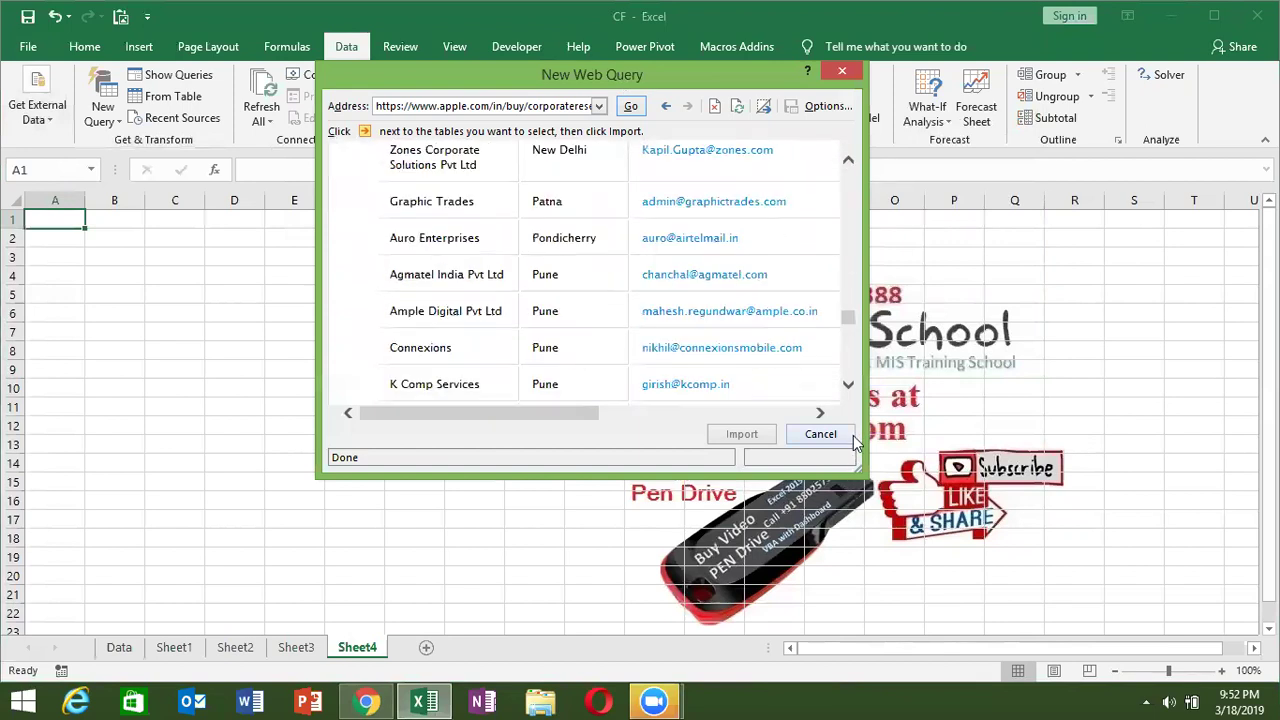
left_click_drag(858, 470, 1115, 592)
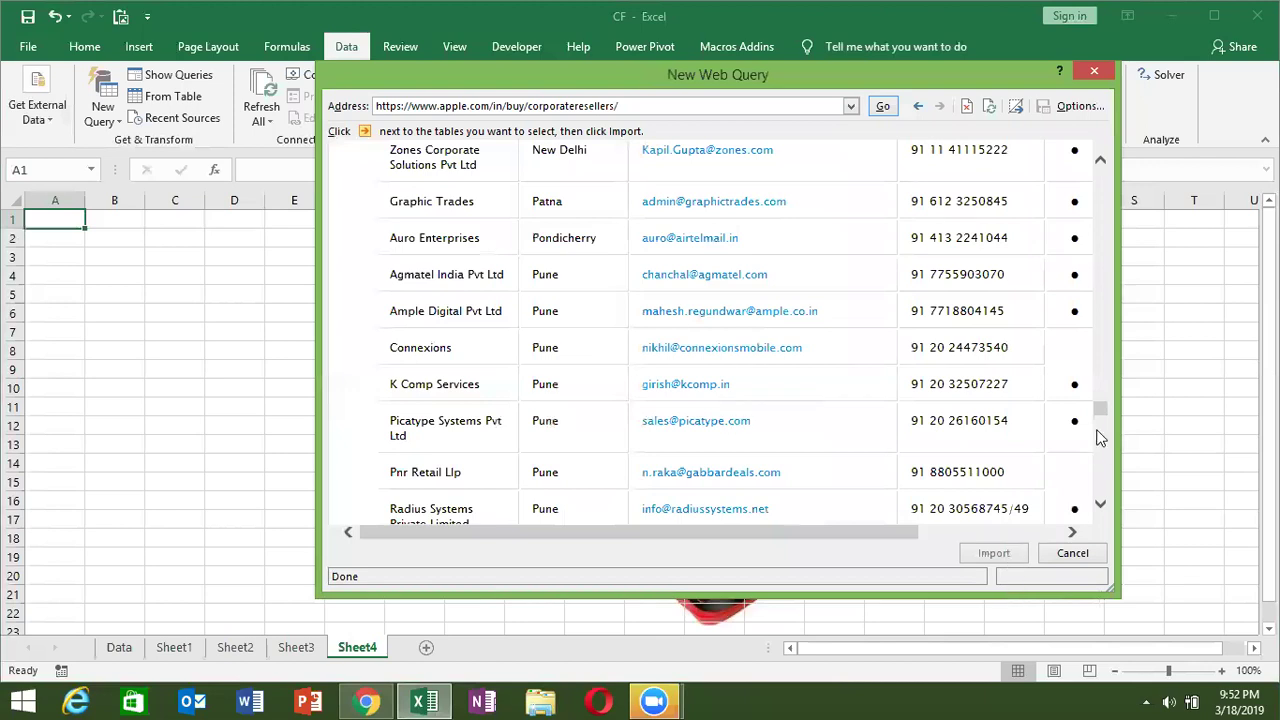
left_click_drag(1099, 409, 1099, 362)
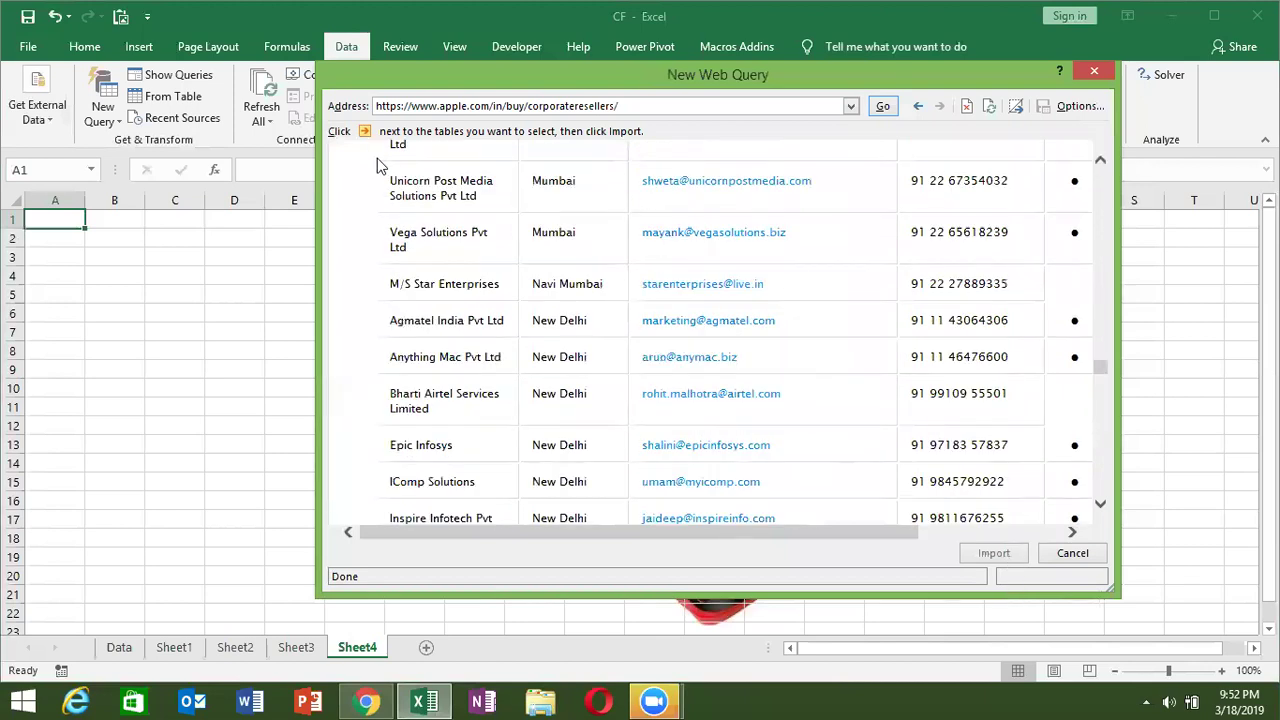
left_click(1104, 375)
left_click_drag(1103, 385, 1099, 157)
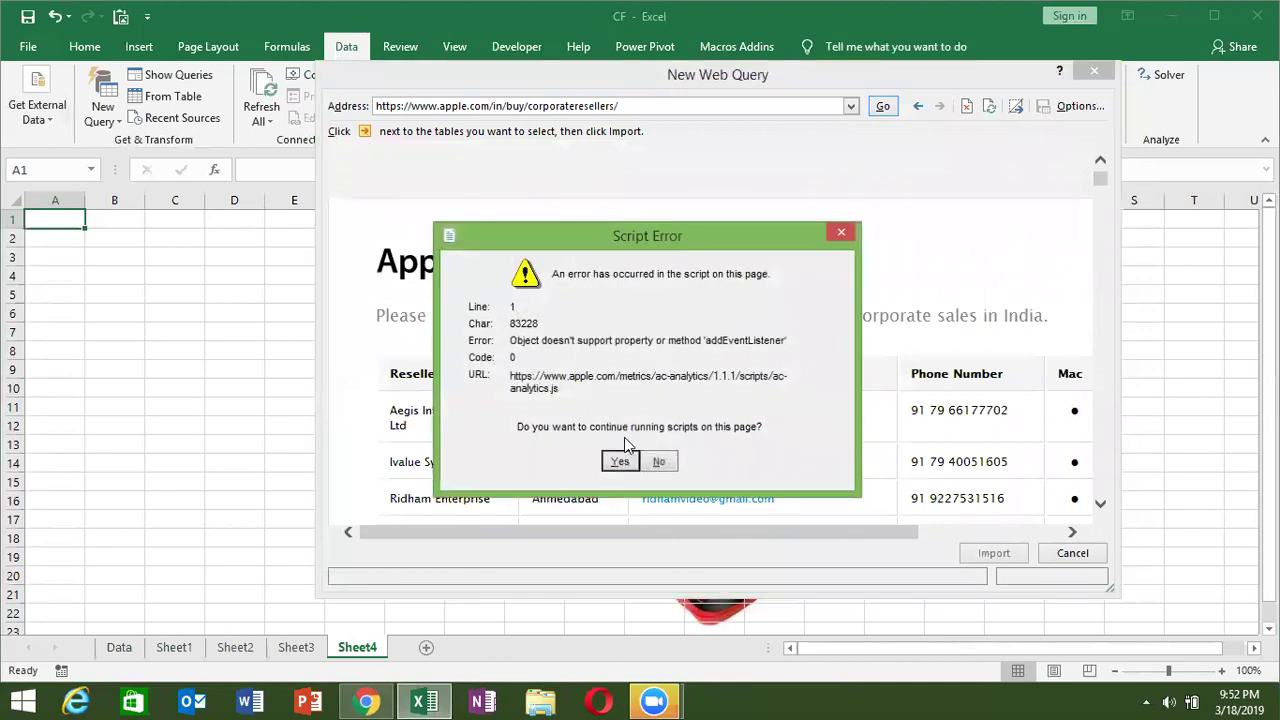
left_click(620, 461)
left_click(624, 461)
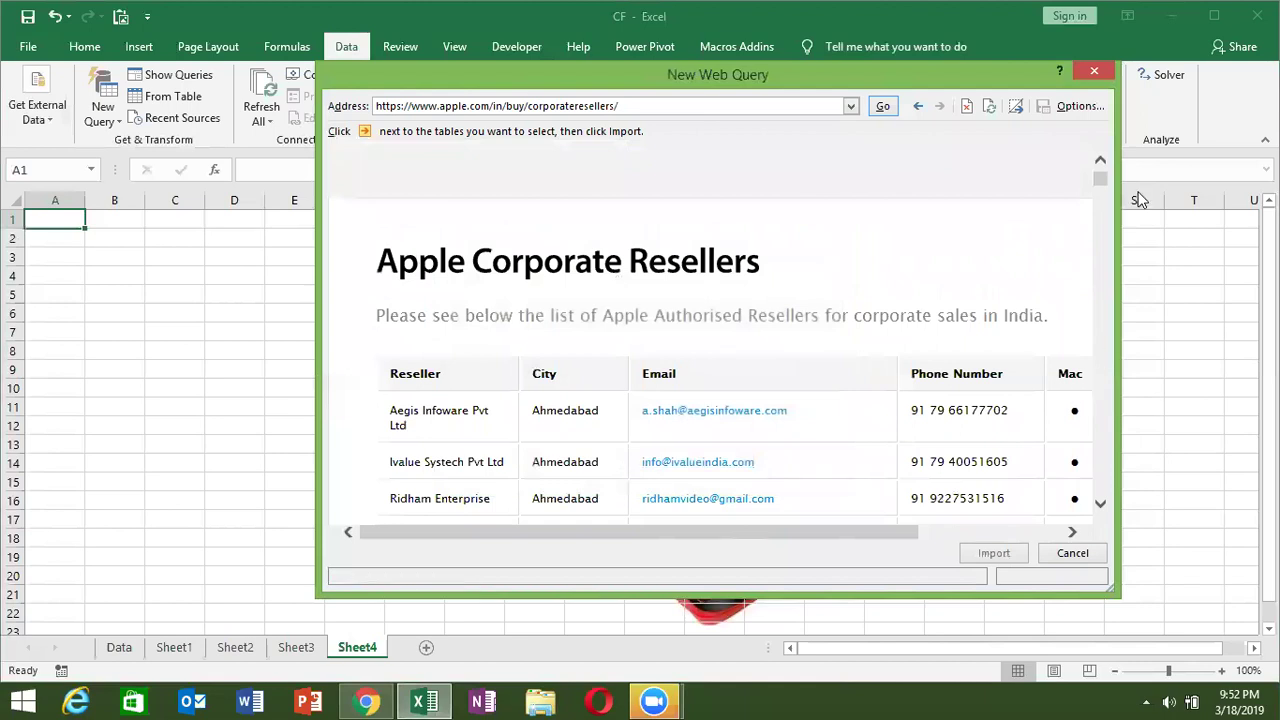
mouse_move(1100, 178)
left_mouse_down()
mouse_move(1100, 197)
mouse_move(1100, 178)
left_mouse_up()
- Refresh the Apple resellers preview and answer Yes to all six script error prompts
left_click(989, 106)
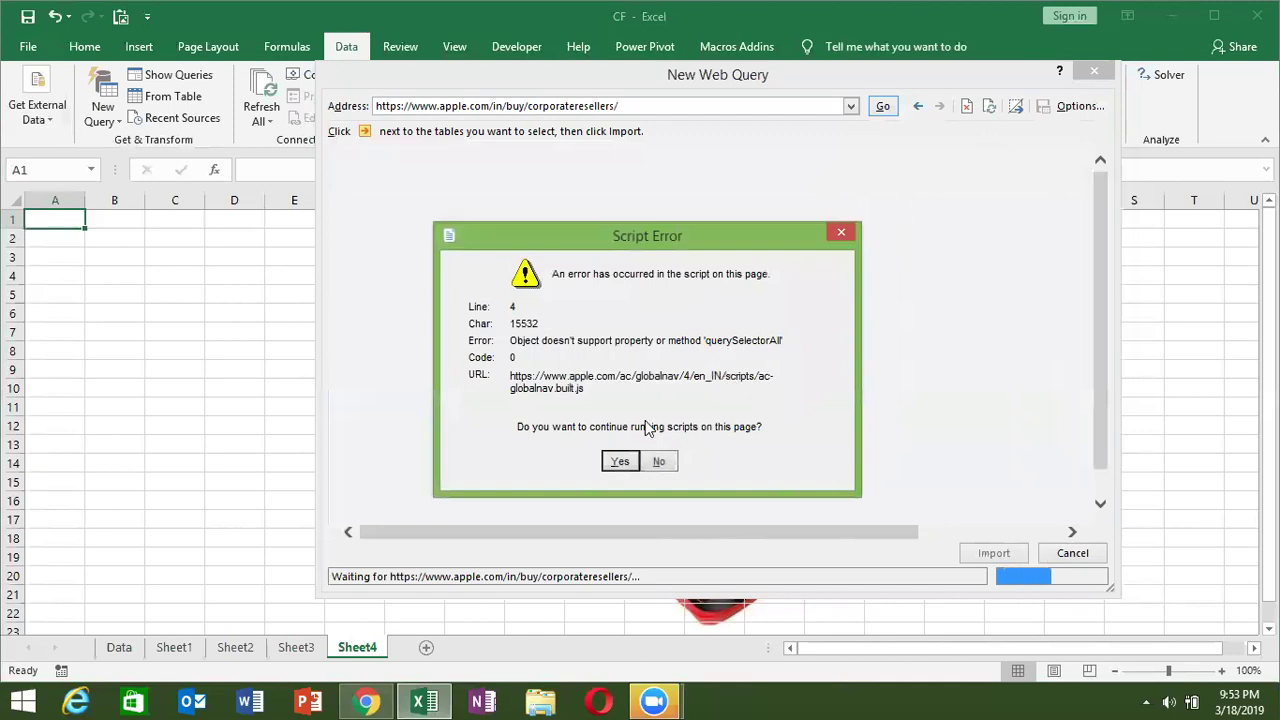
left_click(620, 461)
left_click(620, 461)
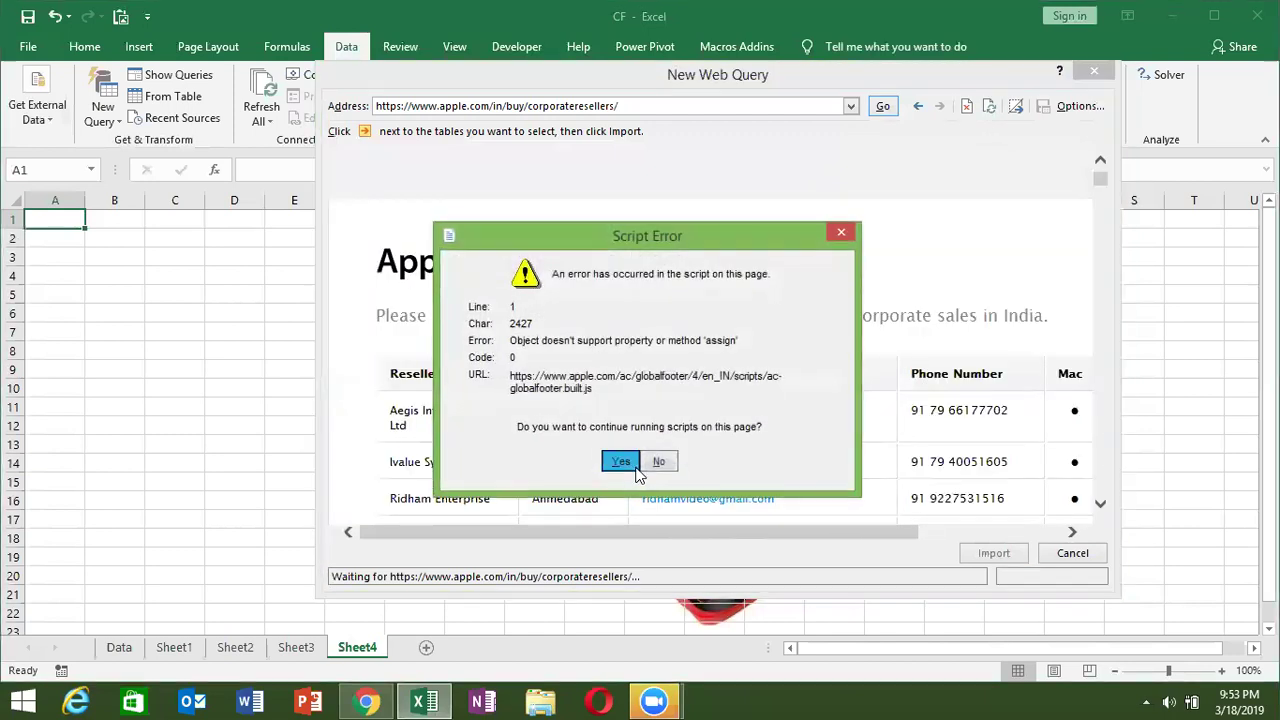
left_click(632, 466)
left_click(620, 461)
left_click(620, 461)
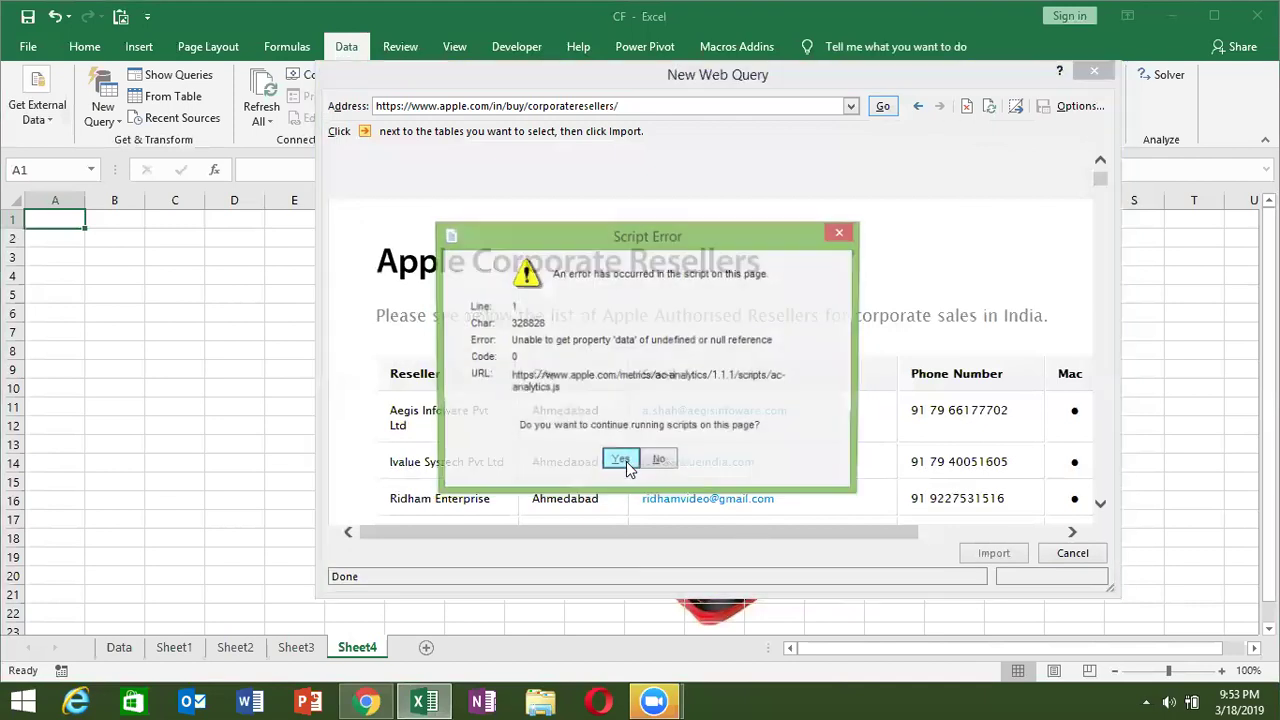
left_click(626, 461)
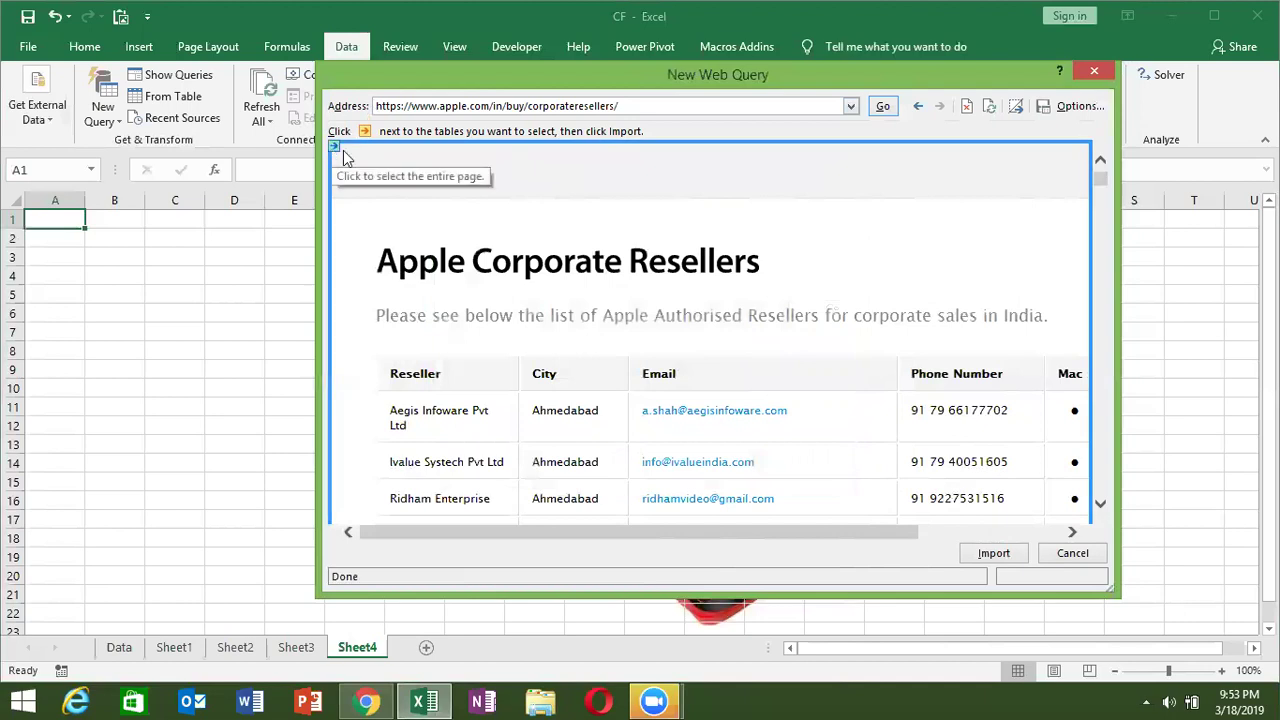
- Import the whole Apple resellers page into Sheet4 starting at cell A1
mouse_move(1106, 178)
left_mouse_down()
mouse_move(1121, 510)
mouse_move(1088, 165)
left_mouse_up()
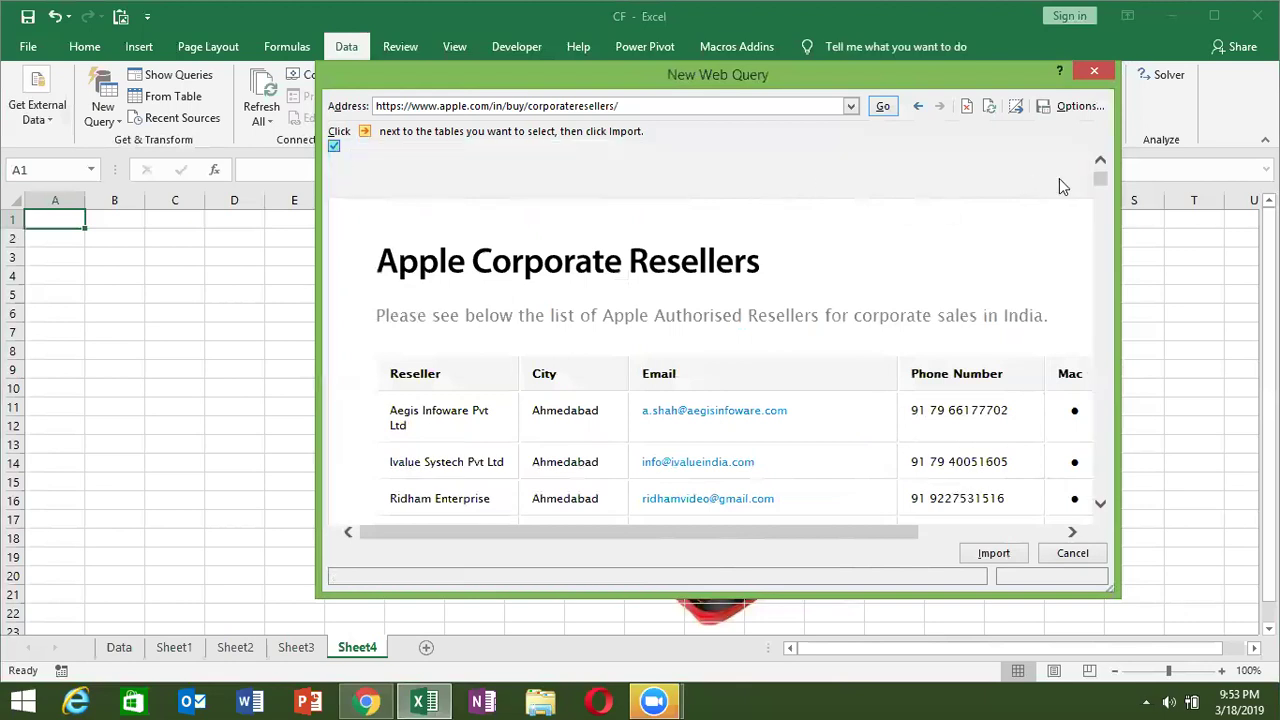
left_click_drag(1102, 171, 1130, 497)
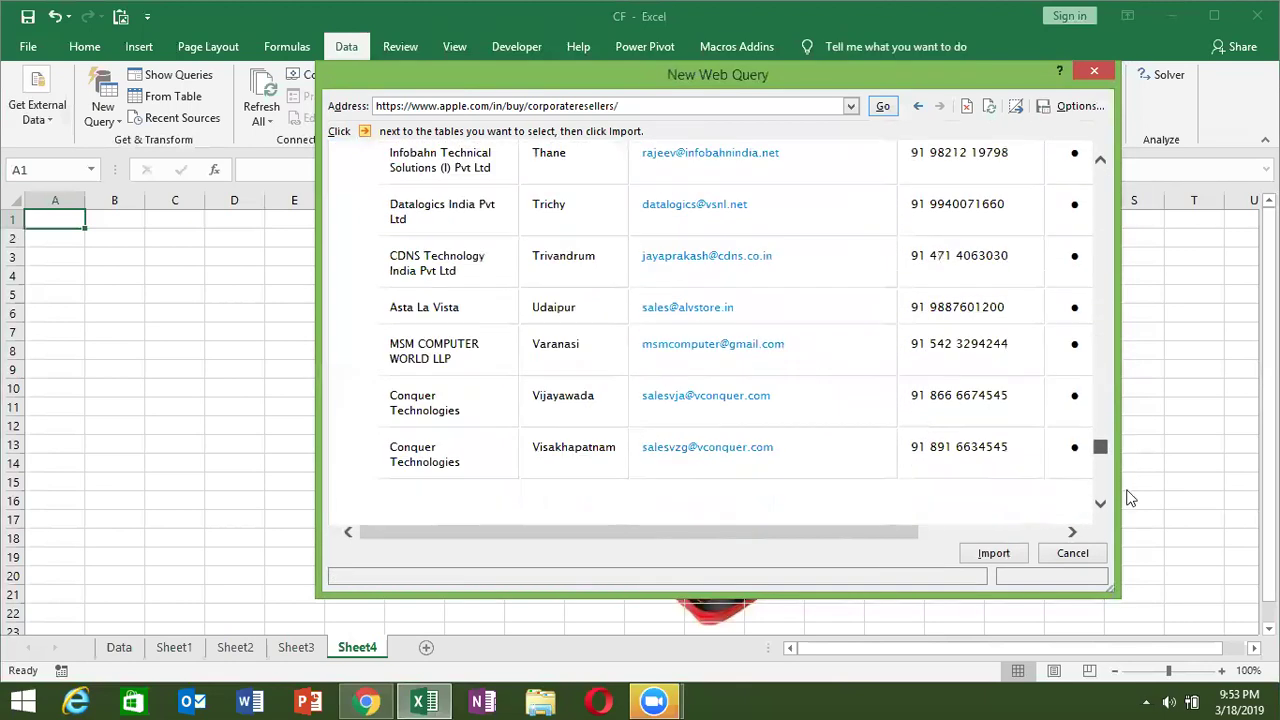
left_click(993, 553)
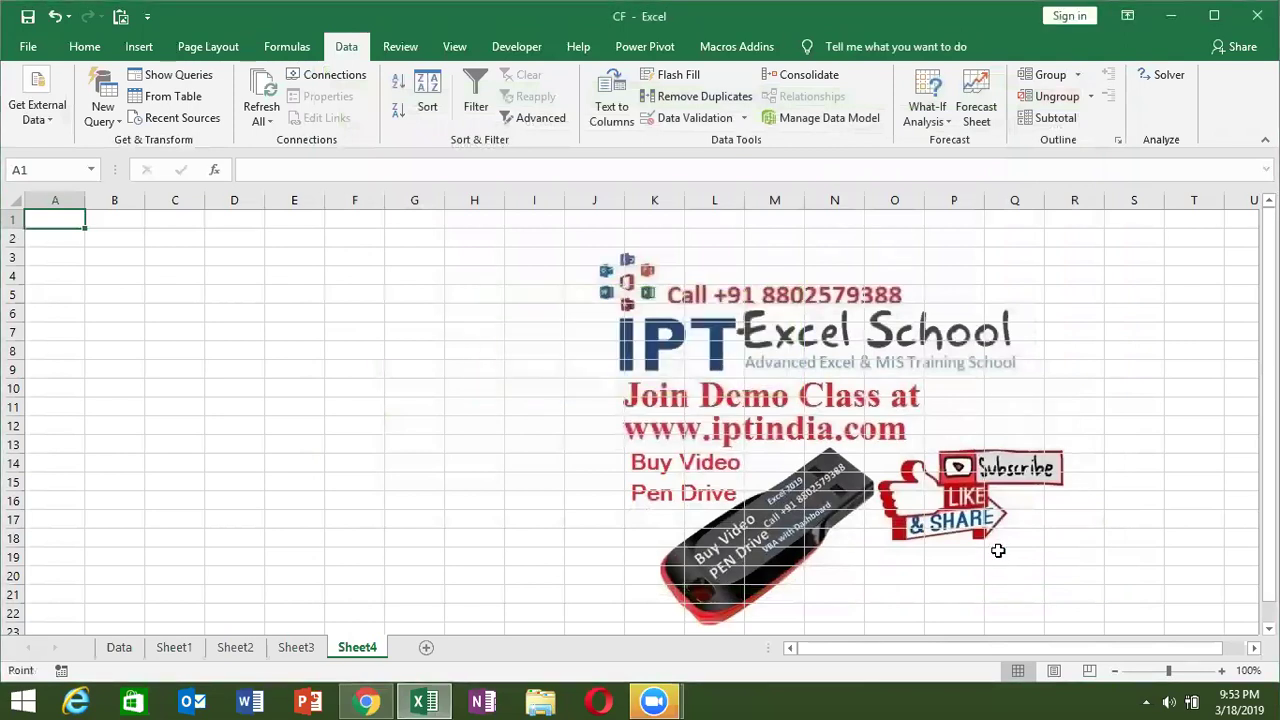
left_click(720, 392)
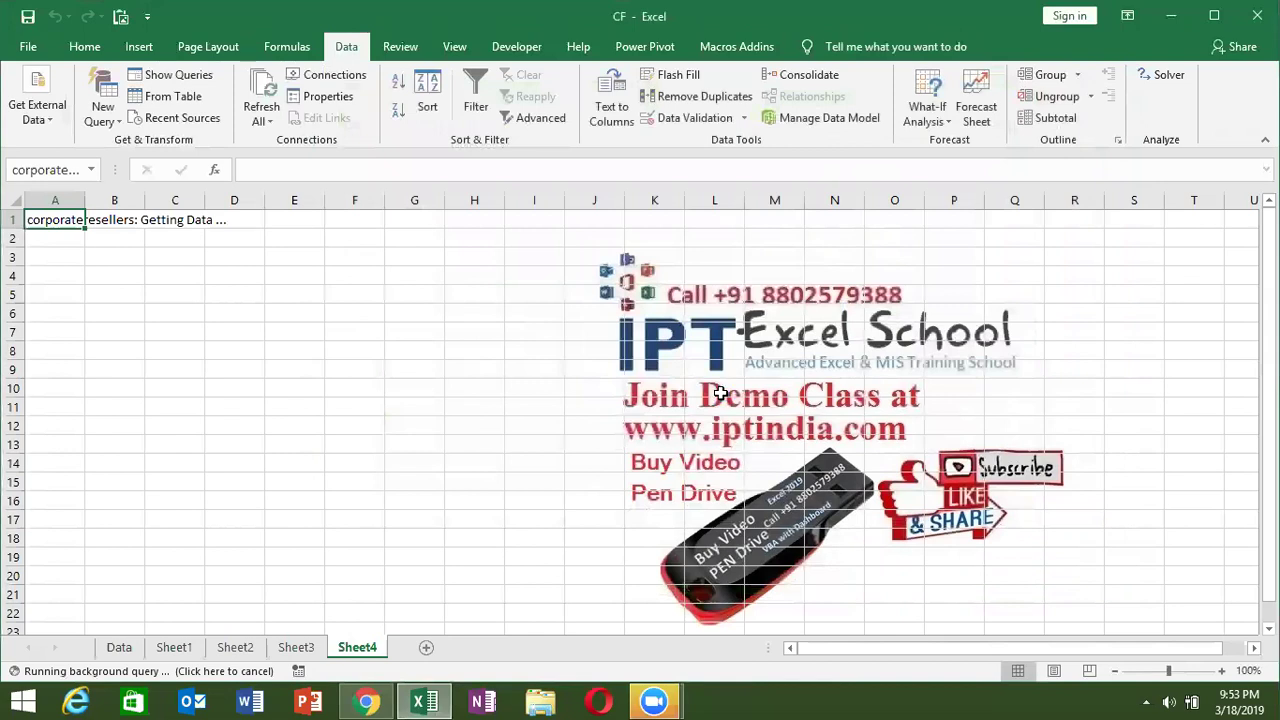
- In Chrome, search Google for nse and open the NSE – National Stock Exchange of India result
left_click(370, 700)
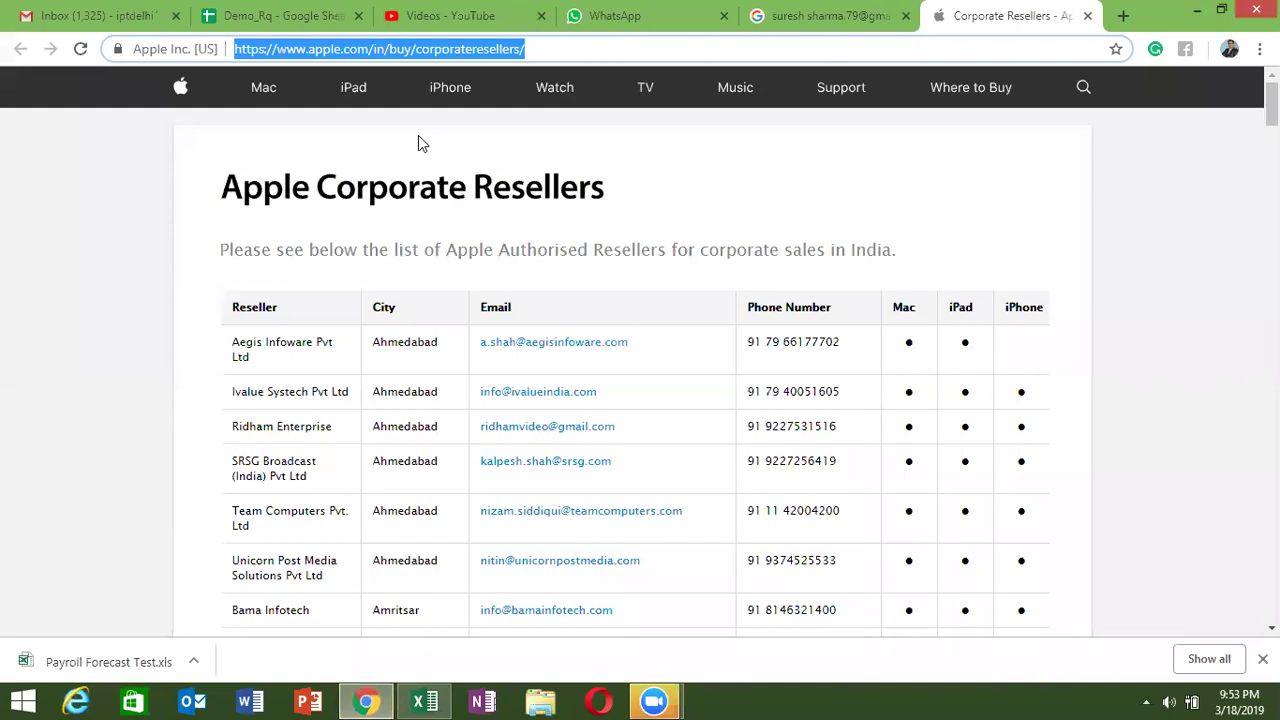
type("goo")
key("Return")
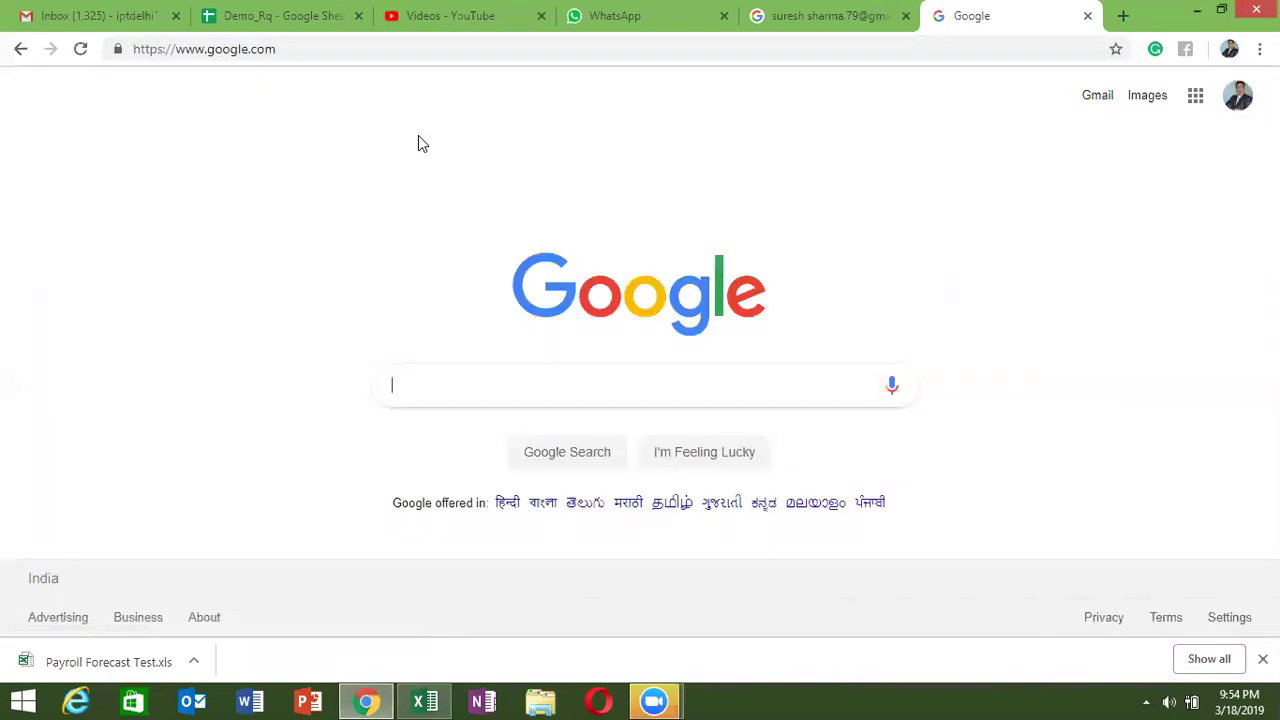
type("nse")
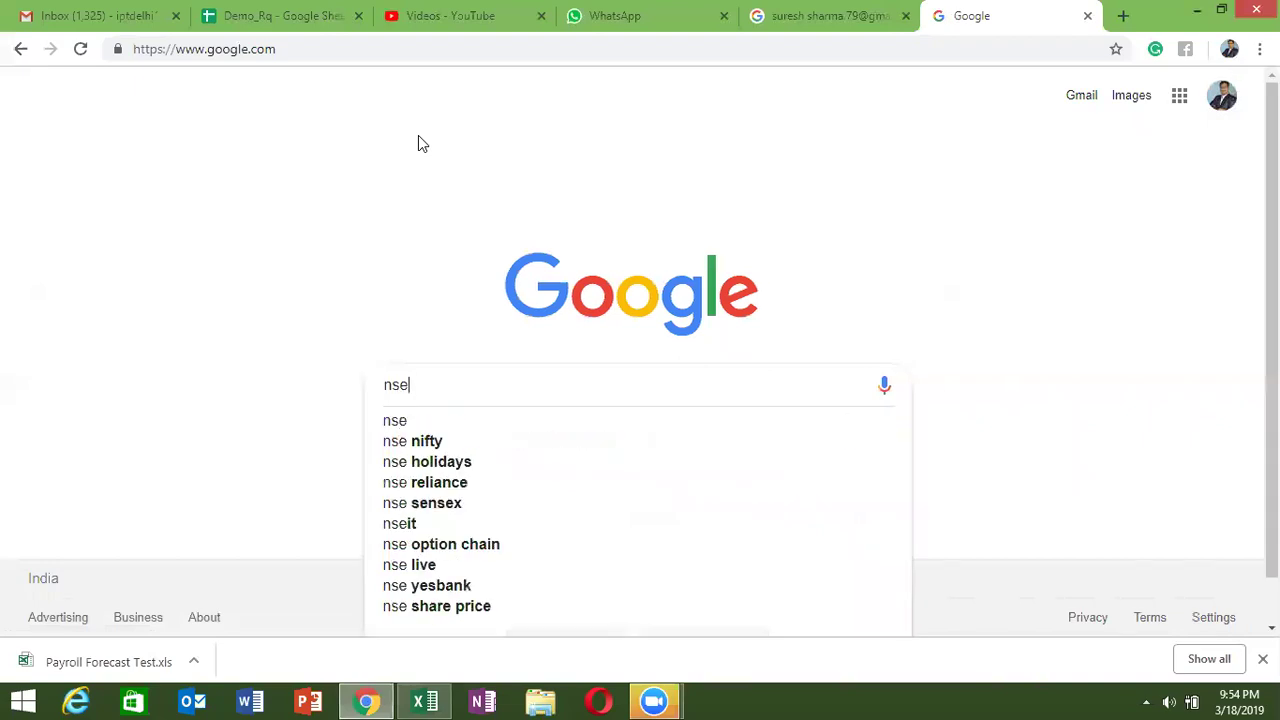
key("Return")
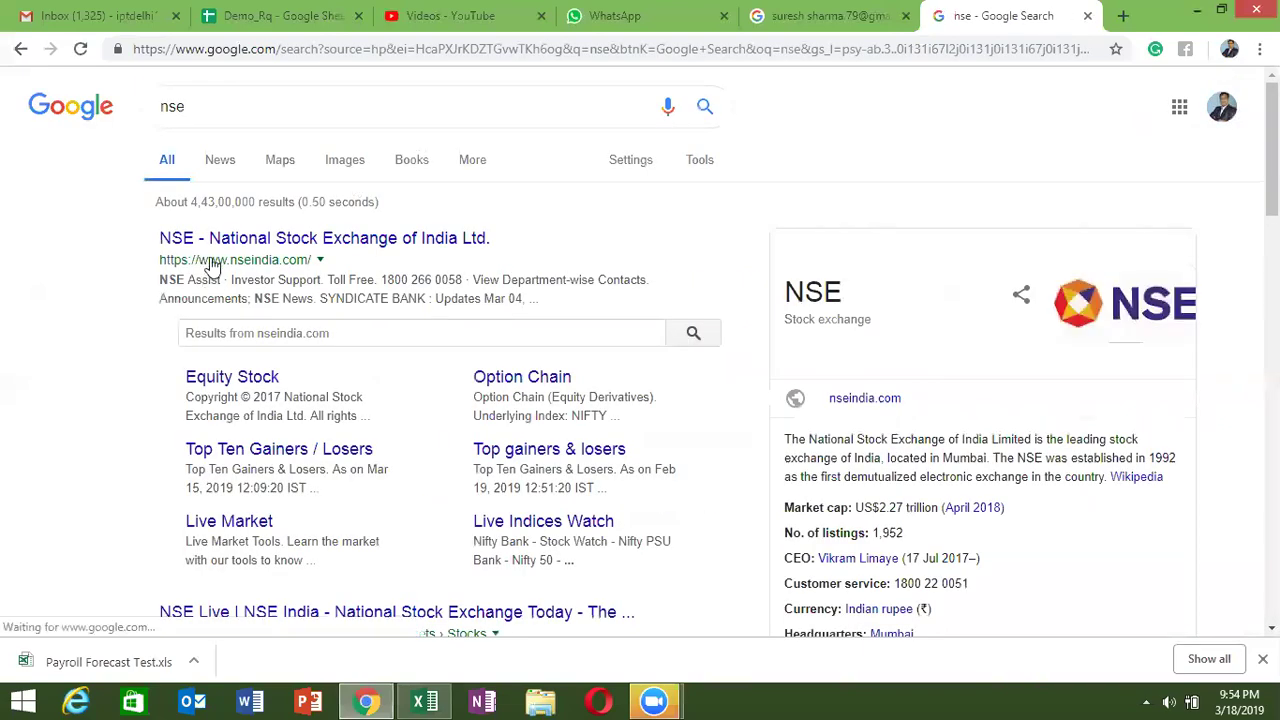
left_click(224, 250)
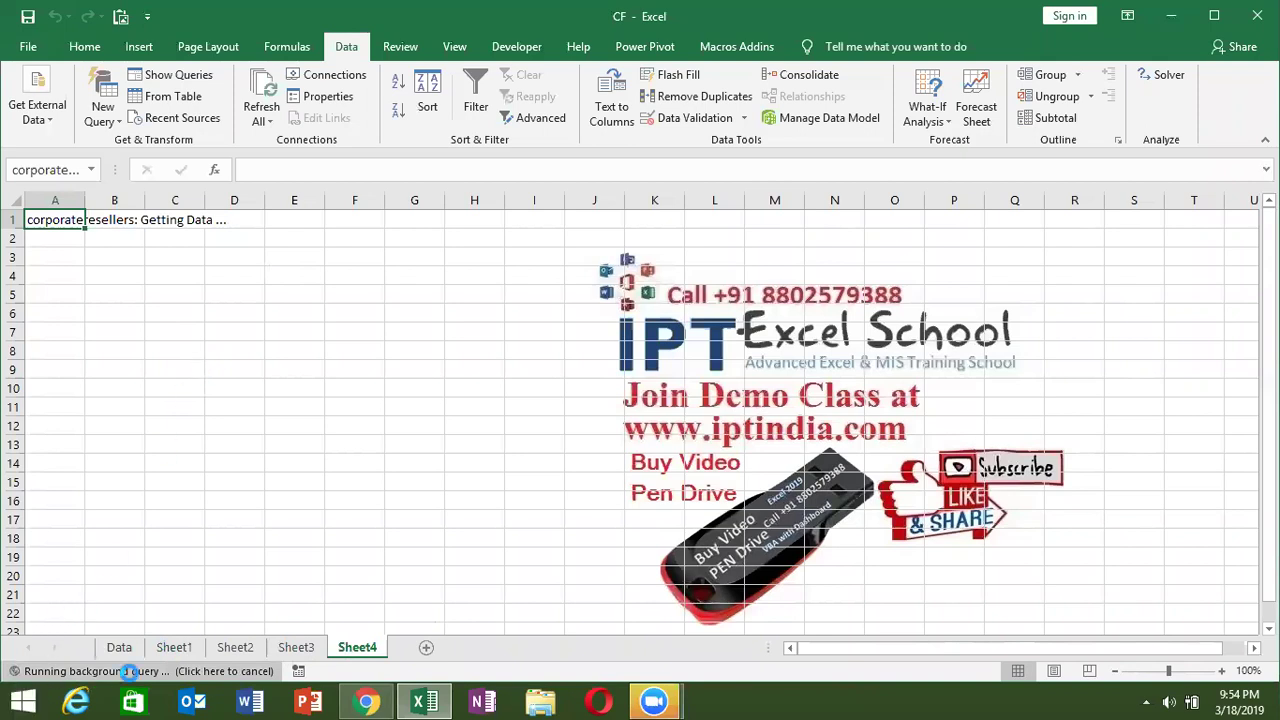
- Delete rows 1–20 above the Reseller header so the table starts at row 1
key("Down")
key("Down")
key("Down")
key("Down")
key("Down")
key("Down")
key("Down")
key("Up")
key("Up")
key("Up")
key("Up")
key("Up")
key("Down")
key("Down")
key("Up")
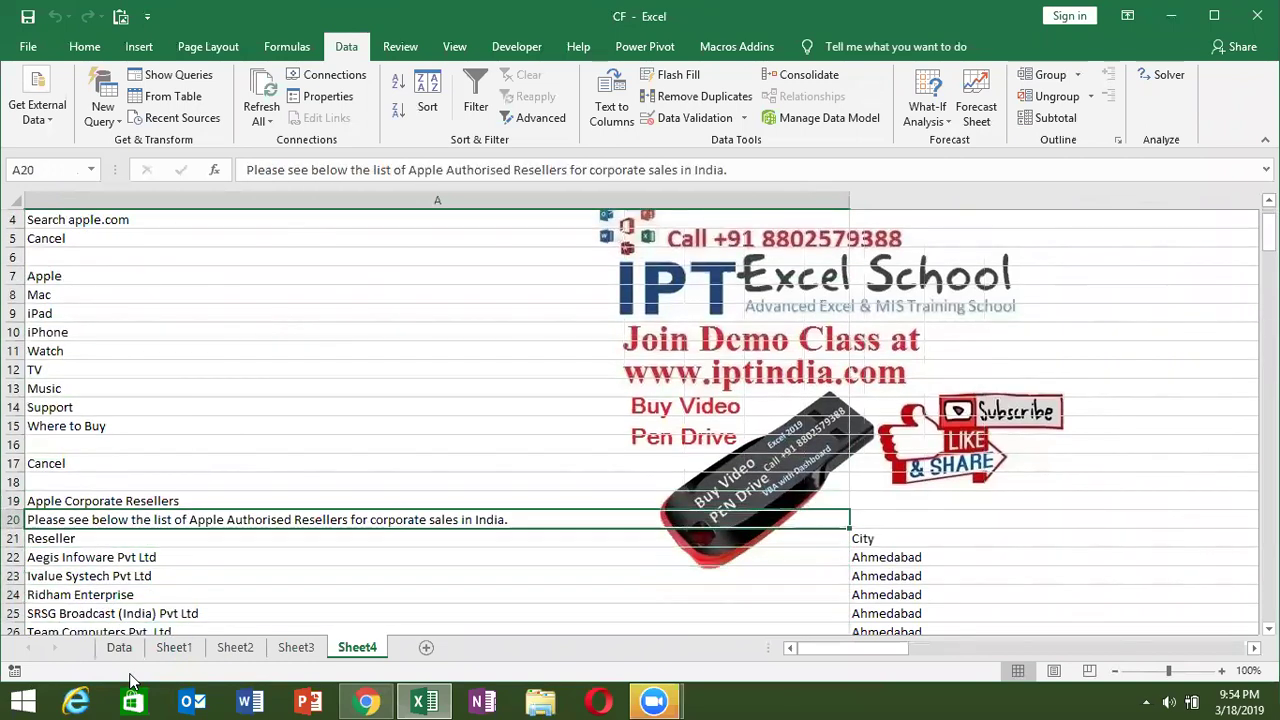
key("shift+space")
key("shift+Up")
key("shift+Up")
key("shift+Up")
key("shift+Up")
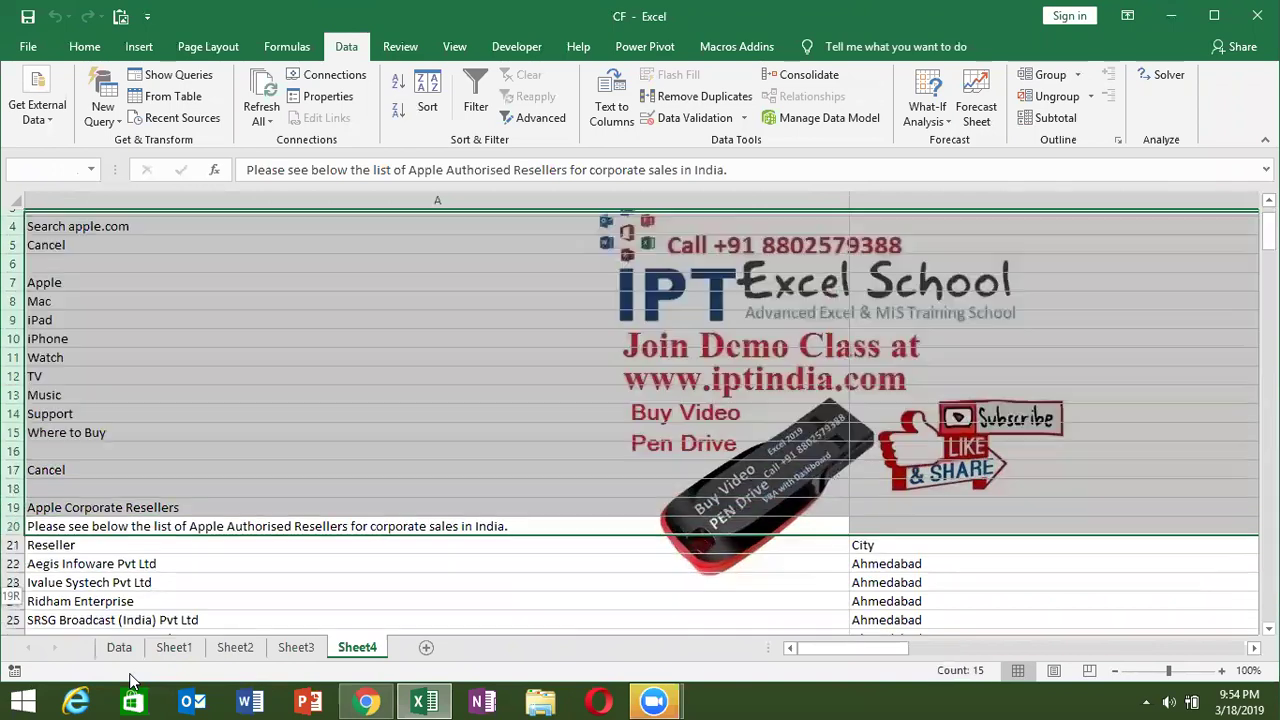
key("shift+Up")
key("shift+Up")
key("shift+Up")
key("ctrl+minus")
key("Down")
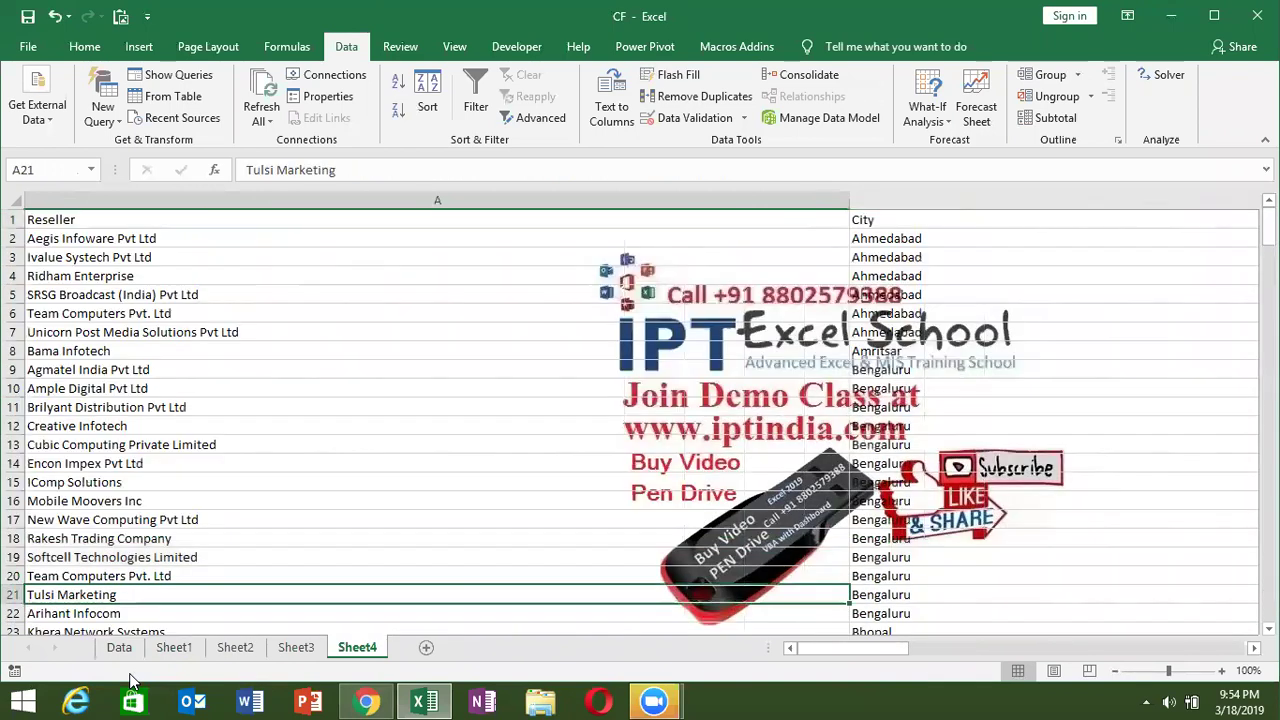
- Narrow the Reseller and City columns, then give every column the same width
left_click(851, 213)
left_click_drag(849, 205, 409, 253)
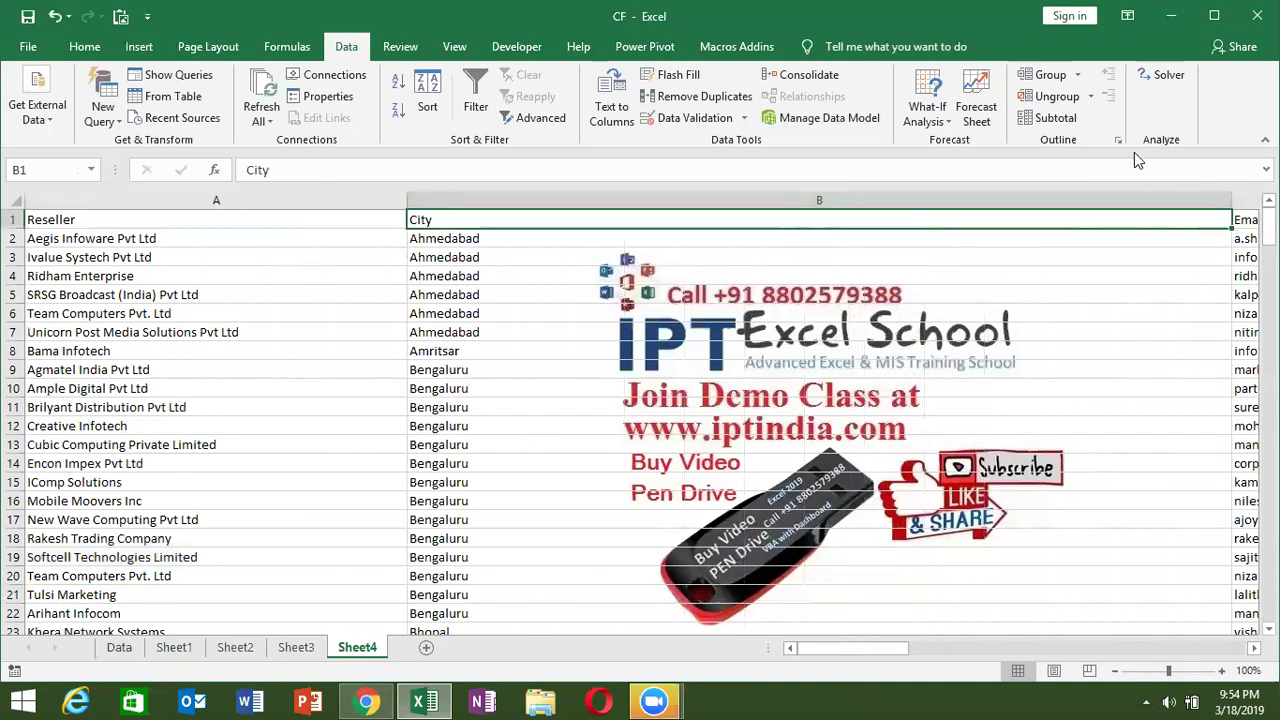
left_click_drag(1232, 200, 519, 237)
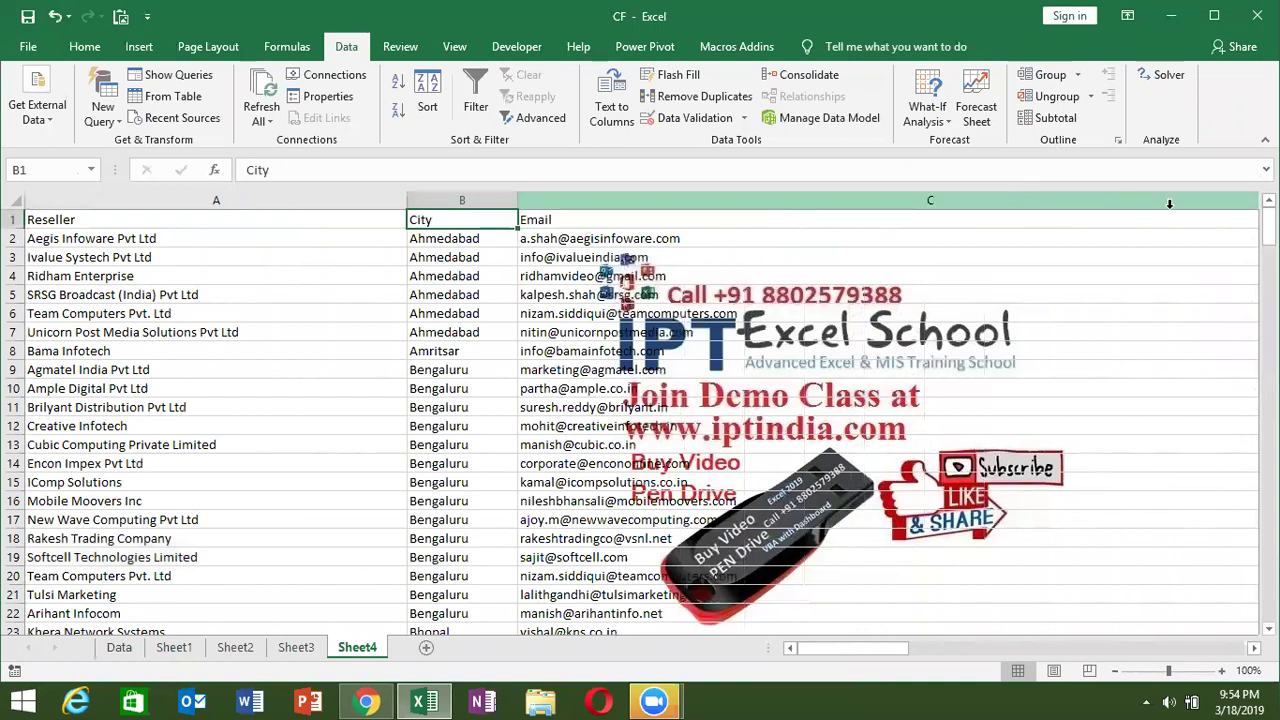
left_click(929, 201)
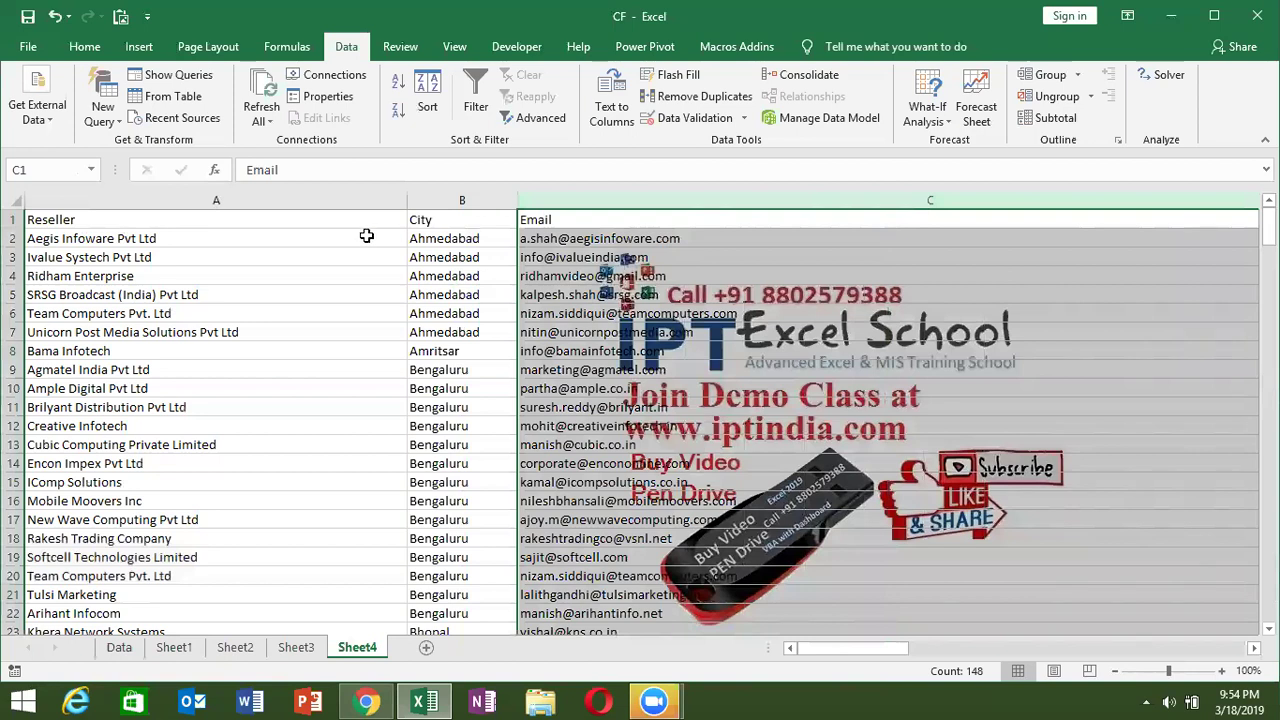
left_click(13, 201)
left_click_drag(401, 205, 352, 210)
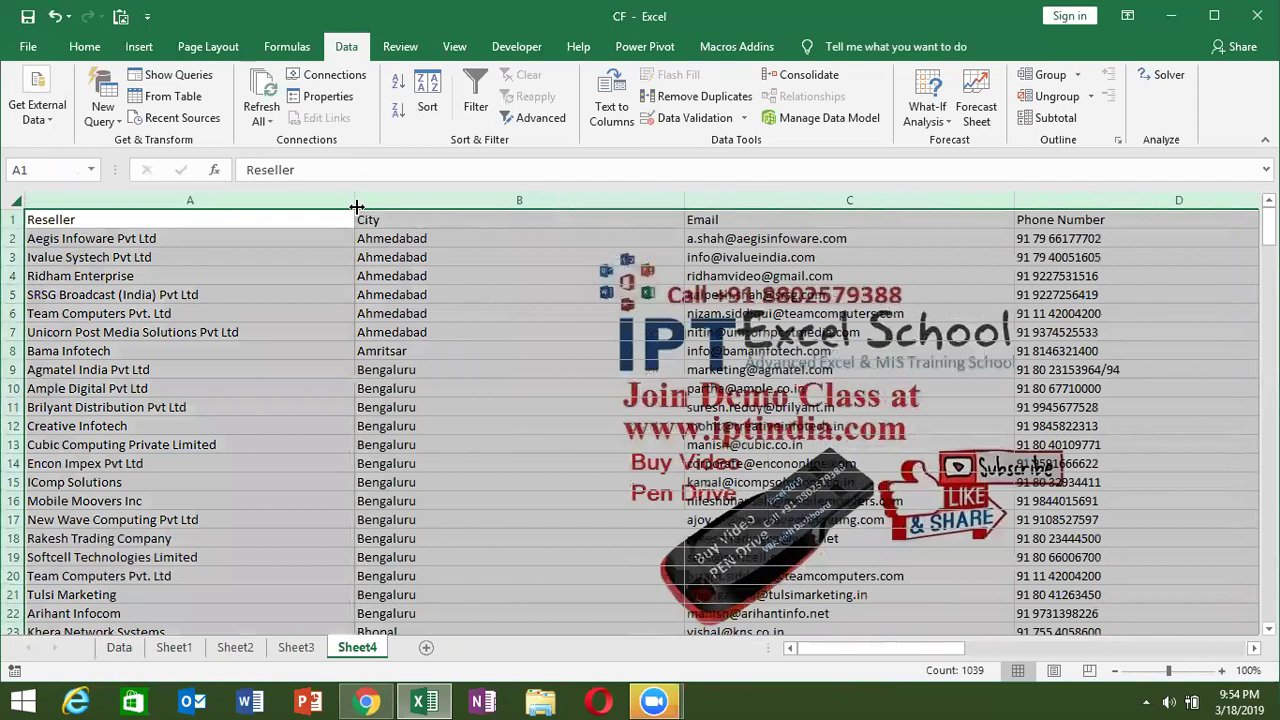
- Jump down the City column to find the data's end, then add a new blank Sheet5
left_click(492, 395)
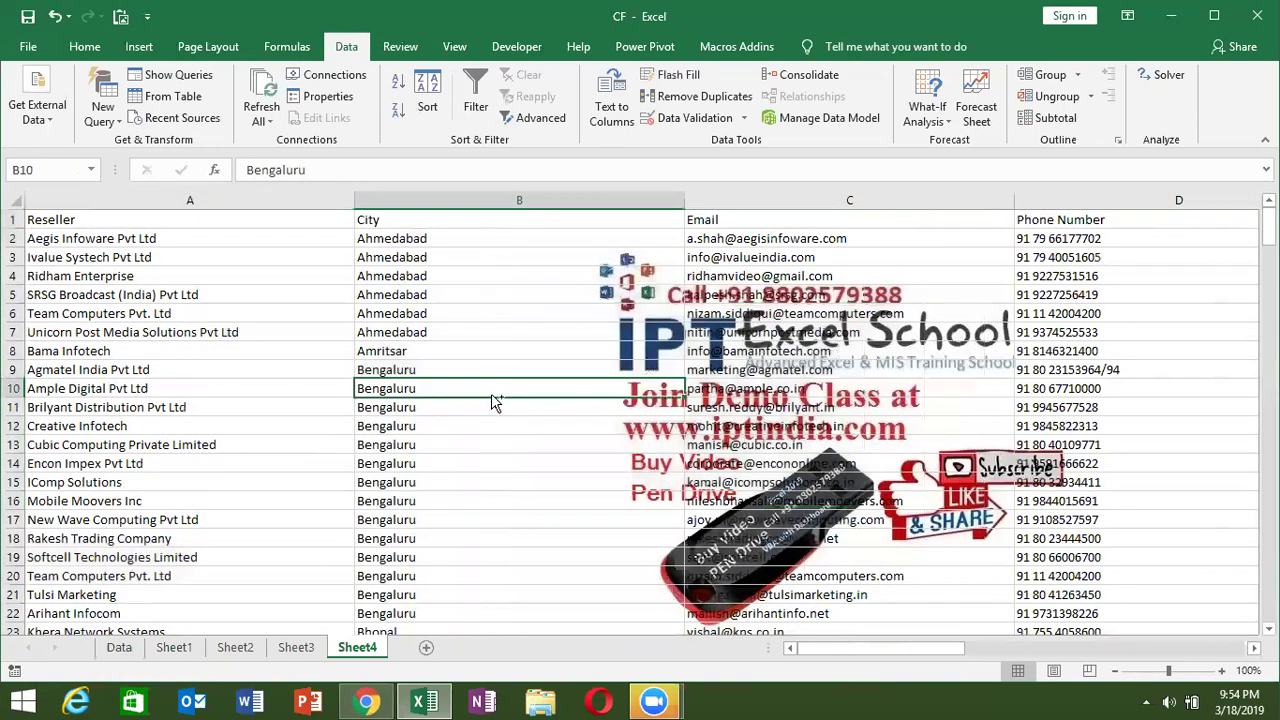
key("ctrl+Down")
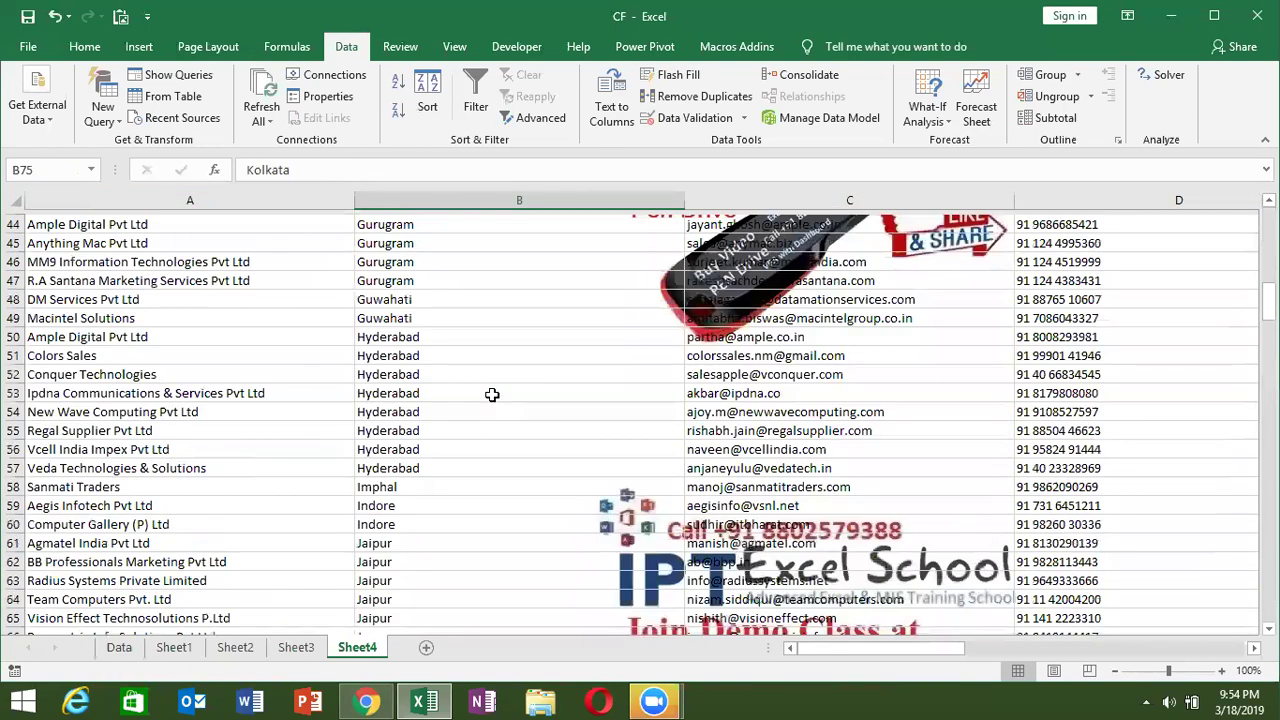
key("Down")
key("Down")
key("Down")
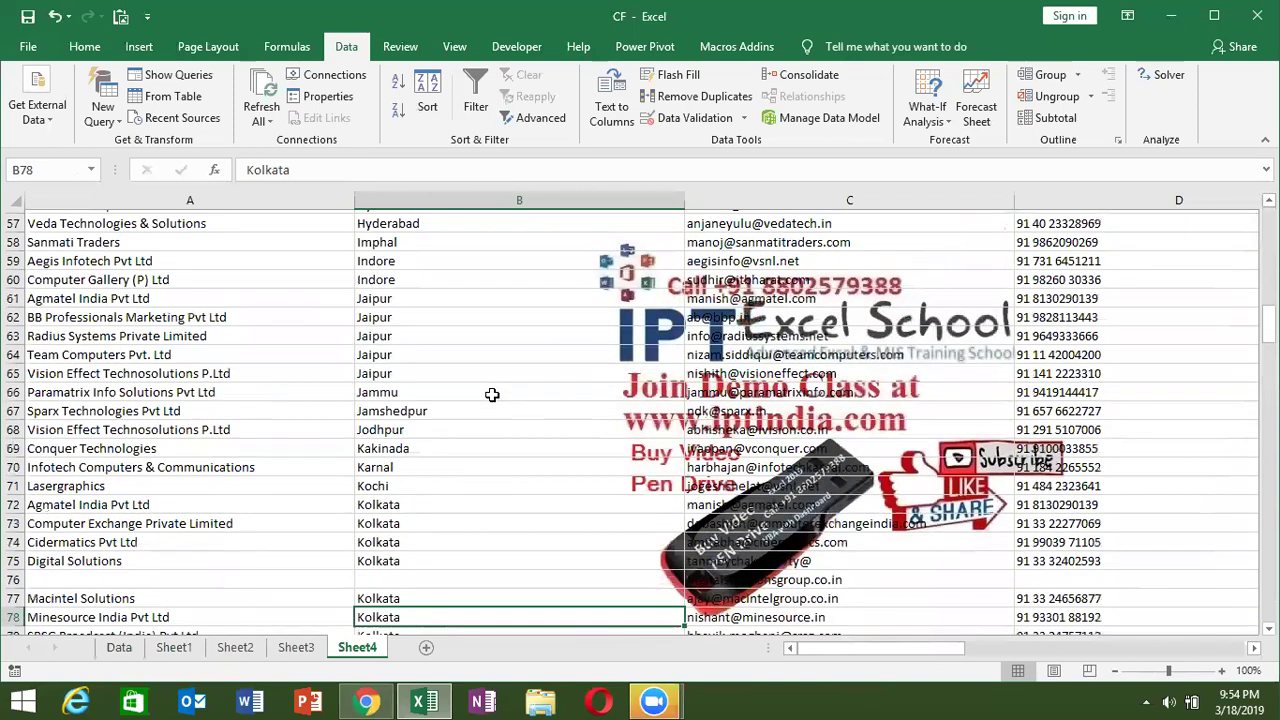
key("ctrl+Down")
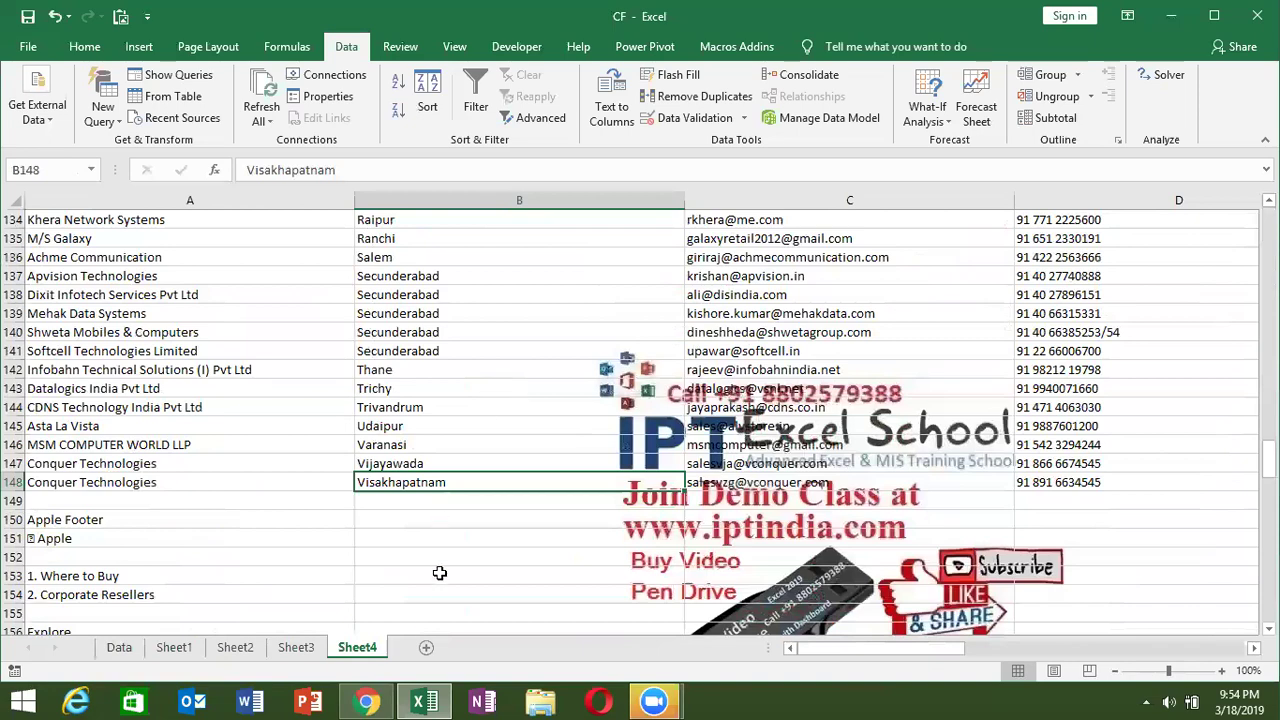
key("ctrl+Up")
left_click(426, 647)
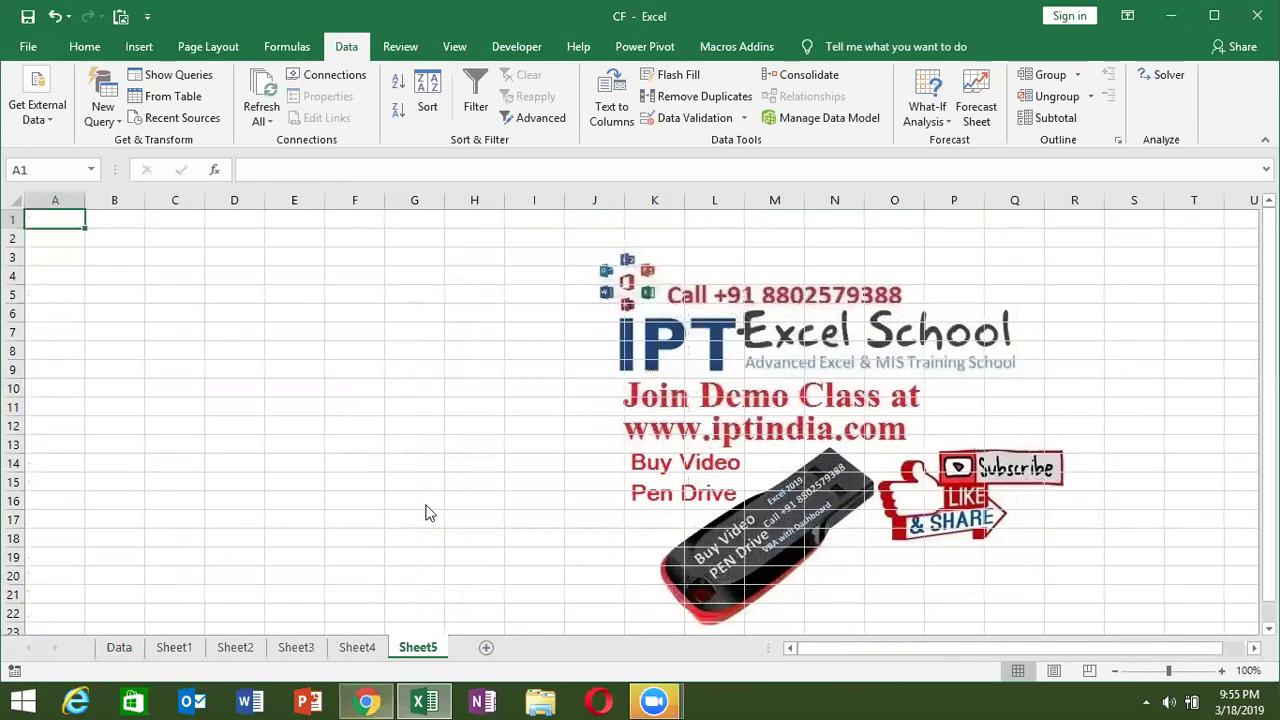
- Copy the NSE India web address from Chrome's address bar
key("alt+Tab")
left_click(300, 51)
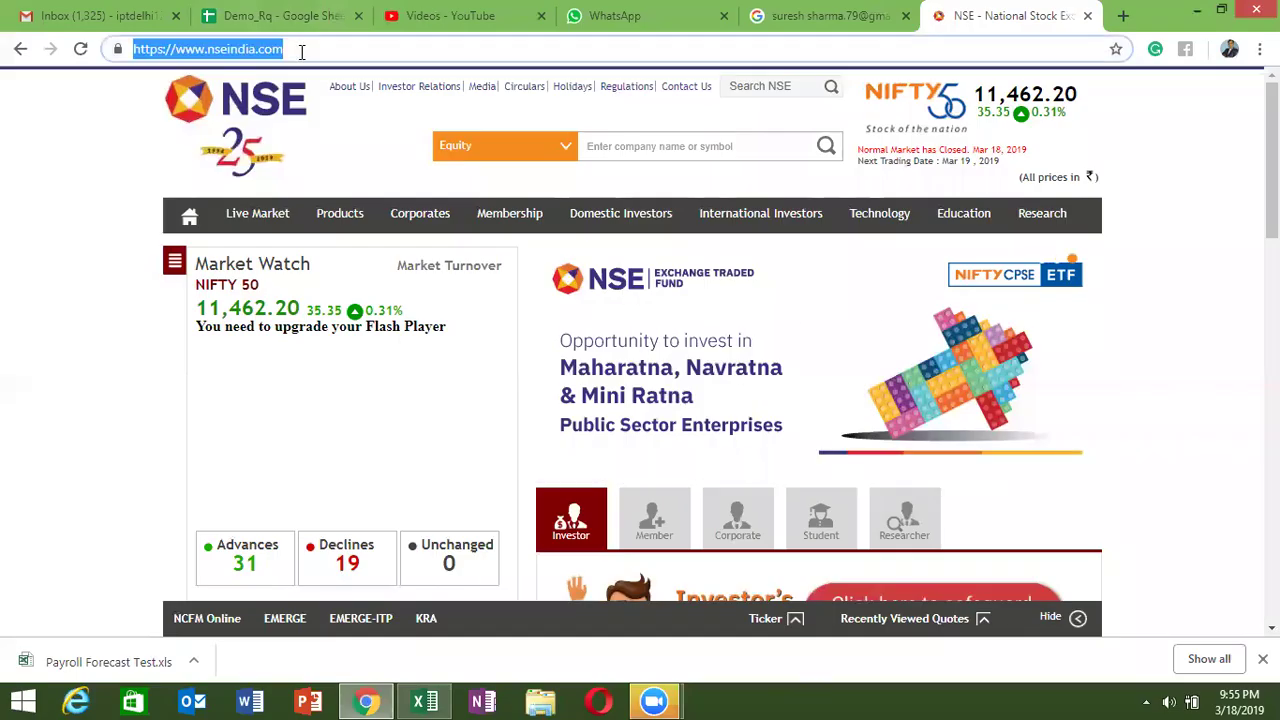
key("alt+Tab")
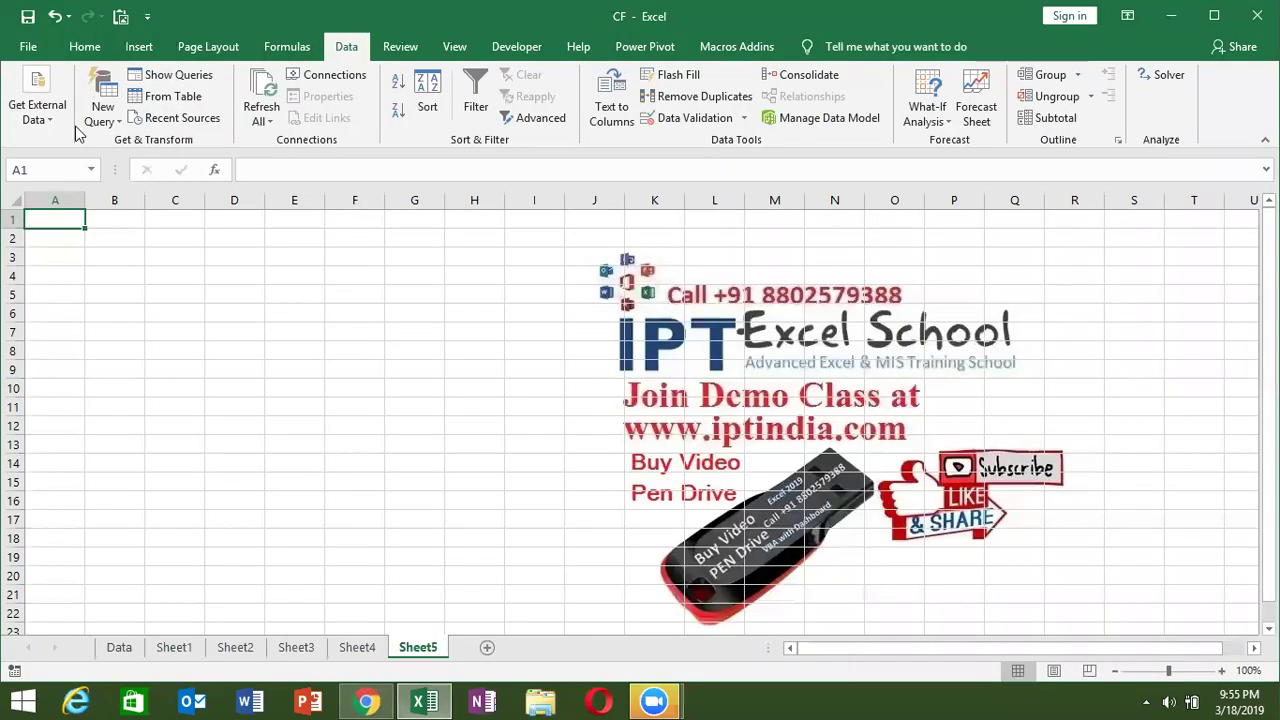
- Start a From Web query, keep scripts running, and load the pasted nseindia.com address
left_click(53, 122)
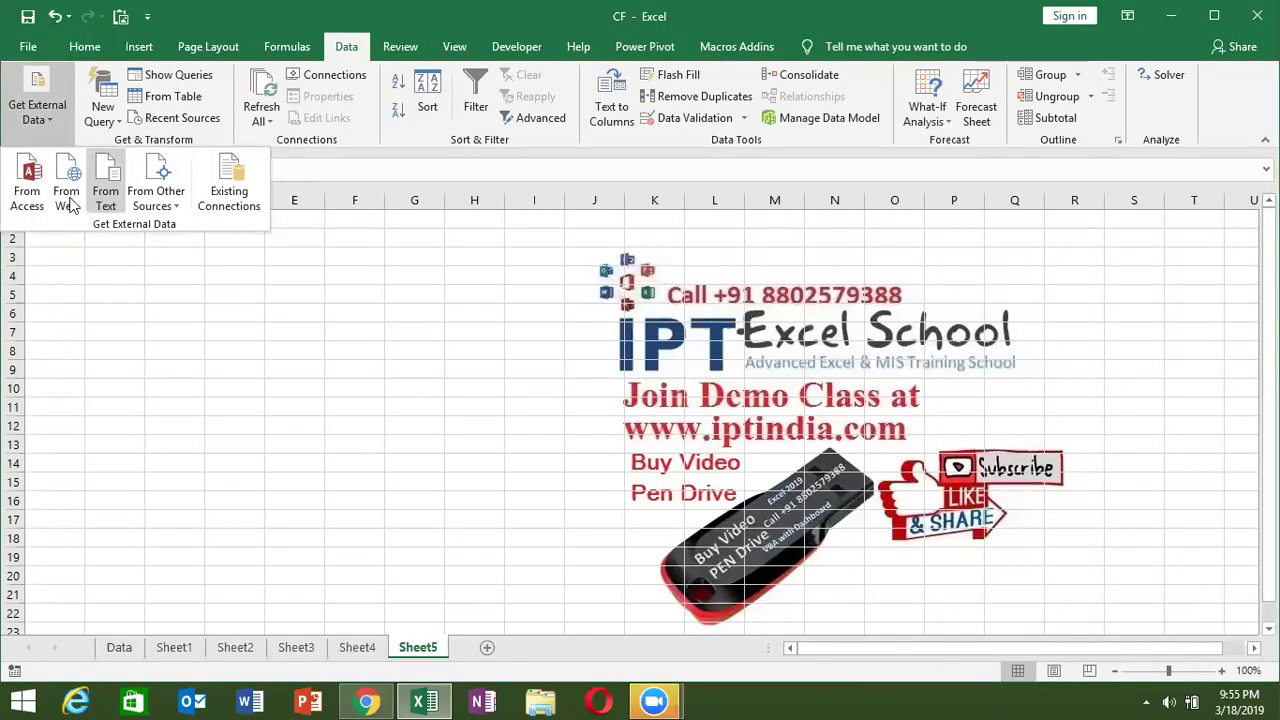
left_click(68, 198)
left_click(612, 458)
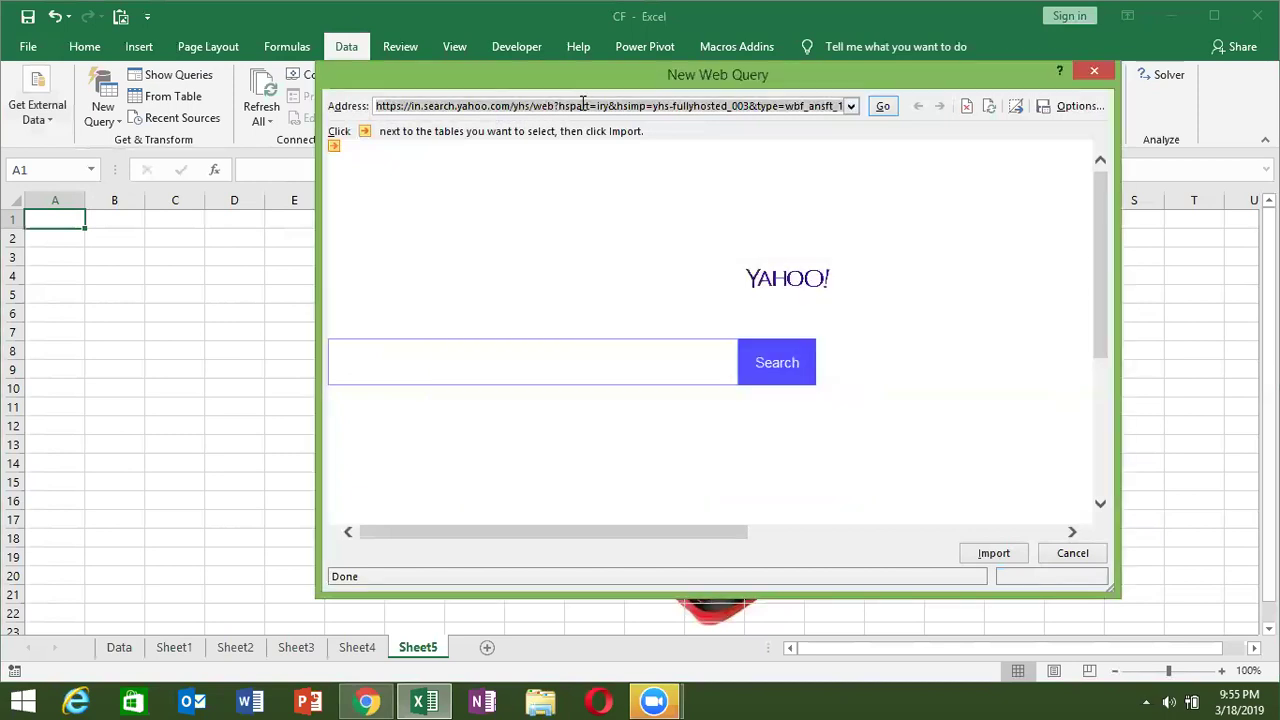
left_click(583, 105)
type("https://www.nseindia.com/")
left_click(892, 105)
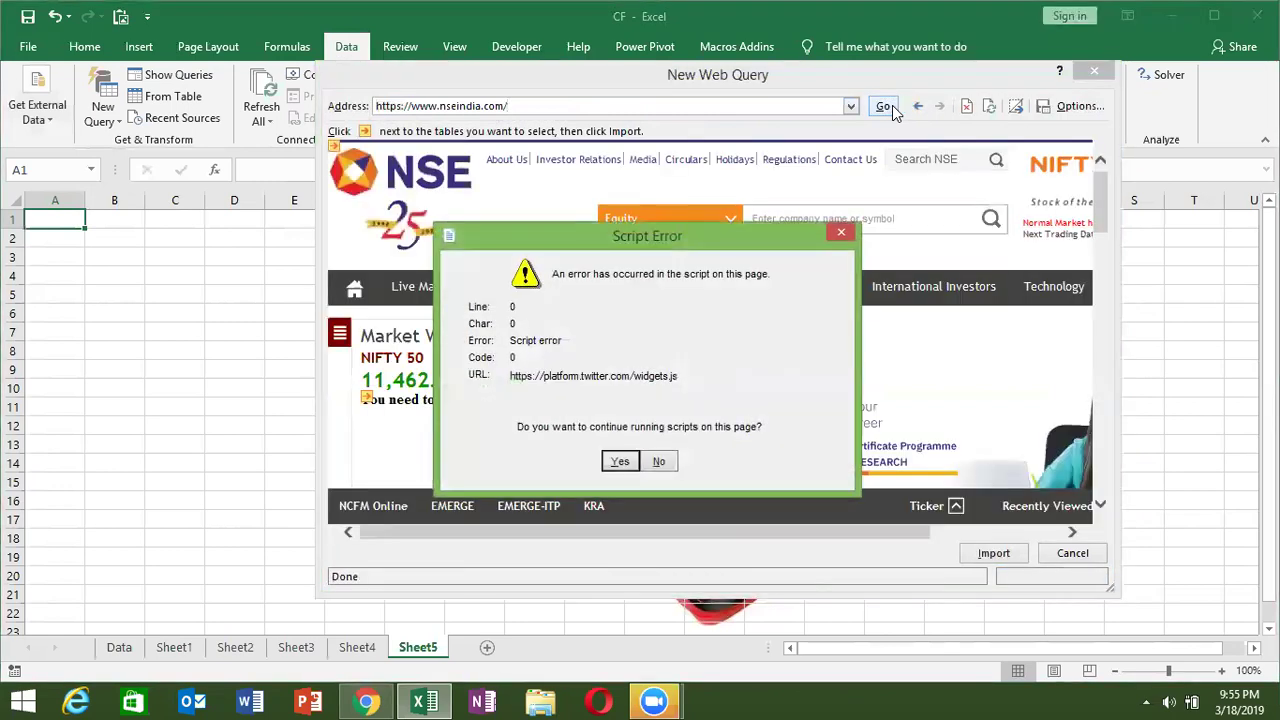
- Allow the page scripts, tick the Market Watch table, then untick it after checking the site in Chrome
left_click(620, 461)
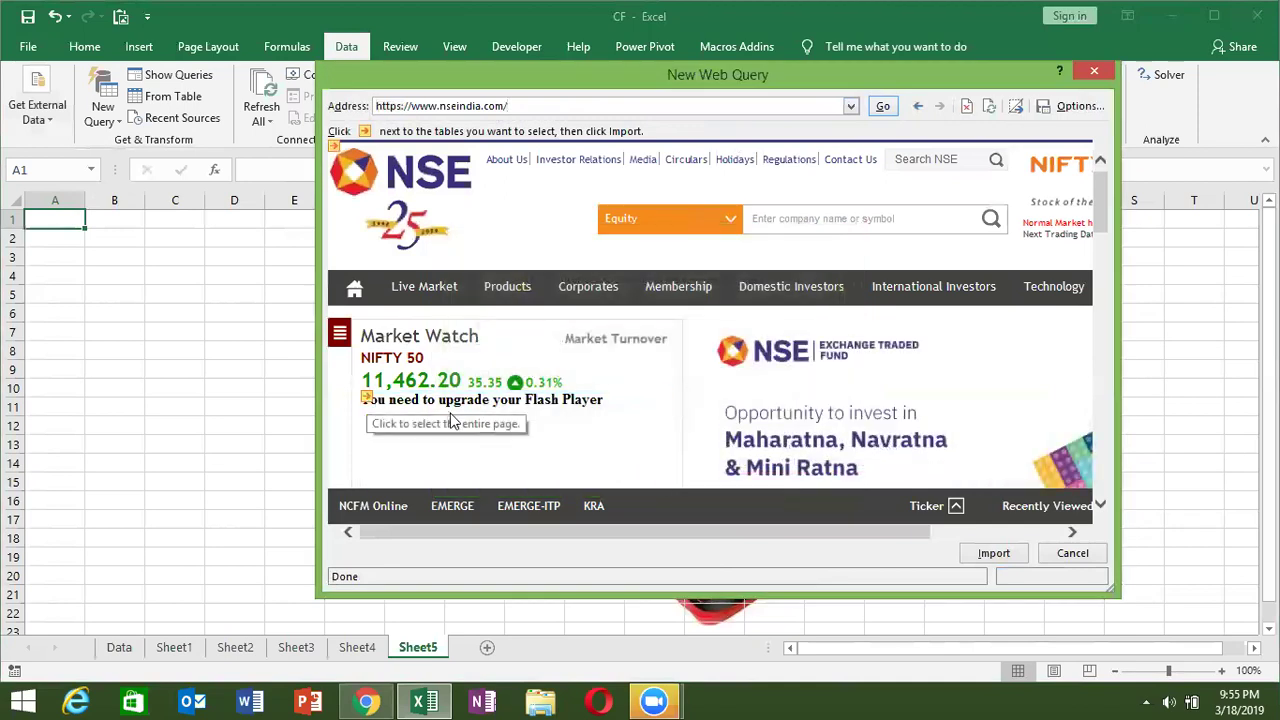
mouse_move(1100, 199)
left_mouse_down()
mouse_move(1102, 258)
mouse_move(1091, 219)
left_mouse_up()
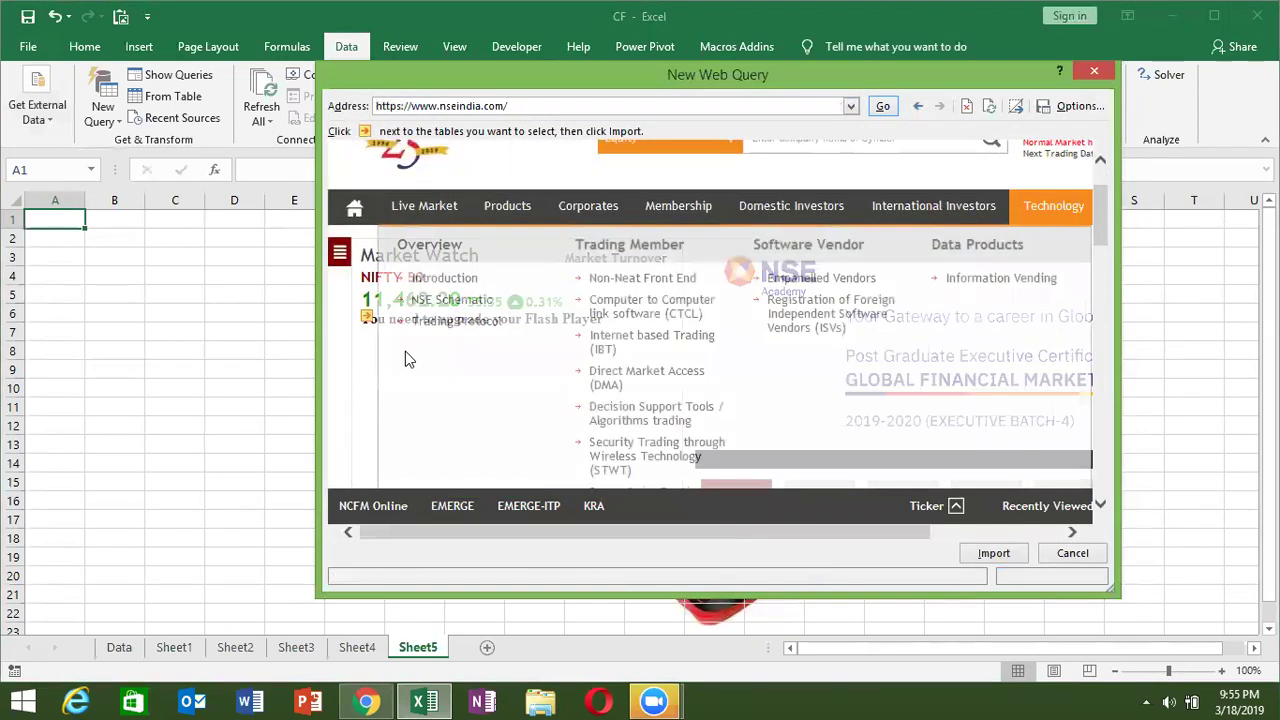
left_click(366, 316)
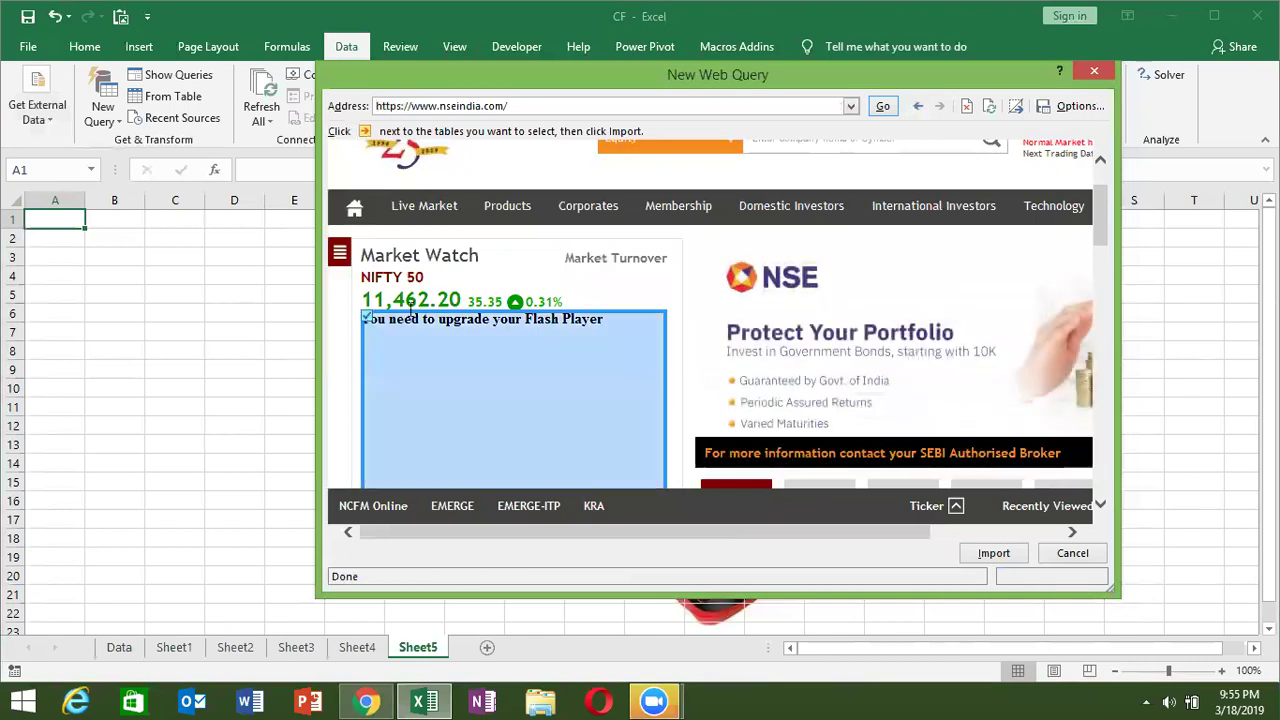
left_click_drag(1100, 232, 1101, 246)
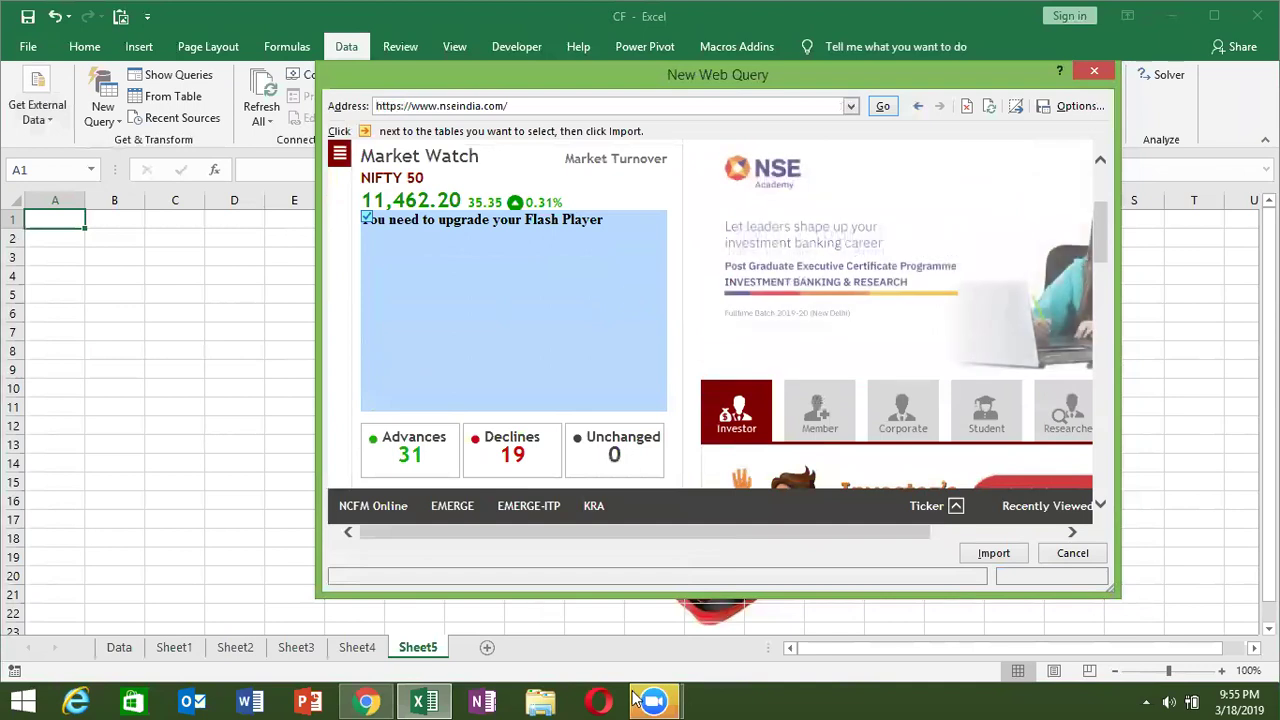
left_click(365, 700)
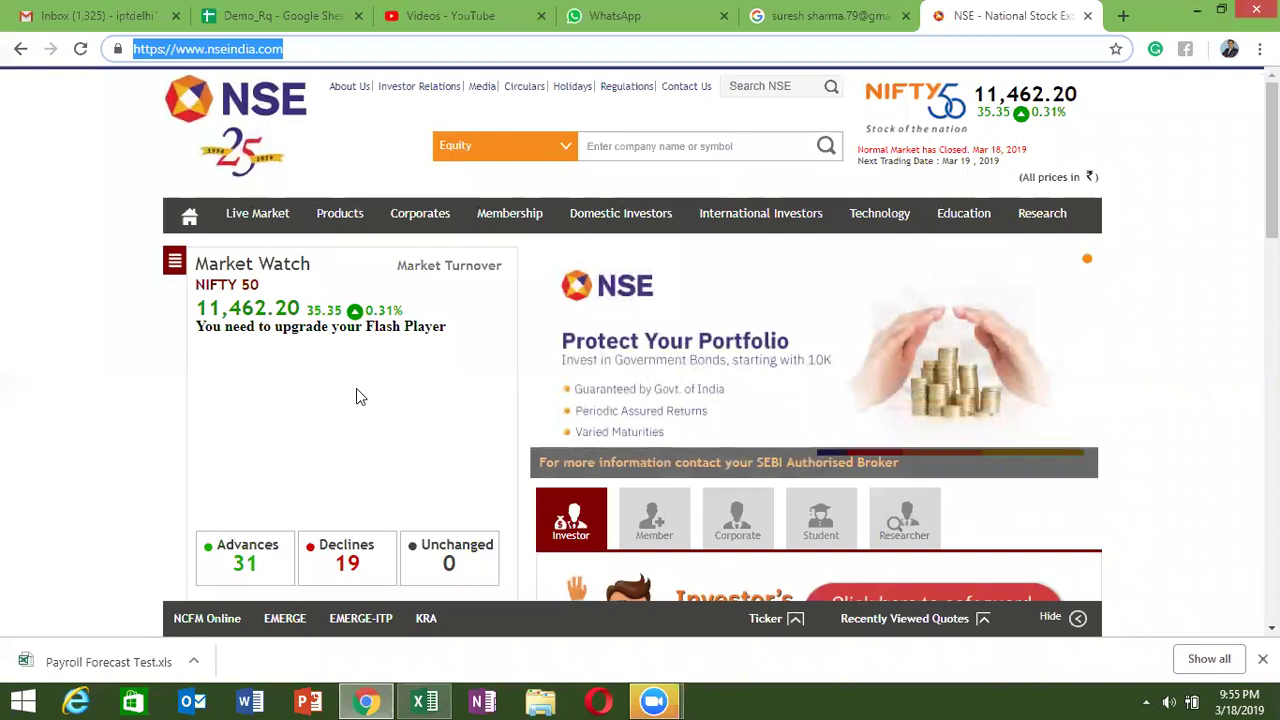
key("alt+Tab")
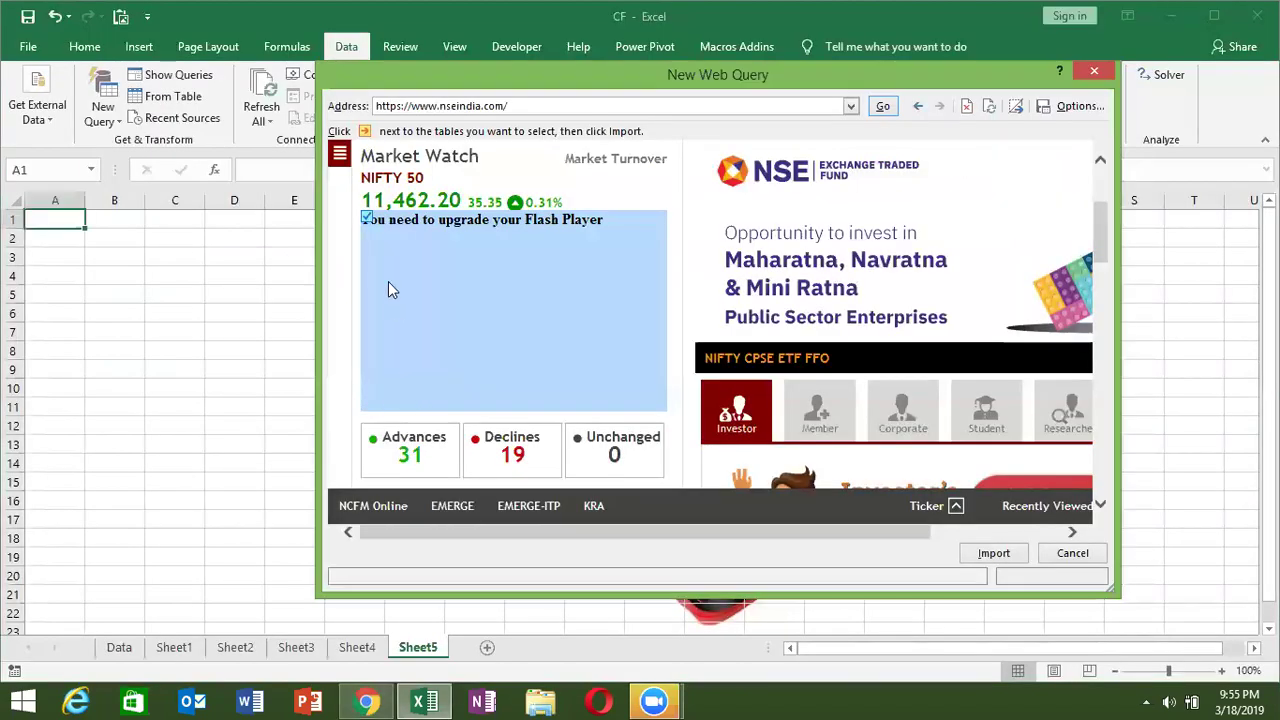
left_click(366, 219)
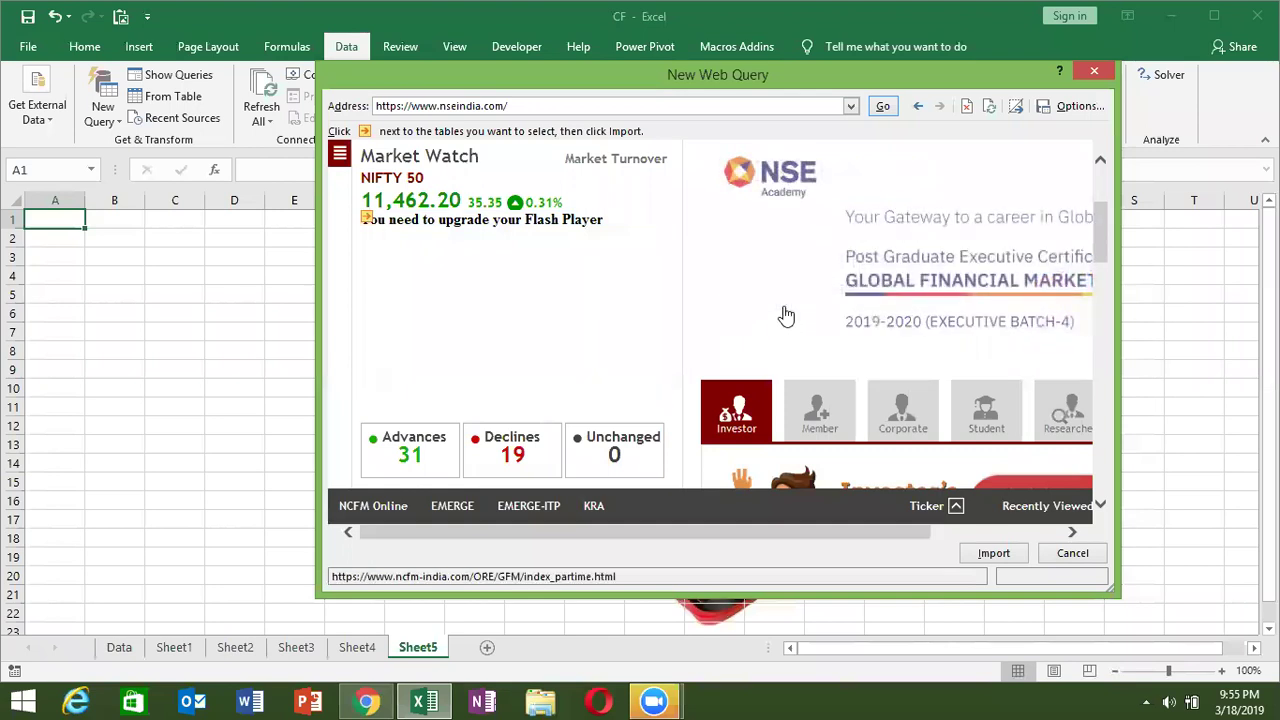
- Scroll through the NSE home page in the query preview from top to bottom
mouse_move(1104, 231)
left_mouse_down()
mouse_move(1100, 193)
mouse_move(1113, 300)
left_mouse_up()
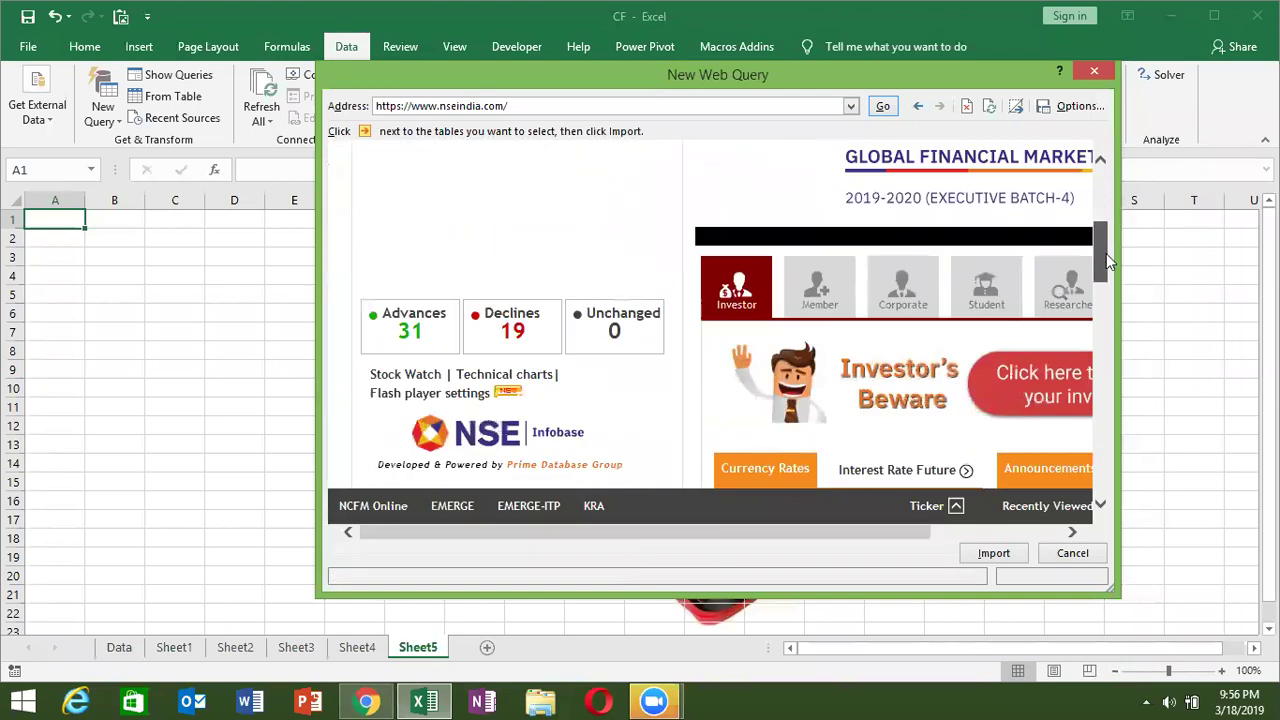
scroll(1113, 300, "down", 2)
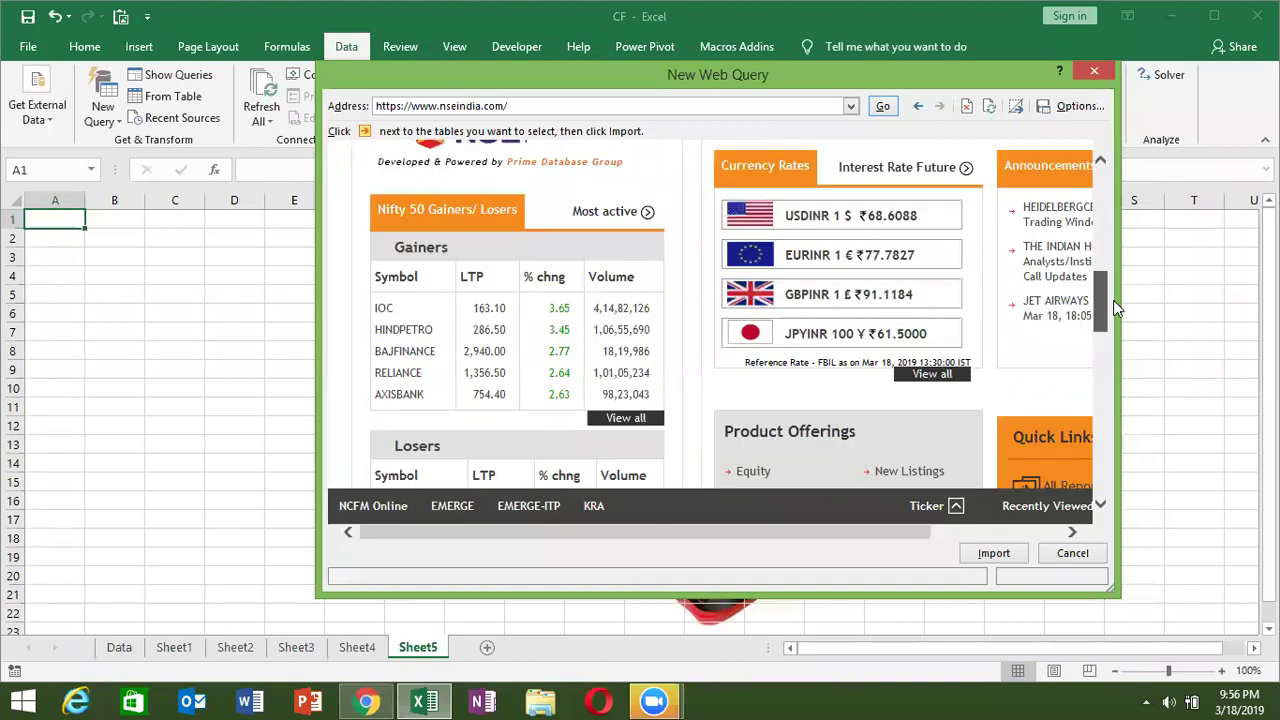
mouse_move(1113, 300)
left_mouse_down()
mouse_move(1121, 340)
mouse_move(502, 340)
left_mouse_up()
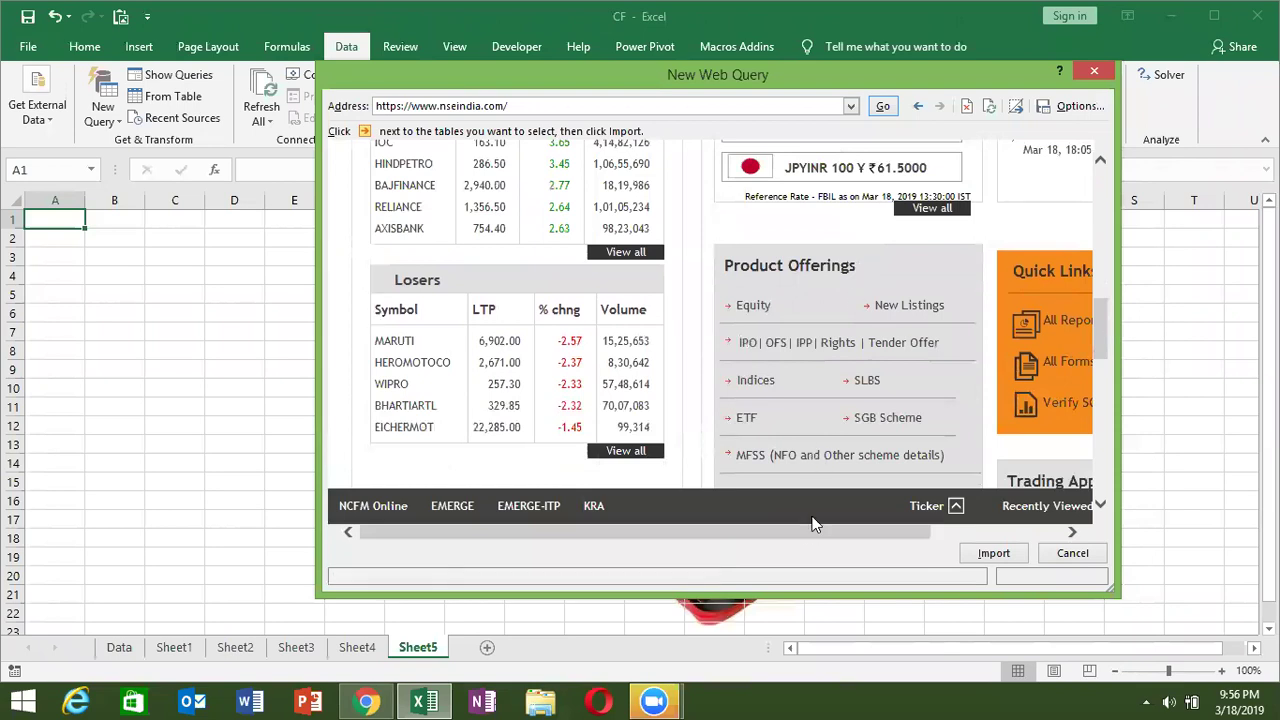
left_click_drag(811, 532, 973, 515)
left_click_drag(772, 514, 752, 509)
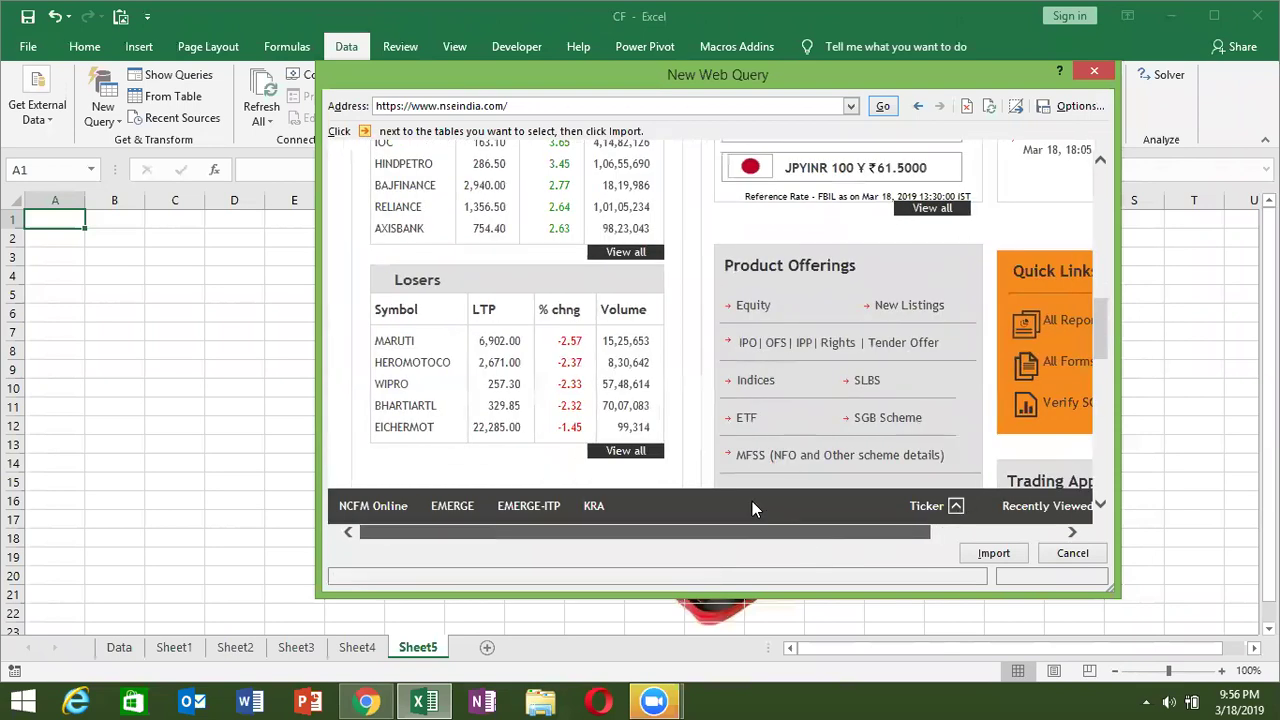
left_click_drag(1097, 322, 1110, 460)
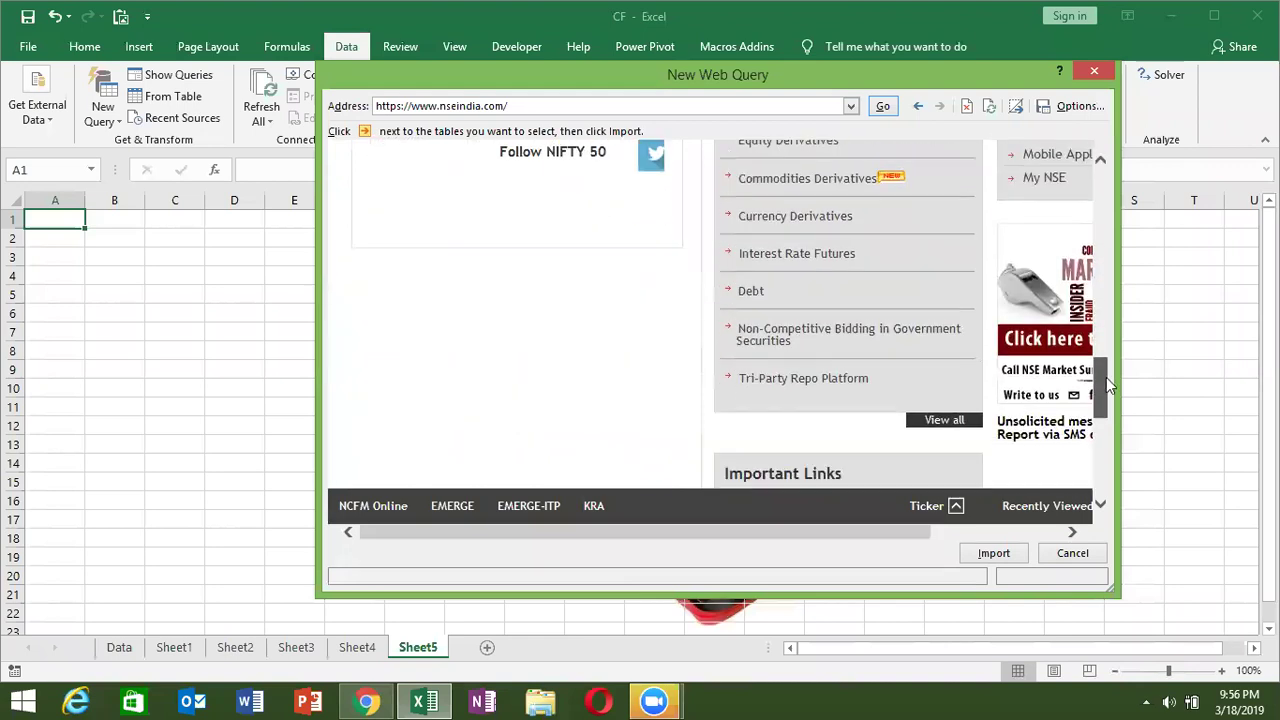
left_click_drag(1112, 407, 1100, 160)
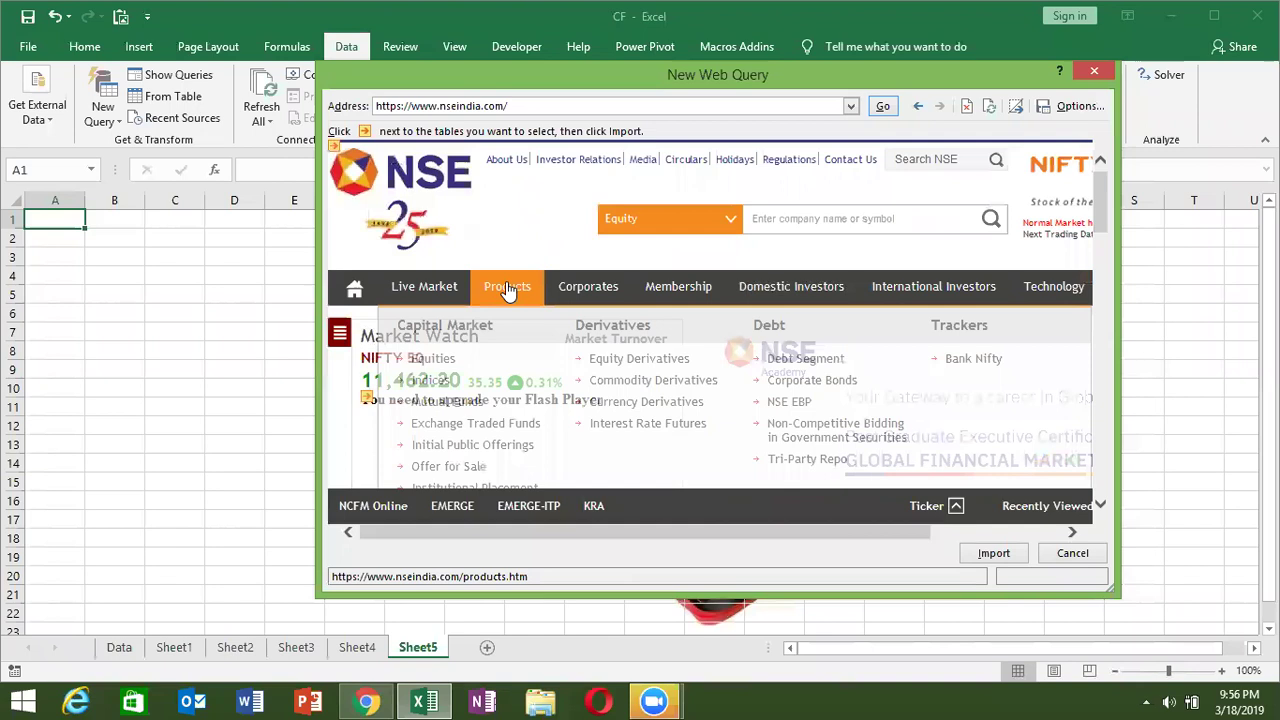
mouse_move(424, 286)
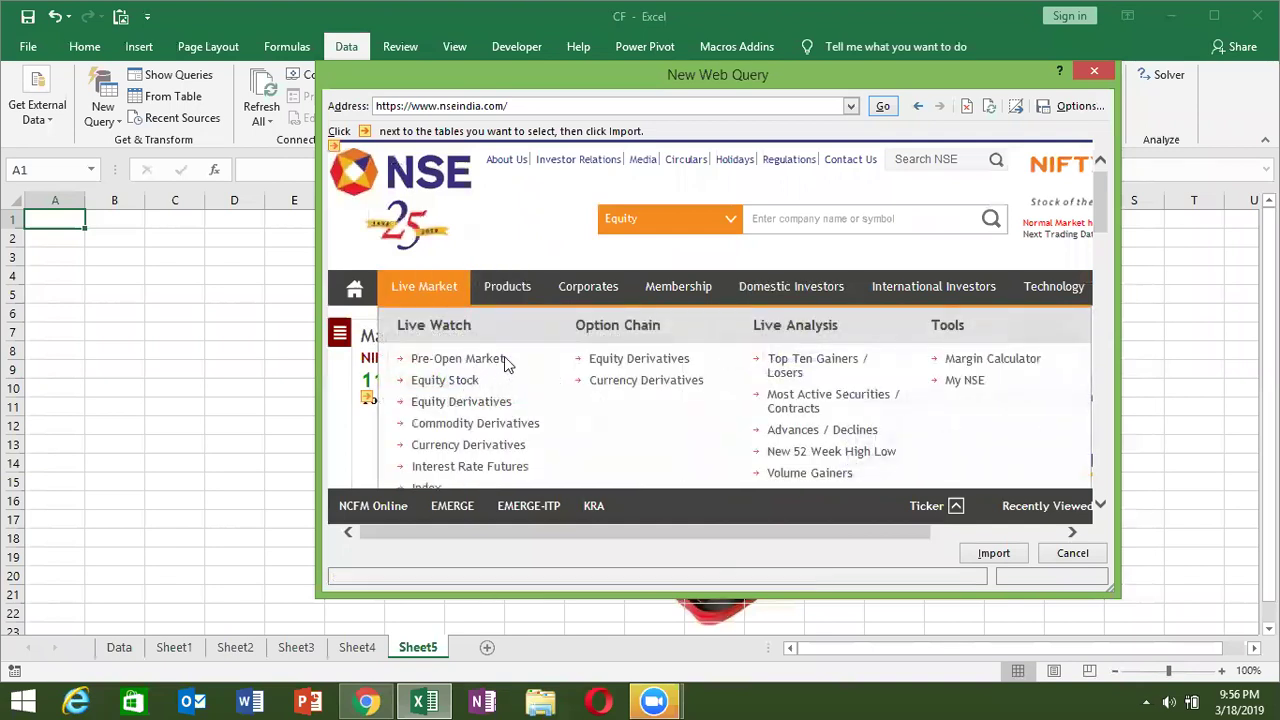
- Open Live Market > Equity Stock in the preview, keep Nifty 50 in the View list, and scroll to the table
left_click(469, 384)
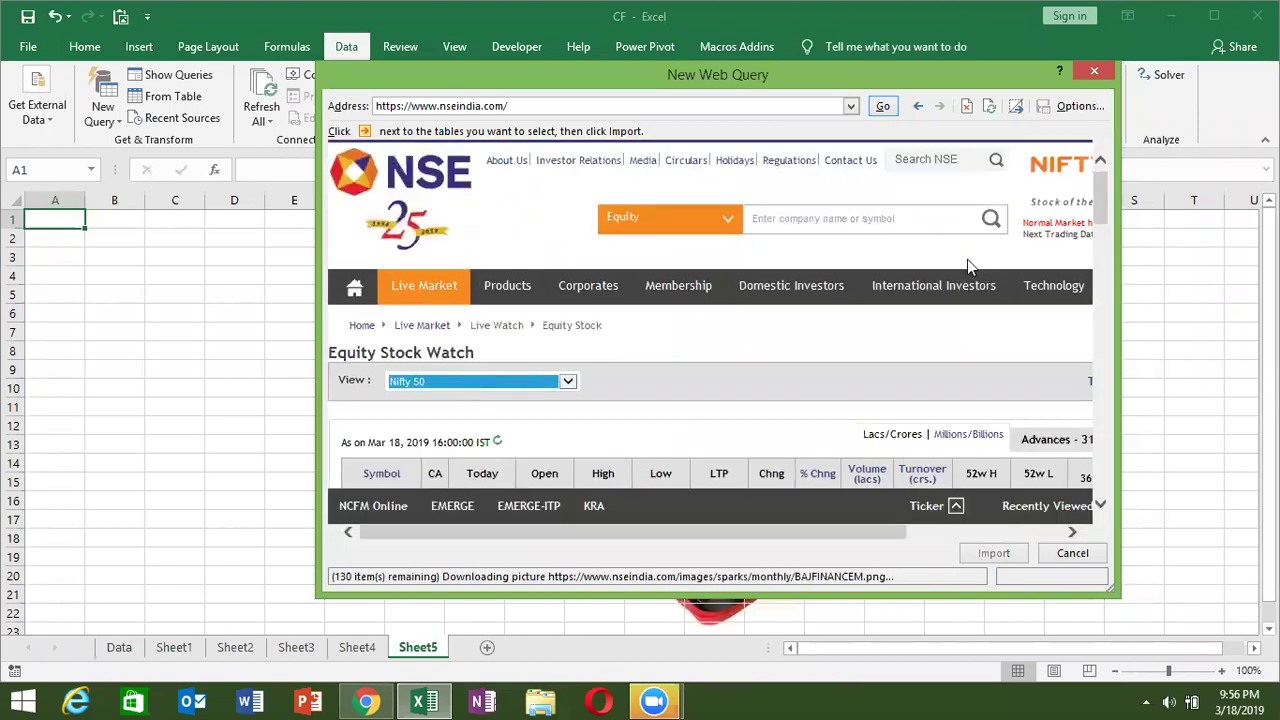
mouse_move(1102, 222)
left_mouse_down()
mouse_move(1102, 249)
mouse_move(1115, 234)
left_mouse_up()
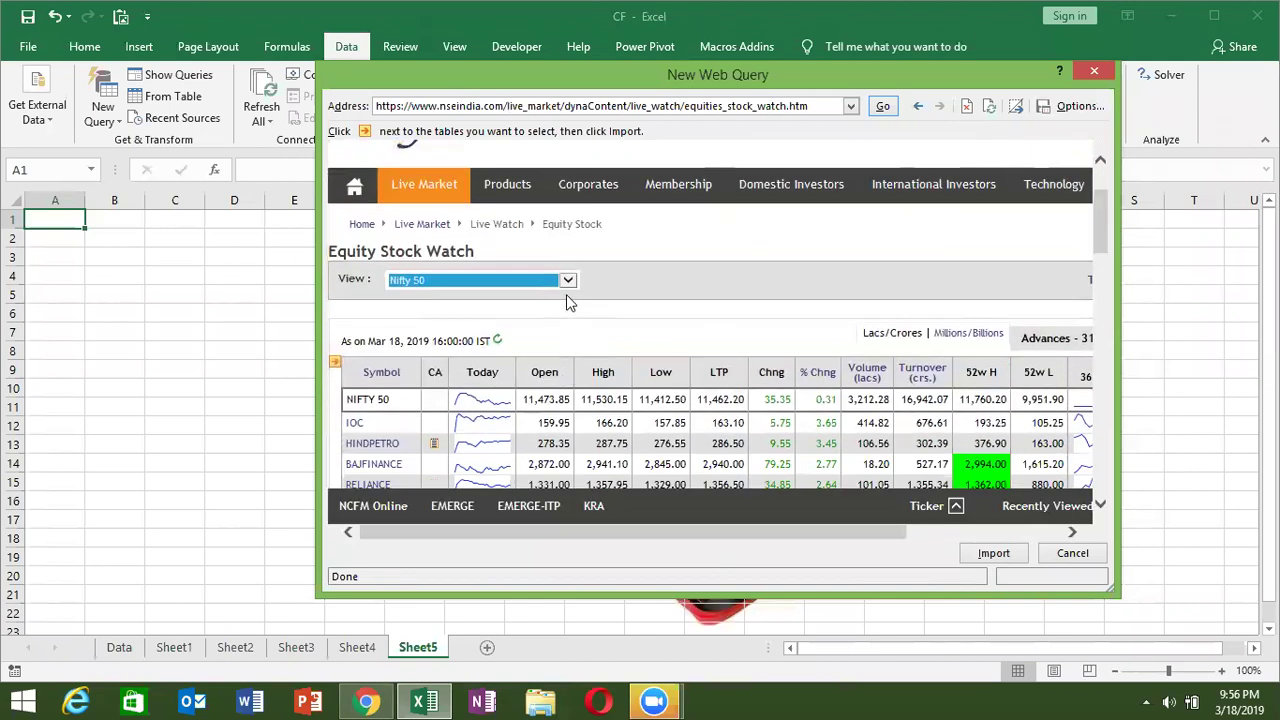
left_click(570, 281)
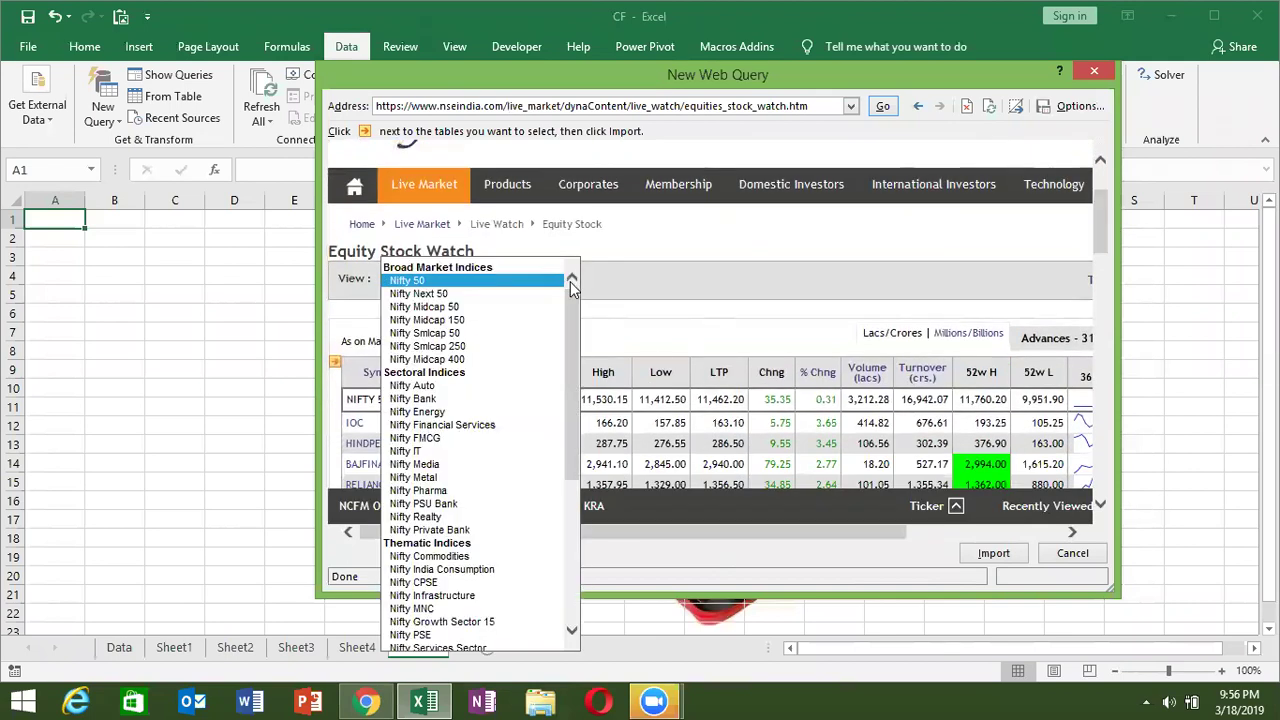
left_click(646, 274)
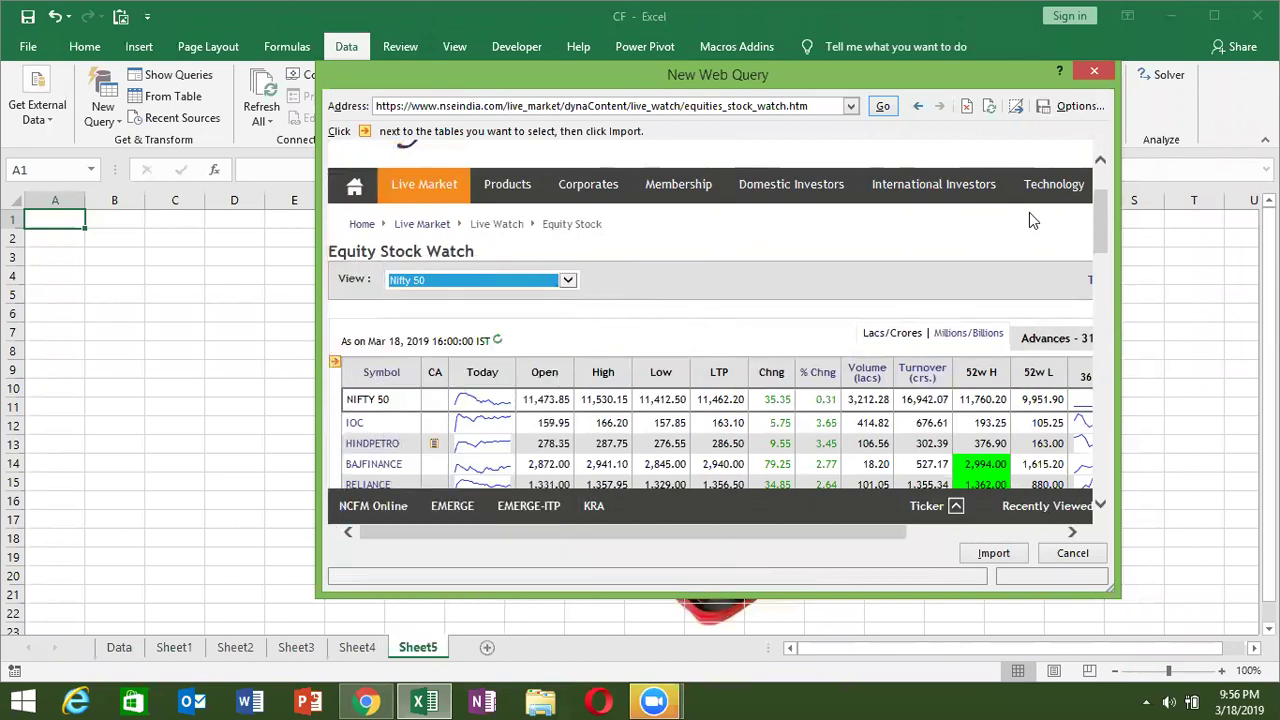
scroll(1100, 240, "down", 2)
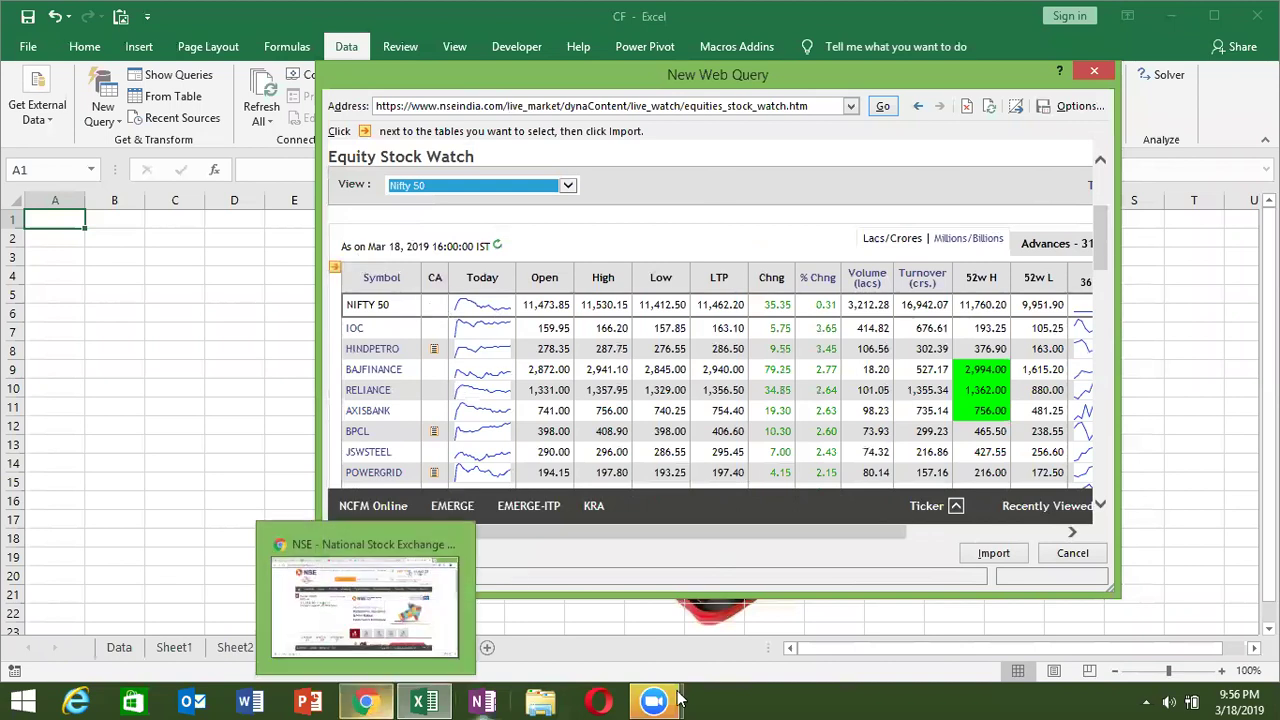
mouse_move(654, 701)
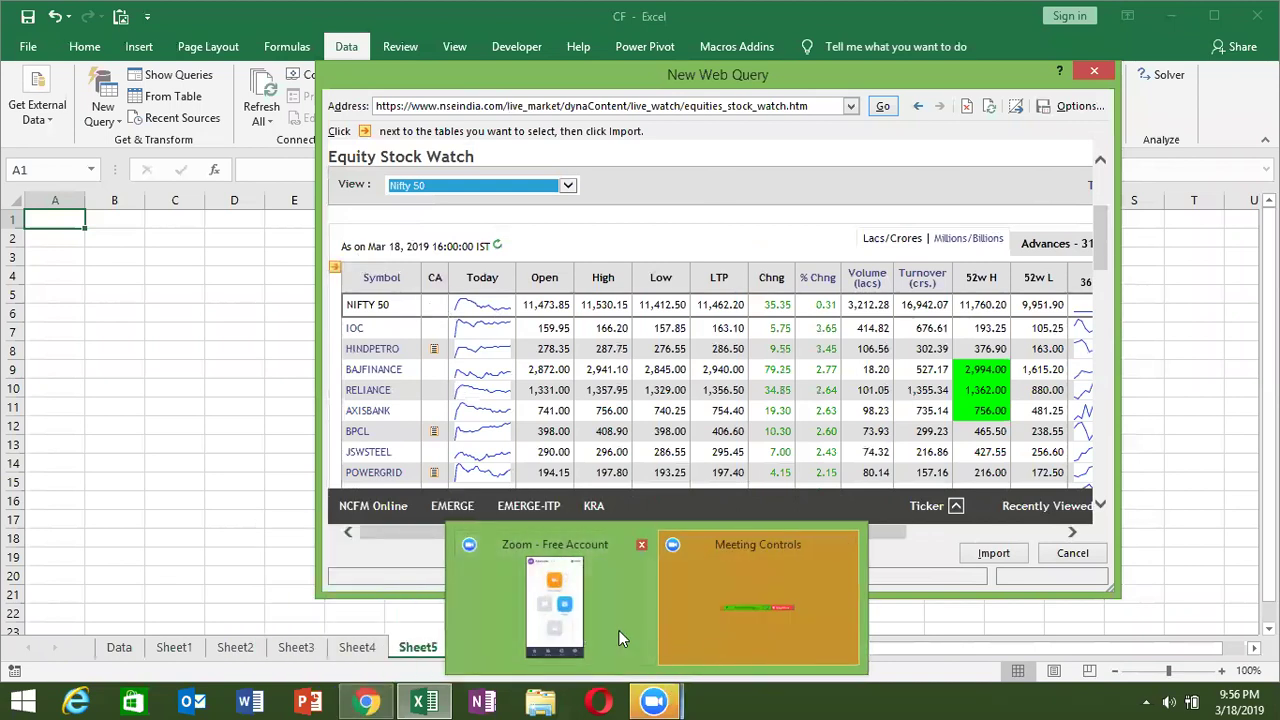
left_click(572, 619)
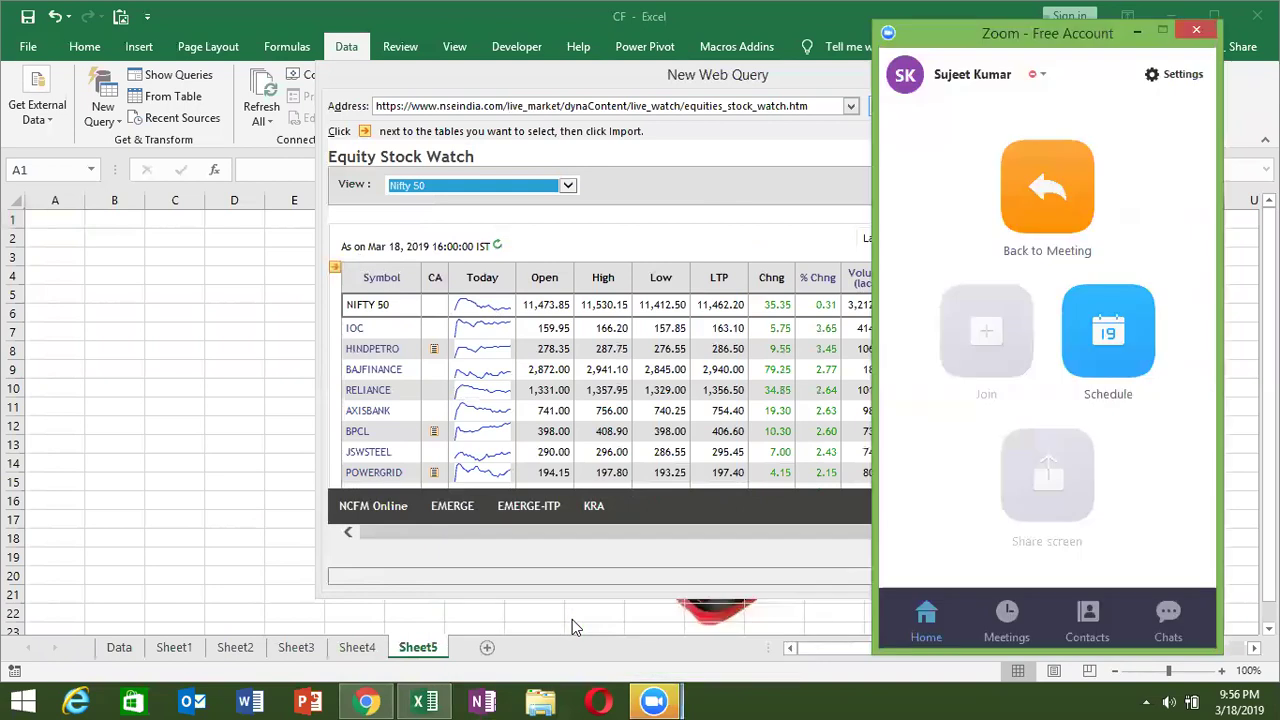
left_click(1003, 188)
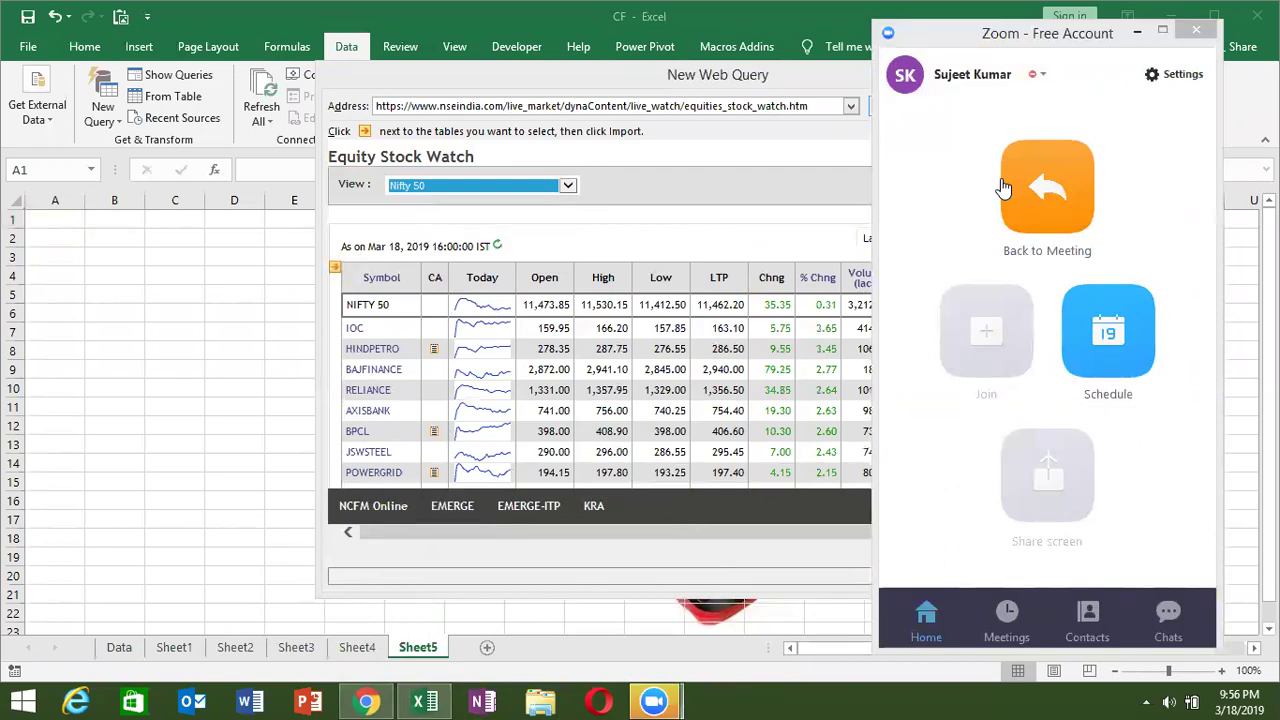
left_click(686, 229)
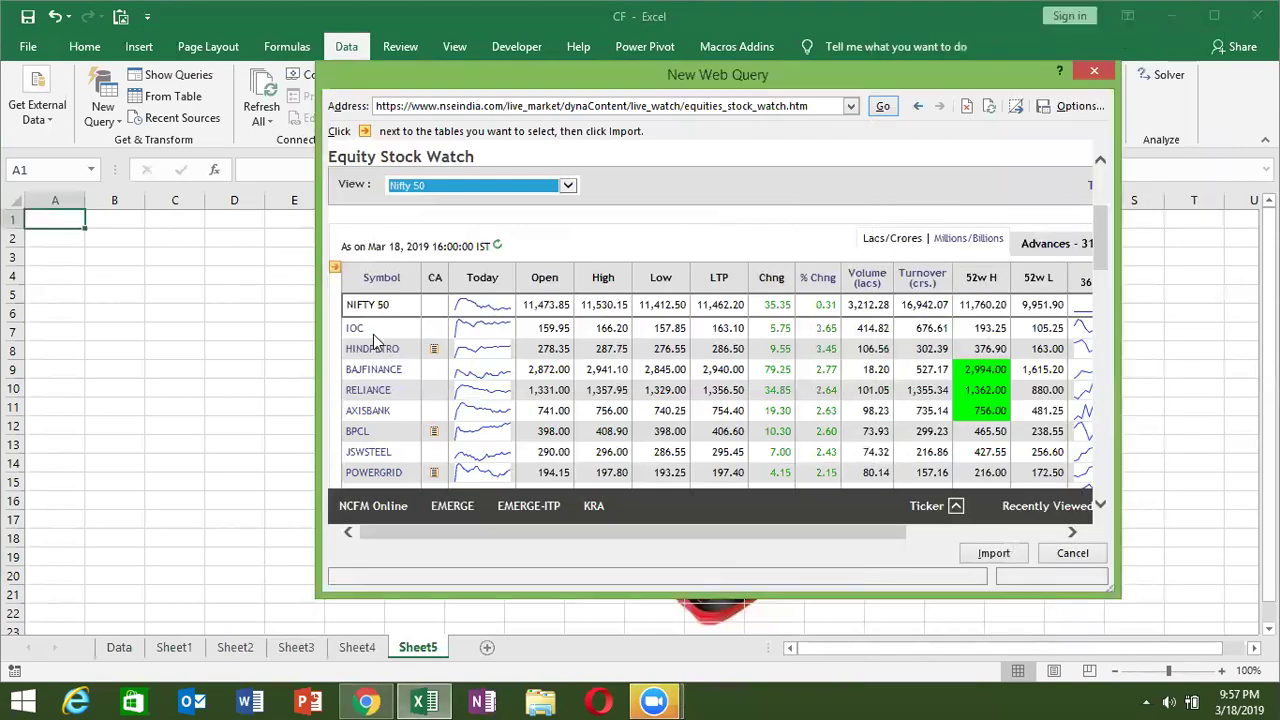
- Tick the Nifty 50 stock table and import it into Sheet5 at =$A$1, accepting the script error
left_click(336, 268)
left_click(336, 268)
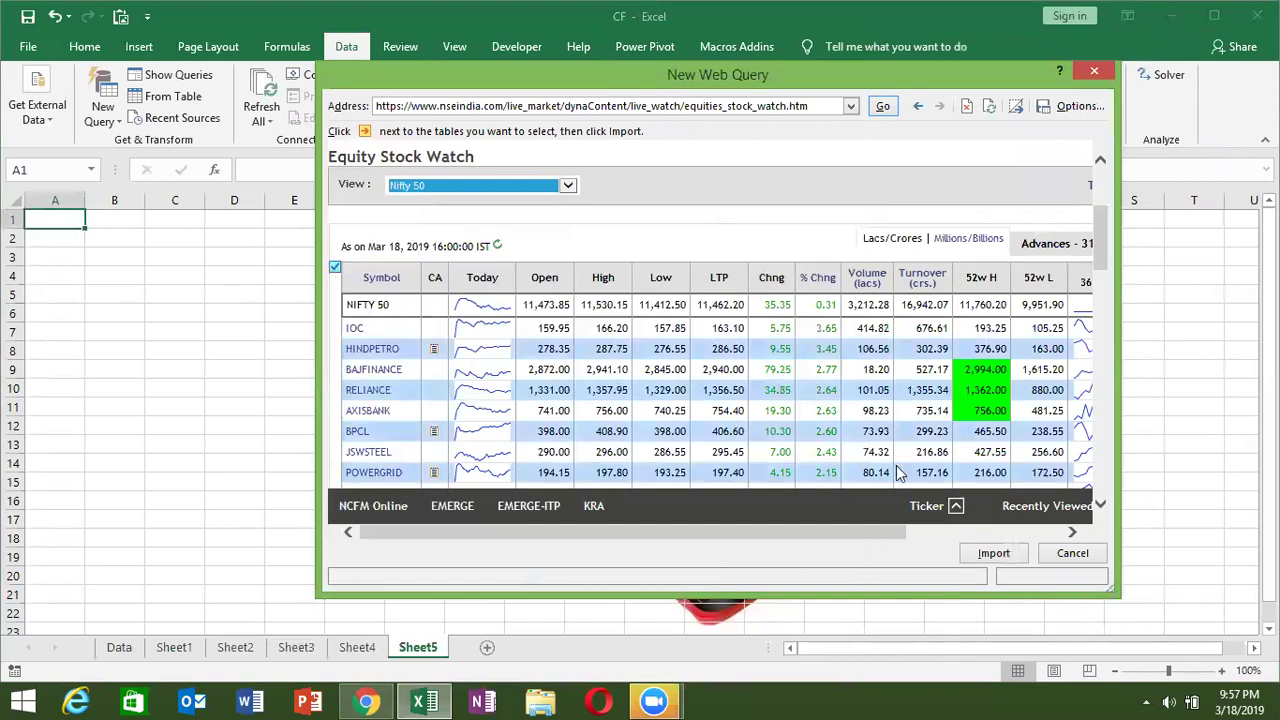
left_click(1020, 550)
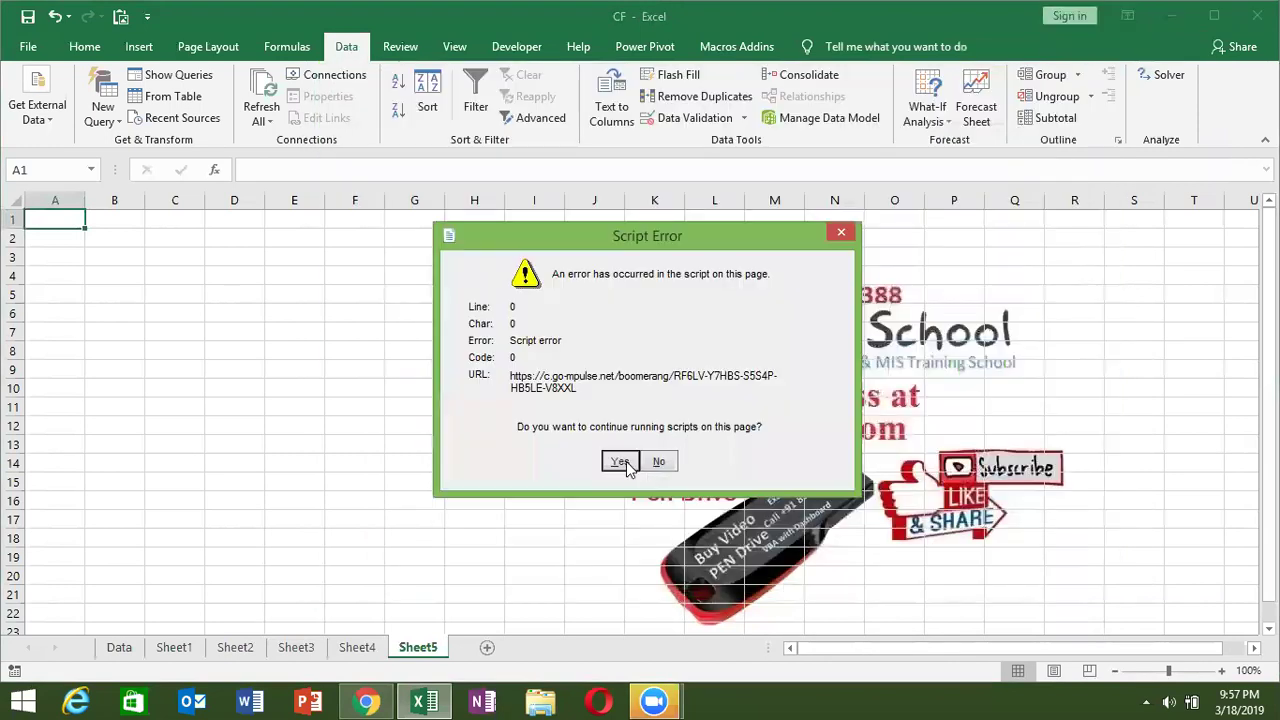
left_click(622, 463)
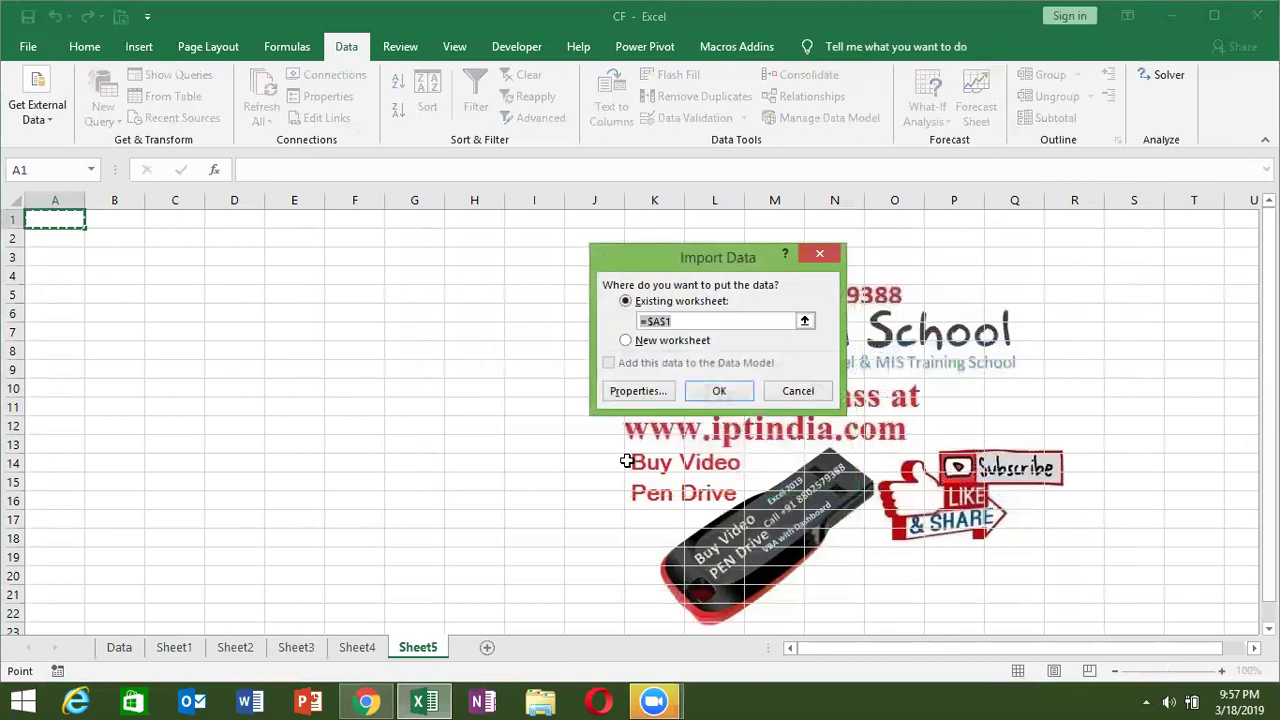
left_click(714, 394)
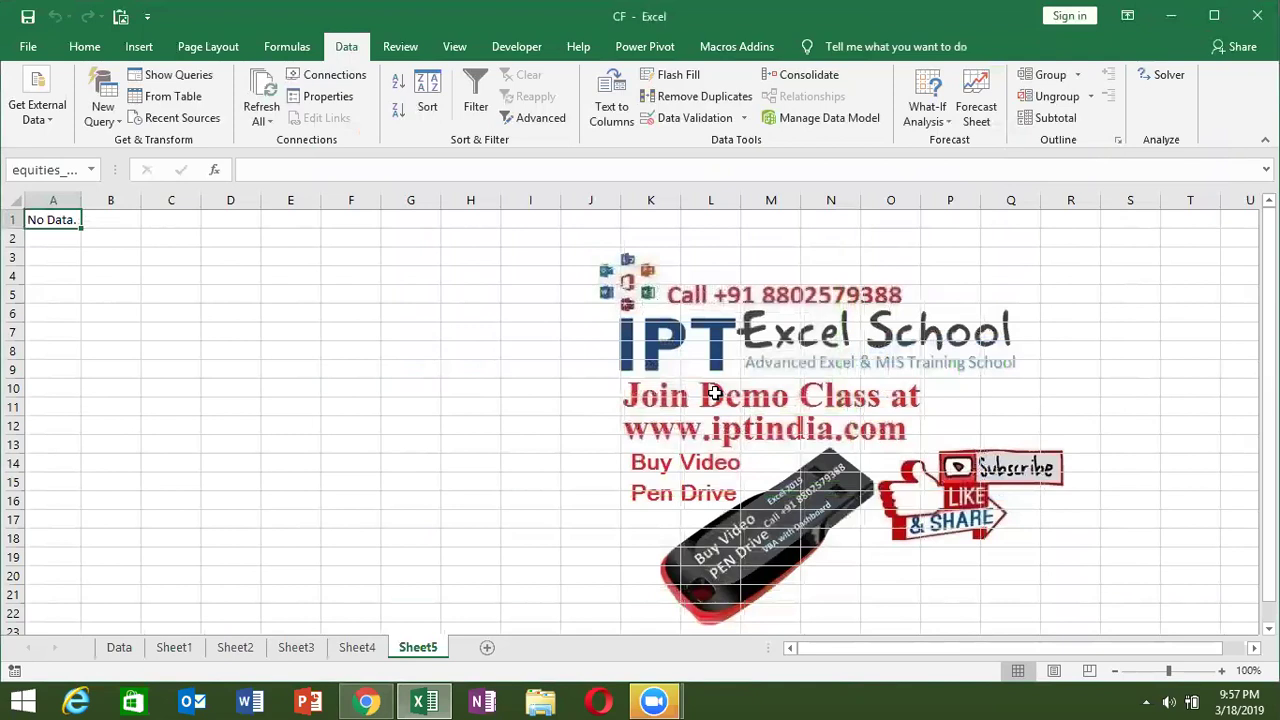
- Check cell A1, which shows only "No Data.", and bring the NSE site back up in Chrome
left_click(64, 254)
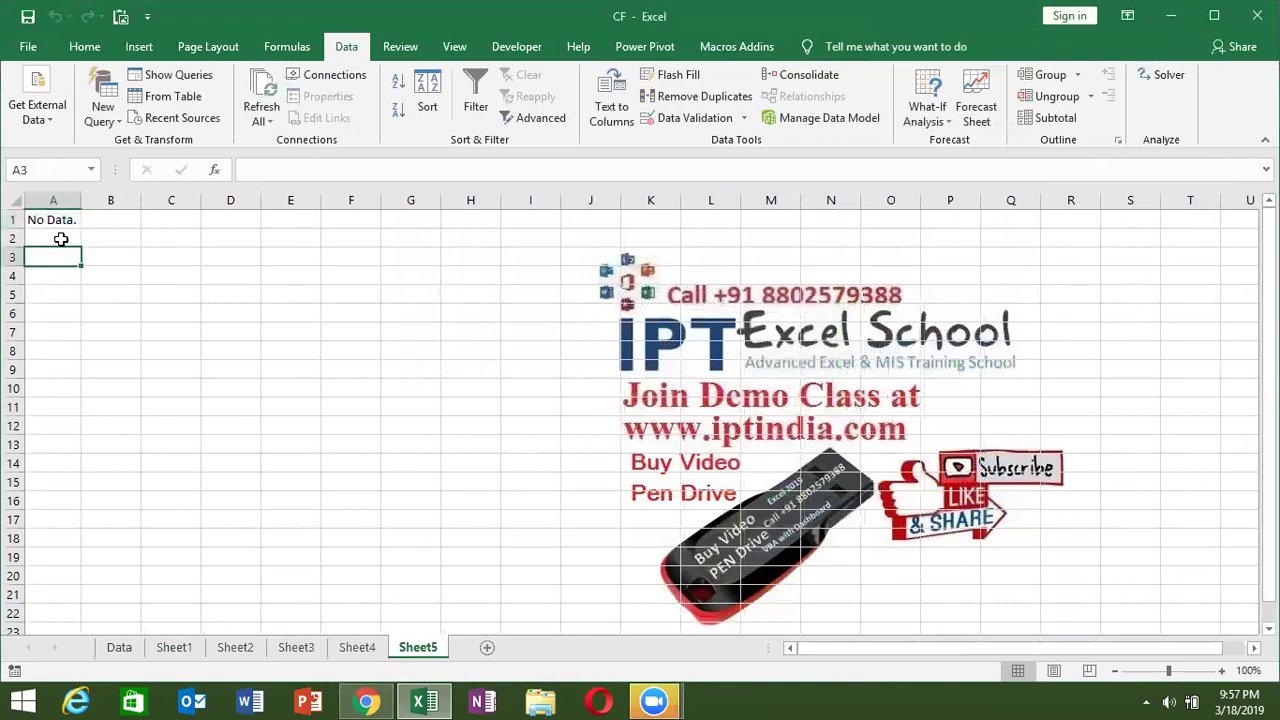
left_click(55, 219)
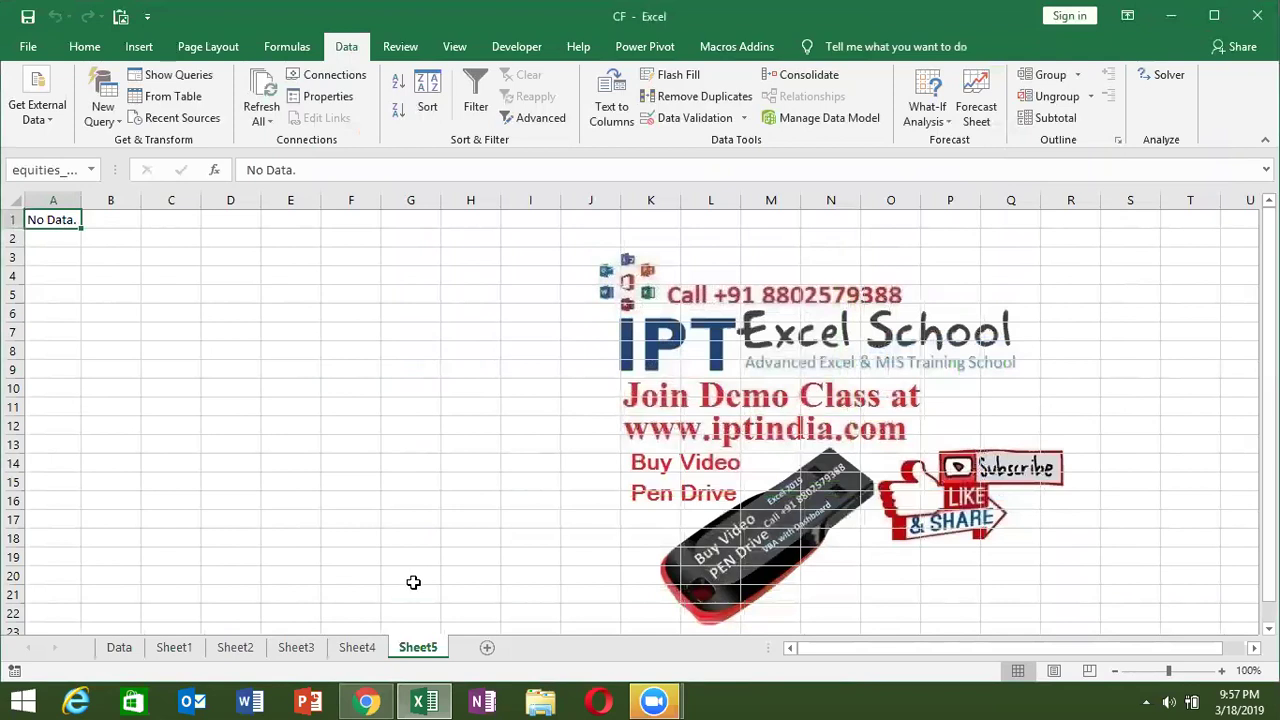
left_click(370, 700)
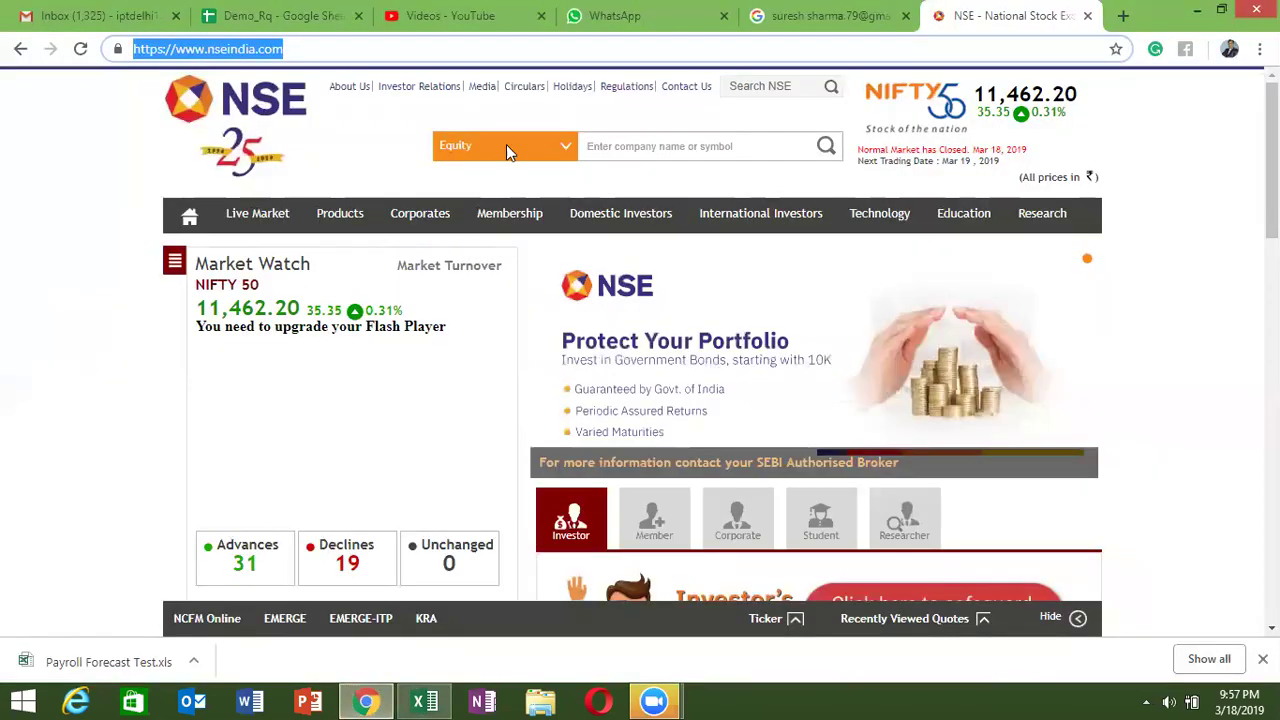
- On the NSE site, go through Products > Equities to the Pre-Open Market page
mouse_move(340, 213)
left_click(277, 291)
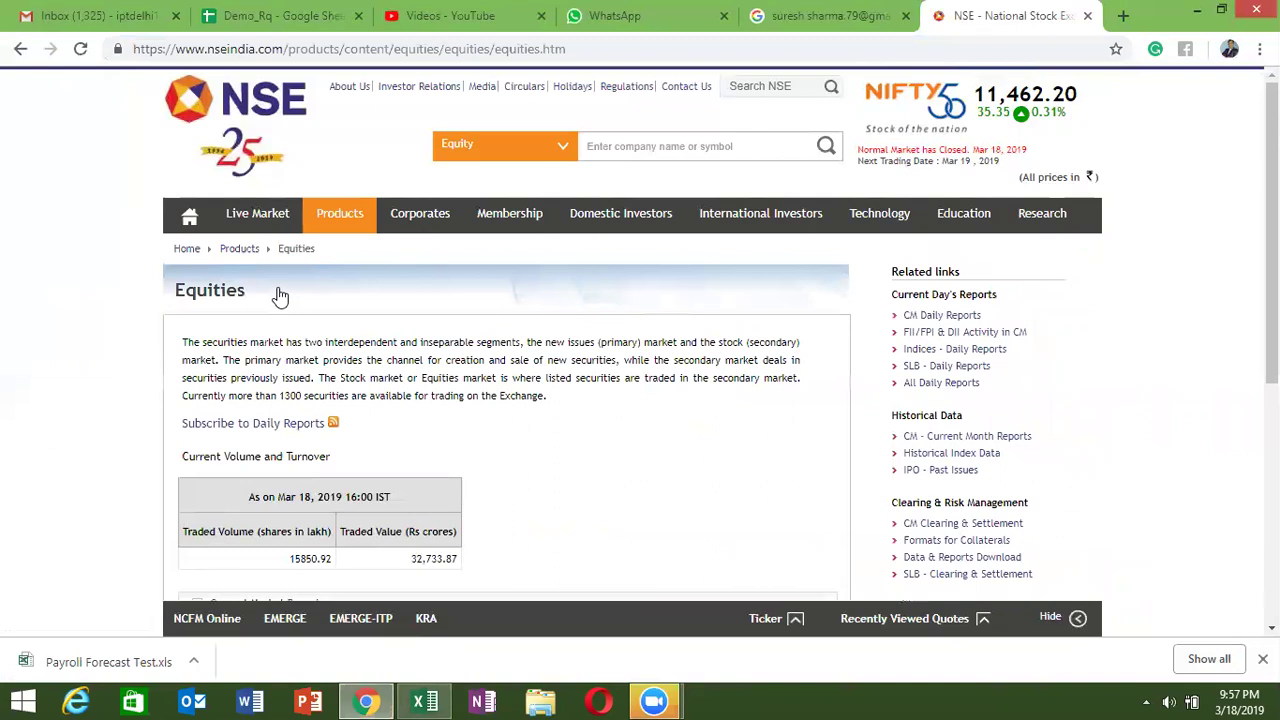
scroll(280, 296, "down", 1)
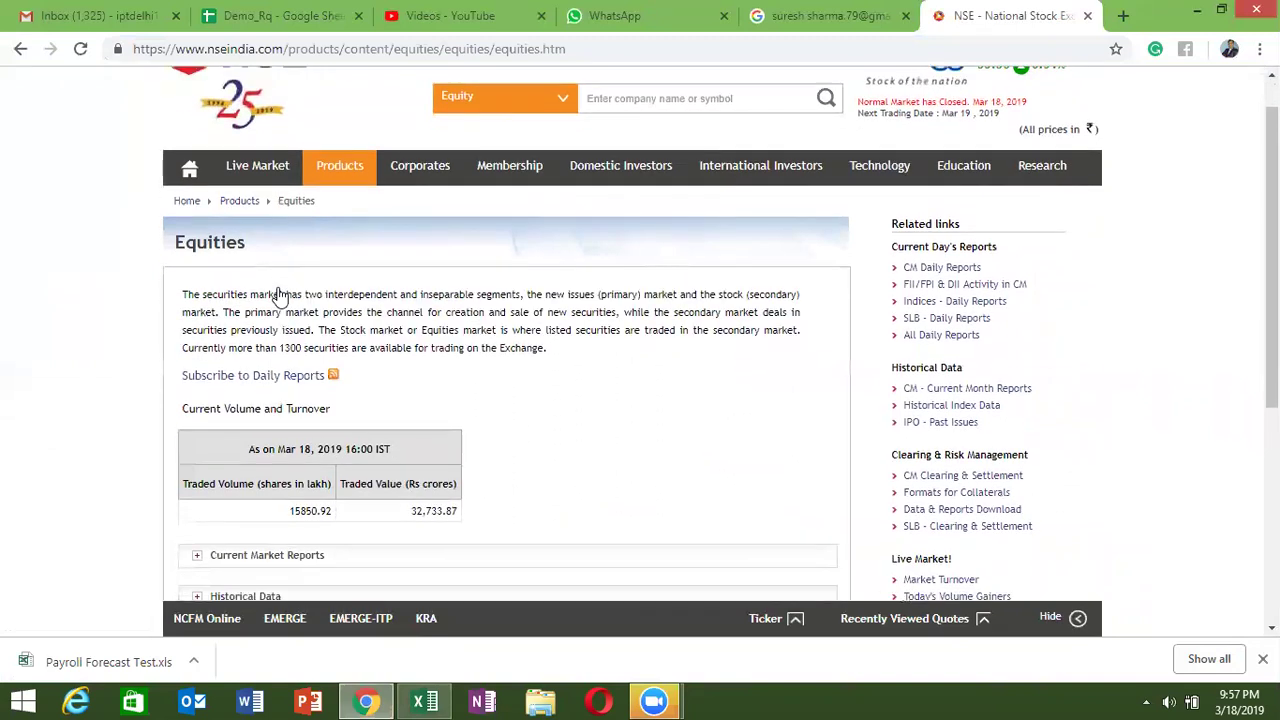
scroll(280, 296, "down", 3)
scroll(280, 296, "up", 3)
scroll(280, 296, "up", 1)
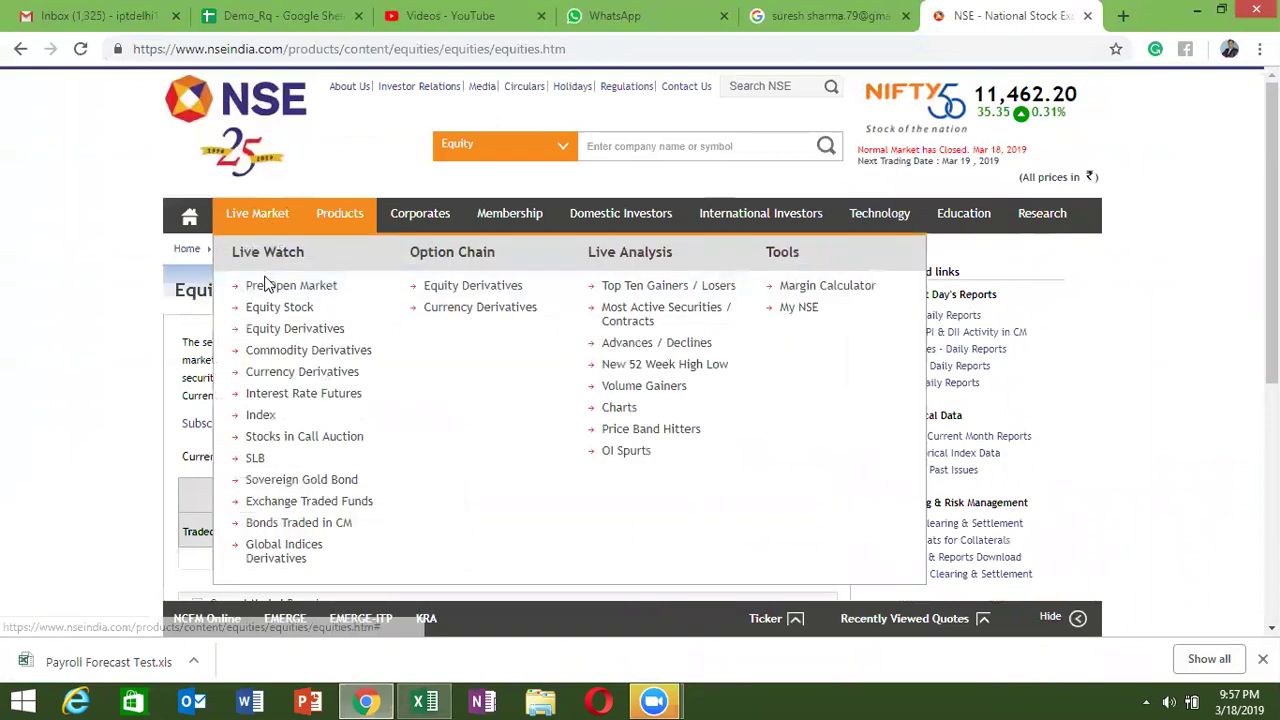
mouse_move(257, 165)
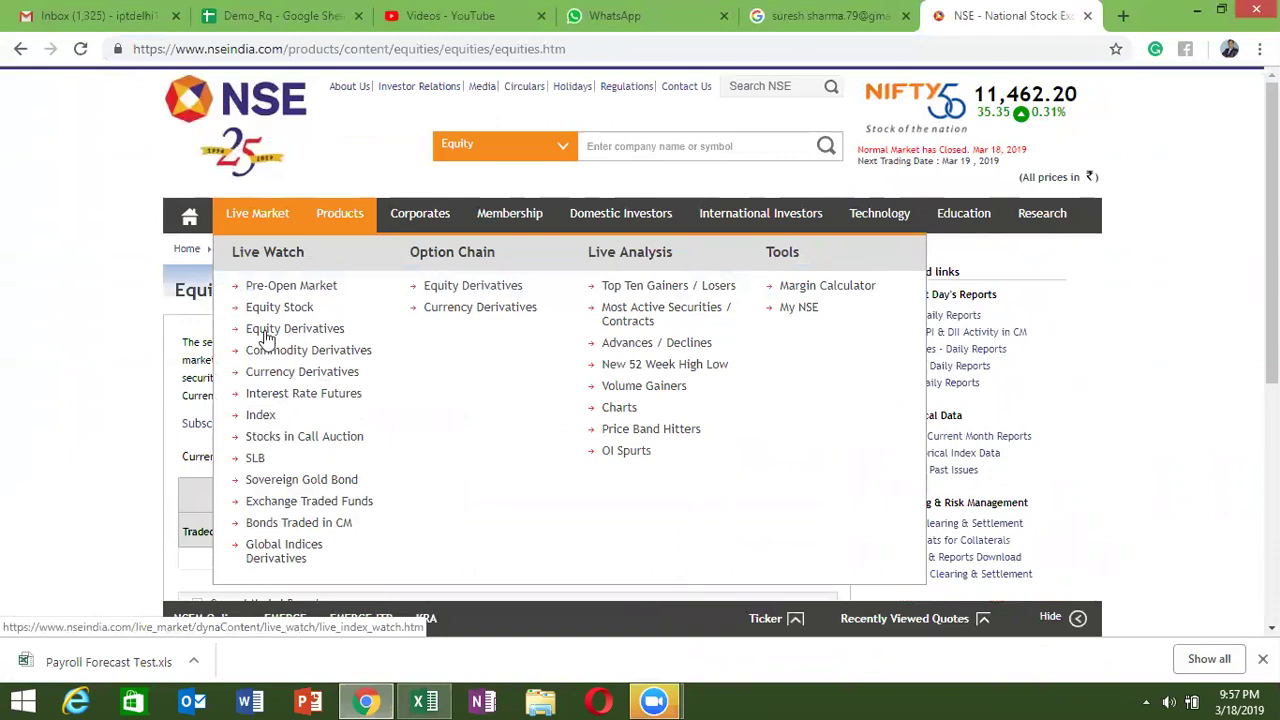
left_click(283, 292)
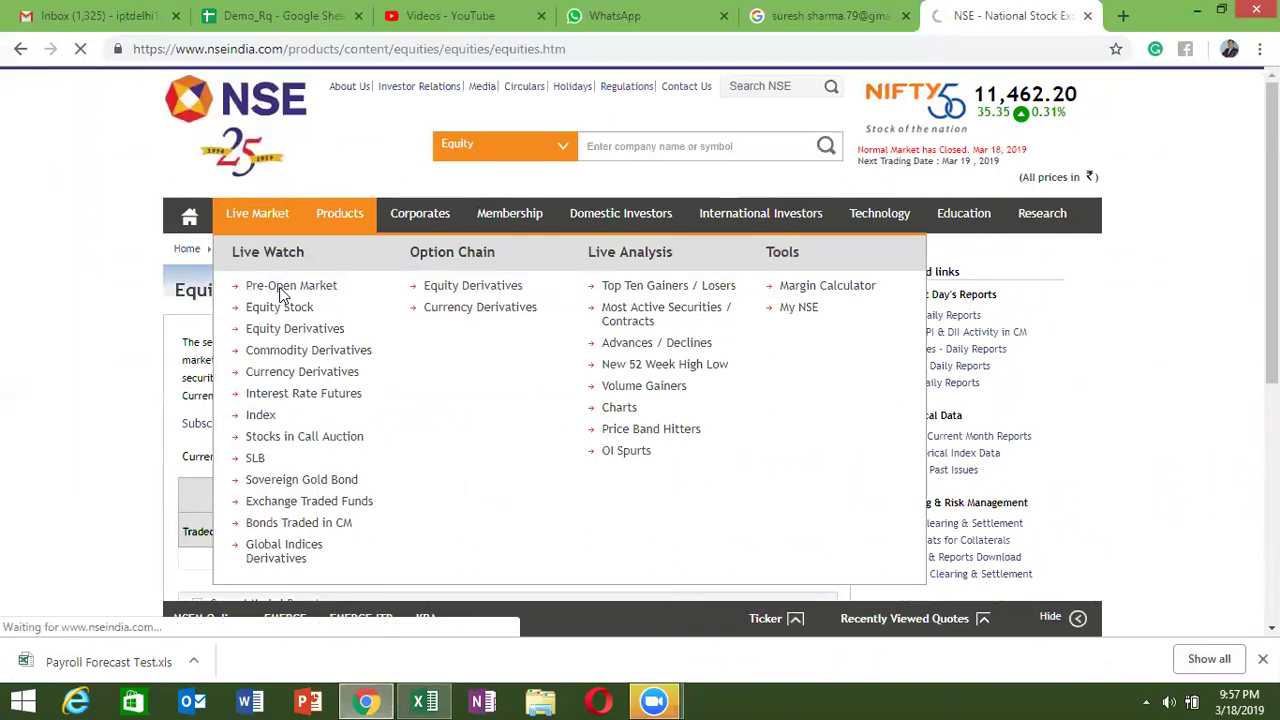
- Copy the Pre-Open Market page address and return to the Excel workbook
left_click(570, 48)
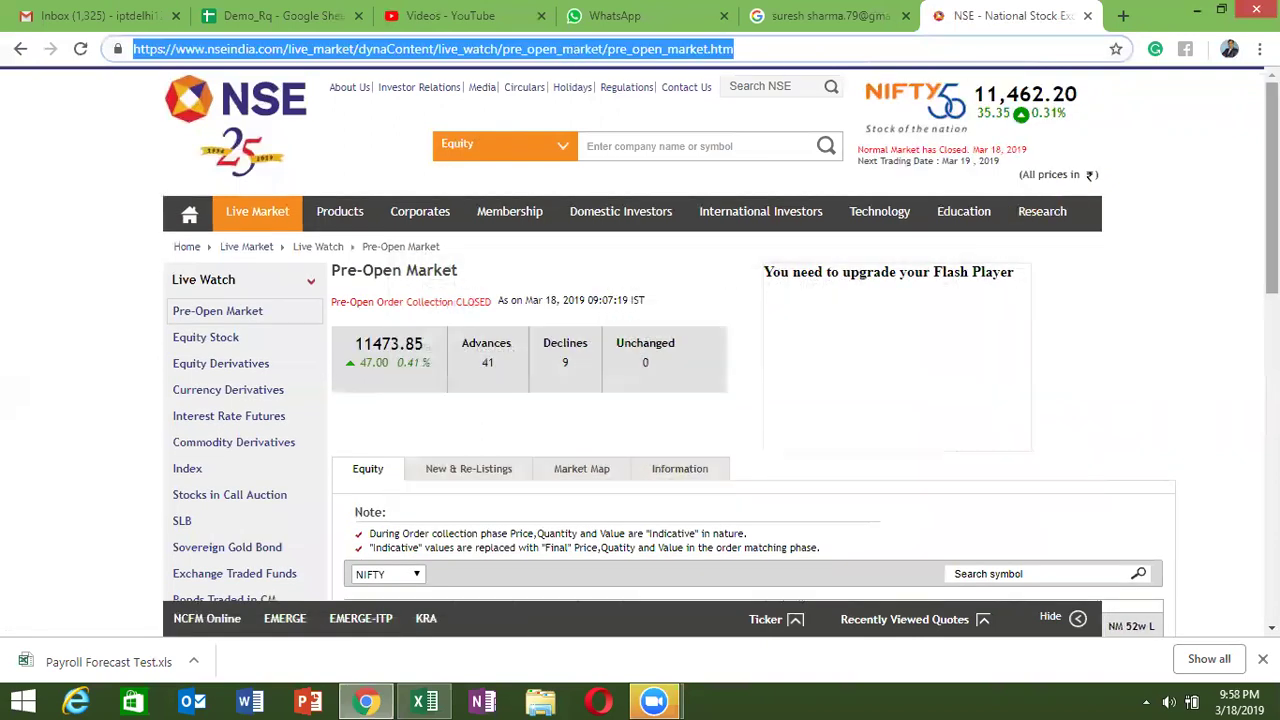
scroll(640, 350, "down", 3)
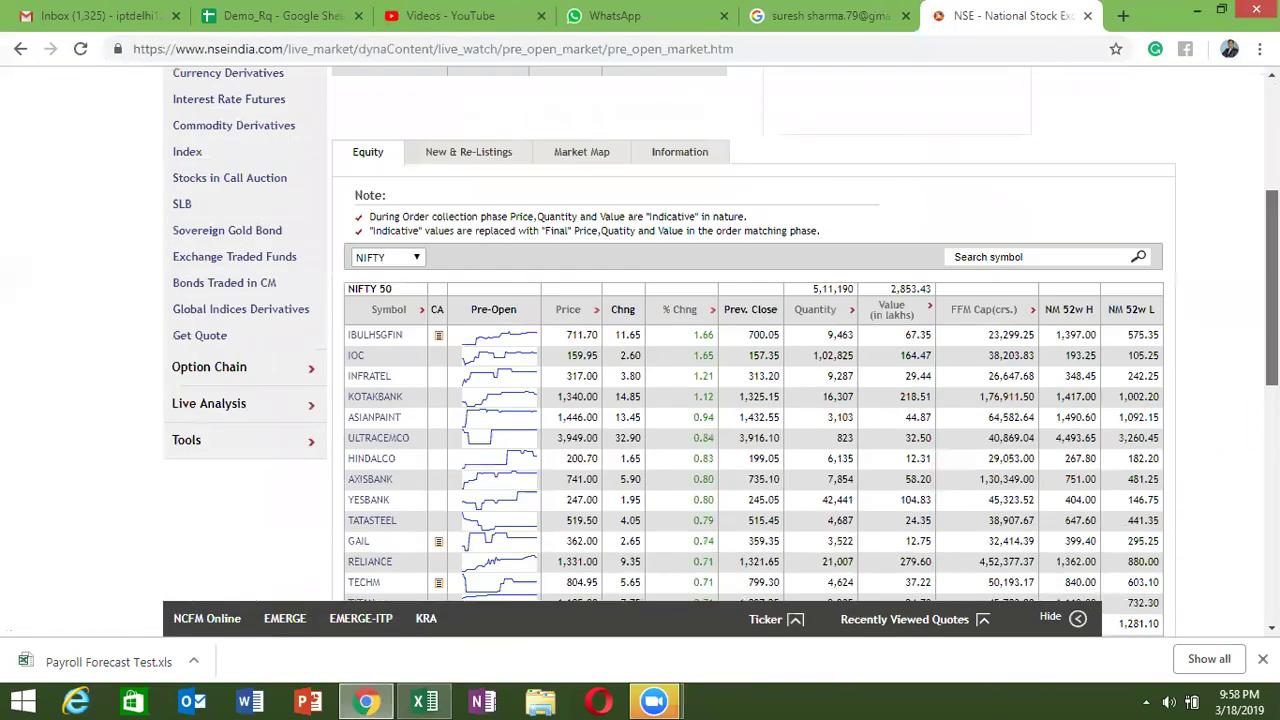
scroll(640, 350, "up", 3)
scroll(912, 127, "down", 1)
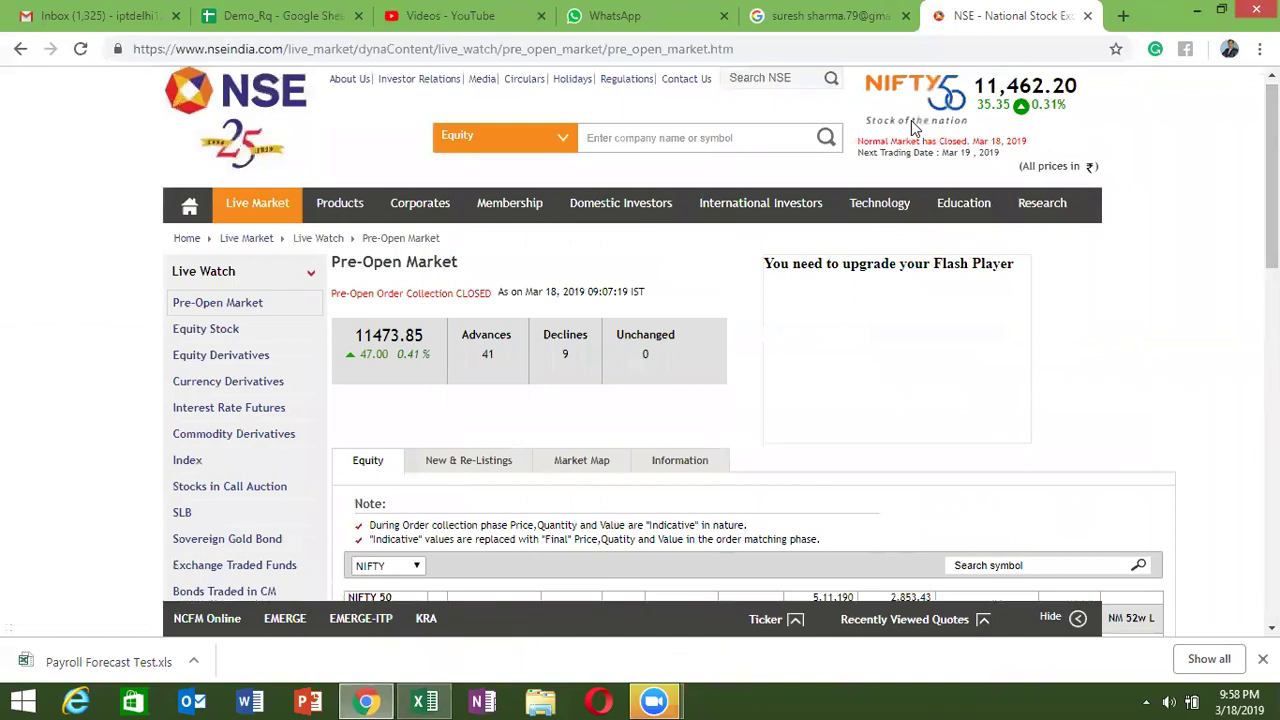
left_click(824, 51)
key("alt+Tab")
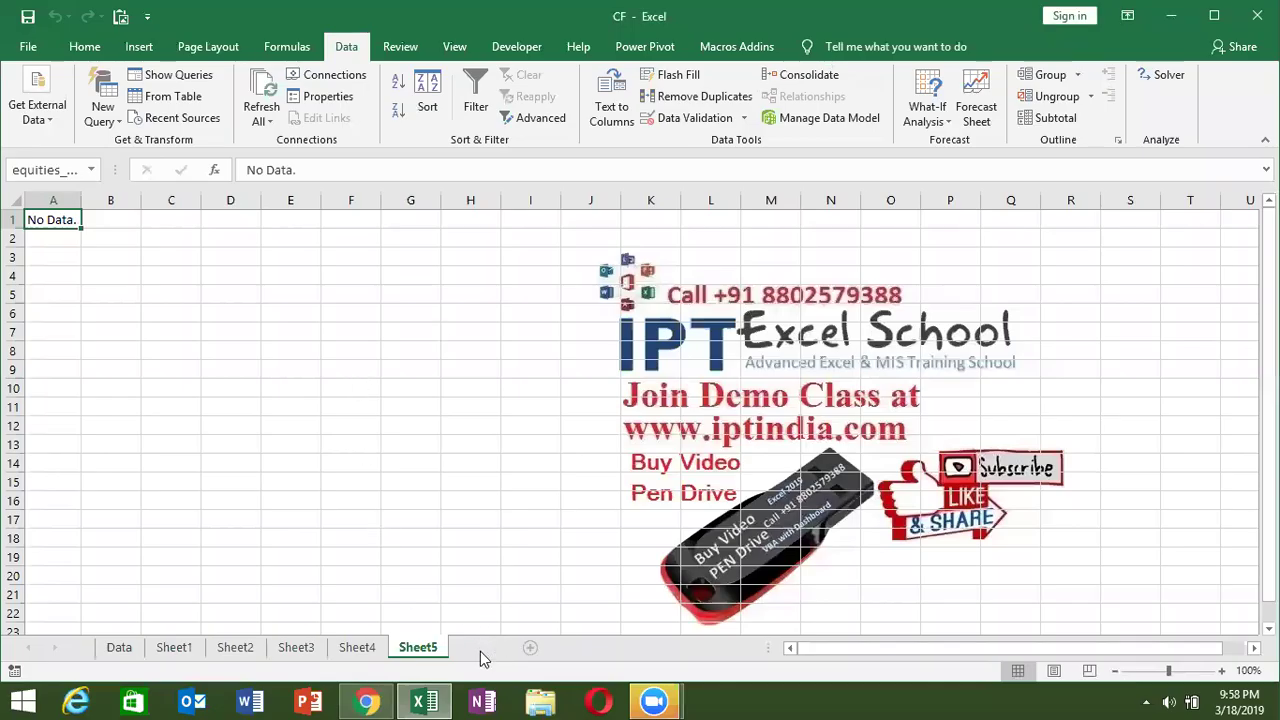
- On a new Sheet6, start a From Web query and load the pasted Pre-Open Market address, accepting script errors
left_click(488, 647)
left_click(43, 124)
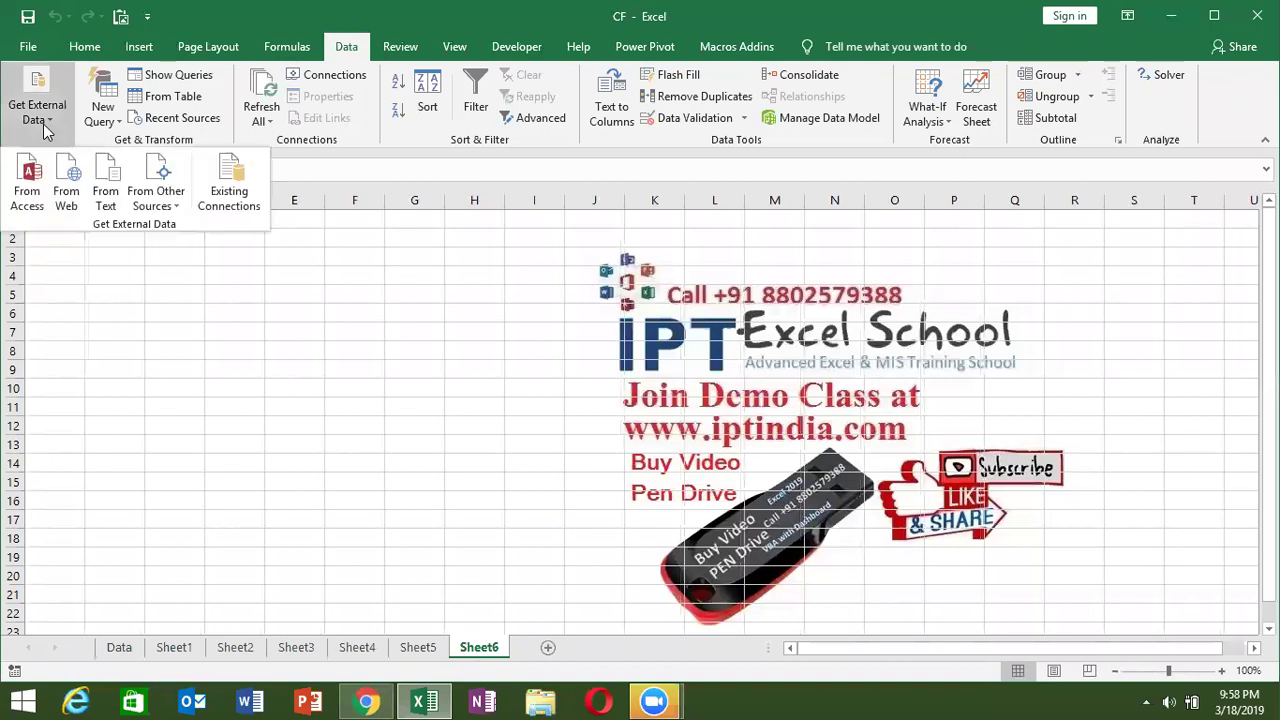
left_click(66, 195)
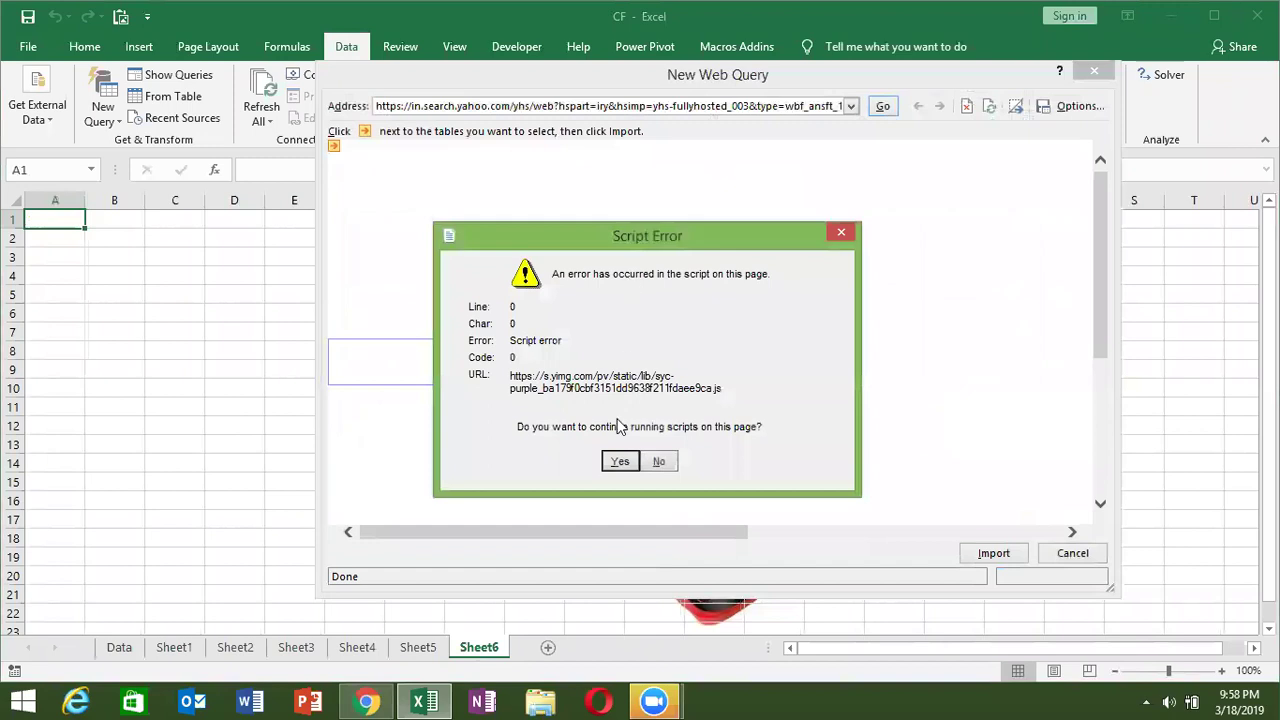
left_click(619, 462)
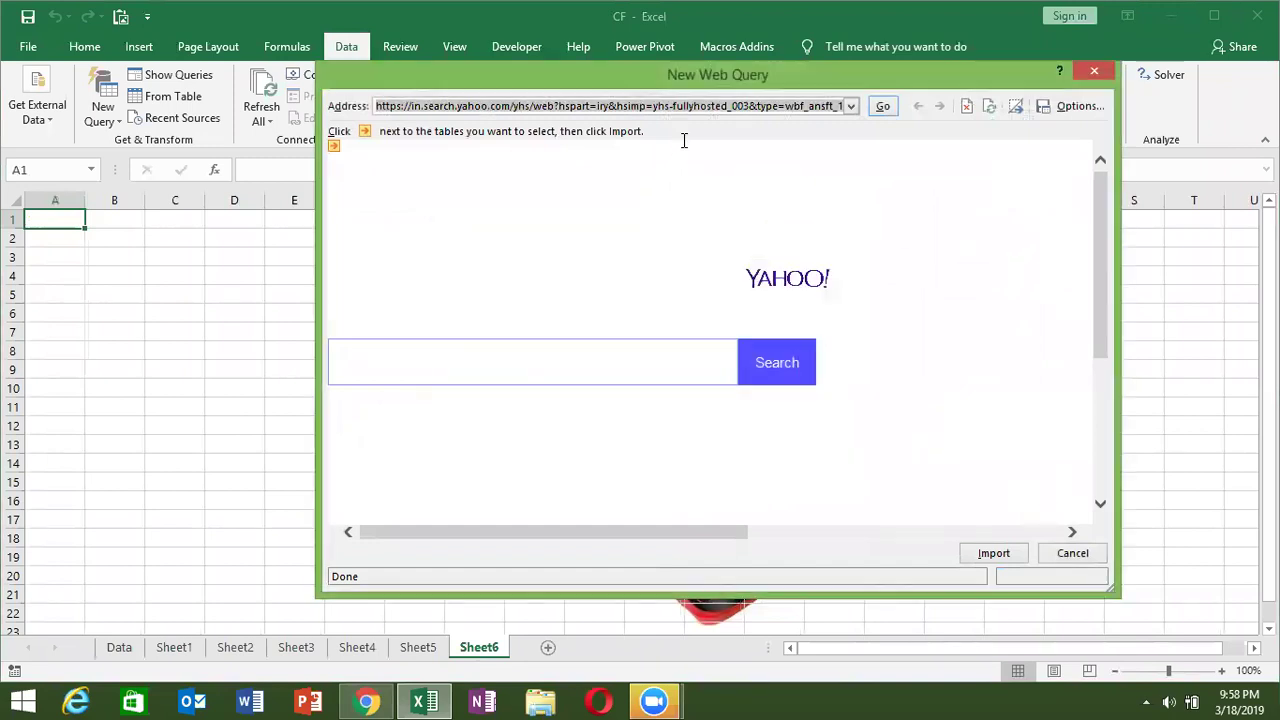
type("https://www.nseindia.com/live_market/dynaContent/live_watch/pre_open_market/pre_open_market.htm")
left_click(884, 108)
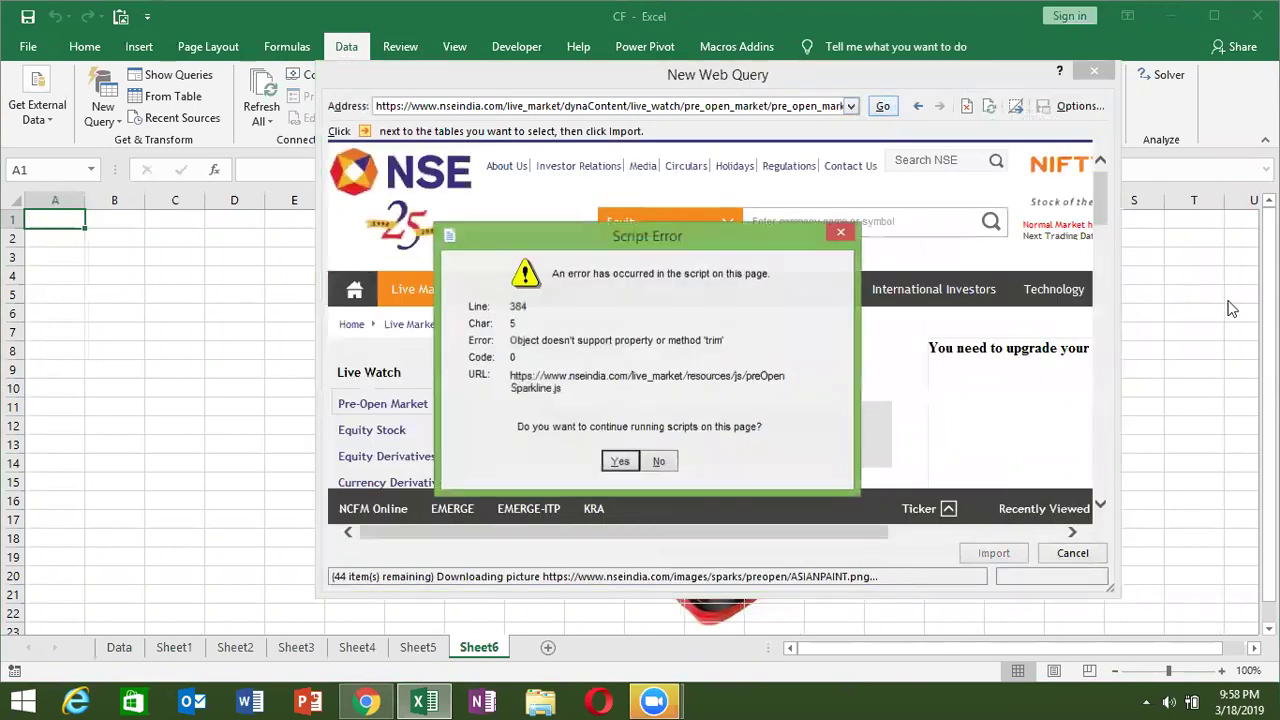
left_click(628, 460)
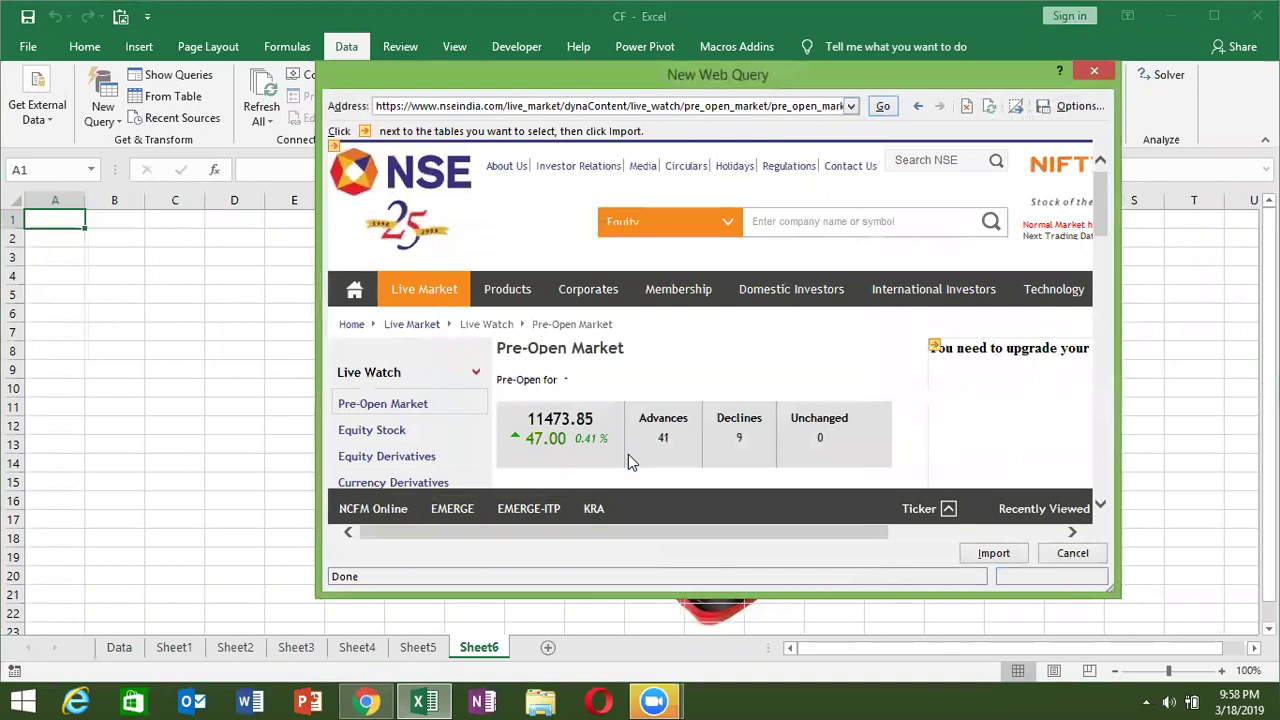
left_click_drag(1101, 212, 1104, 358)
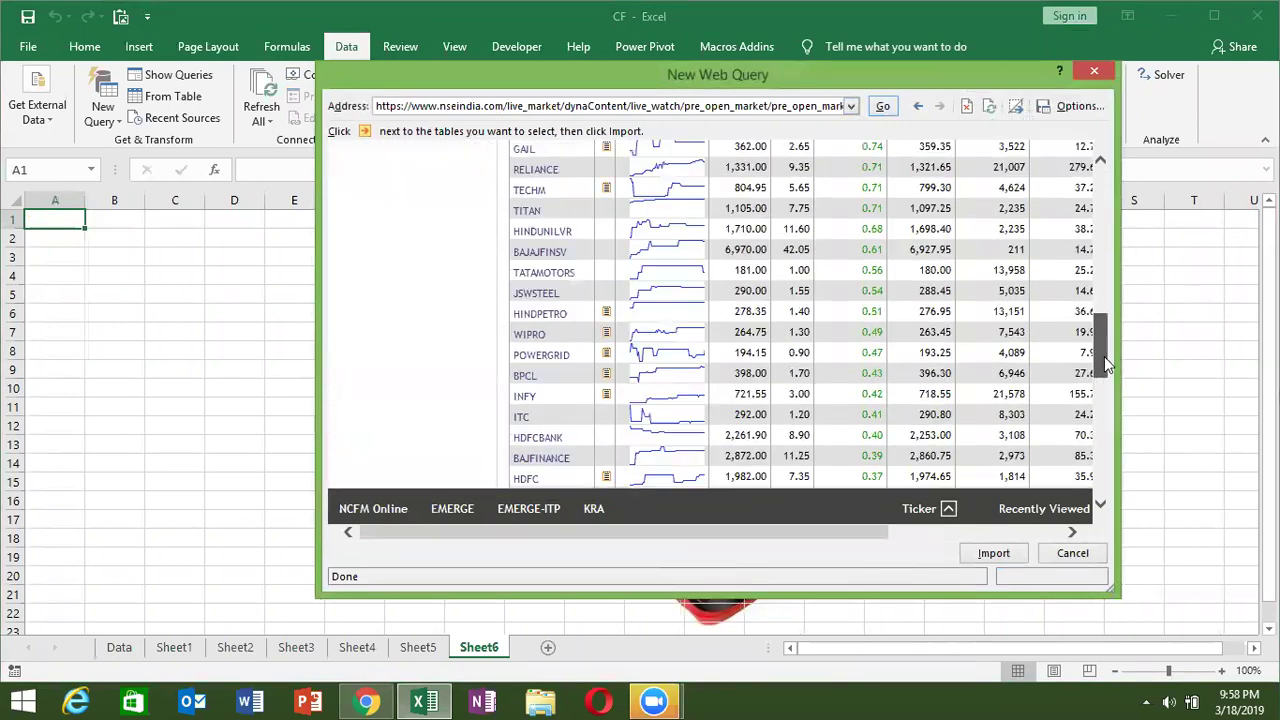
left_click_drag(1104, 358, 1093, 212)
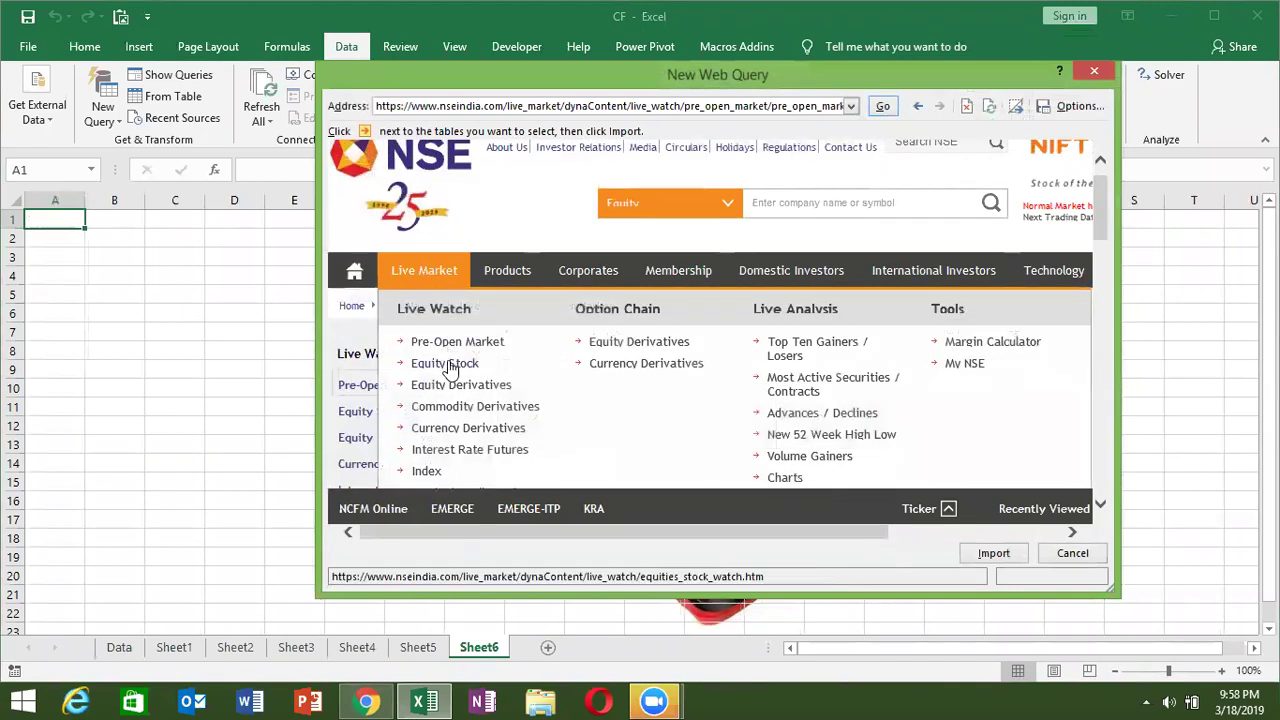
- Switch the preview to Live Market > Equity Stock and refresh the Nifty 50 Equity Stock Watch page
left_click(446, 365)
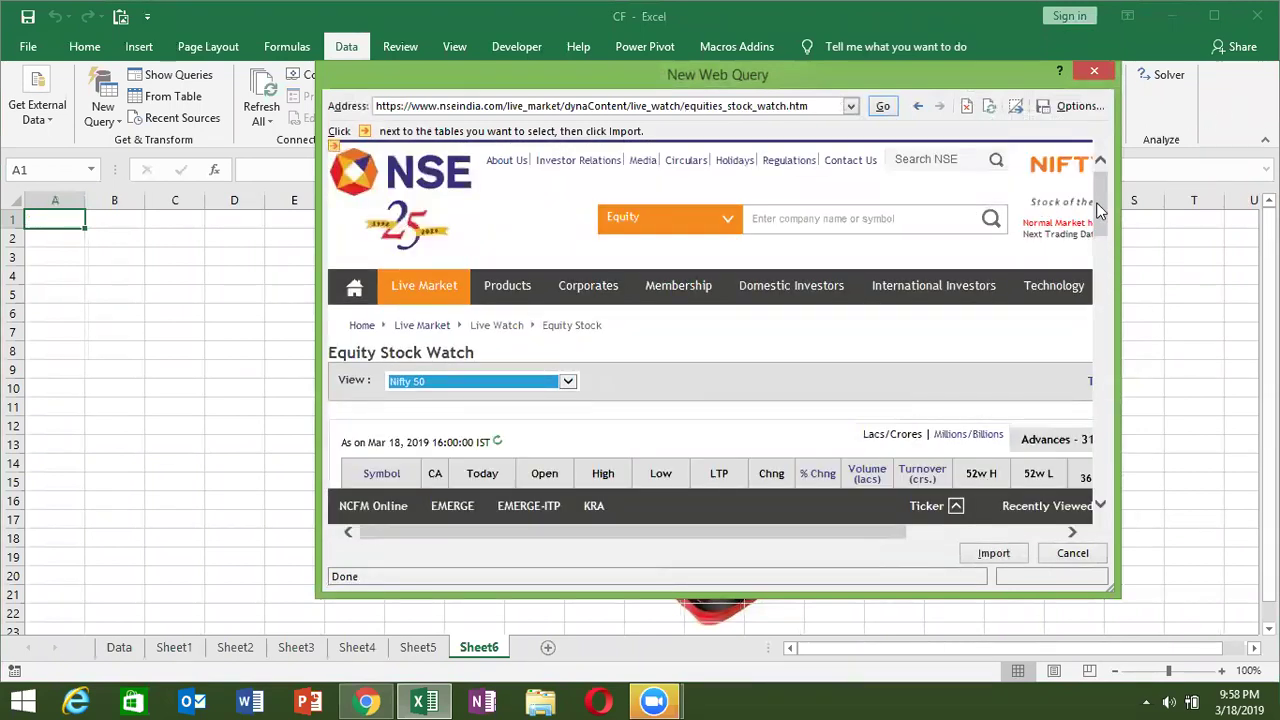
mouse_move(1103, 210)
left_mouse_down()
mouse_move(1106, 362)
mouse_move(1106, 261)
left_mouse_up()
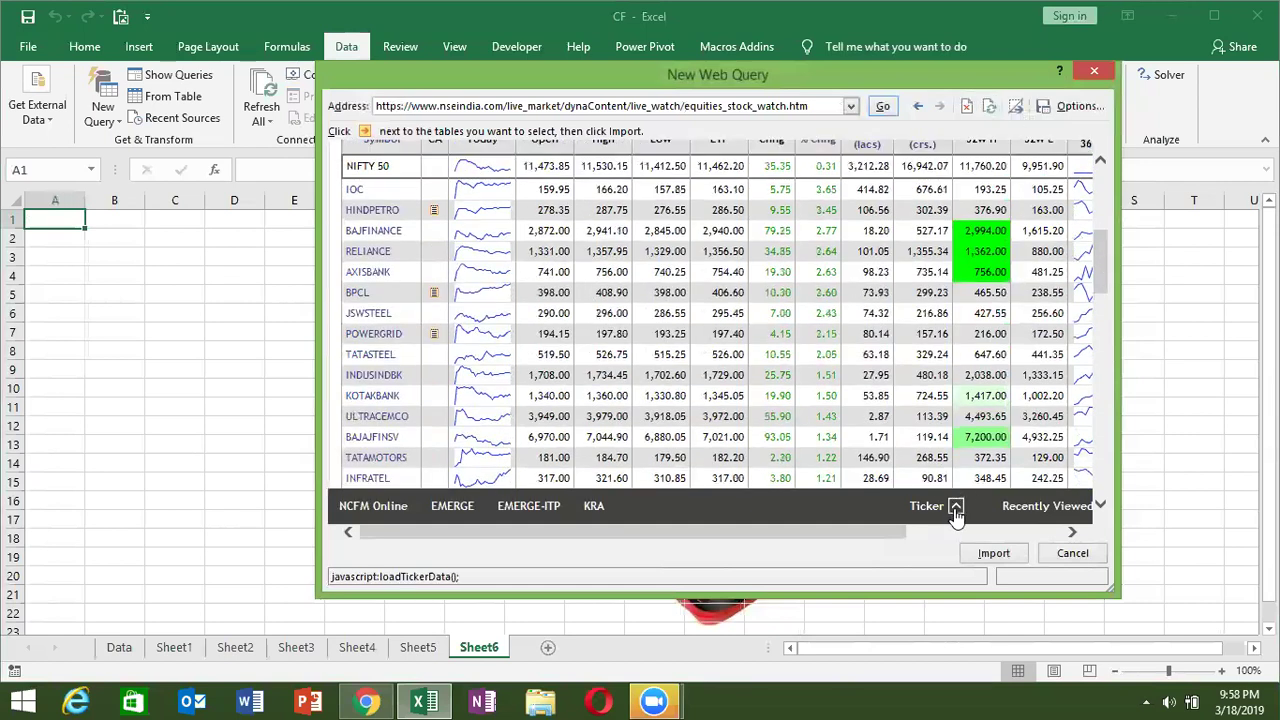
left_click_drag(1097, 277, 1090, 170)
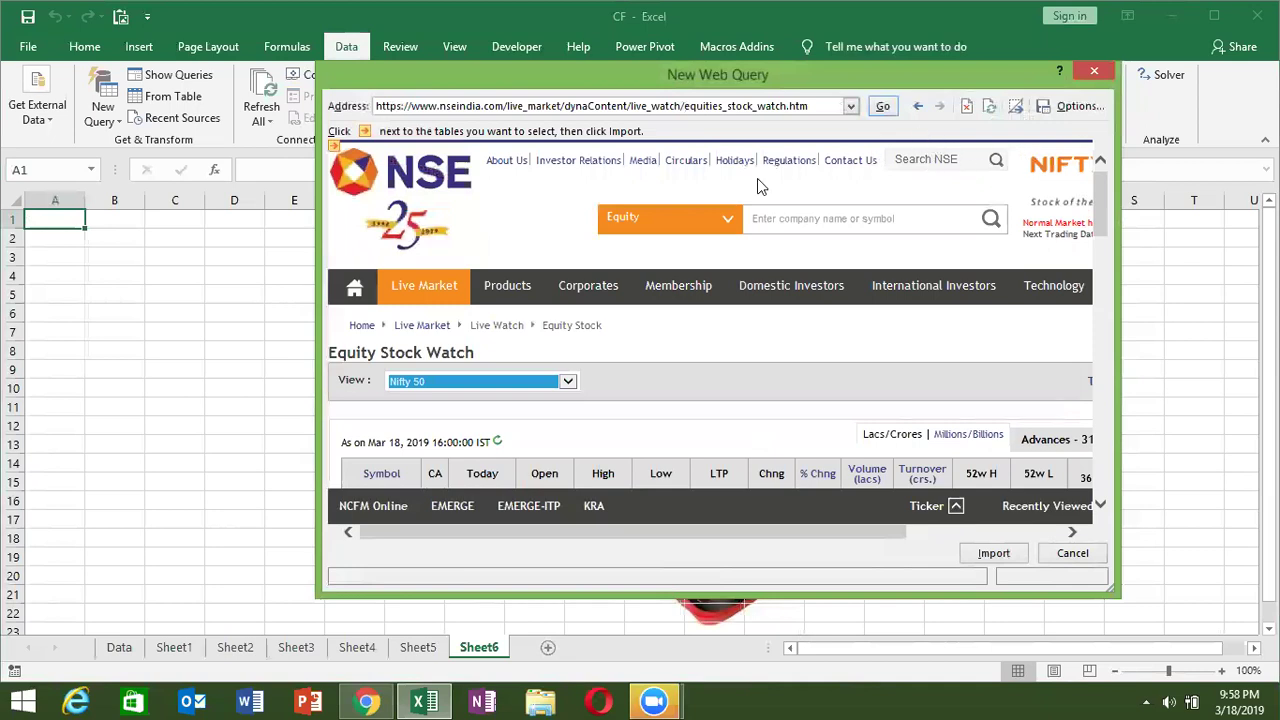
left_click(990, 106)
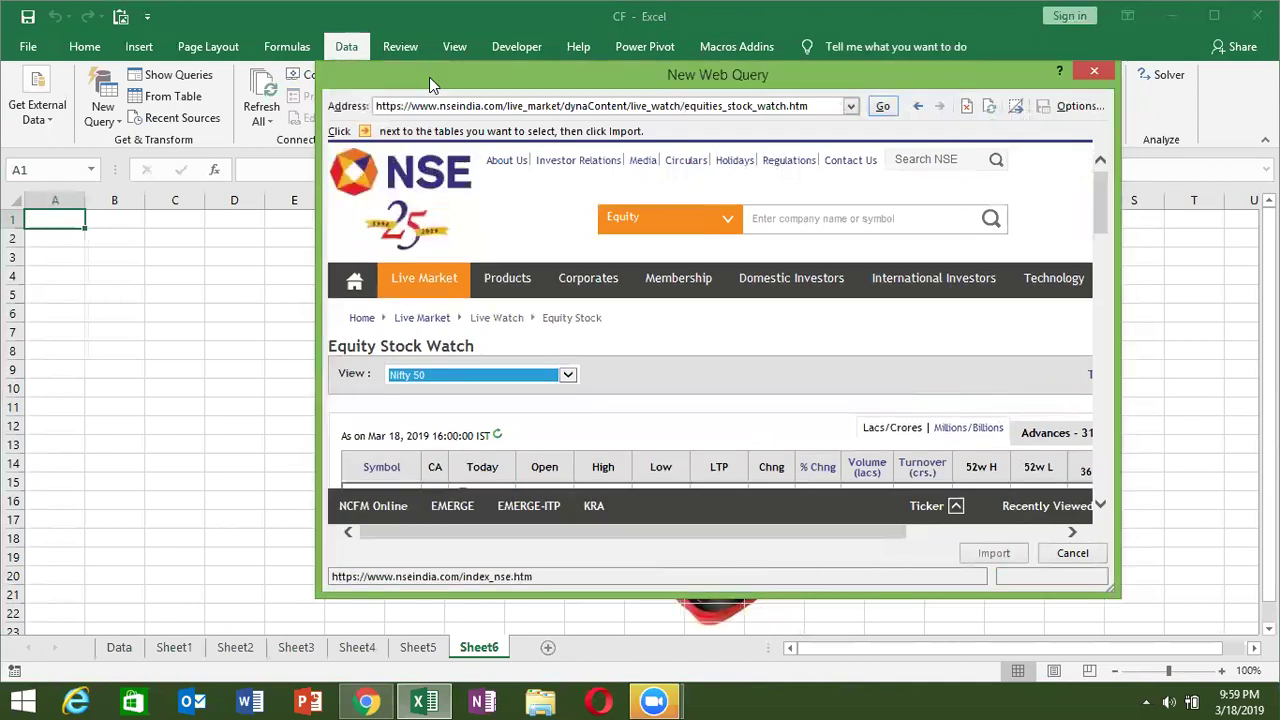
- Tick the Nifty 50 stock table in the preview and start importing it into Sheet6
left_click_drag(429, 77, 273, 76)
scroll(945, 250, "down", 3)
scroll(950, 272, "down", 2)
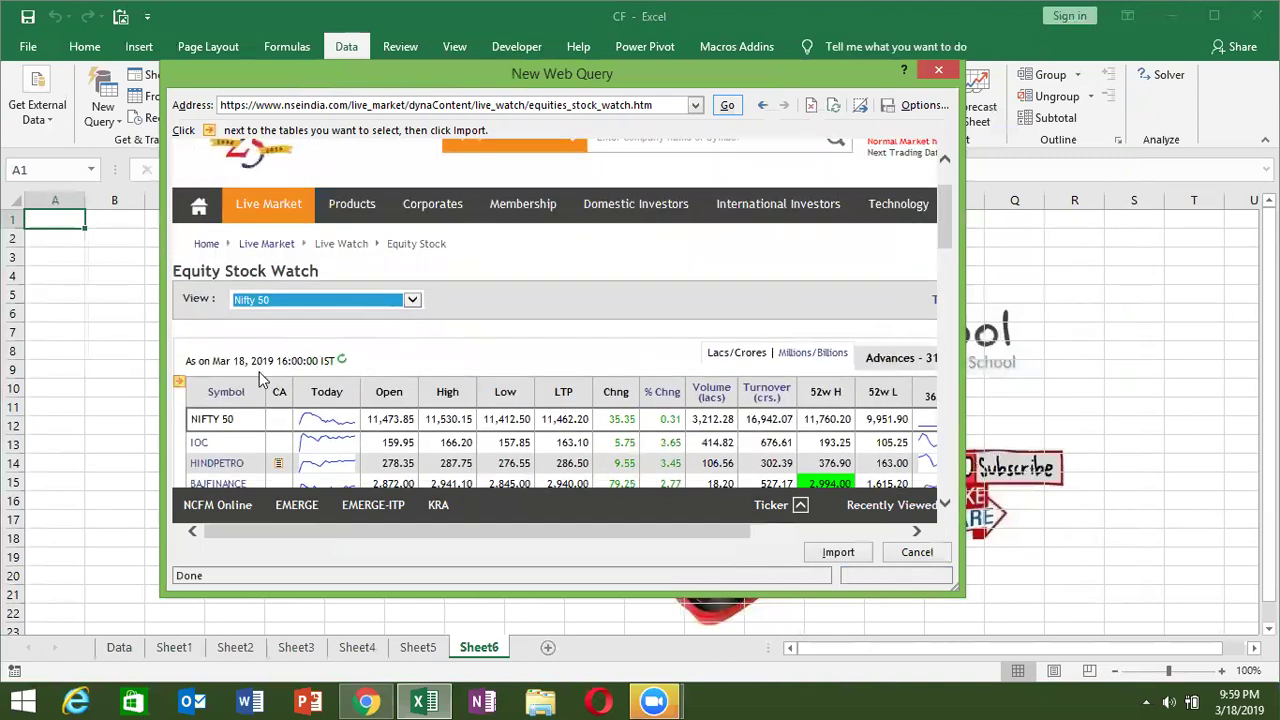
left_click(180, 381)
mouse_move(941, 222)
left_mouse_down()
mouse_move(956, 395)
mouse_move(940, 170)
left_mouse_up()
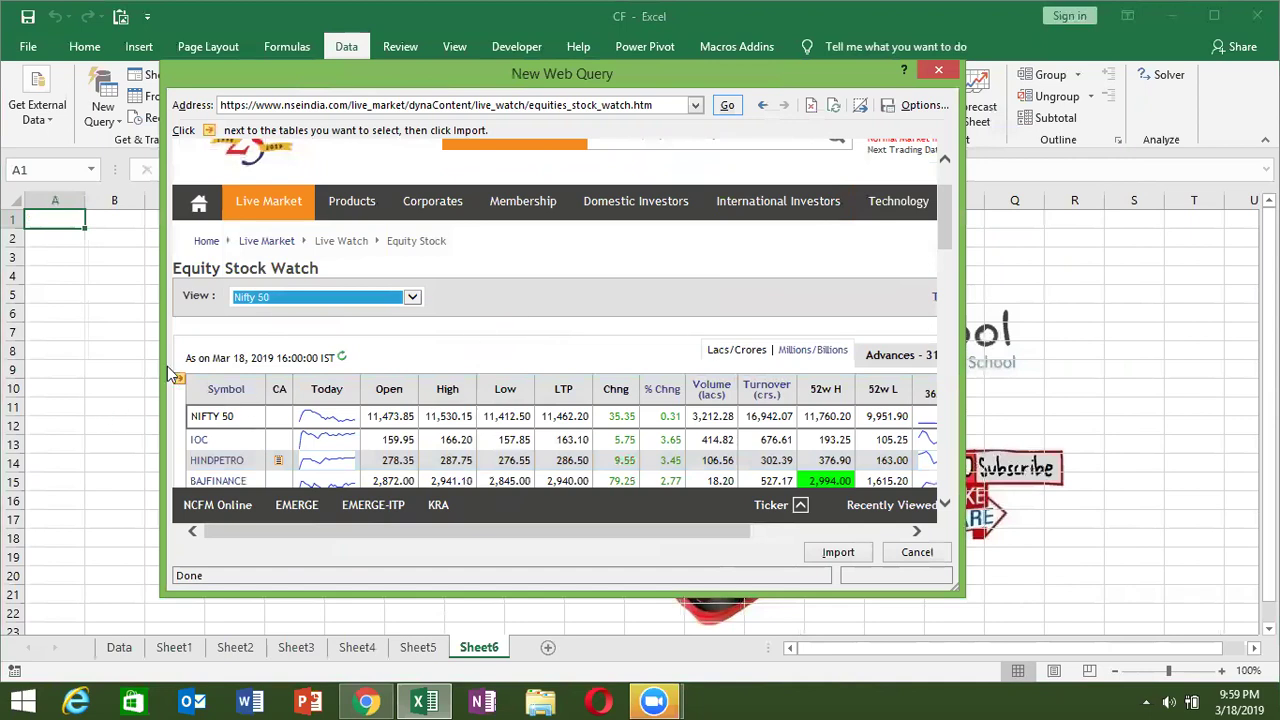
left_click(179, 377)
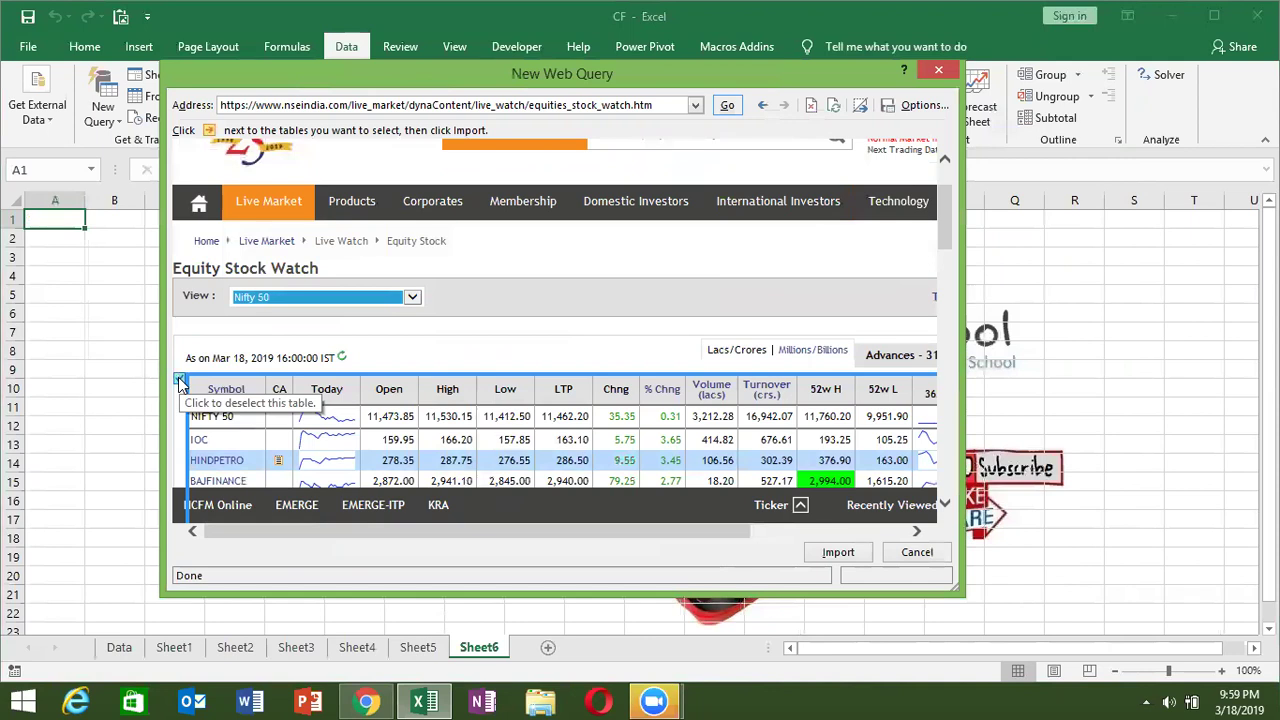
mouse_move(949, 234)
left_mouse_down()
mouse_move(951, 392)
mouse_move(951, 234)
left_mouse_up()
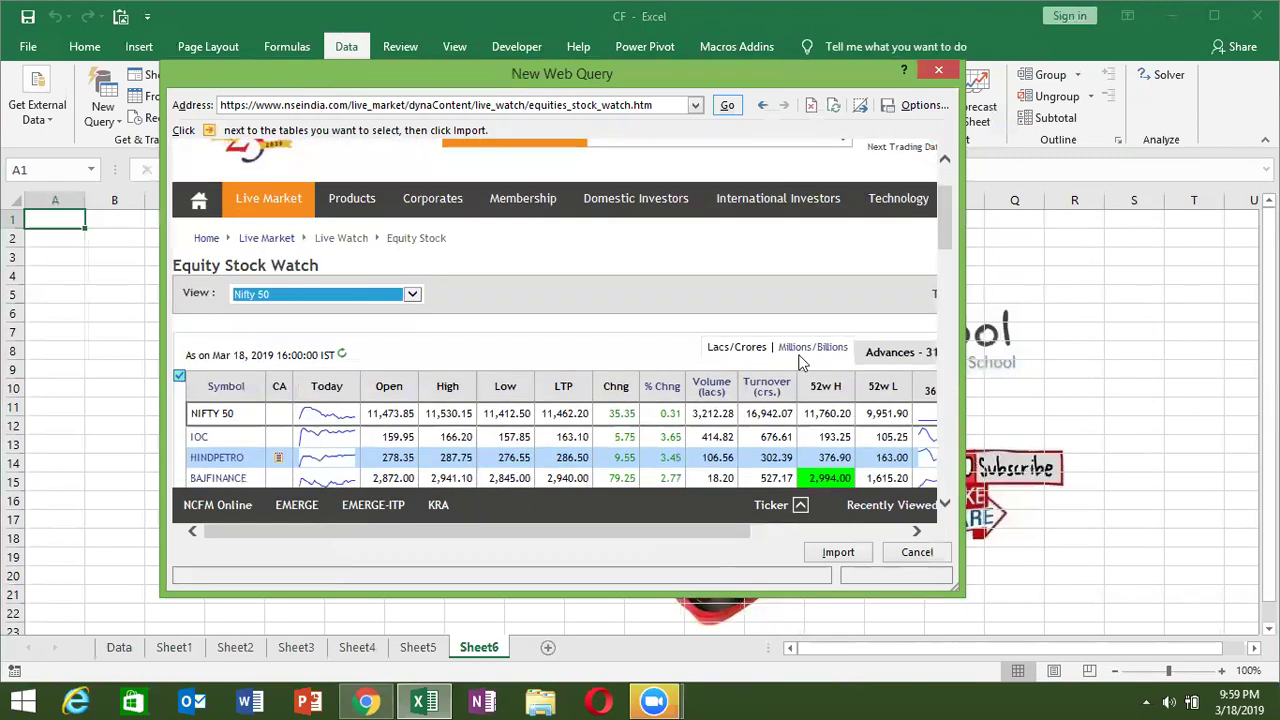
left_click(820, 557)
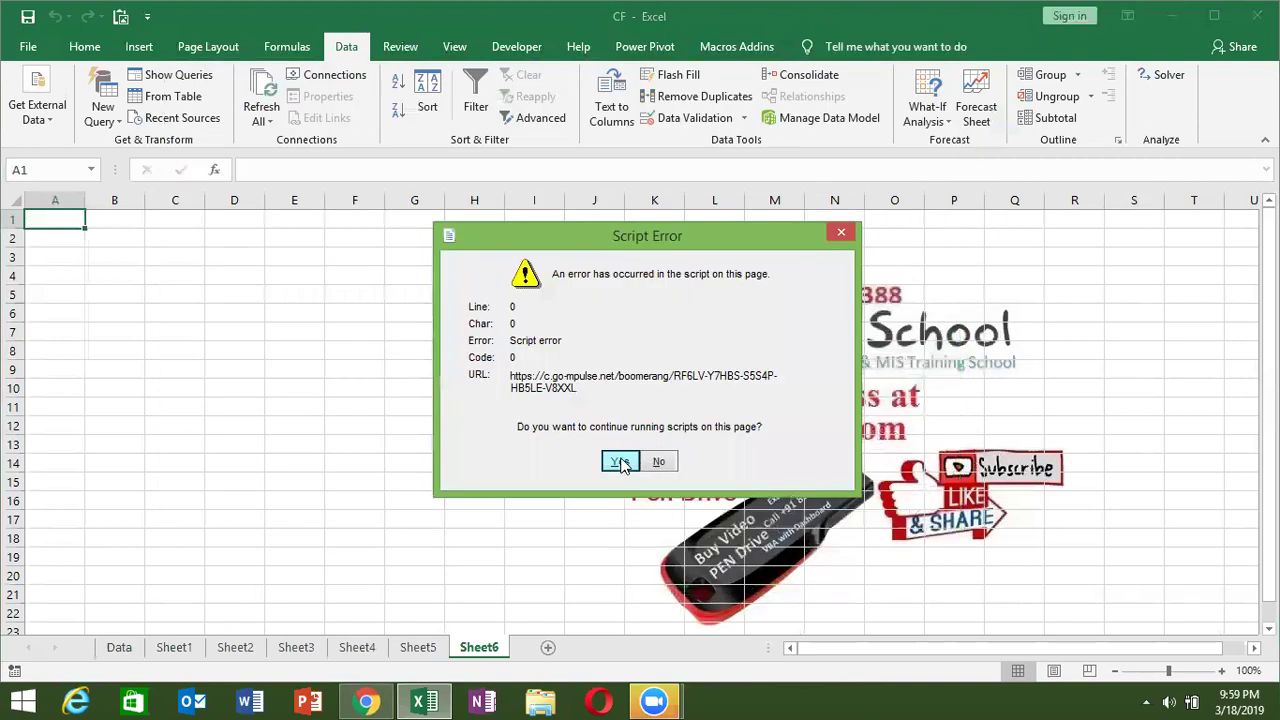
- Place the Nifty 50 import at A1 of Sheet6, which shows only 'No Data.', and add Sheet7
left_click(619, 462)
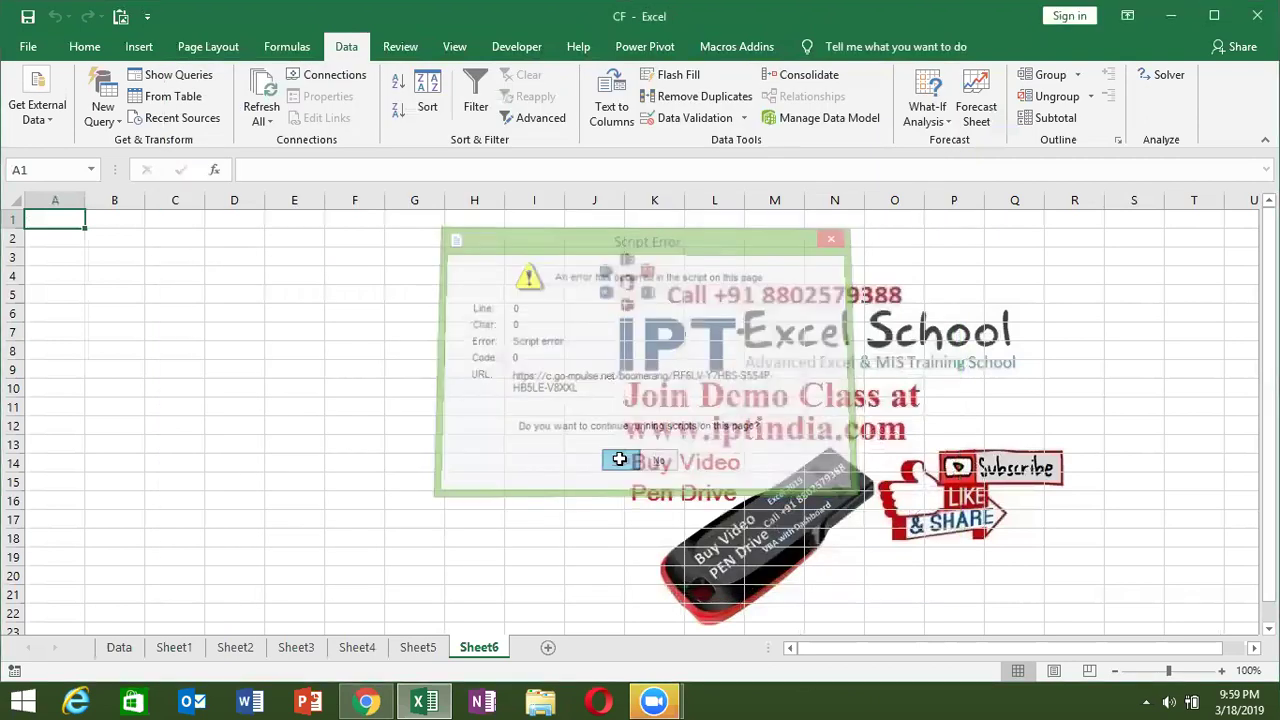
left_click(576, 398)
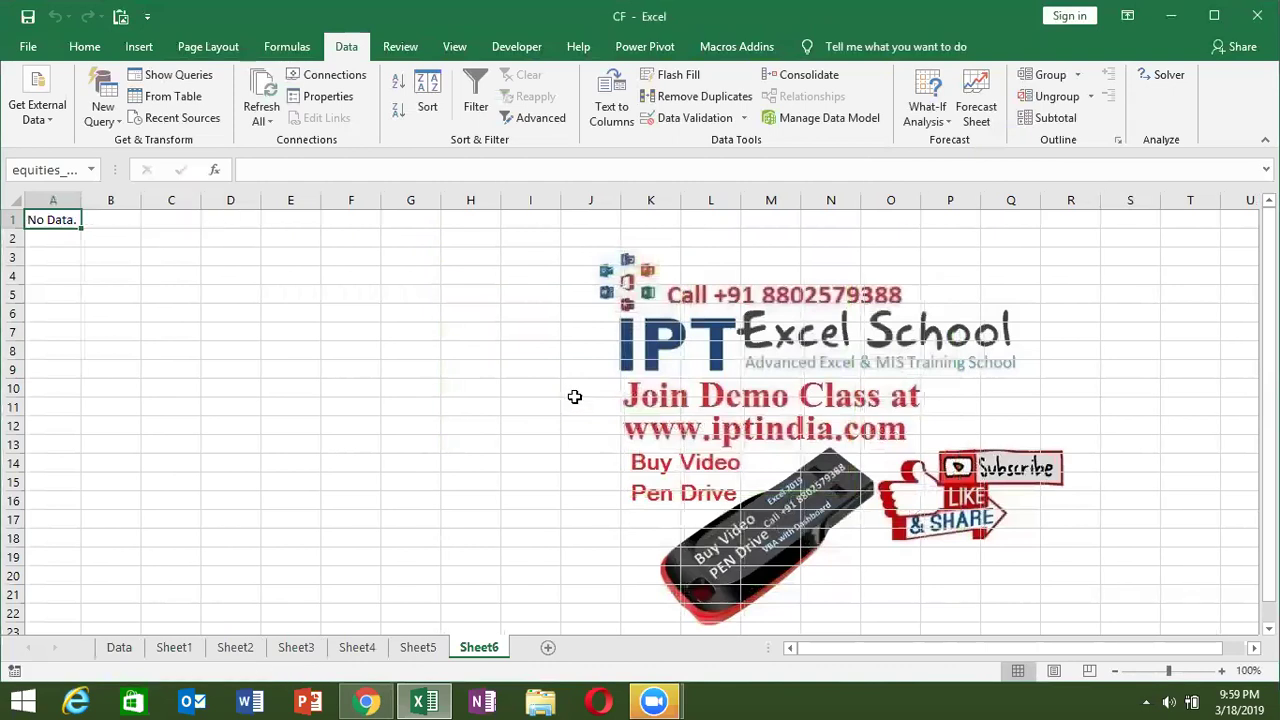
left_click(548, 647)
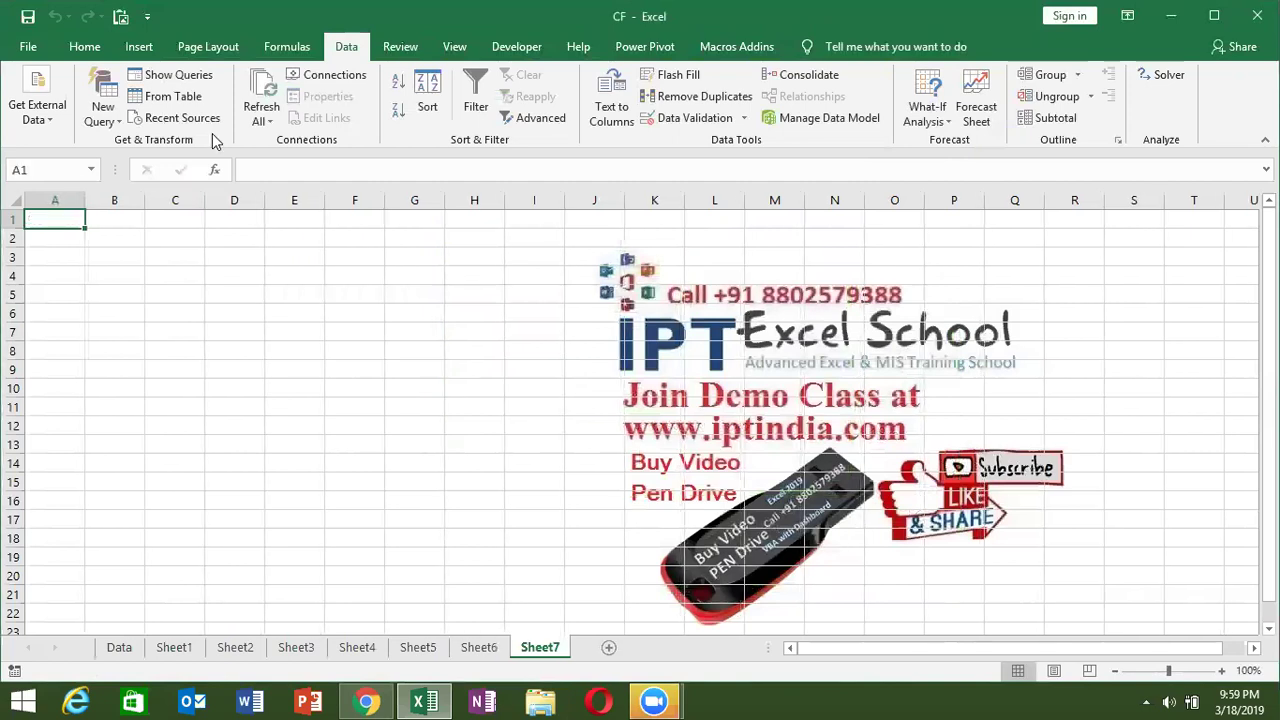
- Reopen NSE's Pre-Open Market page in Chrome, copy its address, and return to Excel
left_click(367, 701)
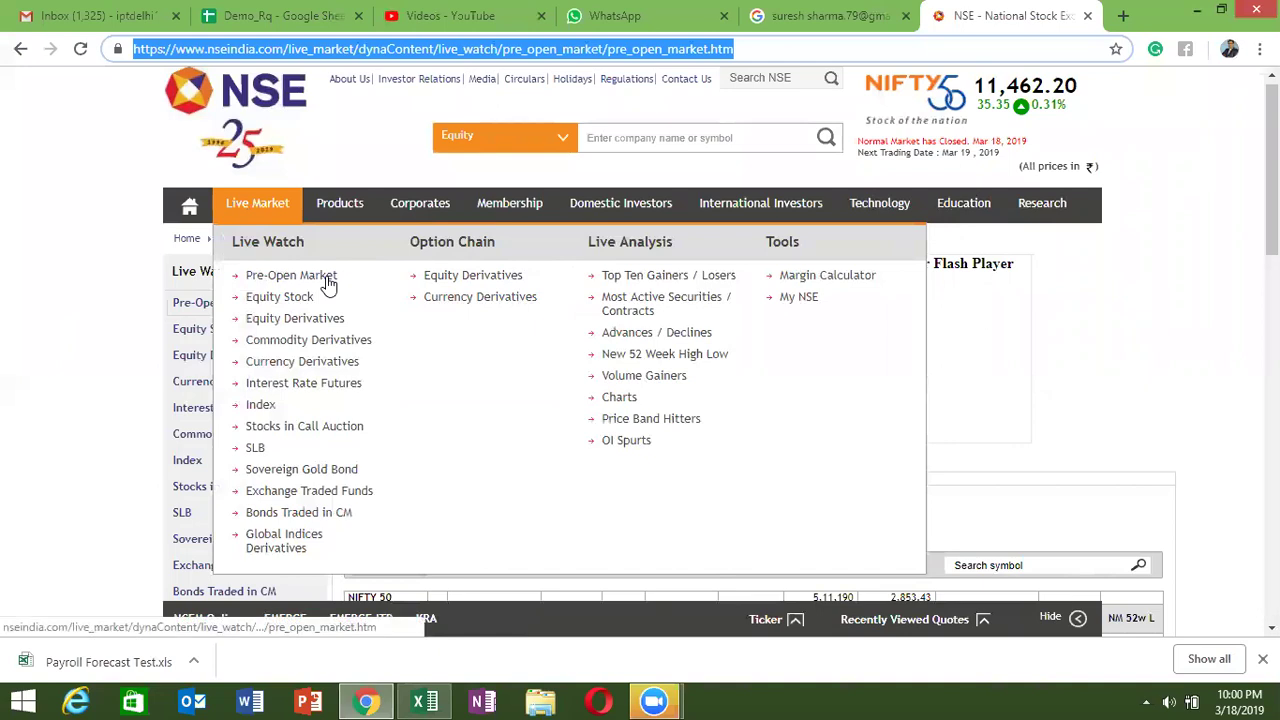
mouse_move(257, 203)
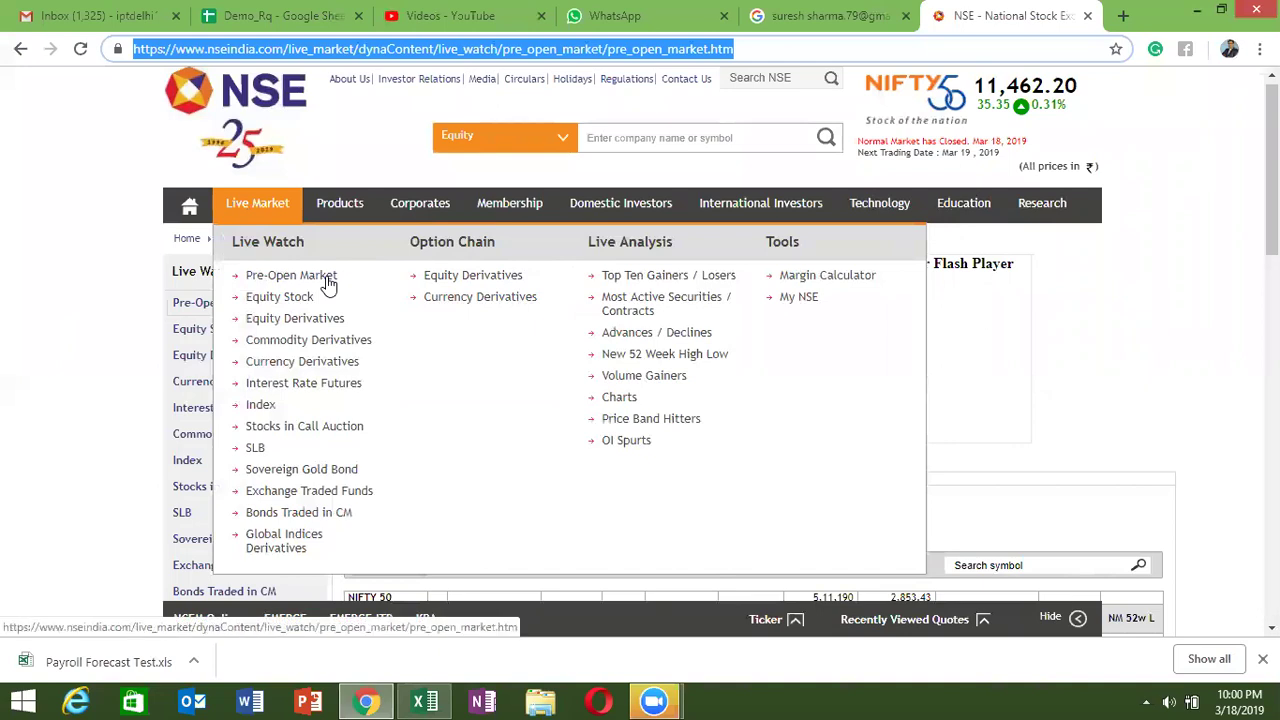
left_click(800, 298)
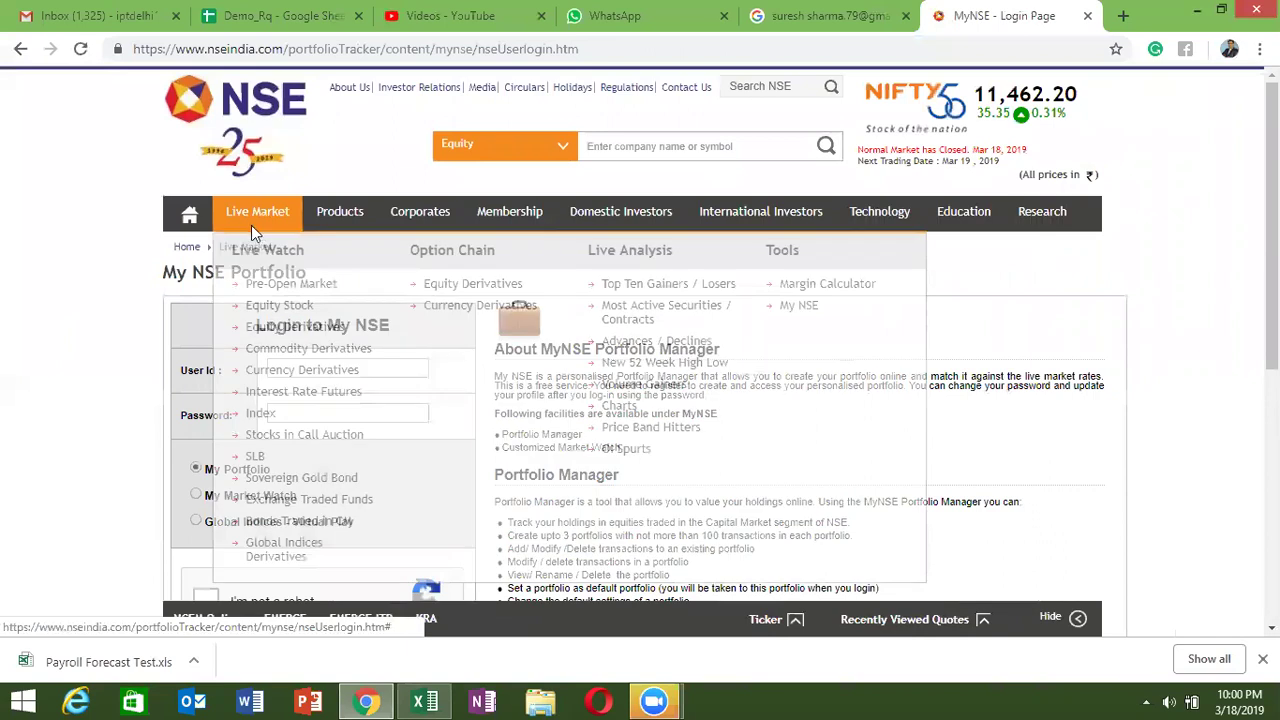
left_click(257, 285)
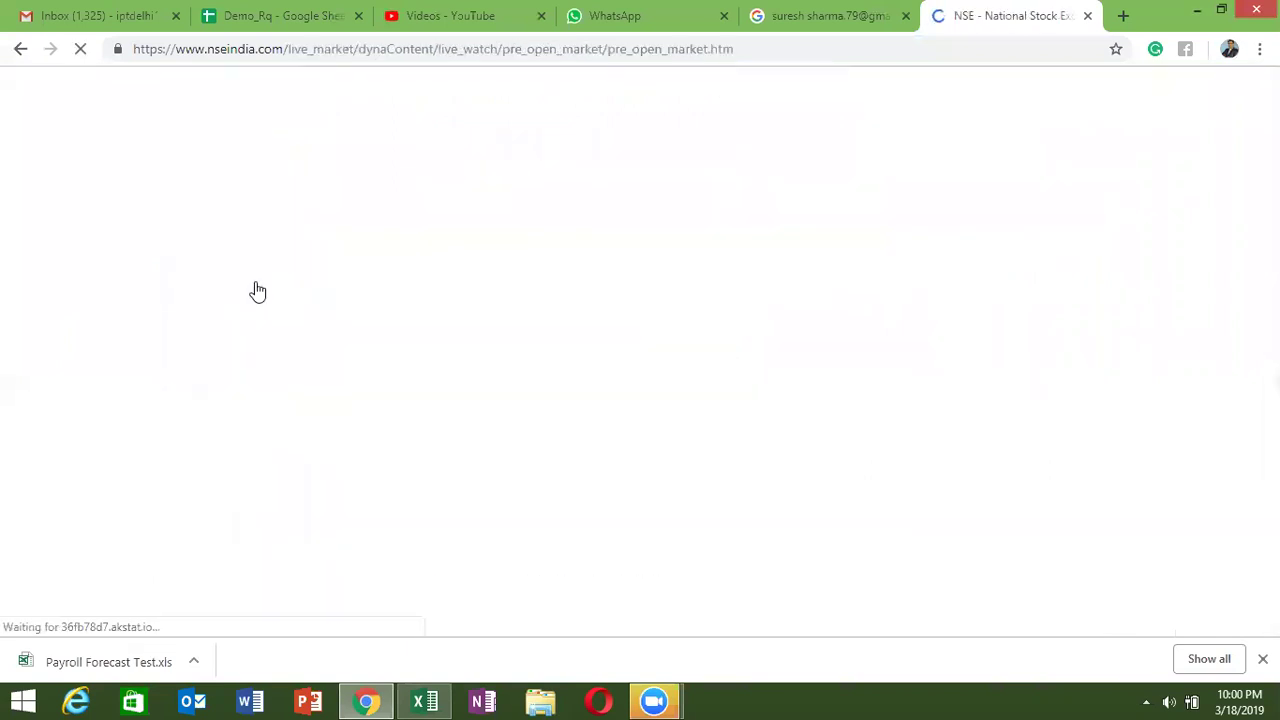
left_click(425, 49)
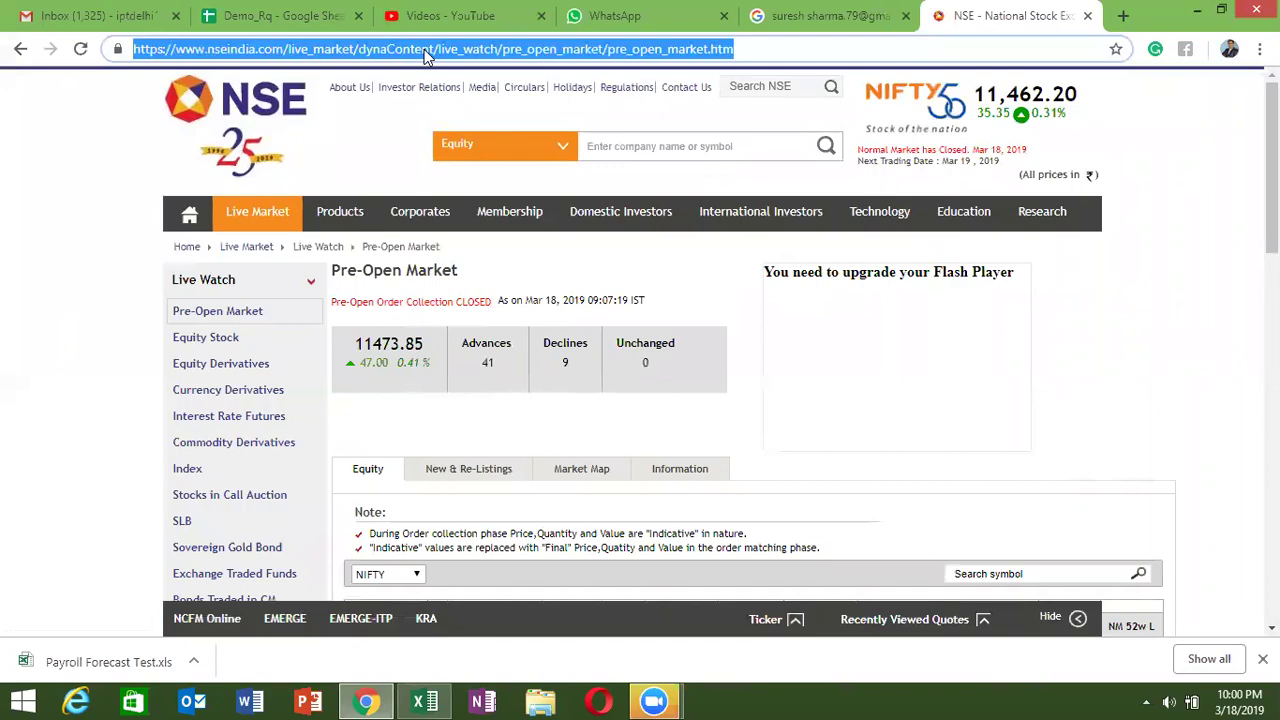
key("alt+Tab")
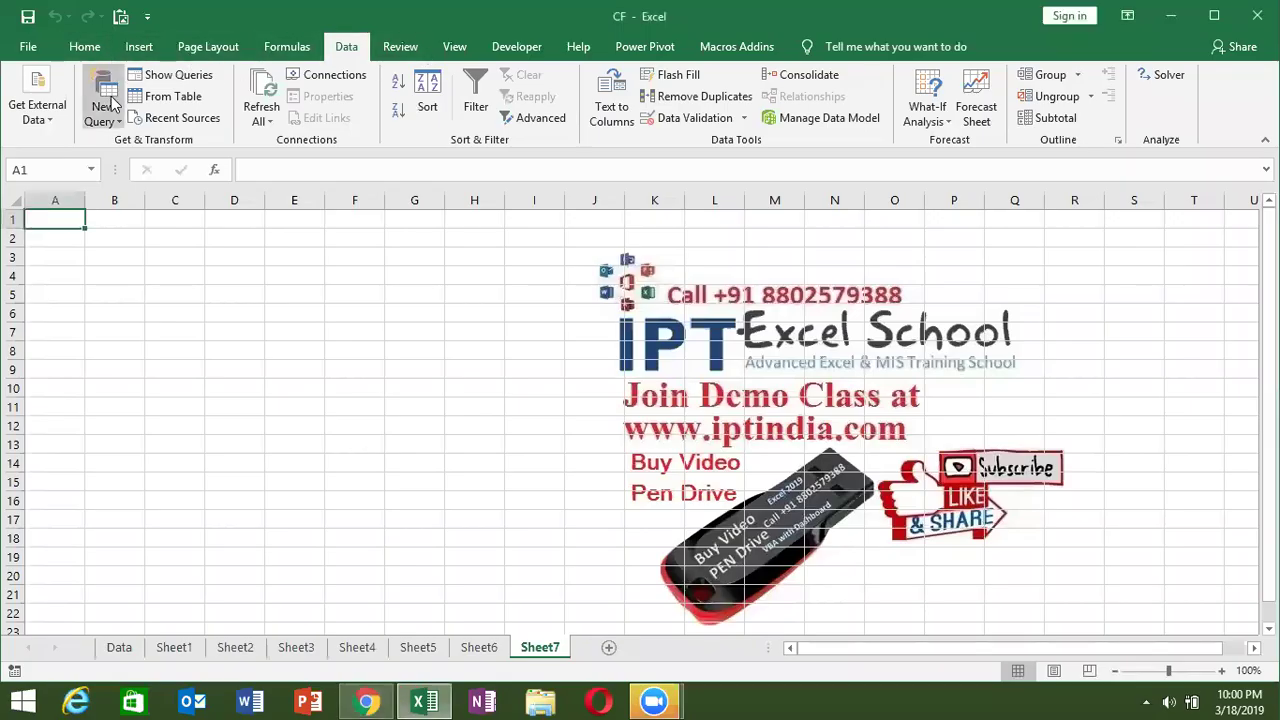
- Start a From Web query on Sheet7 and load the pasted NSE Pre-Open Market address
left_click(105, 112)
mouse_move(150, 154)
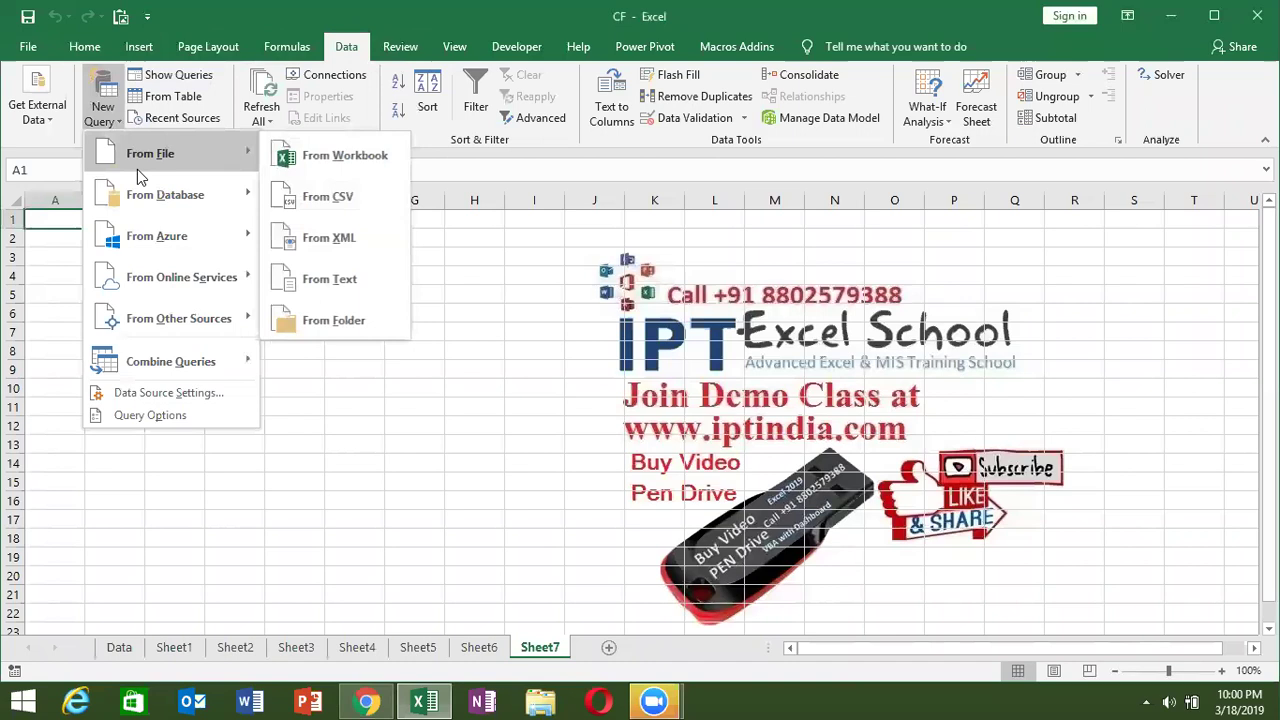
left_click(50, 125)
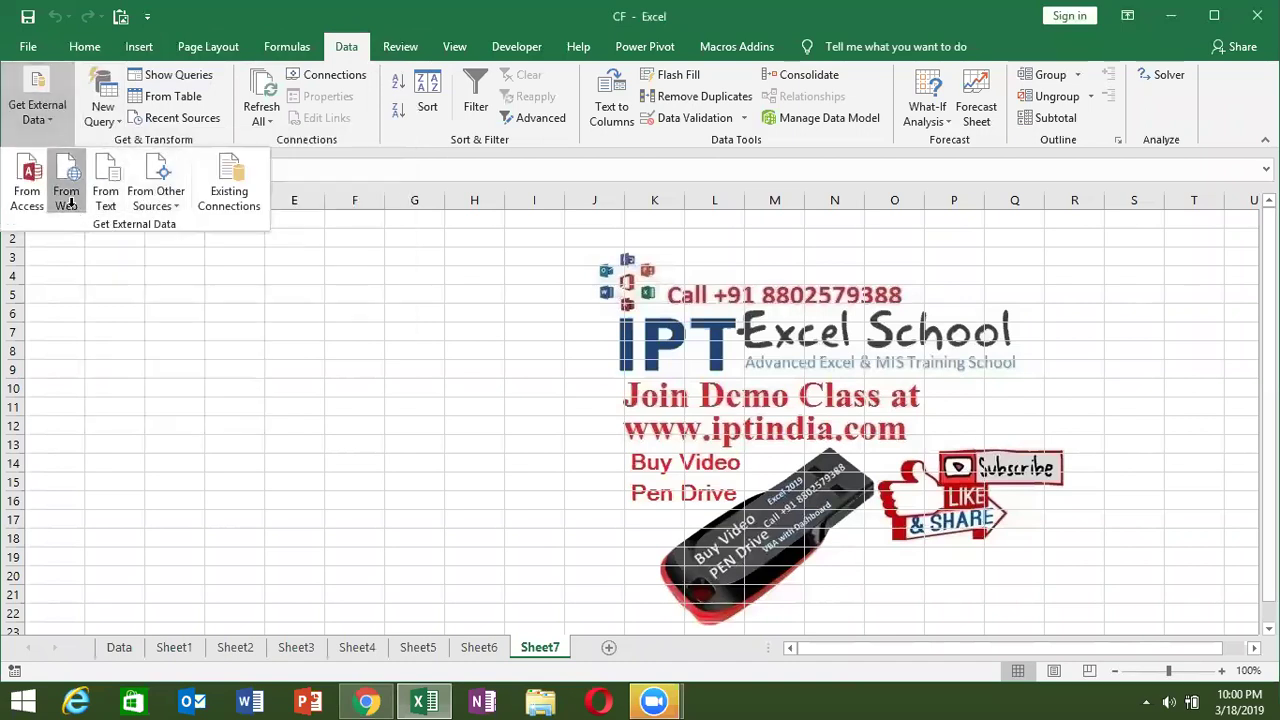
left_click(66, 192)
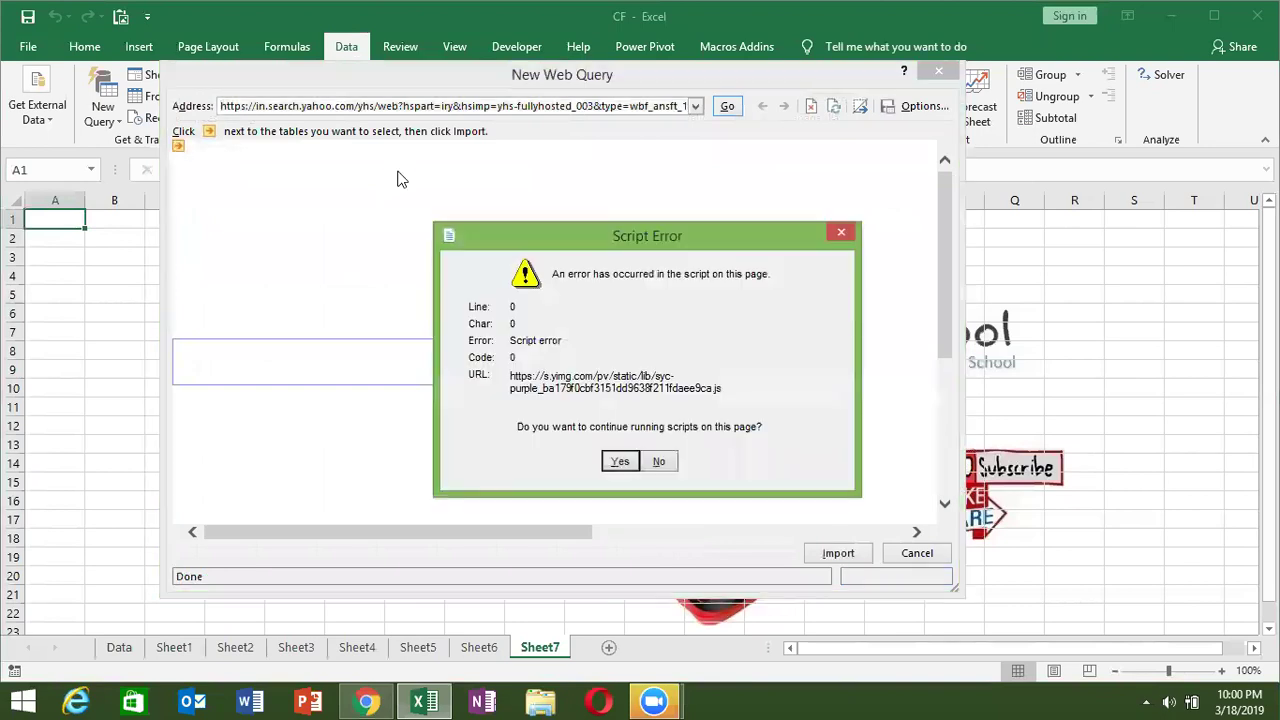
left_click(622, 460)
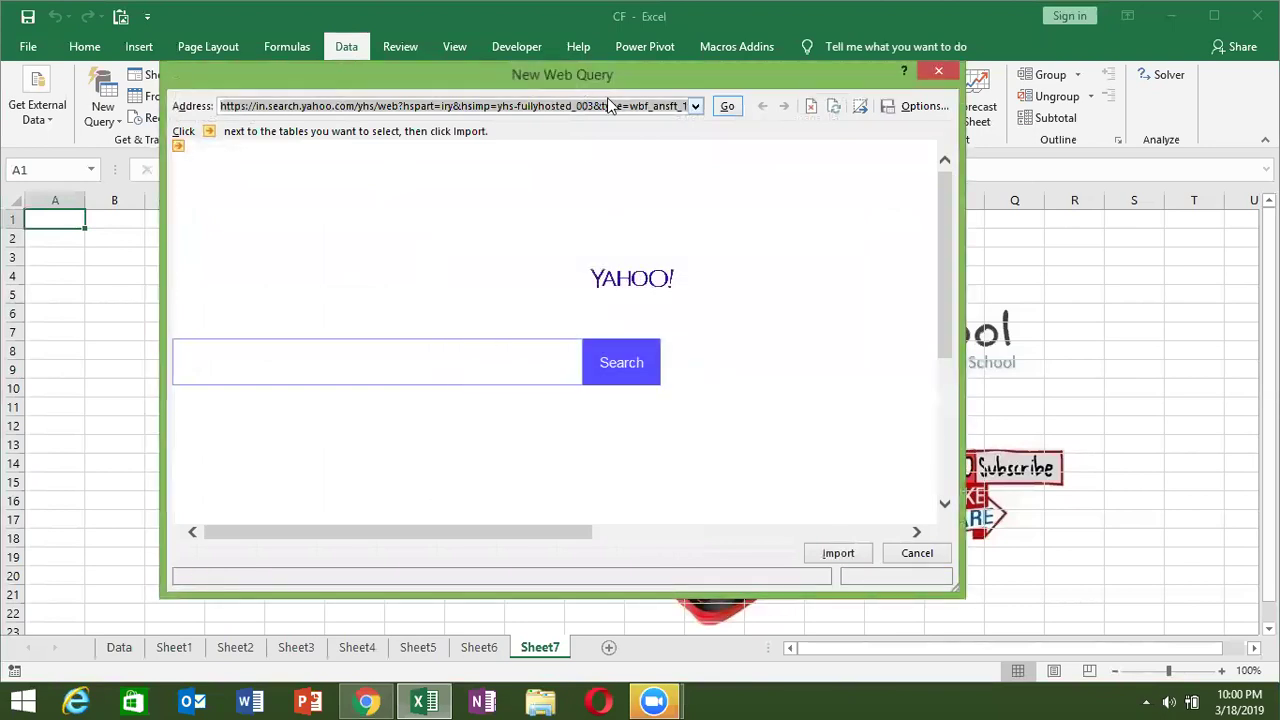
key("ctrl+v")
left_click(727, 106)
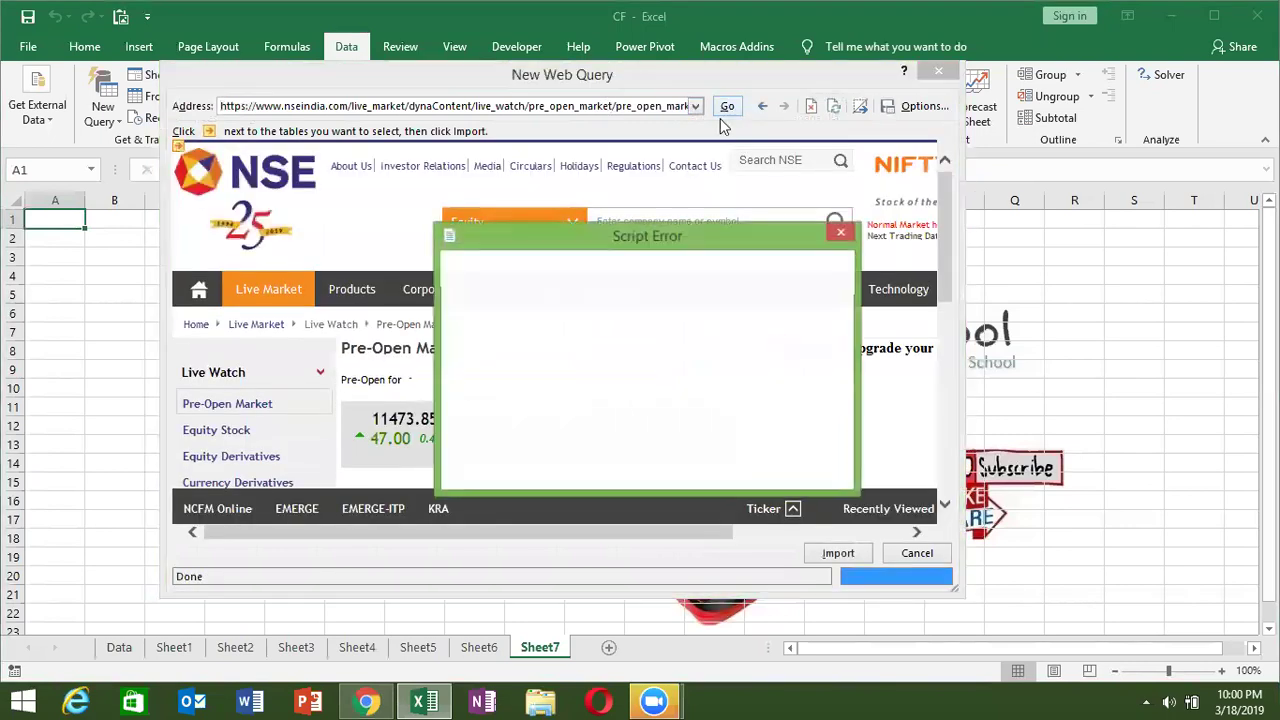
- Preview the Pre-Open Market stock list and import the page, dismissing the script errors
left_click(620, 461)
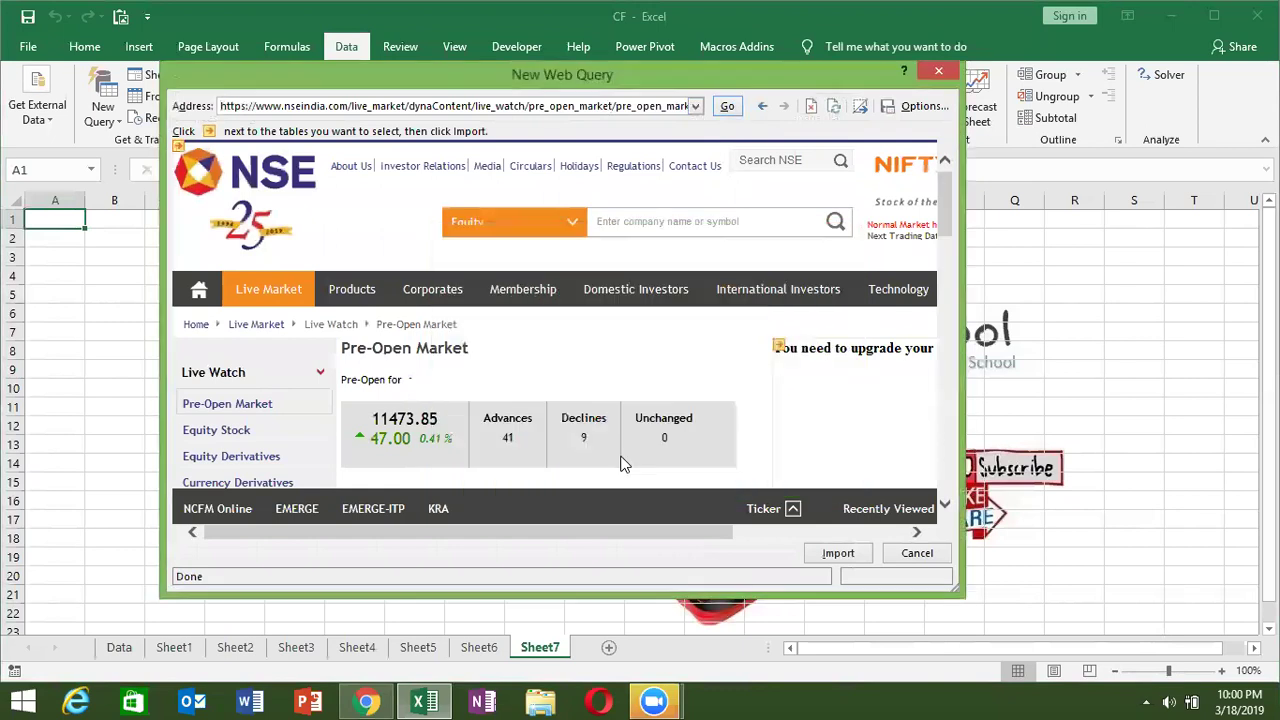
mouse_move(953, 222)
left_mouse_down()
mouse_move(953, 311)
mouse_move(955, 203)
mouse_move(968, 497)
mouse_move(925, 203)
left_mouse_up()
mouse_move(956, 204)
left_mouse_down()
mouse_move(952, 229)
mouse_move(950, 208)
left_mouse_up()
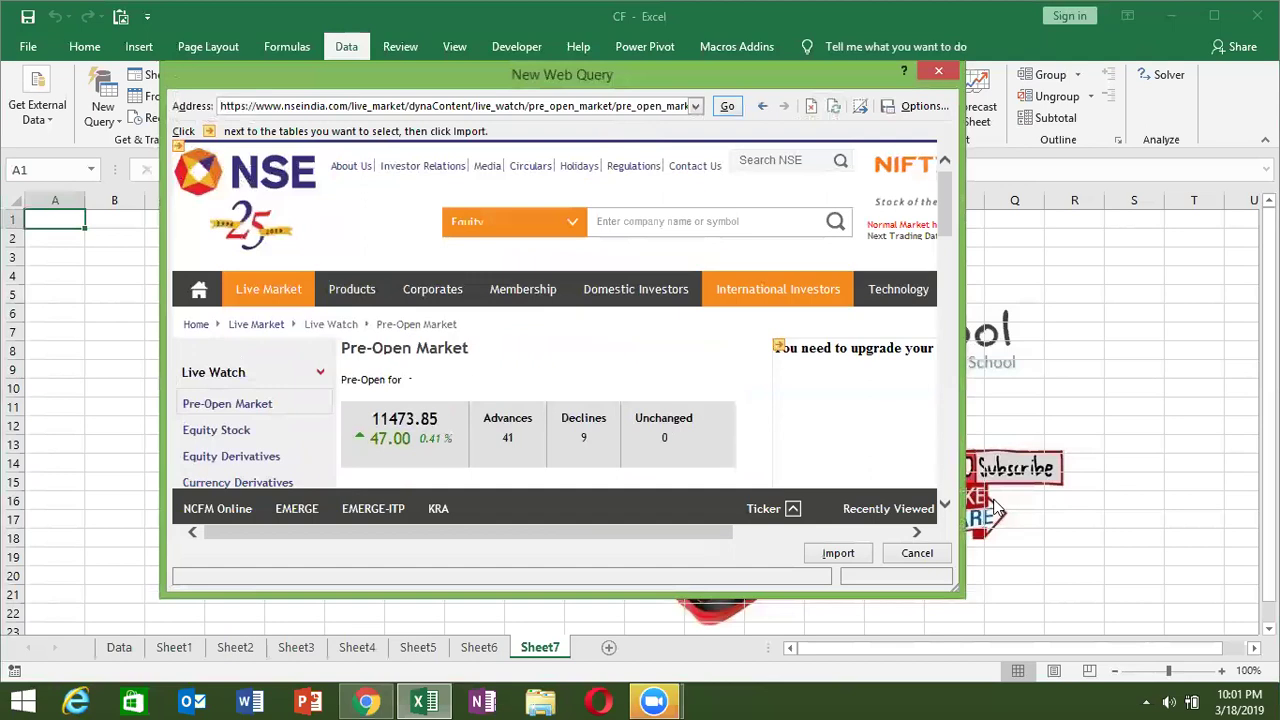
left_click(838, 553)
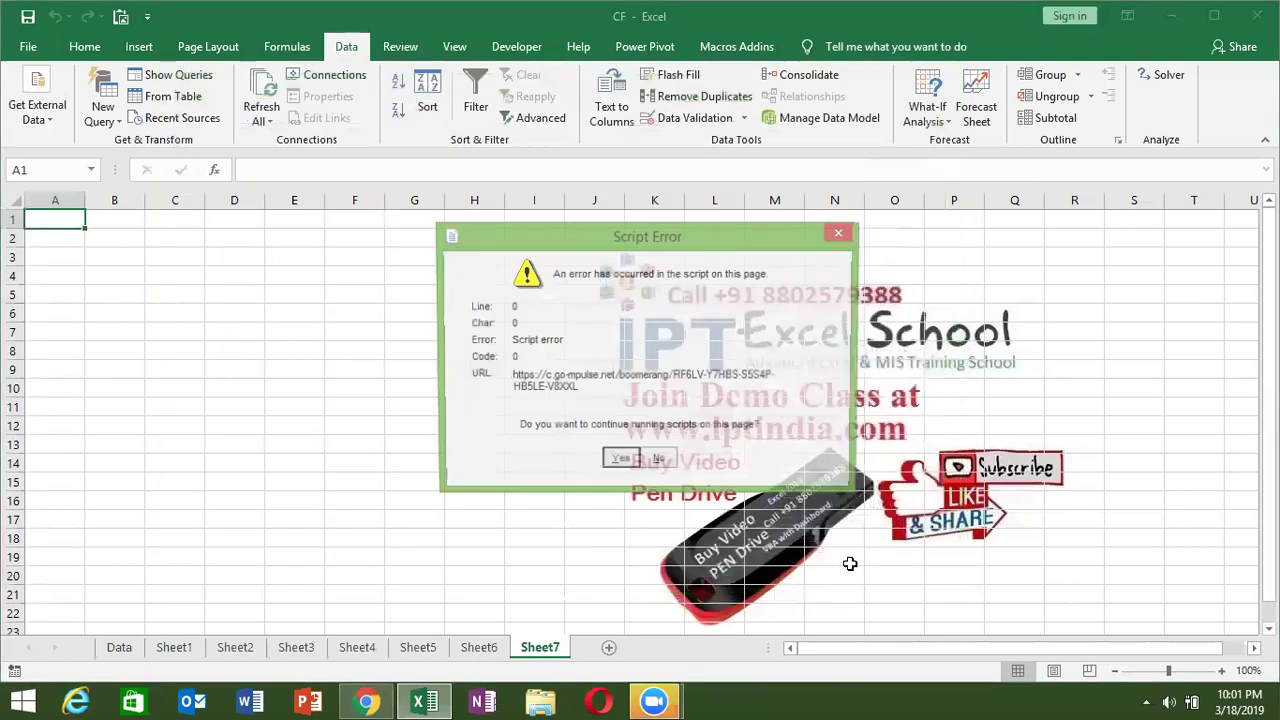
left_click(637, 460)
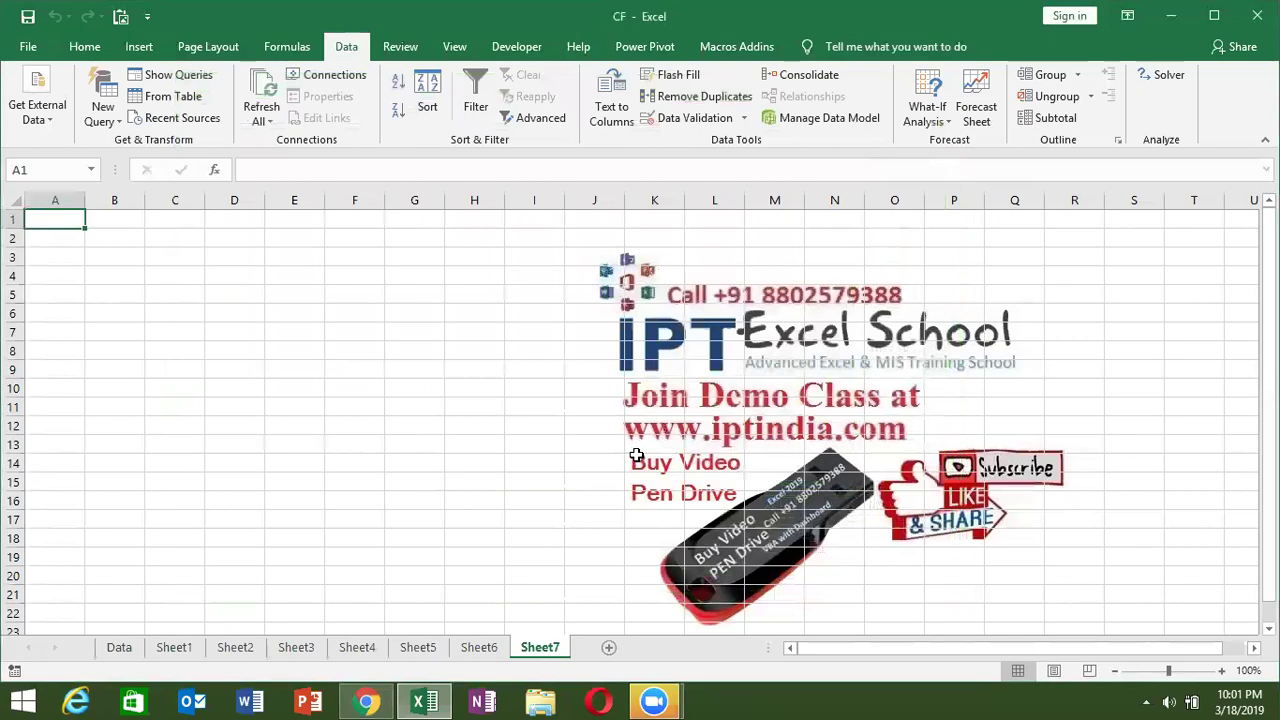
- Place the Pre-Open Market import at A1 of Sheet7 and review the imported text
left_click(562, 390)
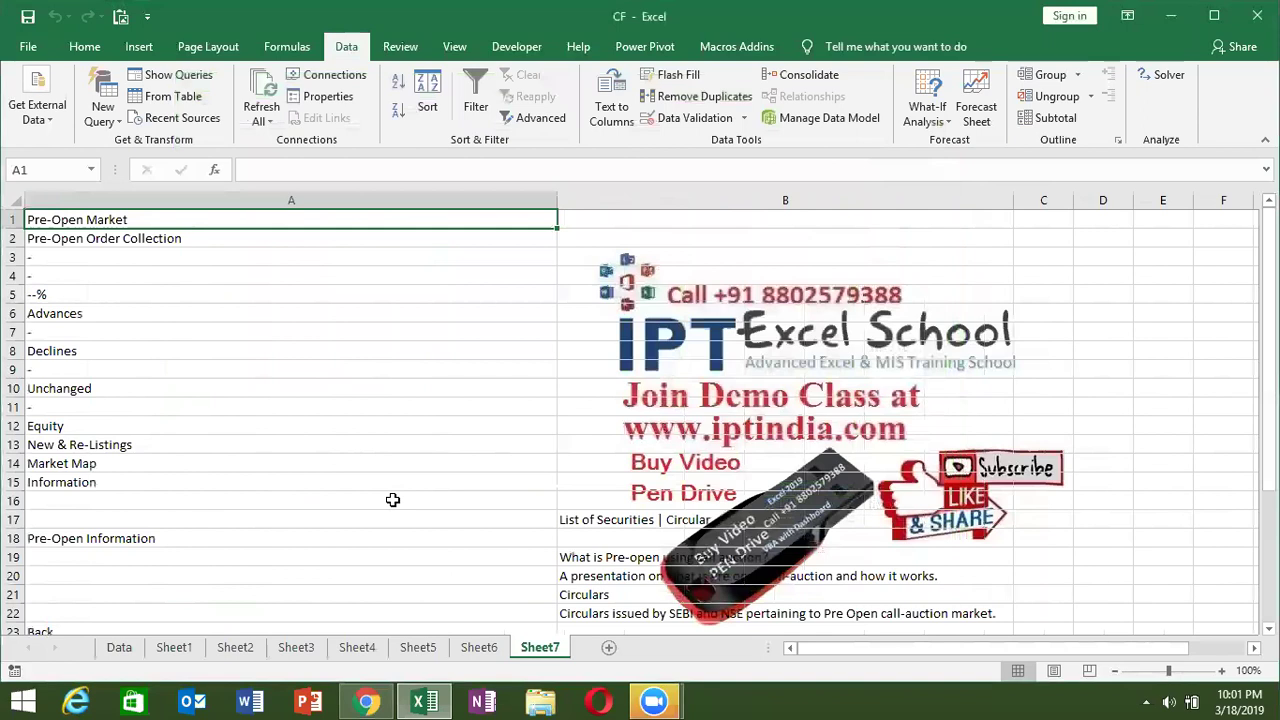
key("Down")
key("Down")
key("Down")
key("Down")
key("Down")
key("Down")
key("Down")
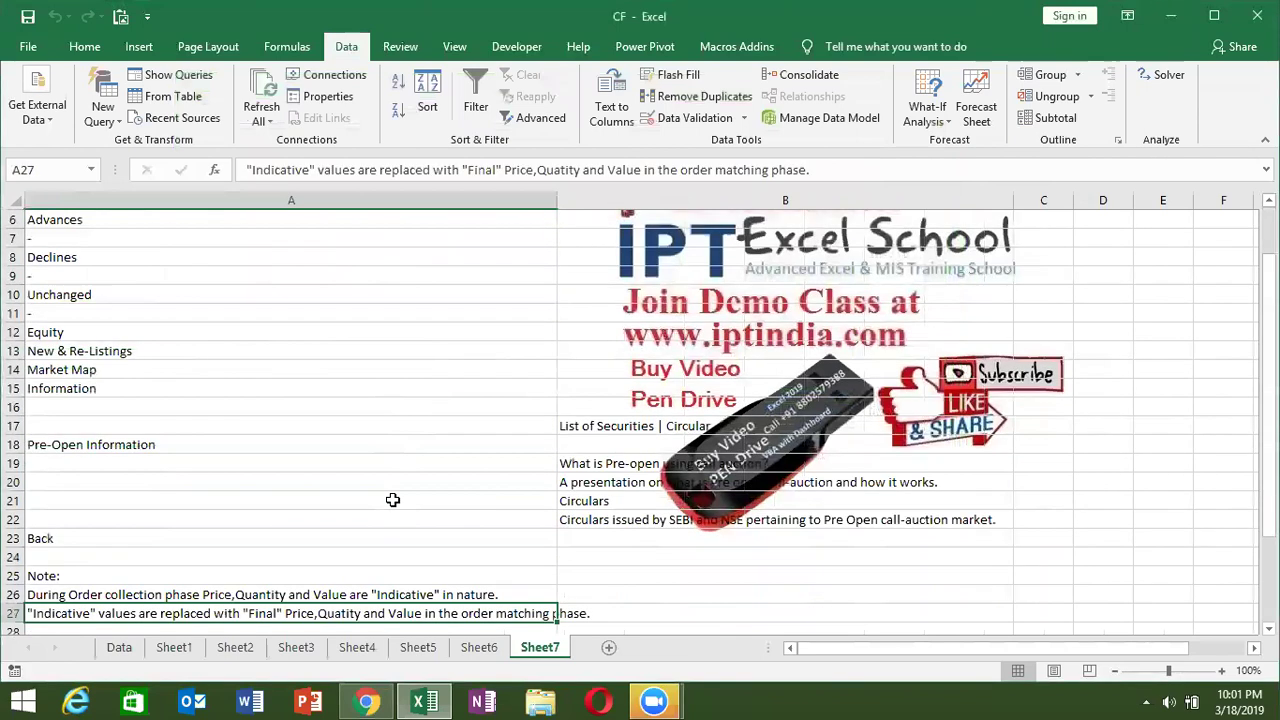
key("Down")
key("Down")
key("Down")
- Add Sheet8 and start another From Web query
left_click(612, 647)
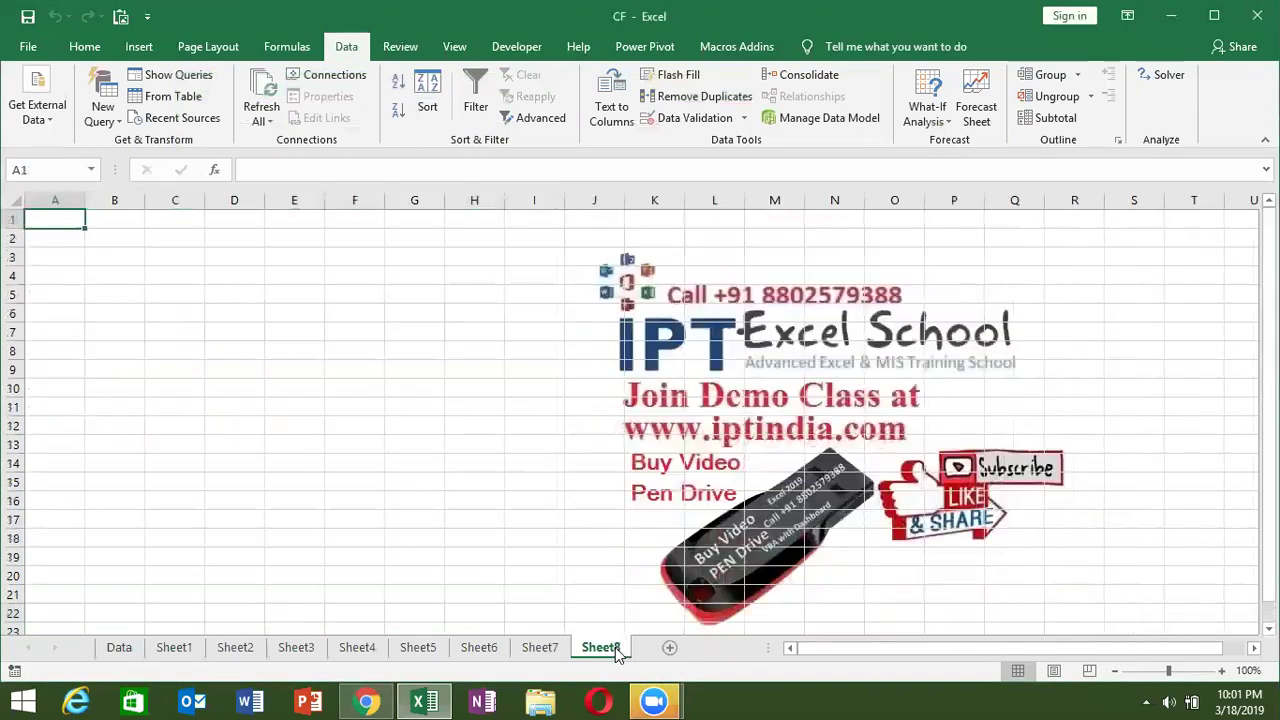
left_click(37, 110)
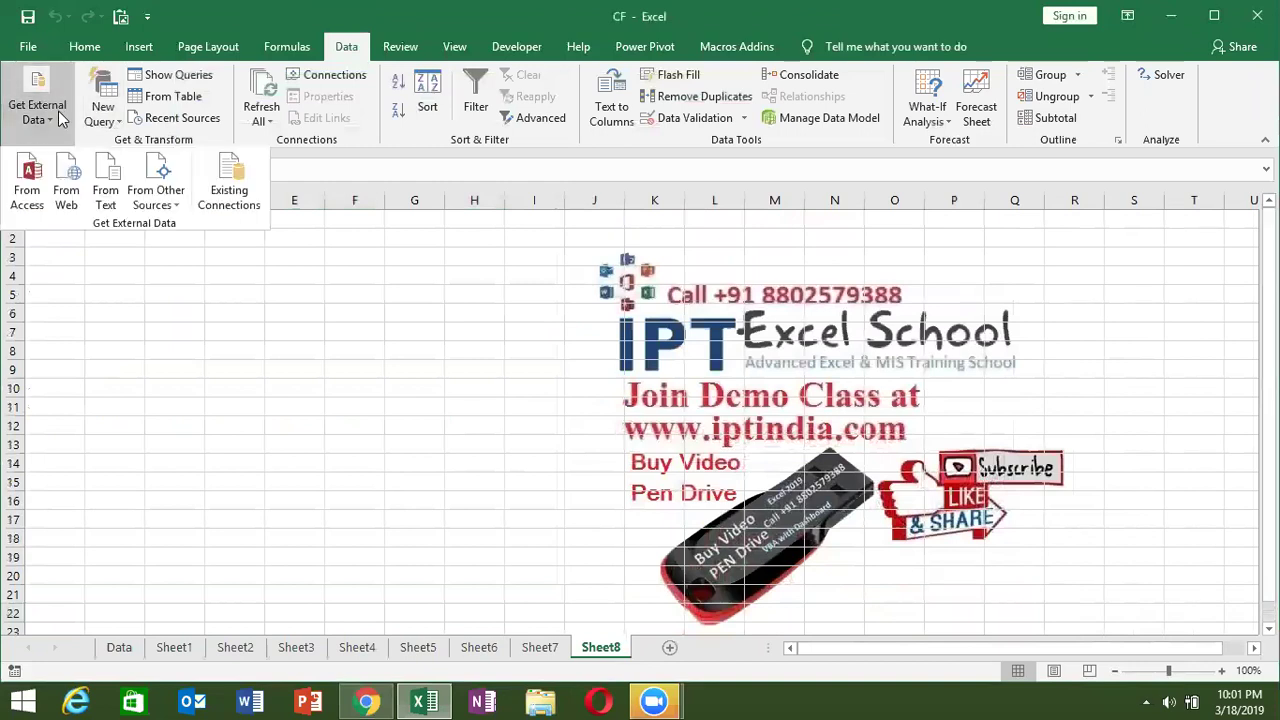
left_click(70, 186)
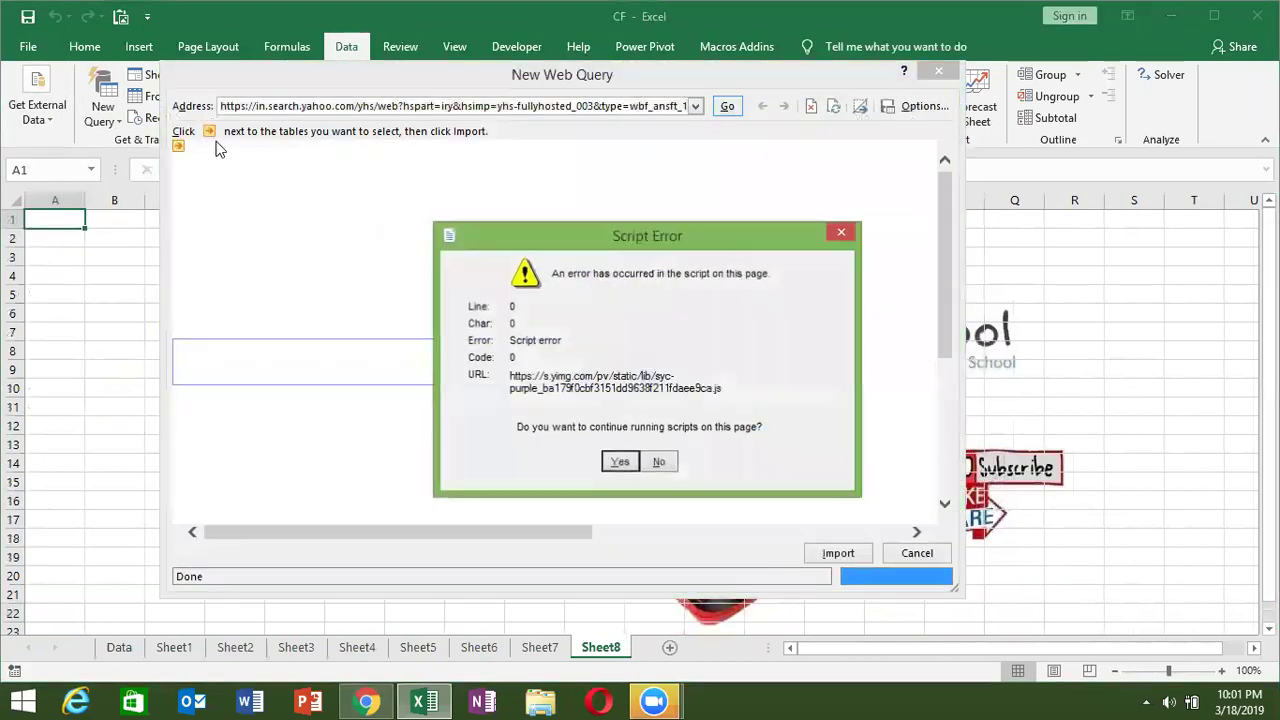
- Load gmail.com in the web query window
left_click(620, 461)
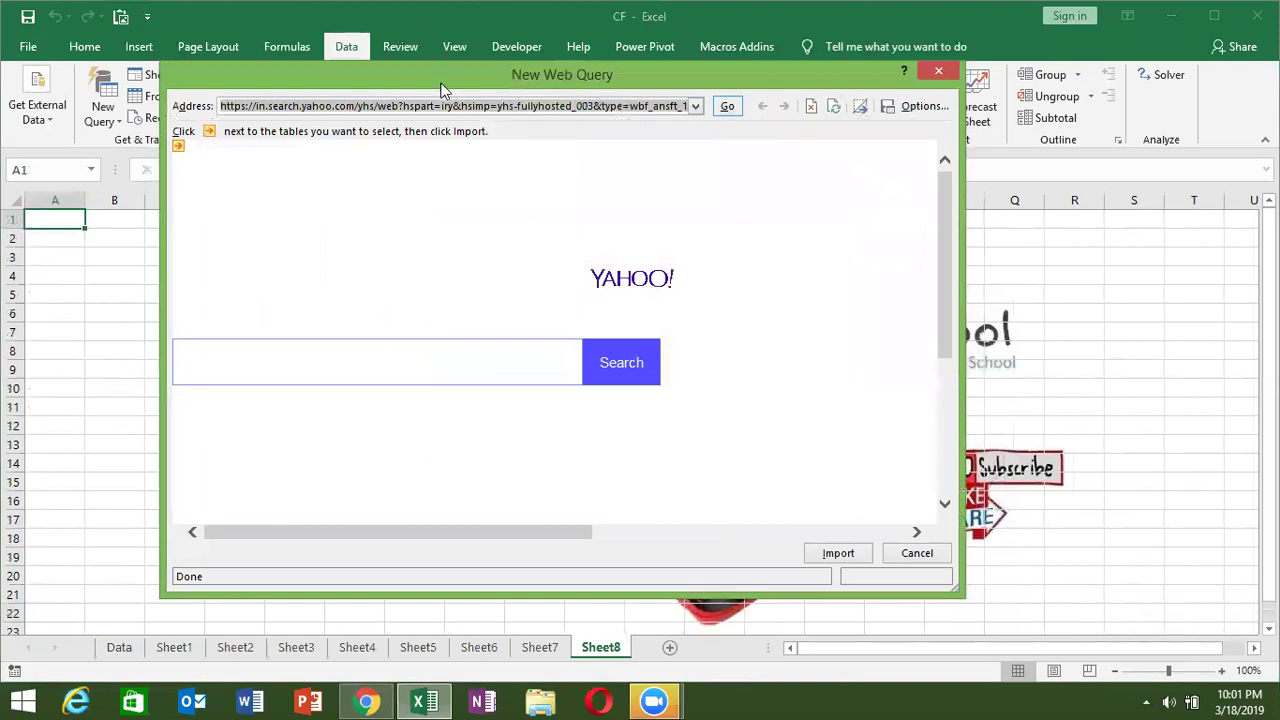
type("gmail.com")
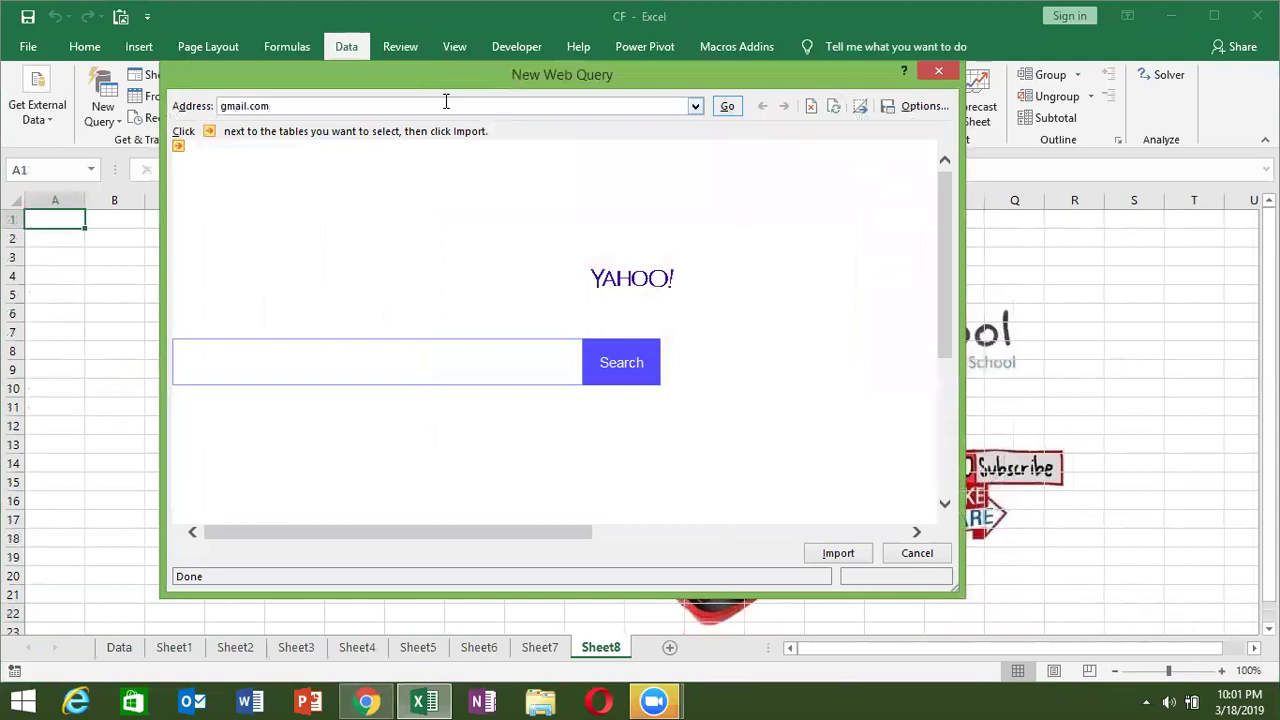
key("Return")
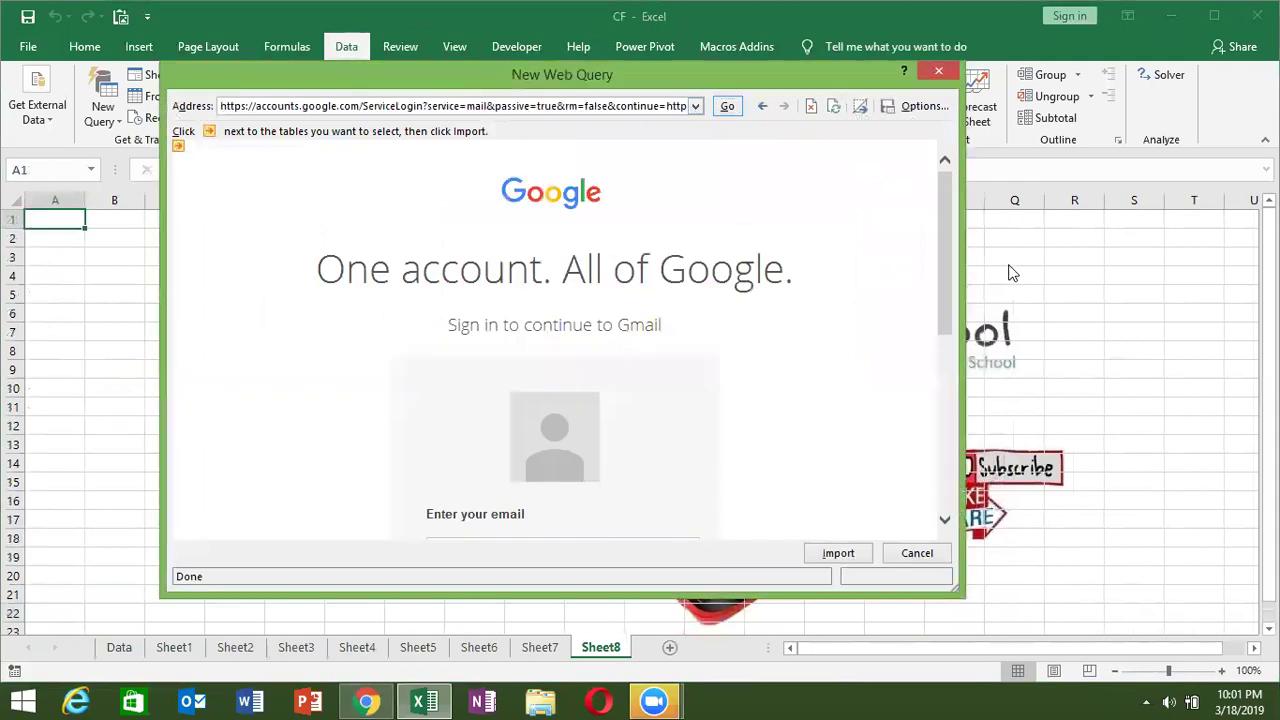
left_click_drag(946, 270, 952, 349)
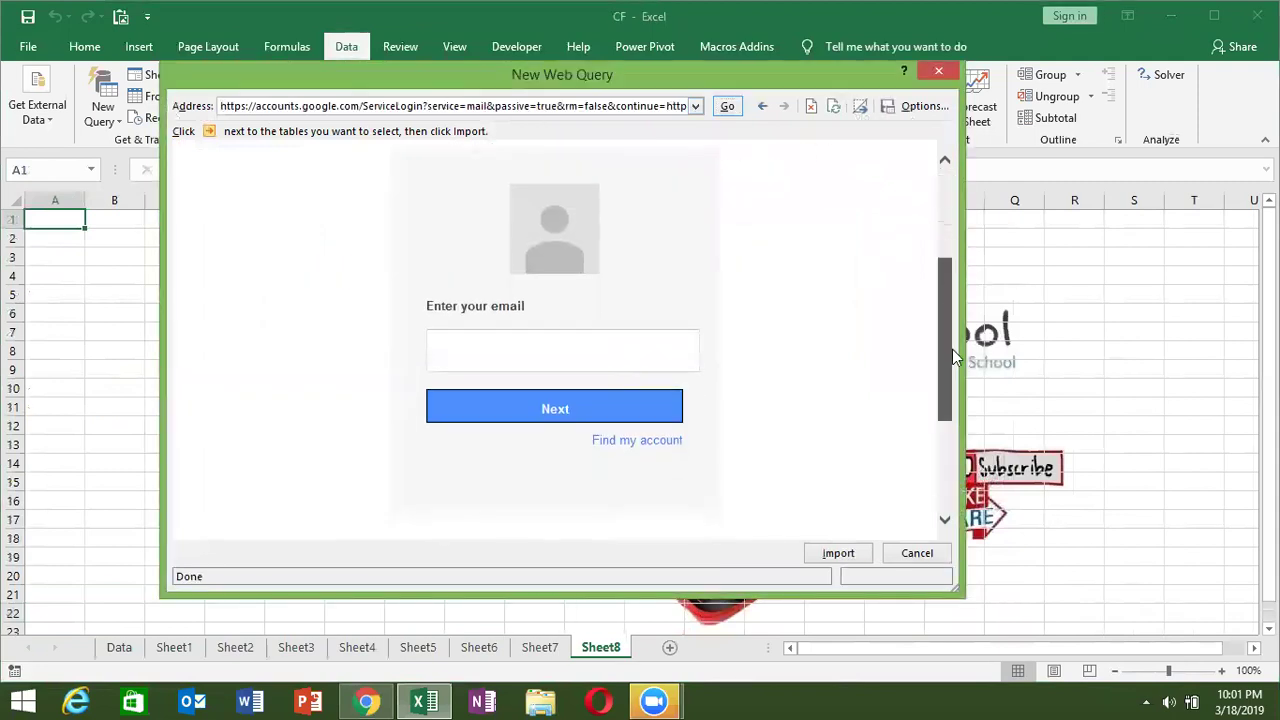
- Sign in to Gmail with the account e-mail and password
left_click(652, 355)
left_click(602, 390)
left_click(586, 418)
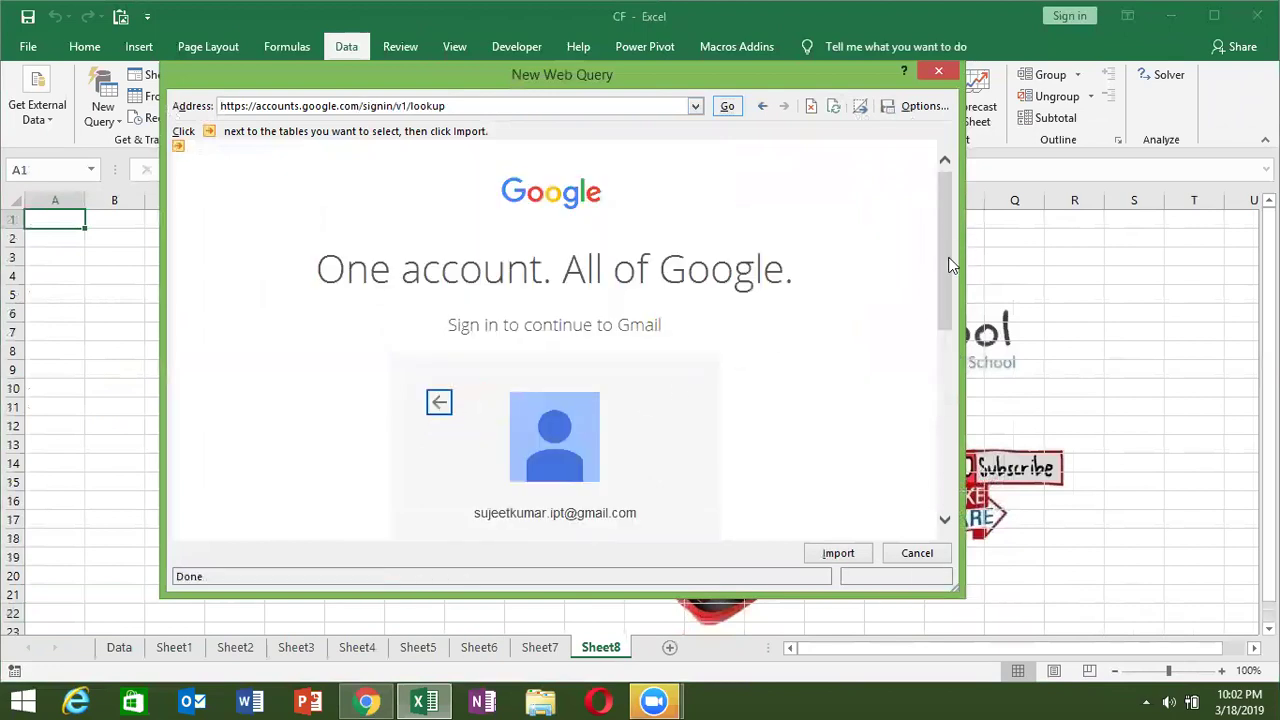
scroll(939, 334, "down", 2)
scroll(928, 343, "down", 2)
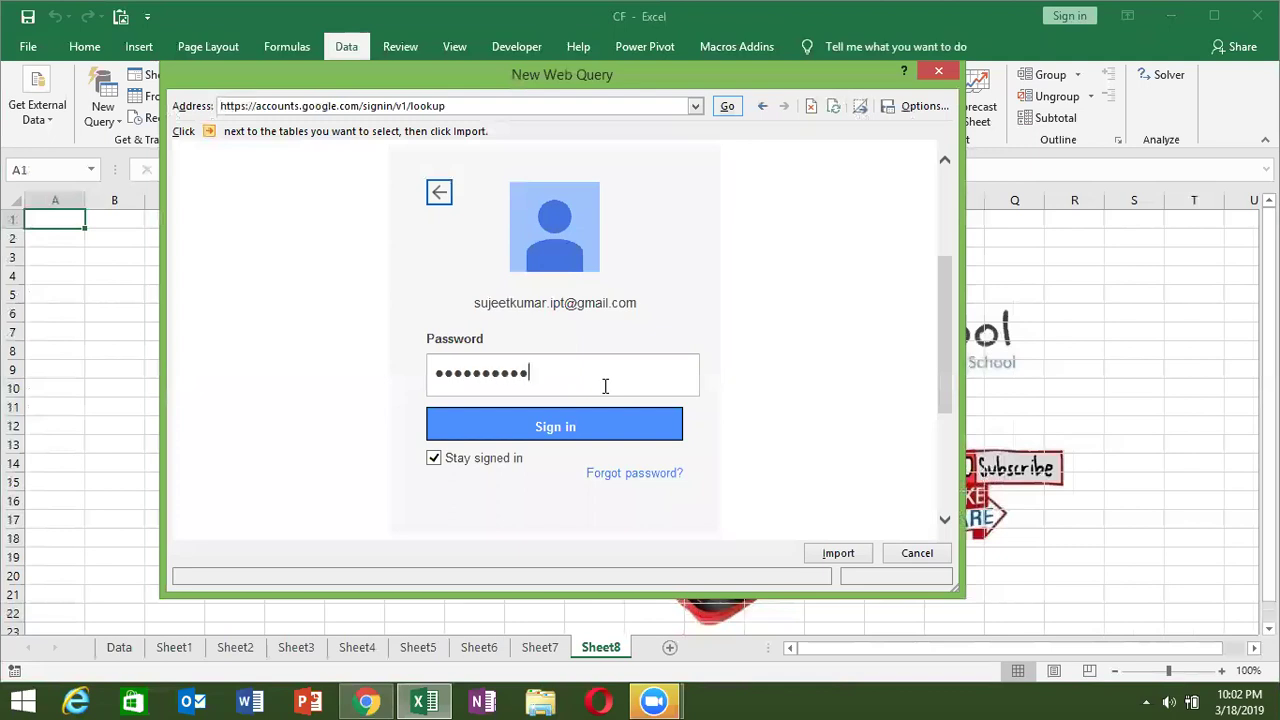
left_click(601, 436)
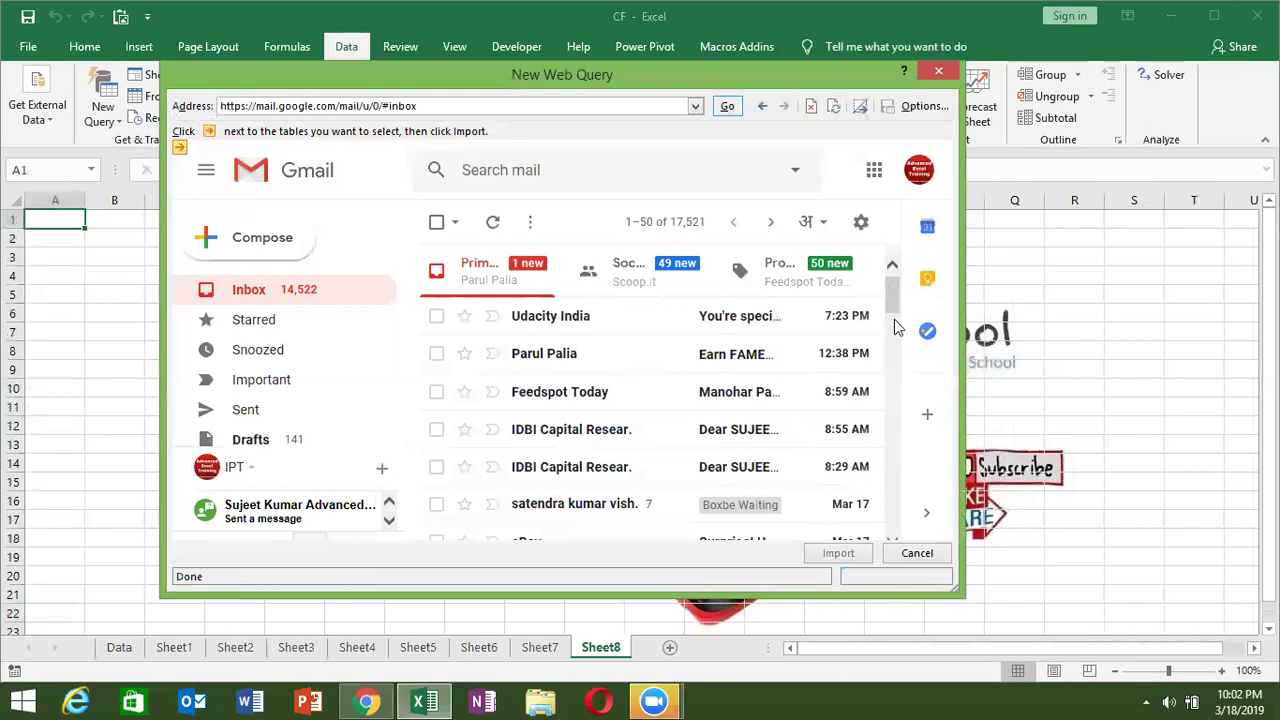
- Mark the whole Gmail page with the yellow arrow and import it
left_click(890, 350)
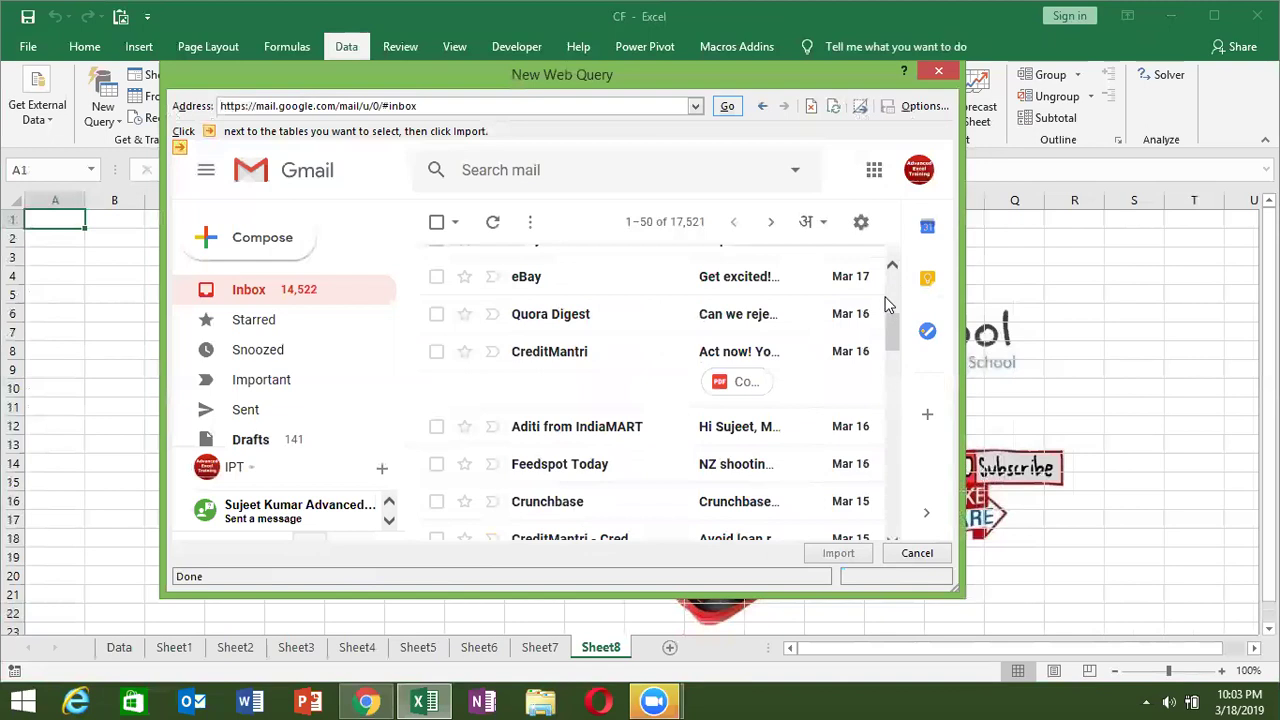
scroll(887, 303, "up", 3)
scroll(892, 276, "up", 2)
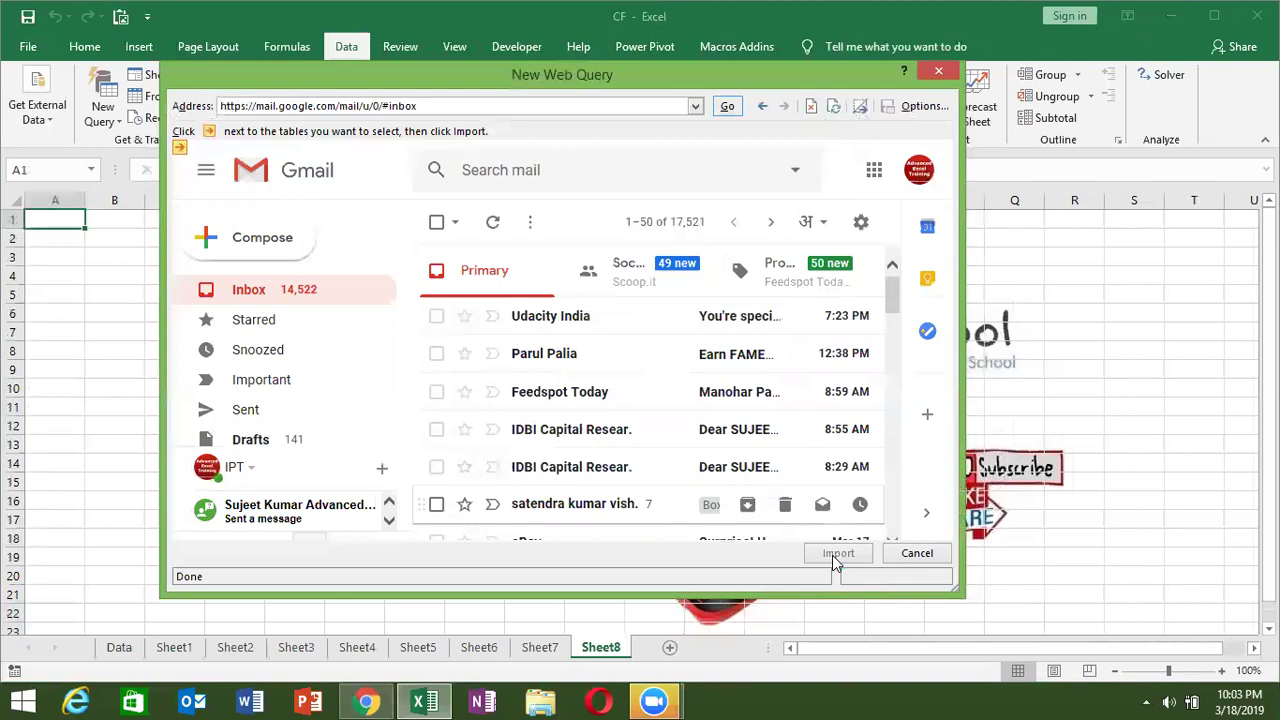
left_click(180, 147)
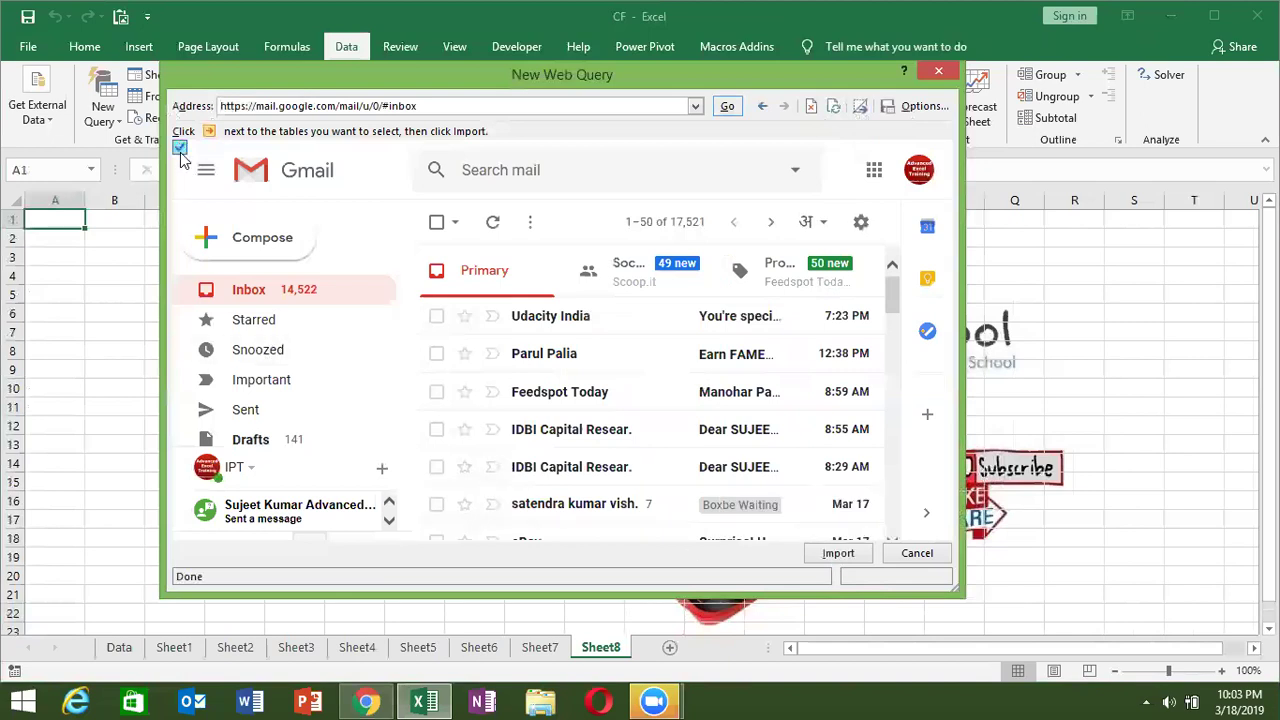
left_click(836, 554)
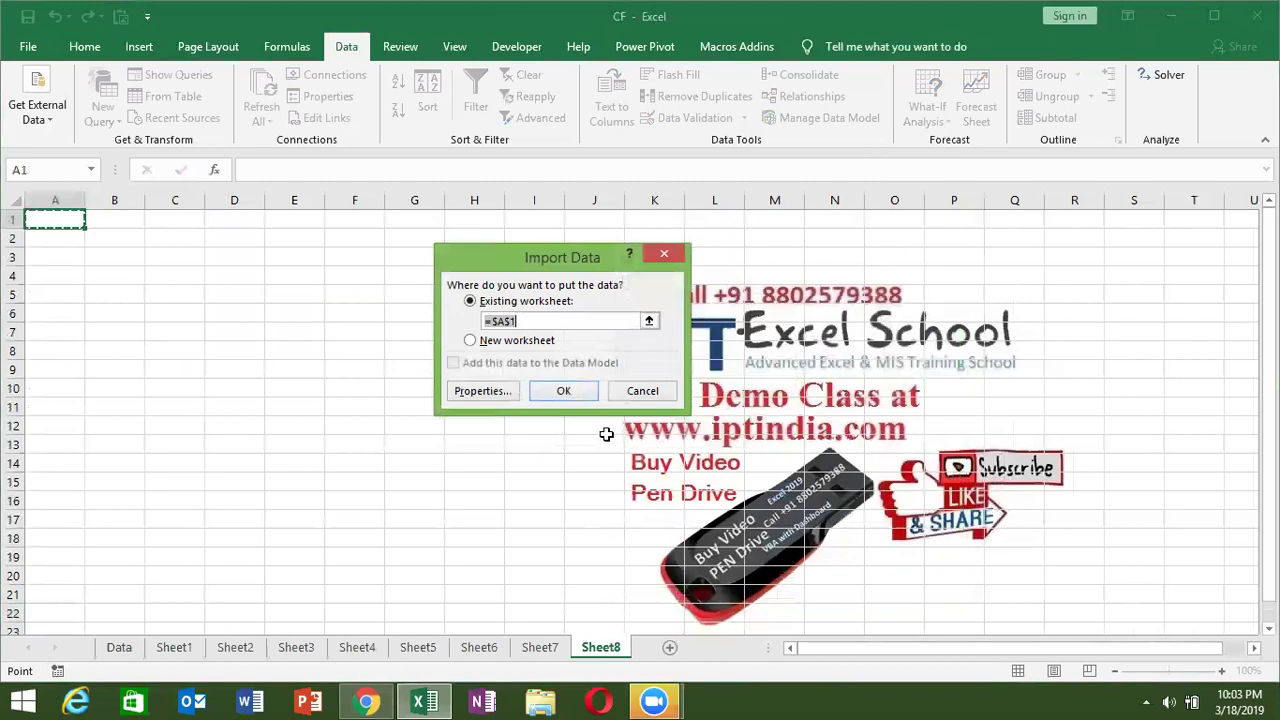
- Place the Gmail import at A1 and review its JavaScript-required notice
left_click(563, 391)
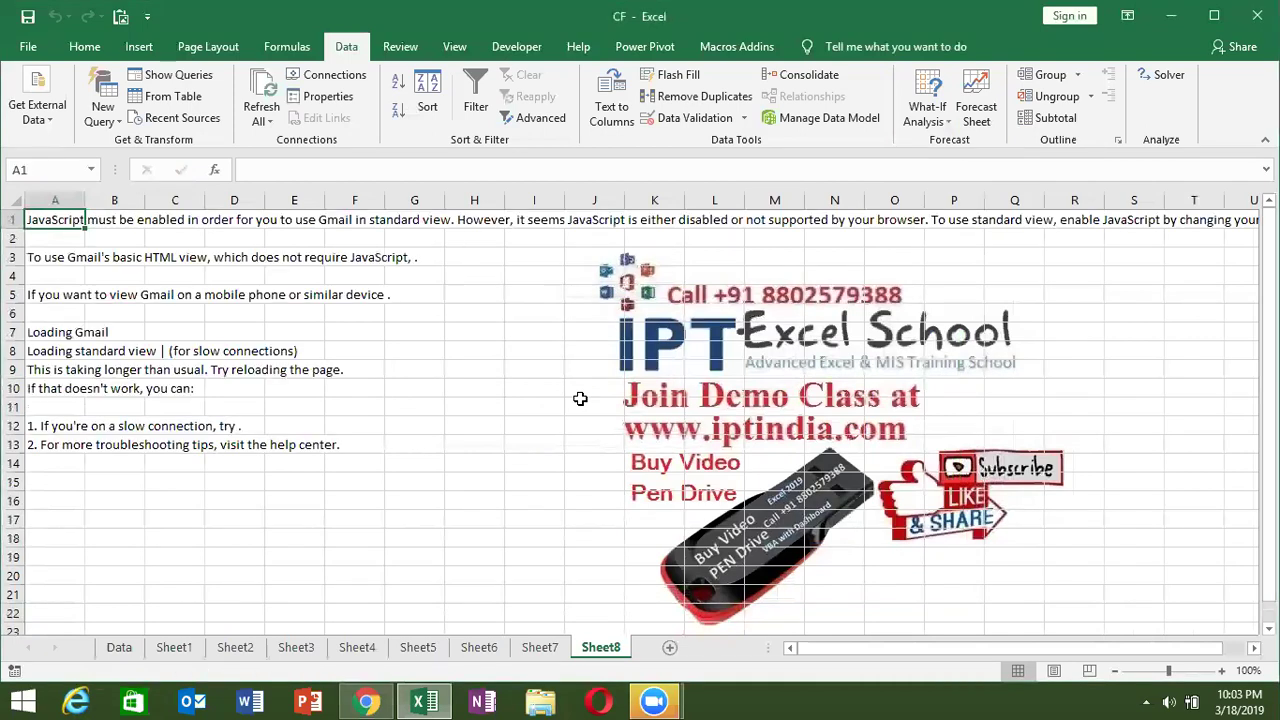
key("Down")
key("Down")
key("Down")
key("Down")
key("Down")
key("Down")
key("Down")
key("Down")
key("Down")
key("Down")
key("Down")
key("Down")
key("Down")
key("Up")
key("Up")
key("Up")
key("Up")
key("Up")
key("Up")
key("Up")
key("Up")
key("Up")
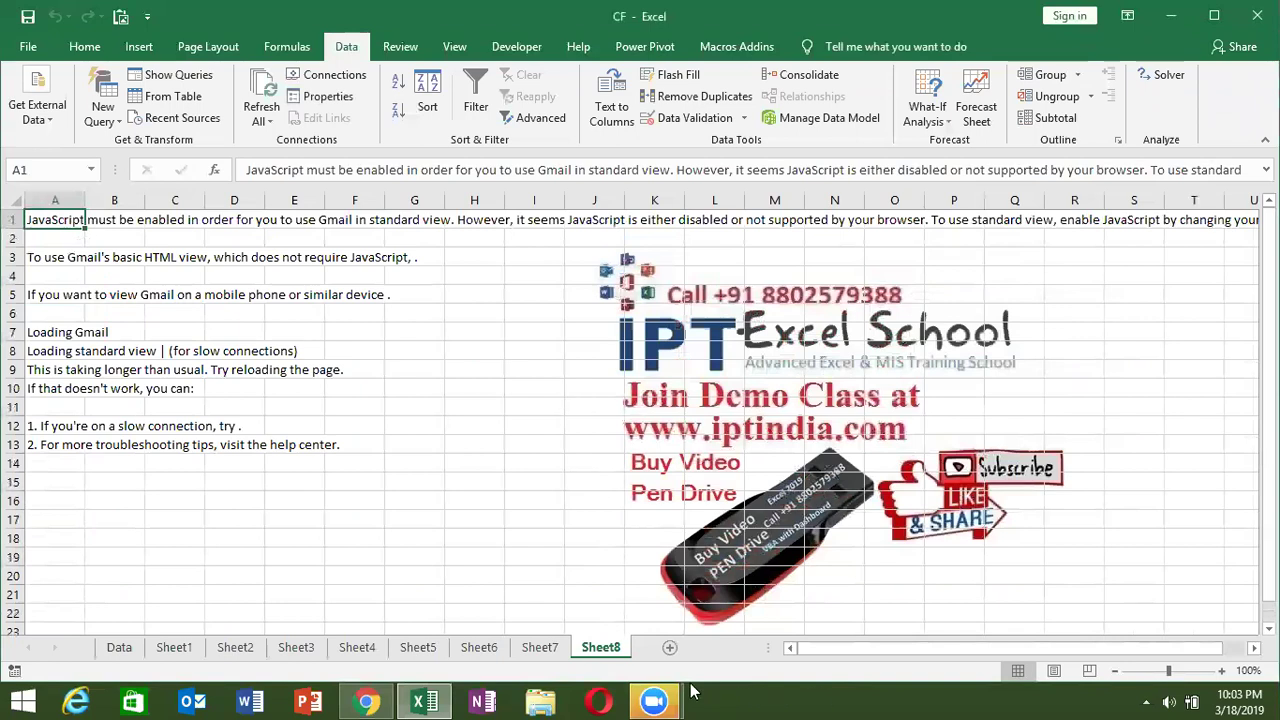
mouse_move(367, 701)
left_click(478, 336)
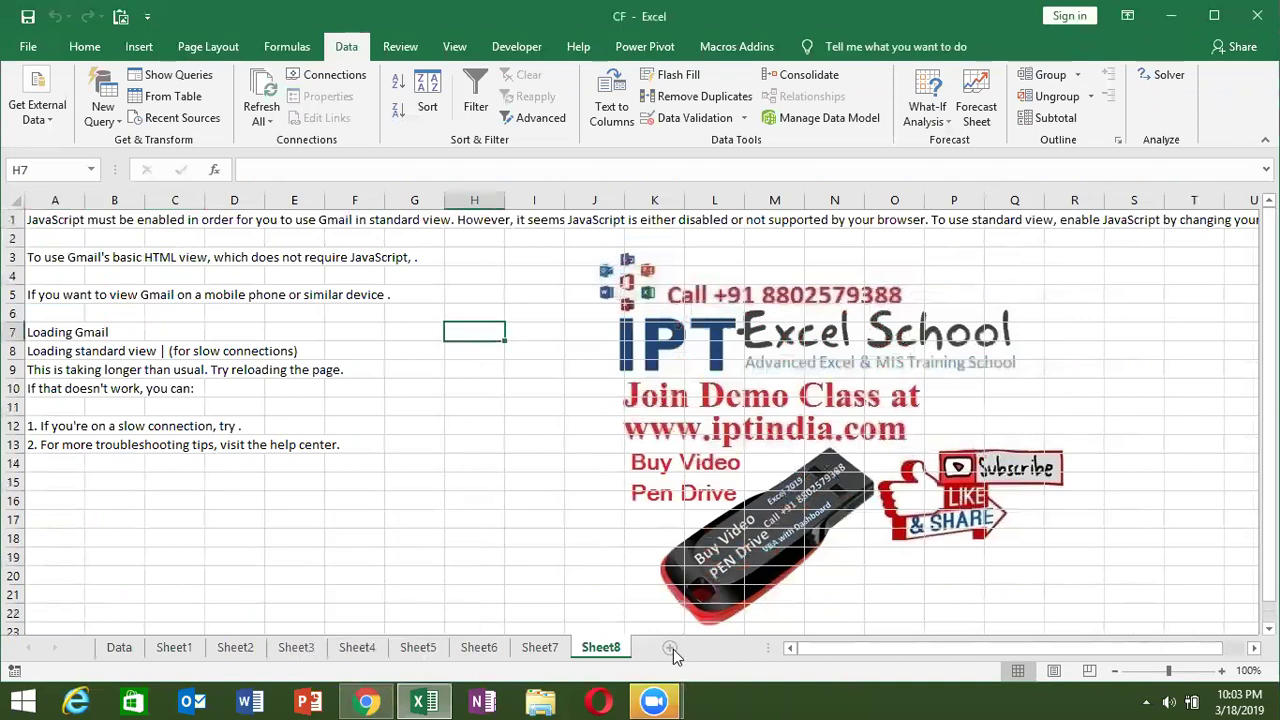
- Add Sheet9 and start a Power Query import via New Query > From Other Sources > From Web
left_click(670, 648)
left_click(50, 120)
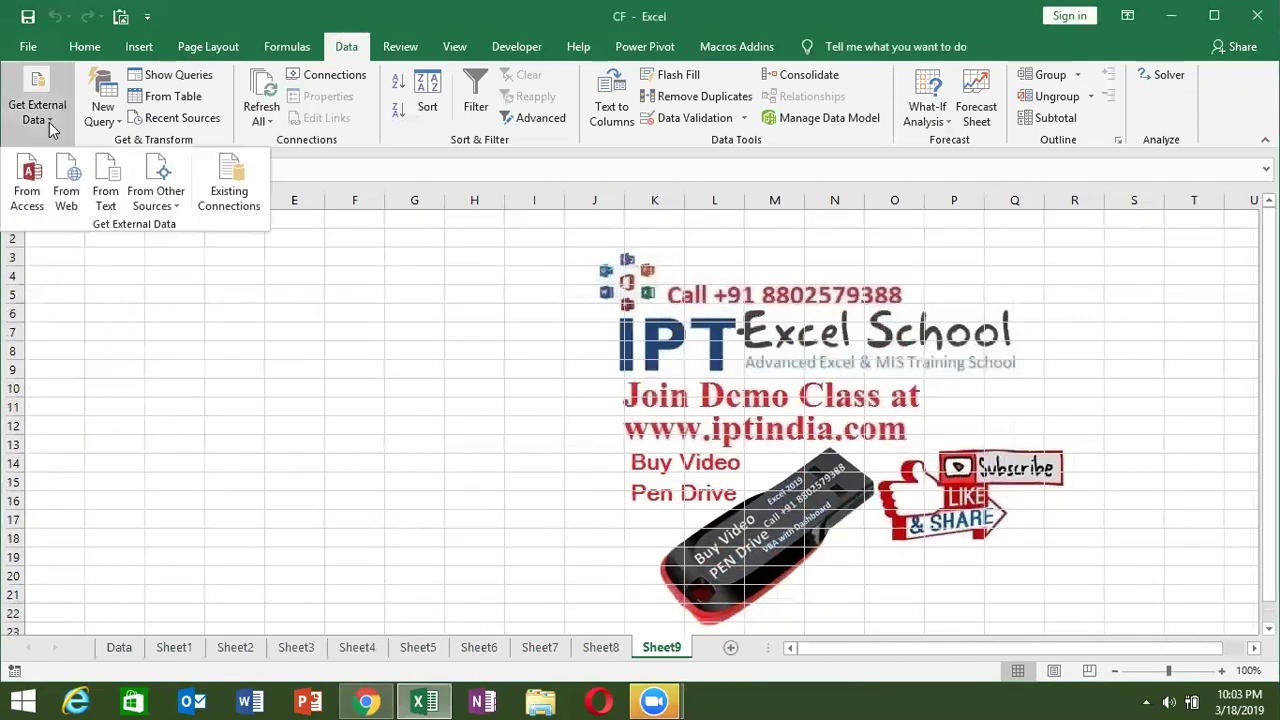
left_click(98, 268)
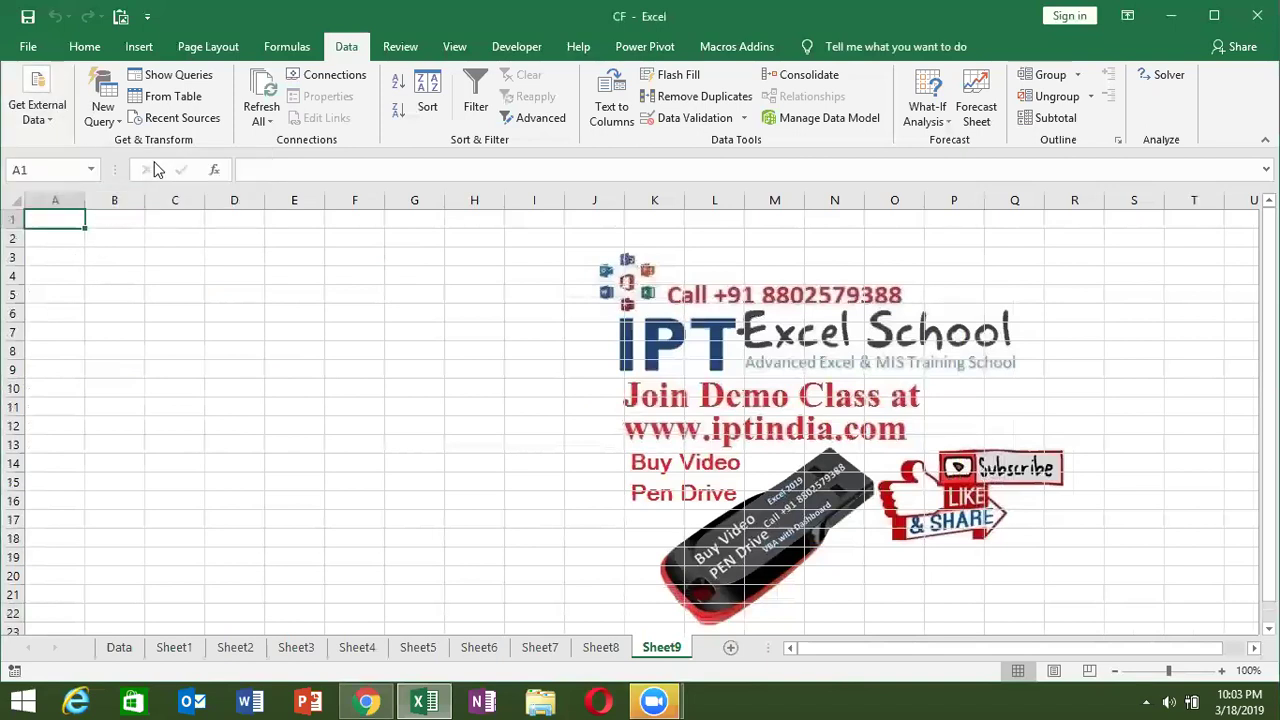
left_click(122, 121)
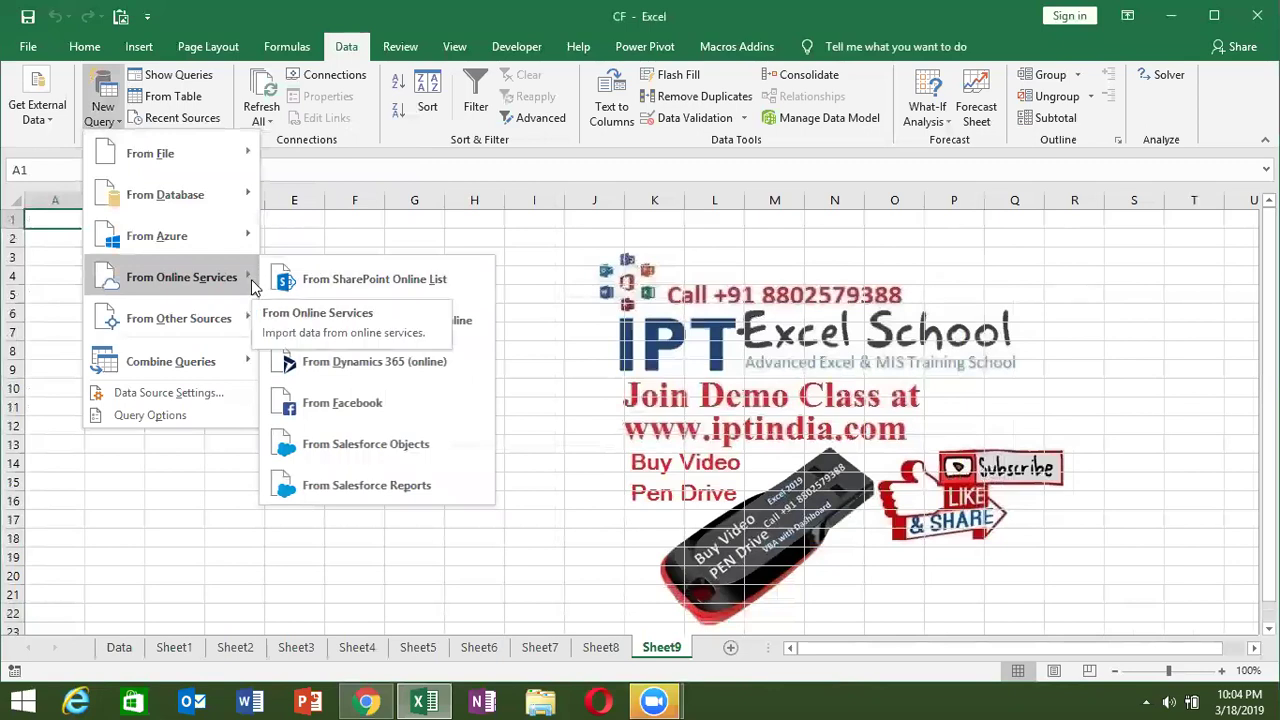
mouse_move(178, 318)
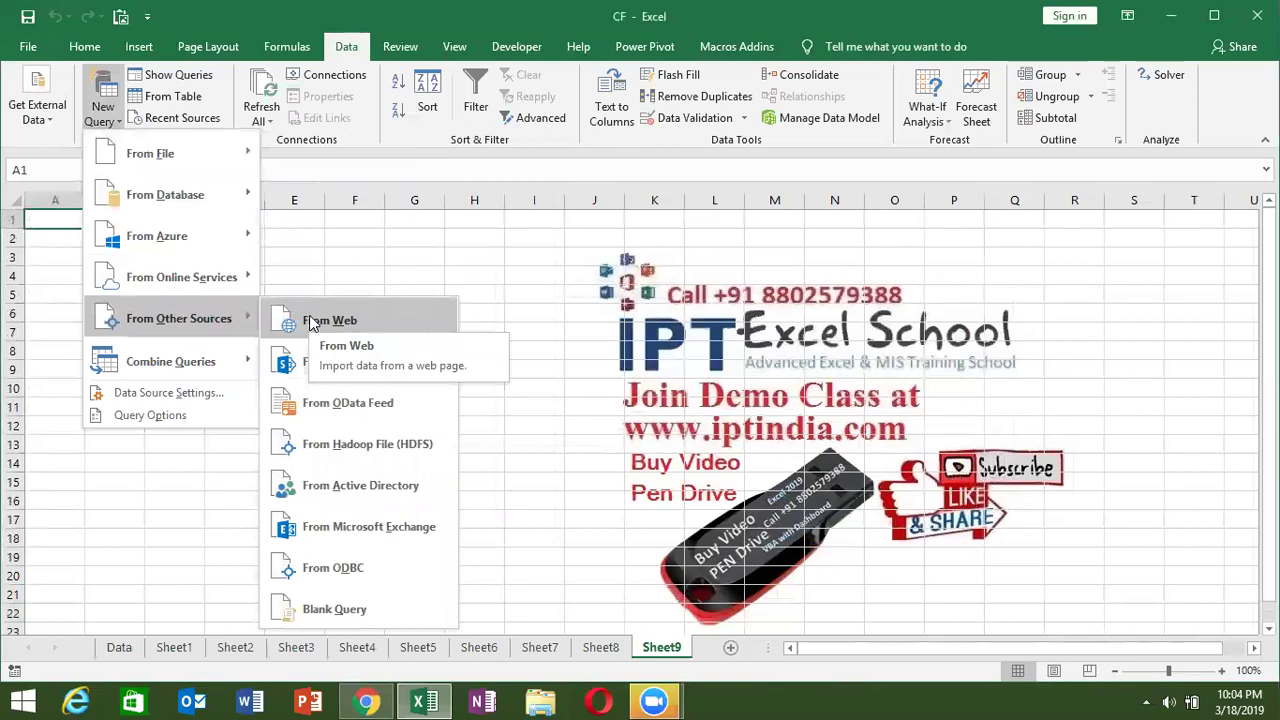
left_click(311, 322)
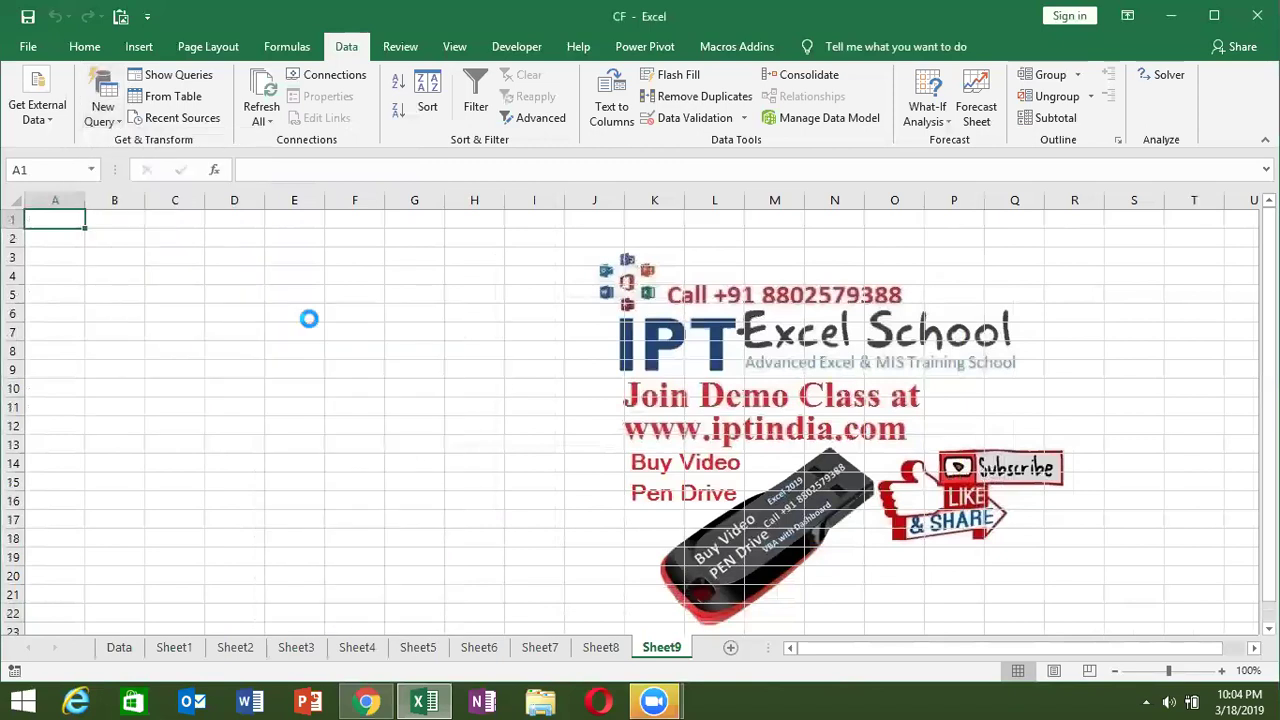
- Copy the NSE Pre-Open Market address from Chrome and return to the From Web dialog
left_click(370, 700)
left_click(401, 48)
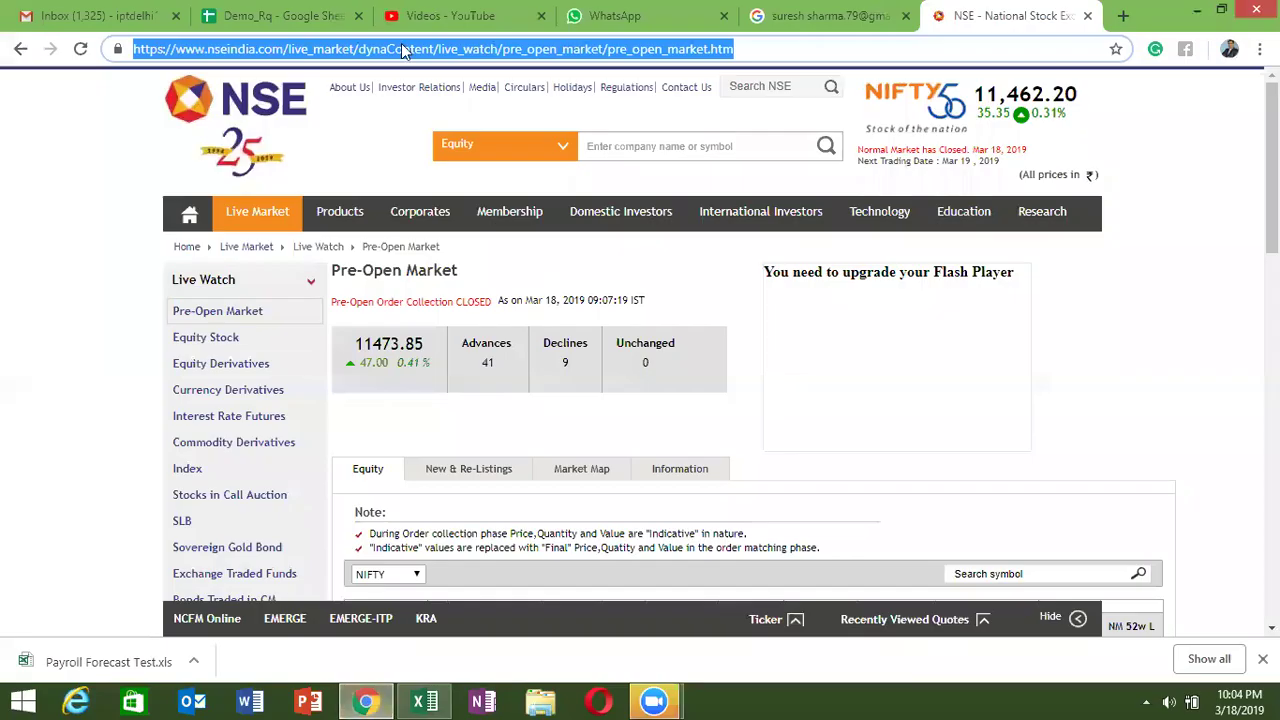
key("alt+Tab")
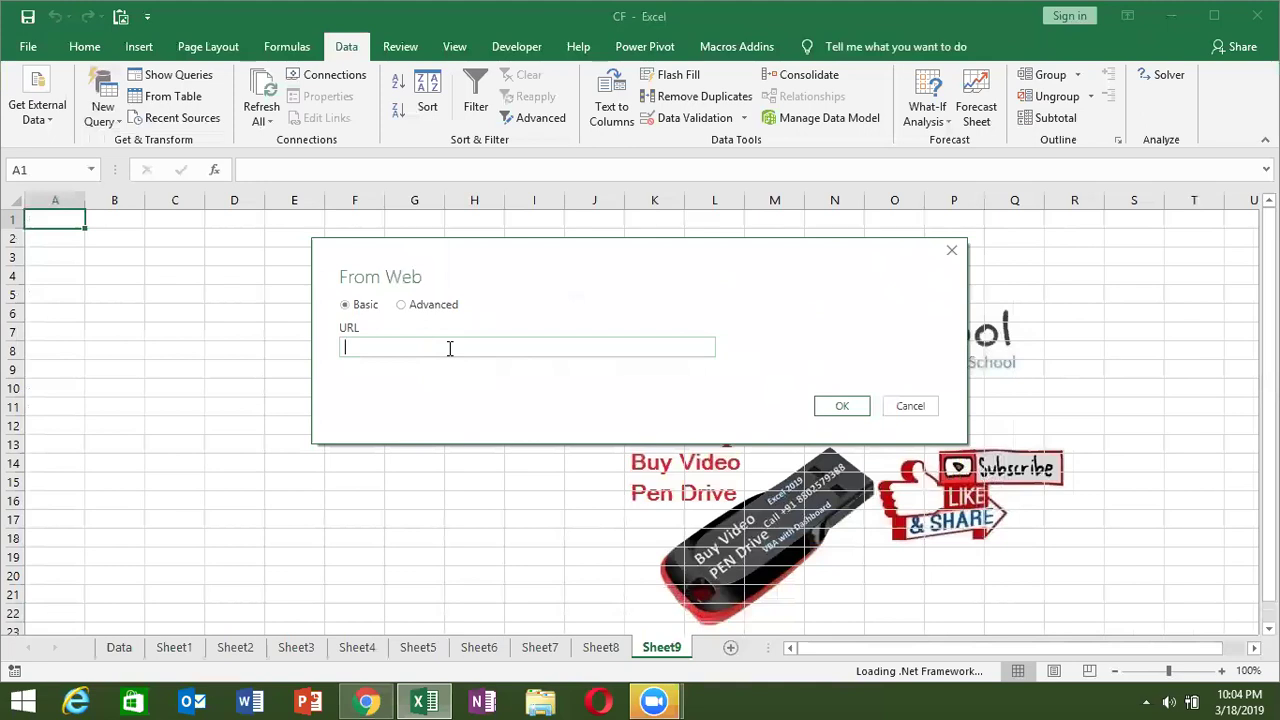
- Connect anonymously to the pasted NSE Pre-Open Market URL, listing Document and Table 0
type("https://www.nseindia.com/live_market/dynaContent/live_watch/pre_open_market/pre_open_market.htm")
left_click(403, 305)
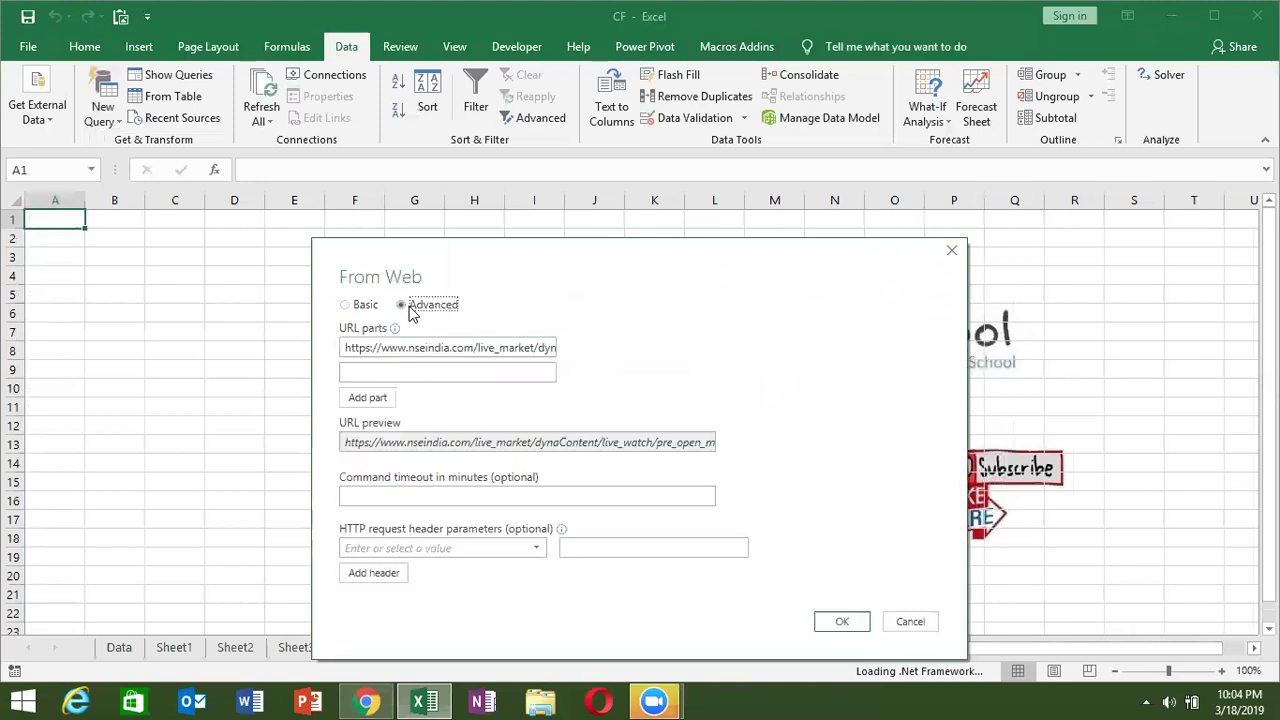
left_click(346, 305)
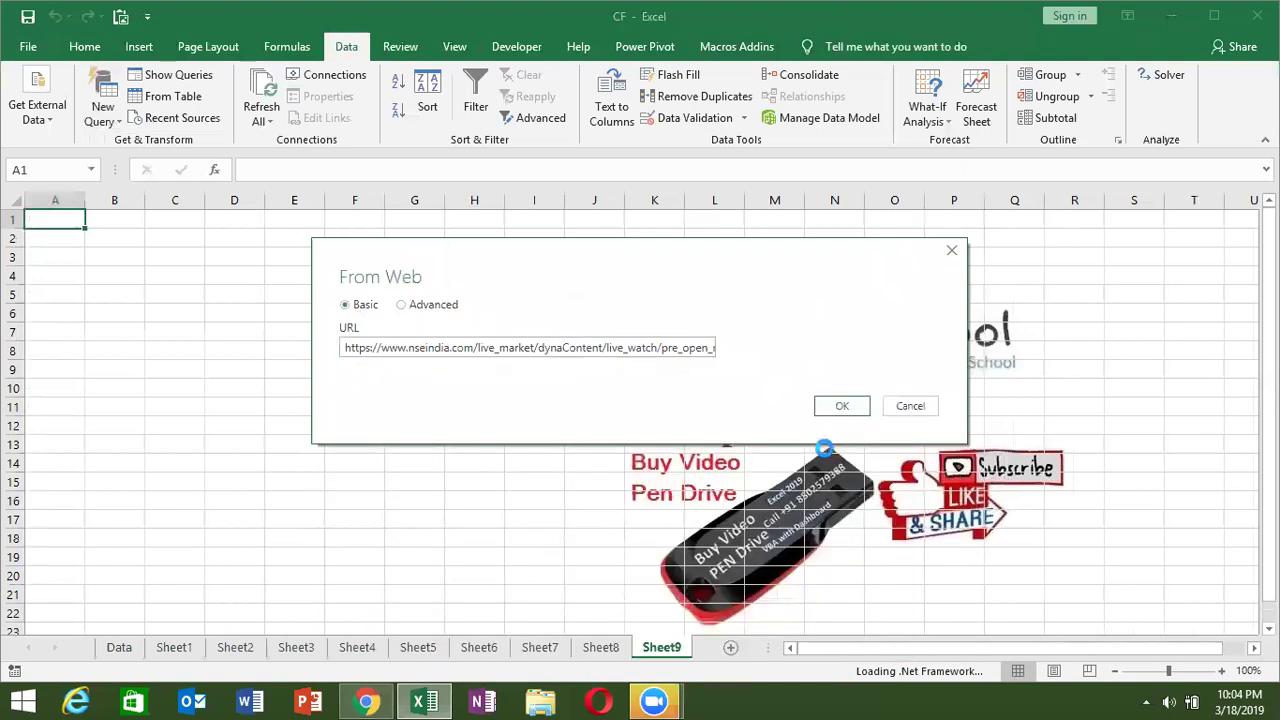
left_click(843, 411)
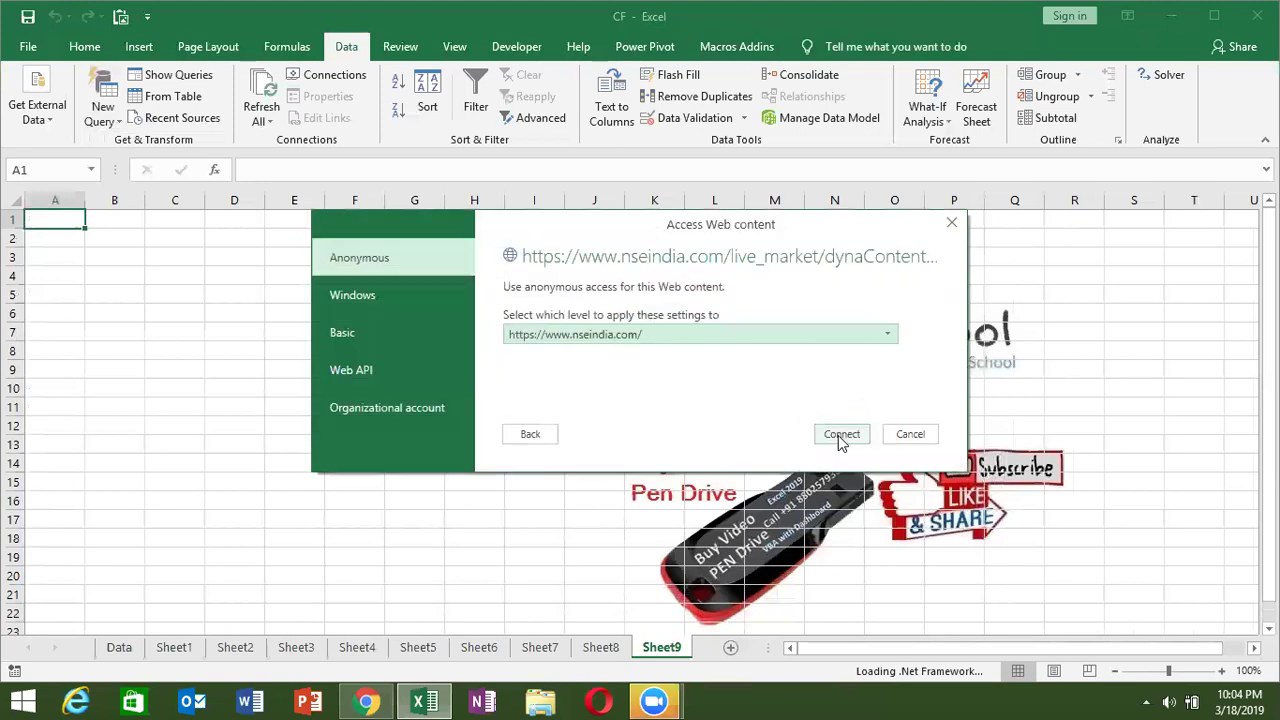
left_click(838, 435)
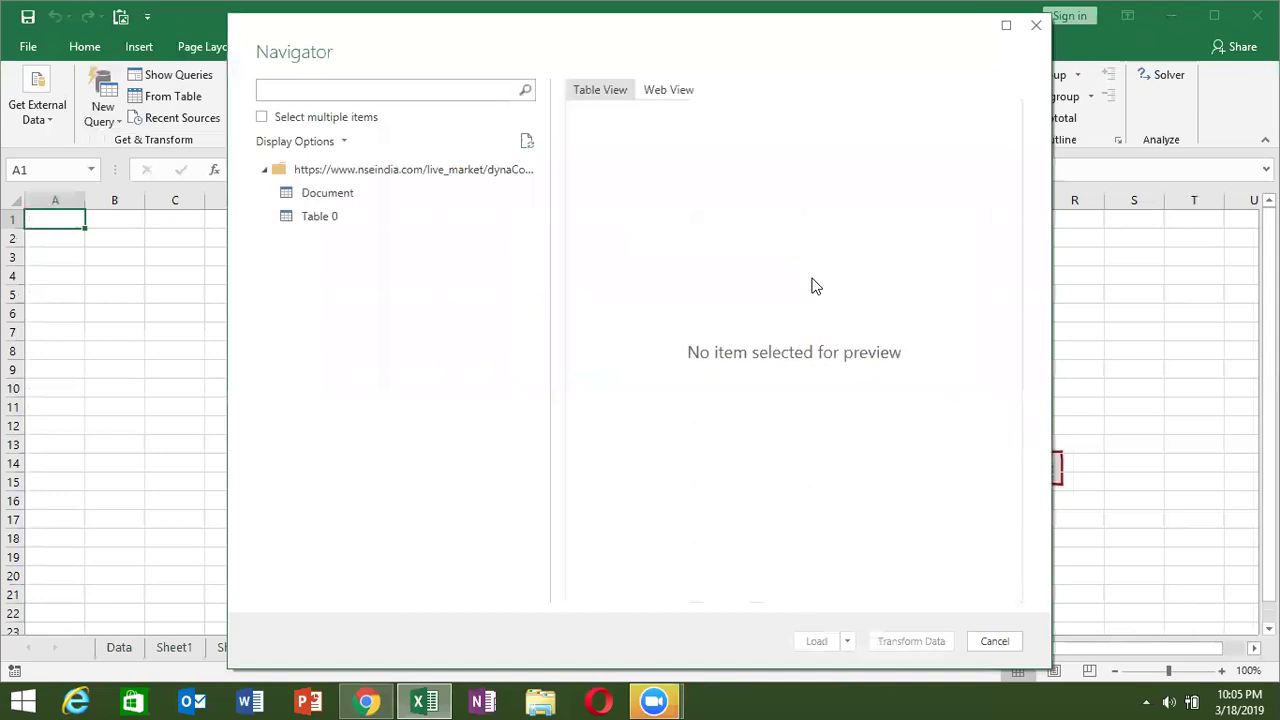
- Preview the NSE Pre-Open Table 0 (12 columns, 52 rows), then Close & Load it into the workbook
left_click(336, 231)
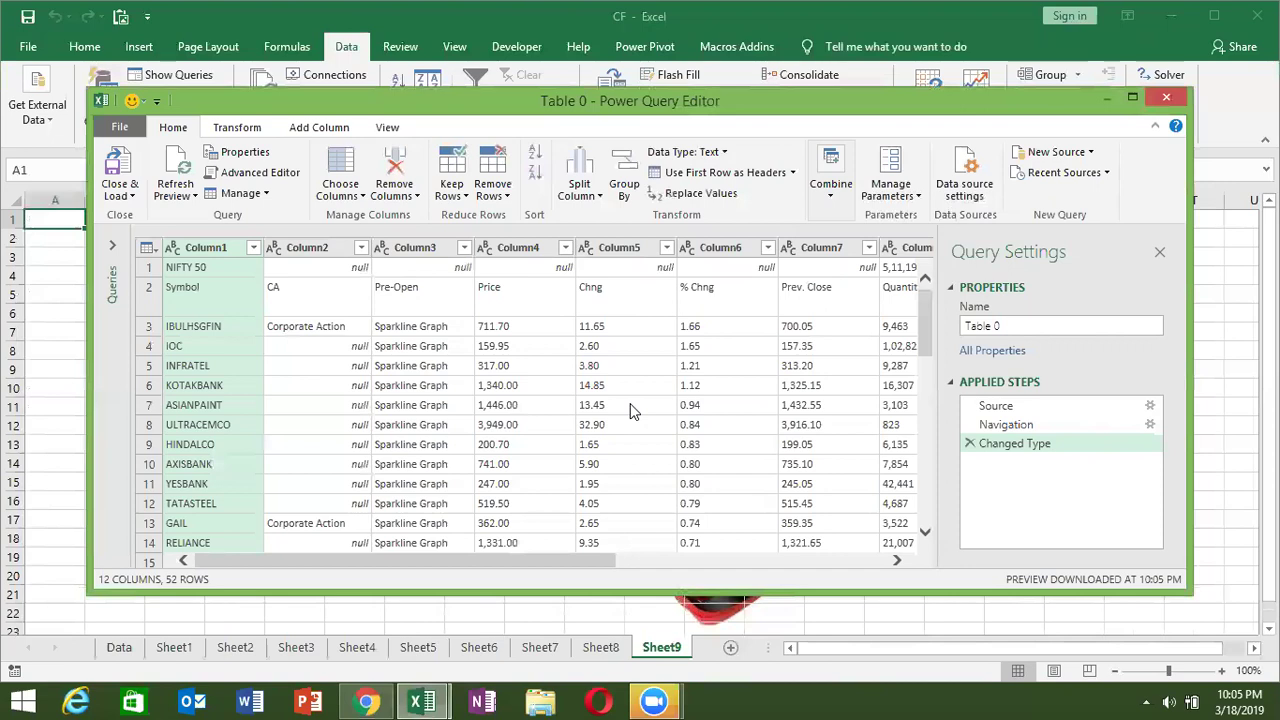
left_click(117, 187)
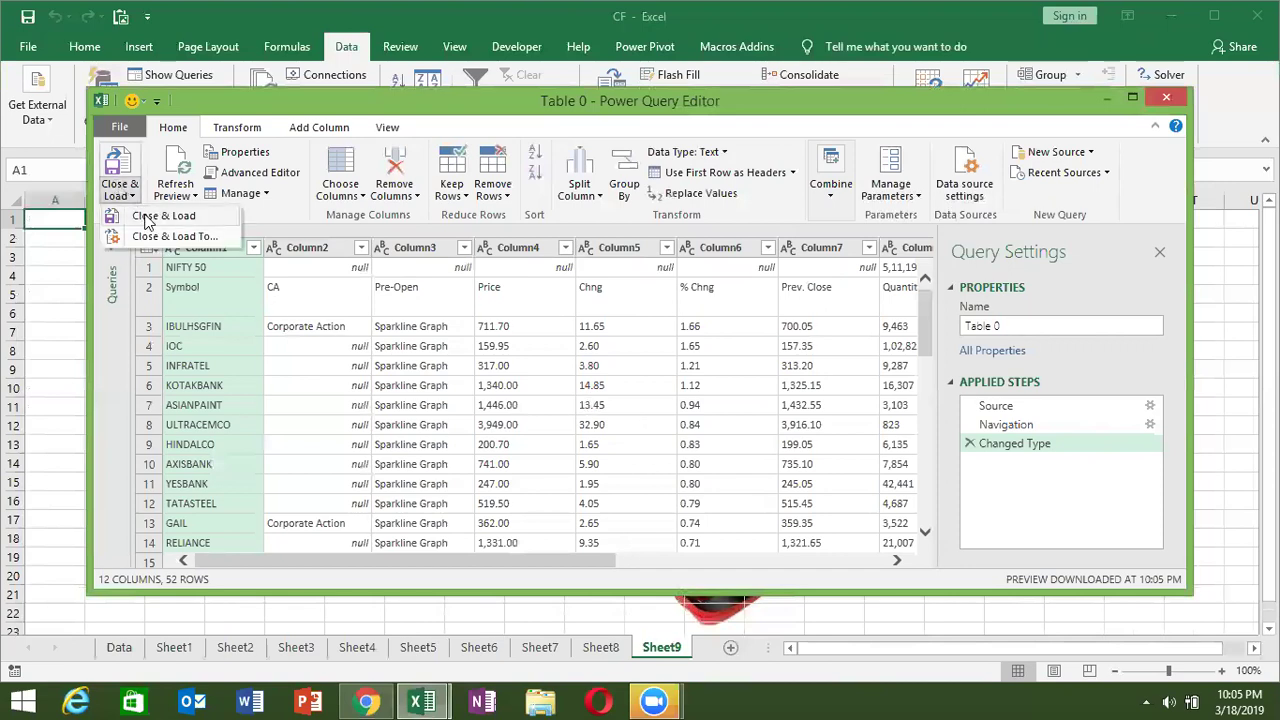
left_click(145, 215)
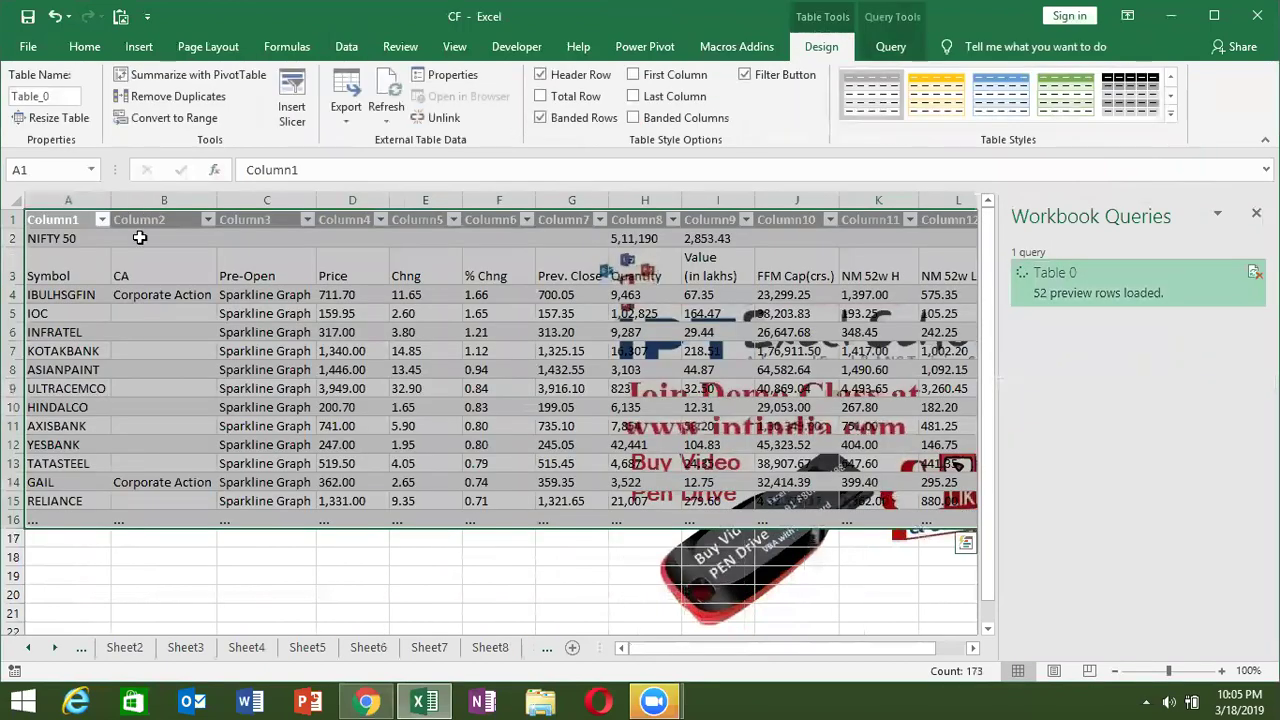
- Select cells in the loaded NIFTY 50 table and close the Workbook Queries pane
left_click(118, 322)
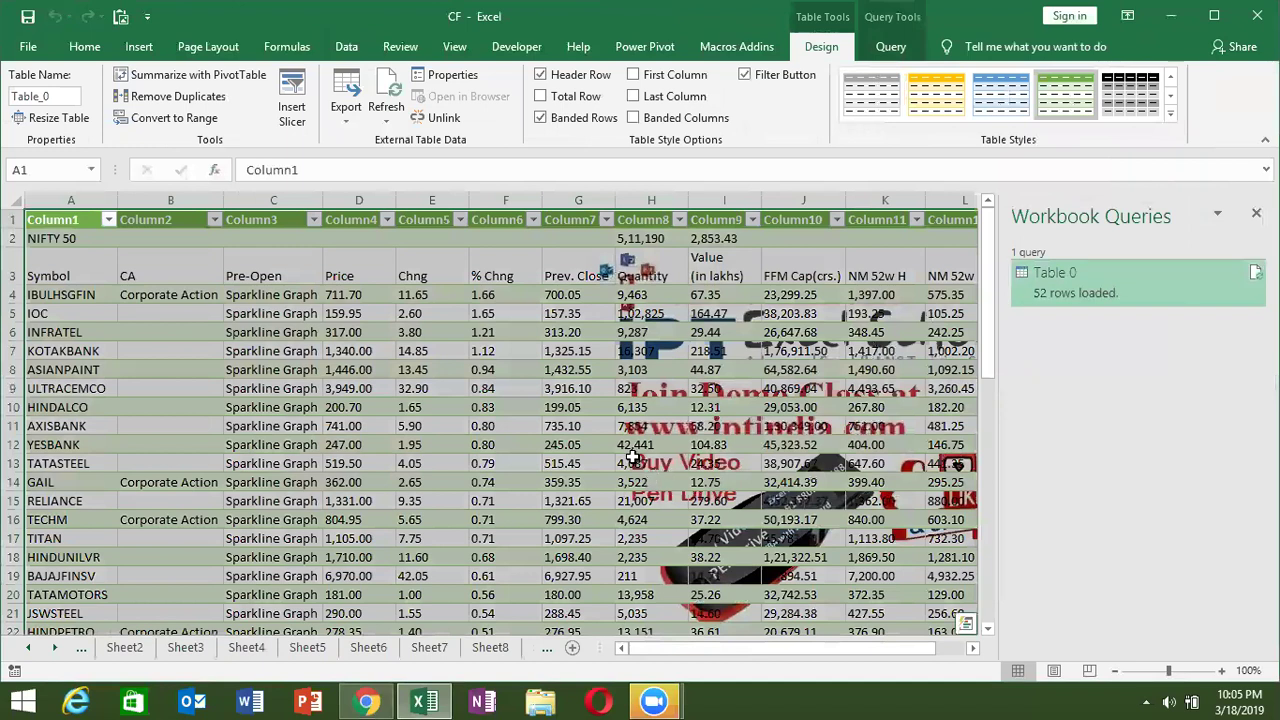
left_click(632, 458)
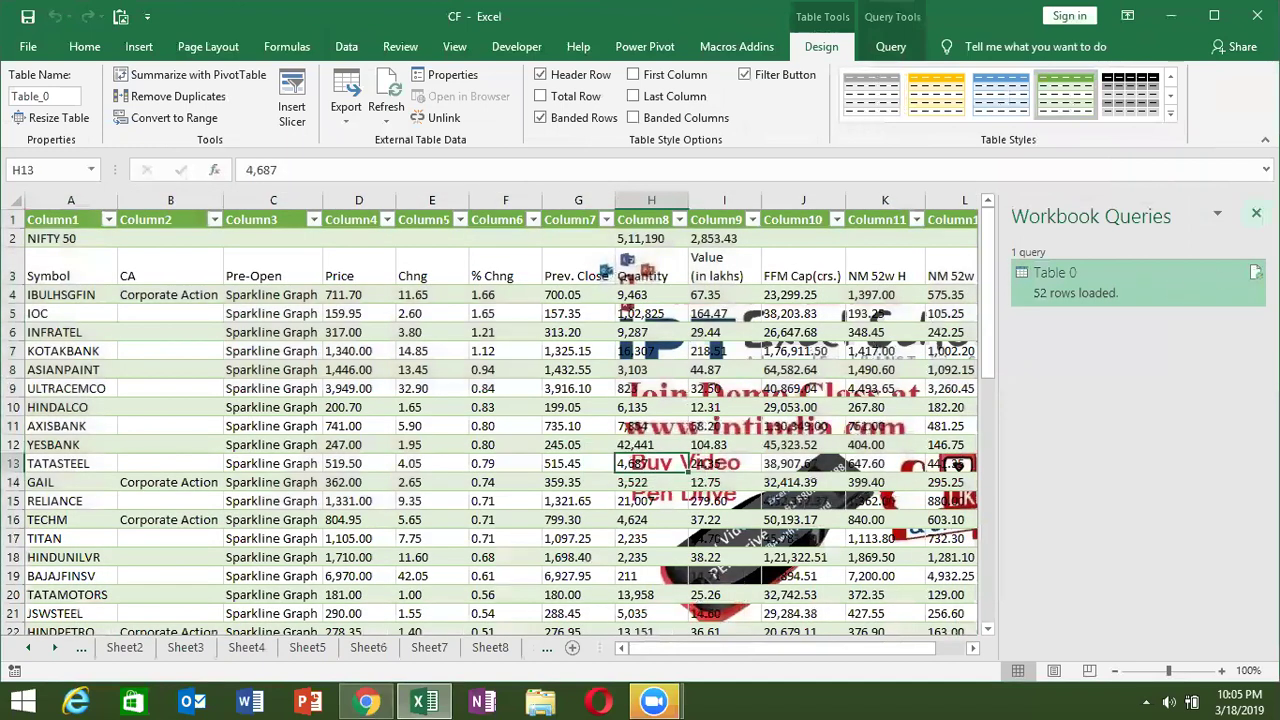
left_click(1256, 213)
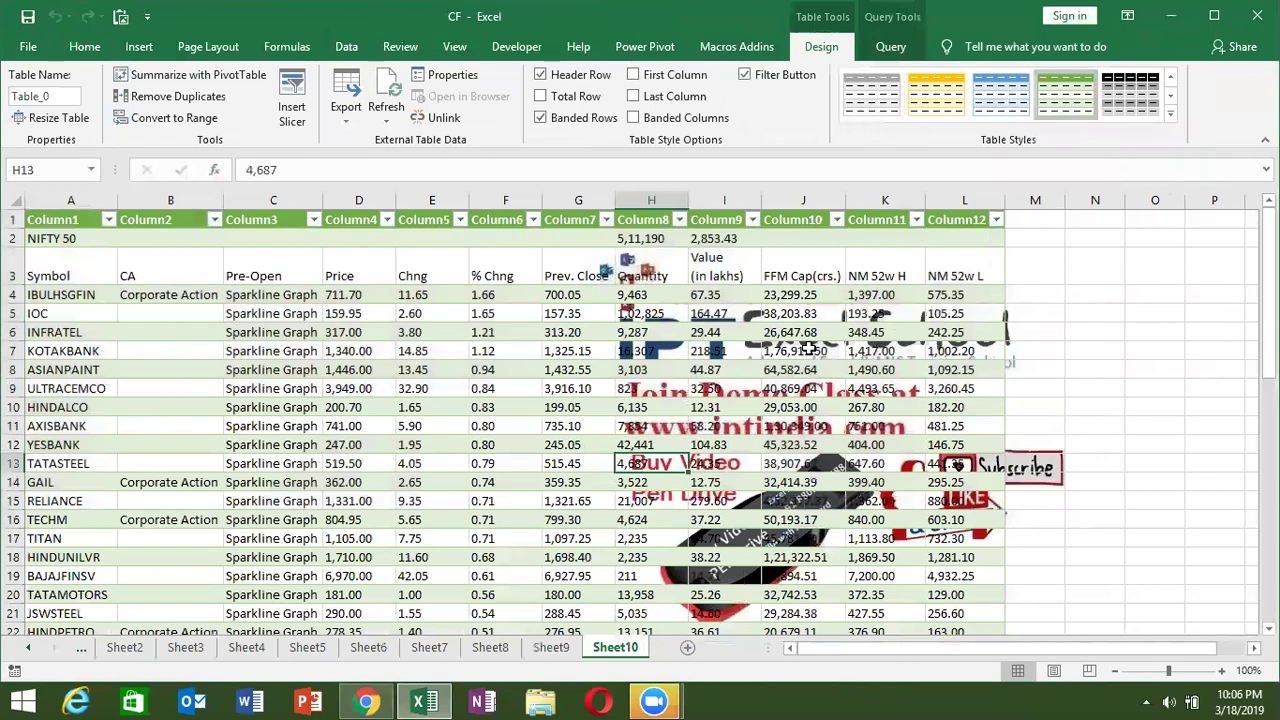
- Check the extent of column J's data, then refresh the table from the web
left_click(808, 349)
key("Down")
key("Down")
key("Down")
key("Down")
key("Down")
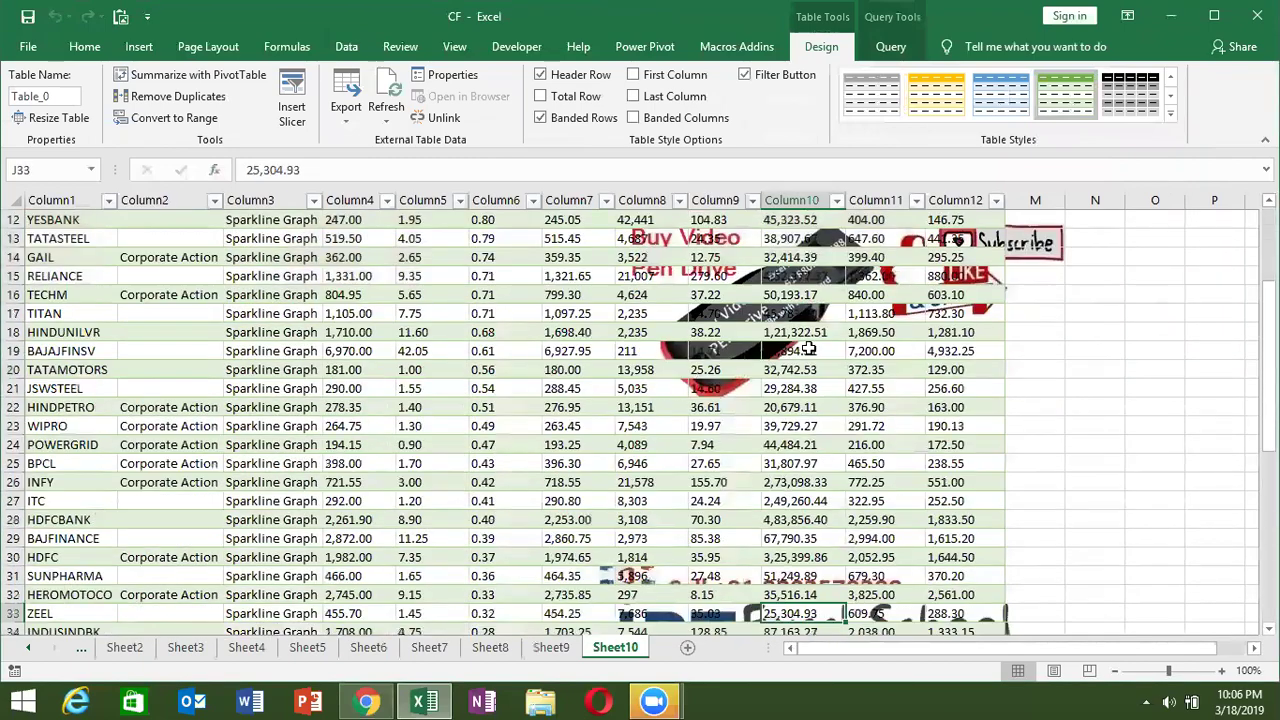
key("Down")
key("Down")
key("Down")
key("Down")
key("Down")
key("Down")
key("Down")
key("Down")
key("Down")
key("Down")
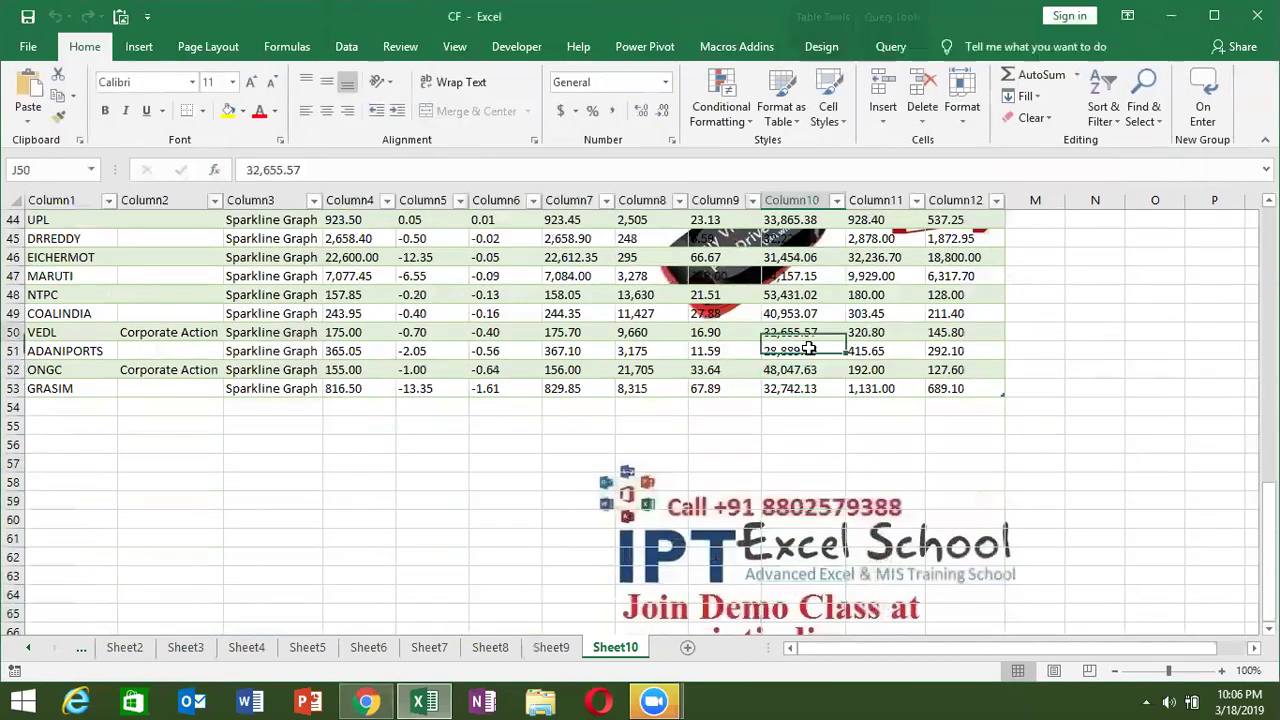
key("Up")
key("Up")
key("Up")
key("Up")
key("Up")
key("Up")
key("Up")
key("Up")
key("Up")
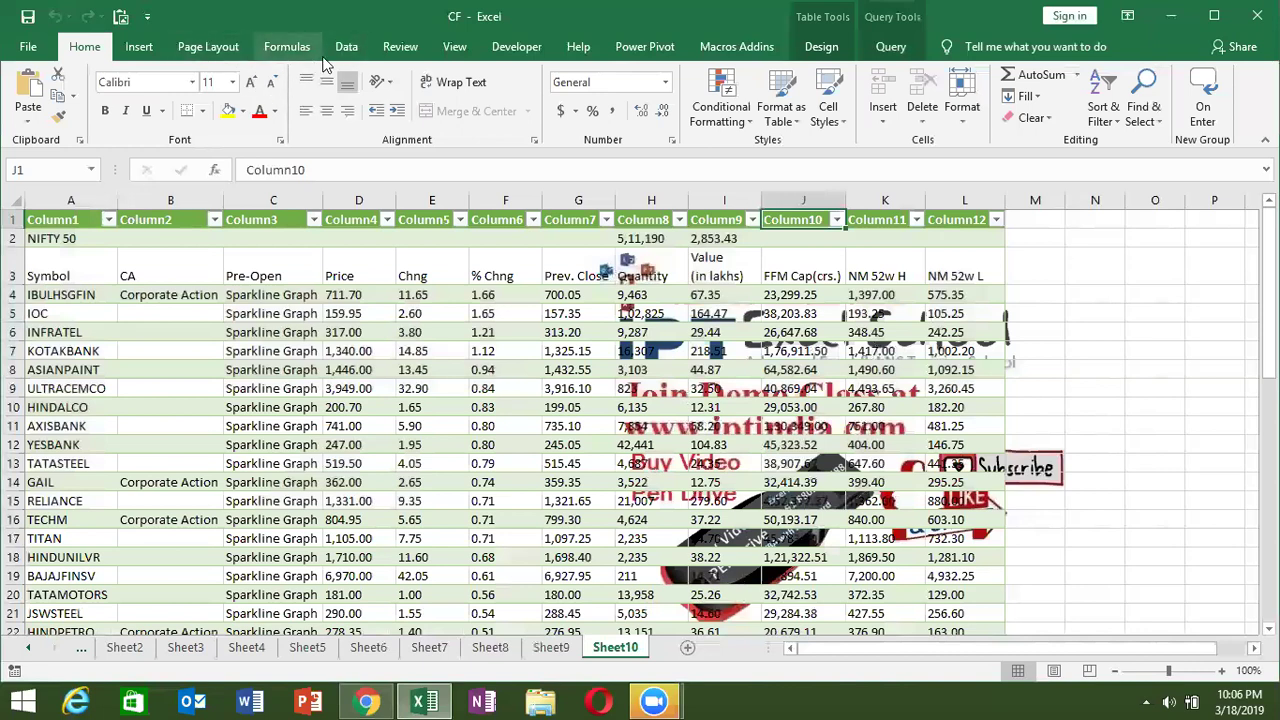
right_click(343, 351)
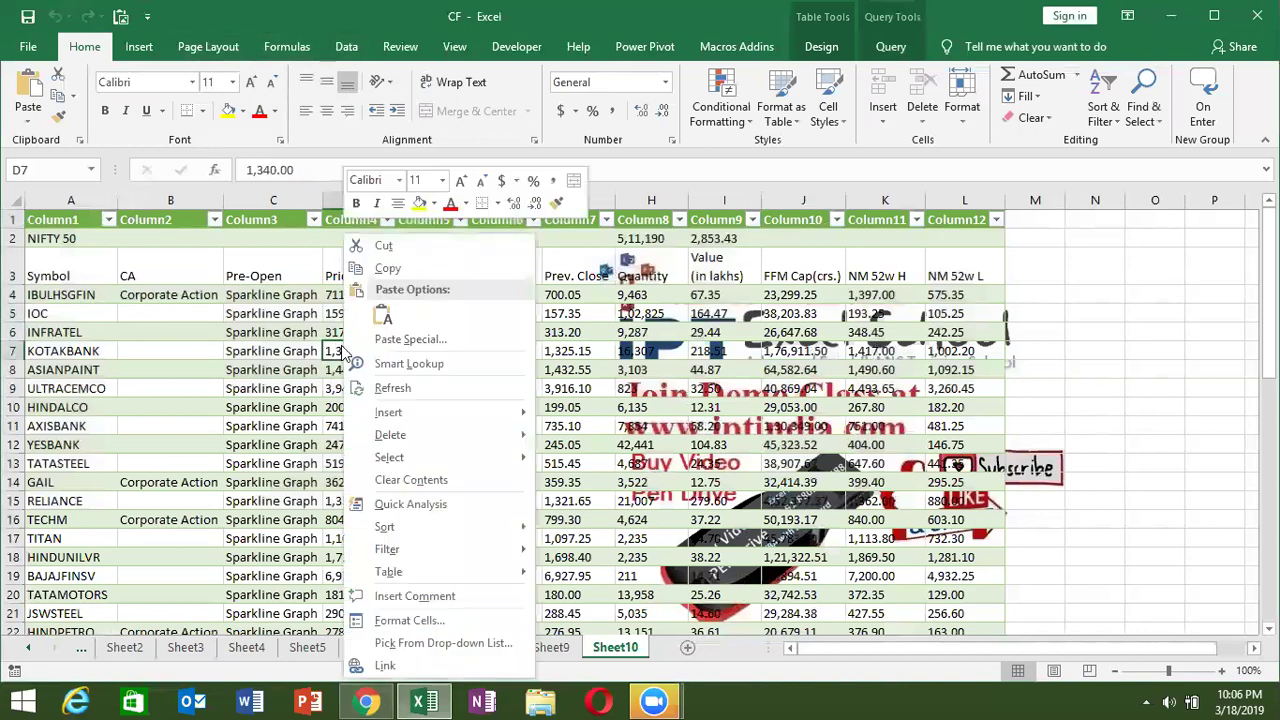
left_click(400, 388)
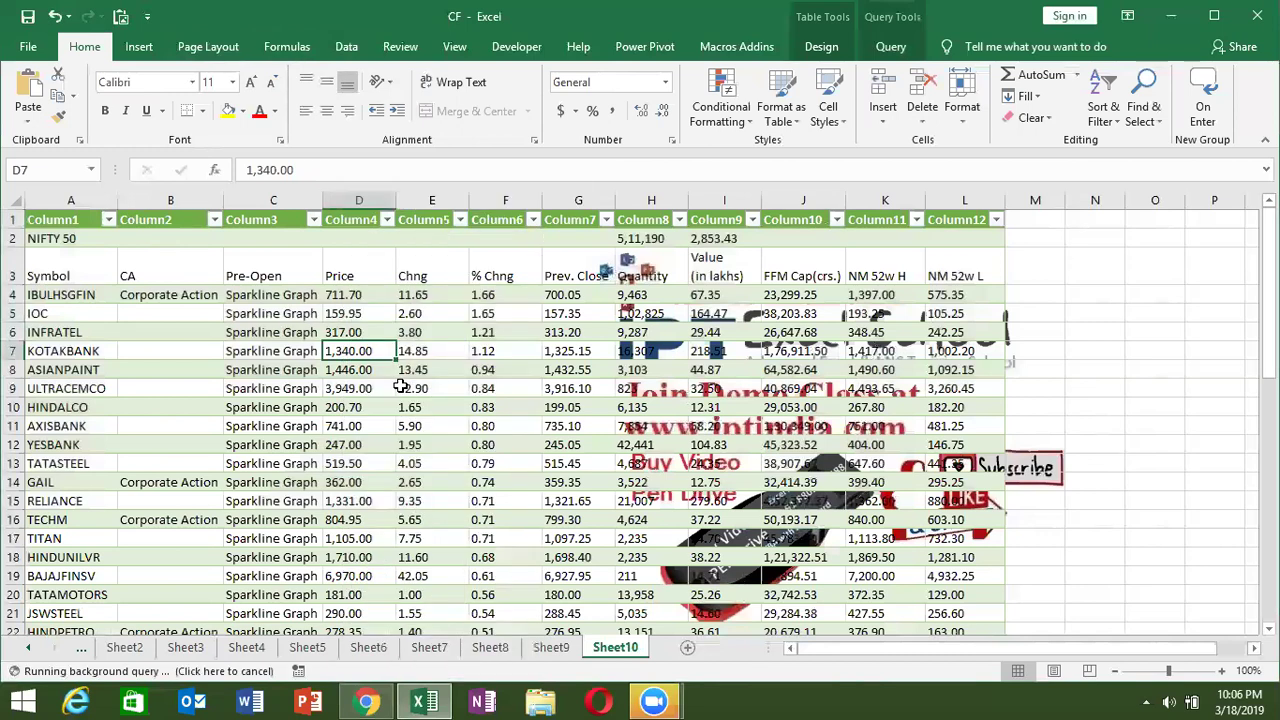
- View the workbook's Data > Connections list and close it unchanged
left_click(345, 50)
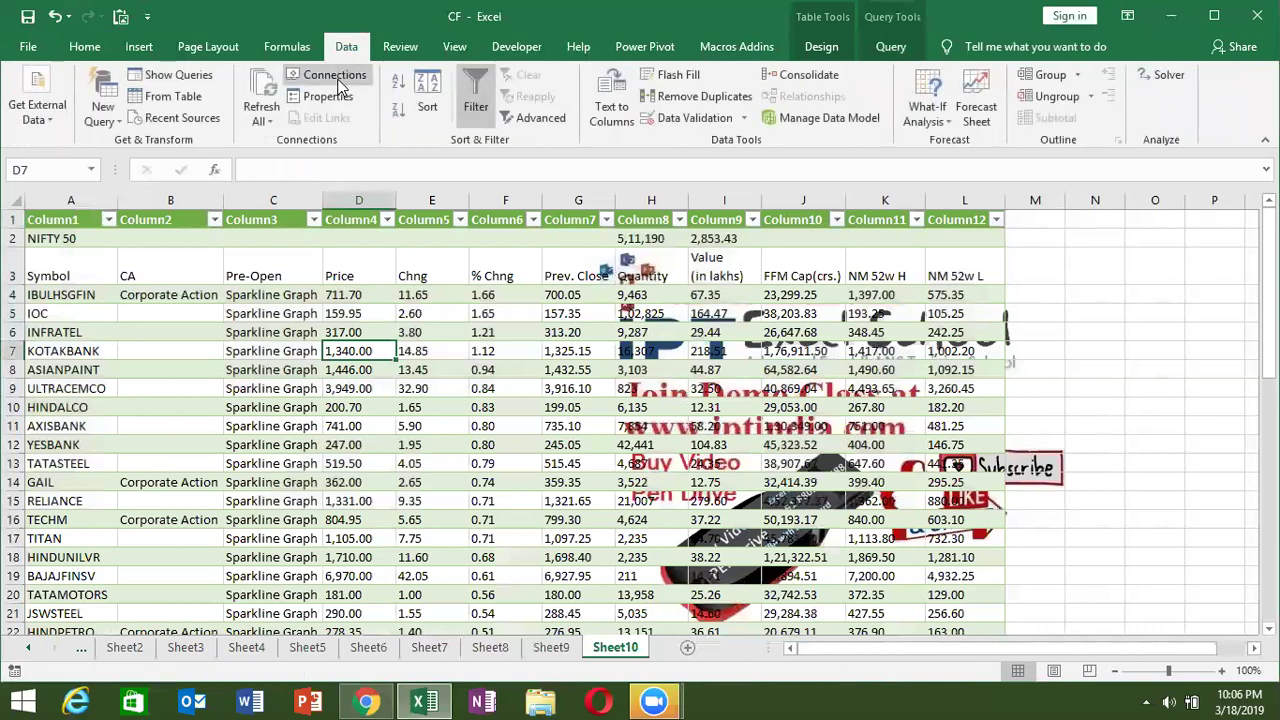
left_click(335, 76)
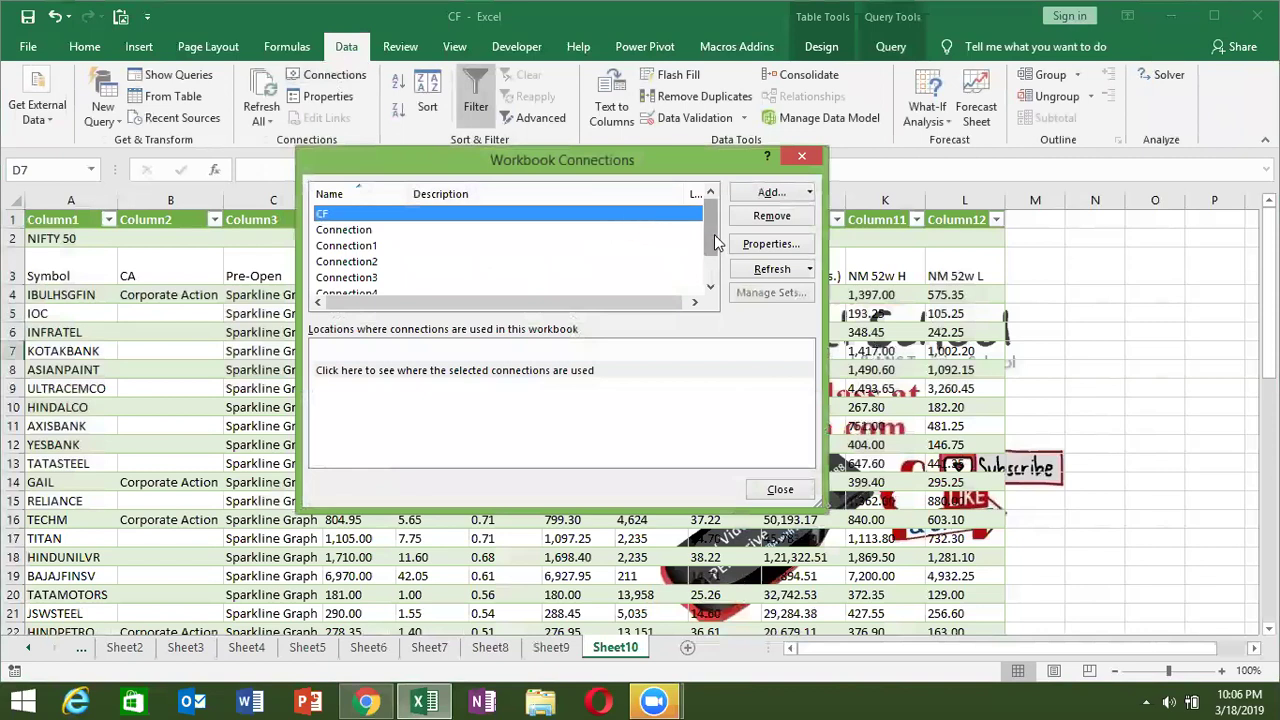
key("Escape")
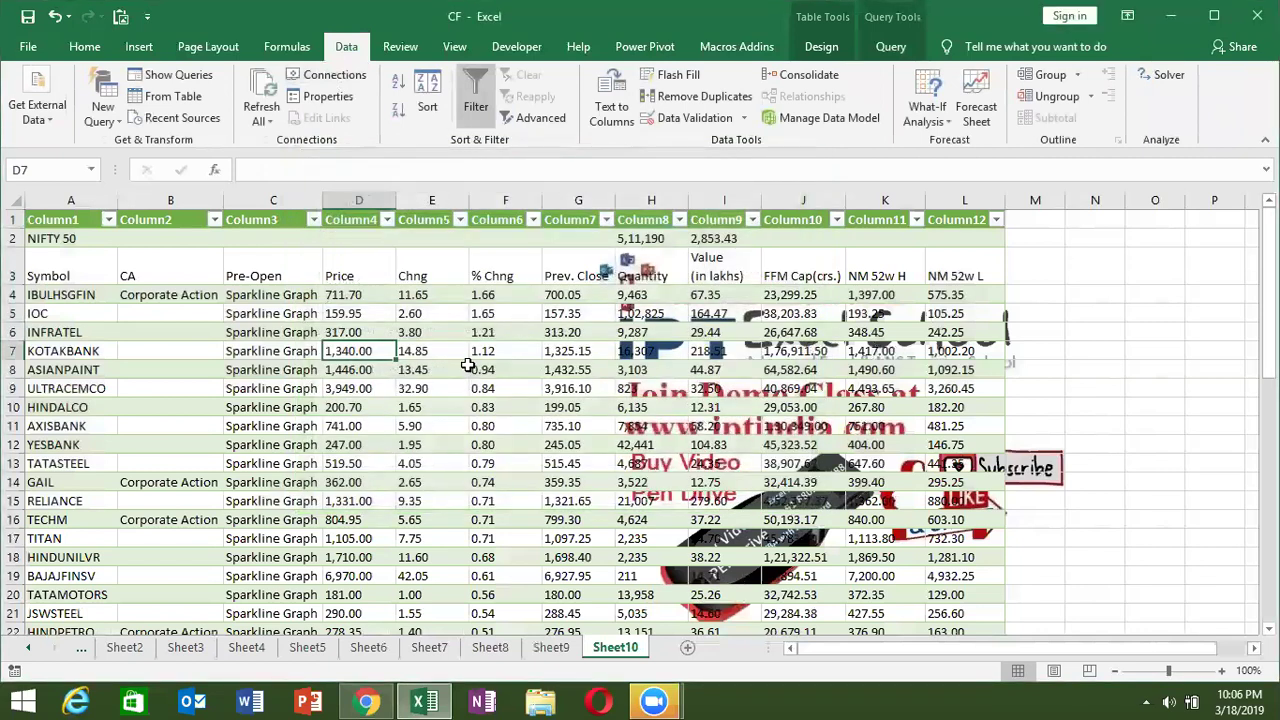
left_click(440, 388)
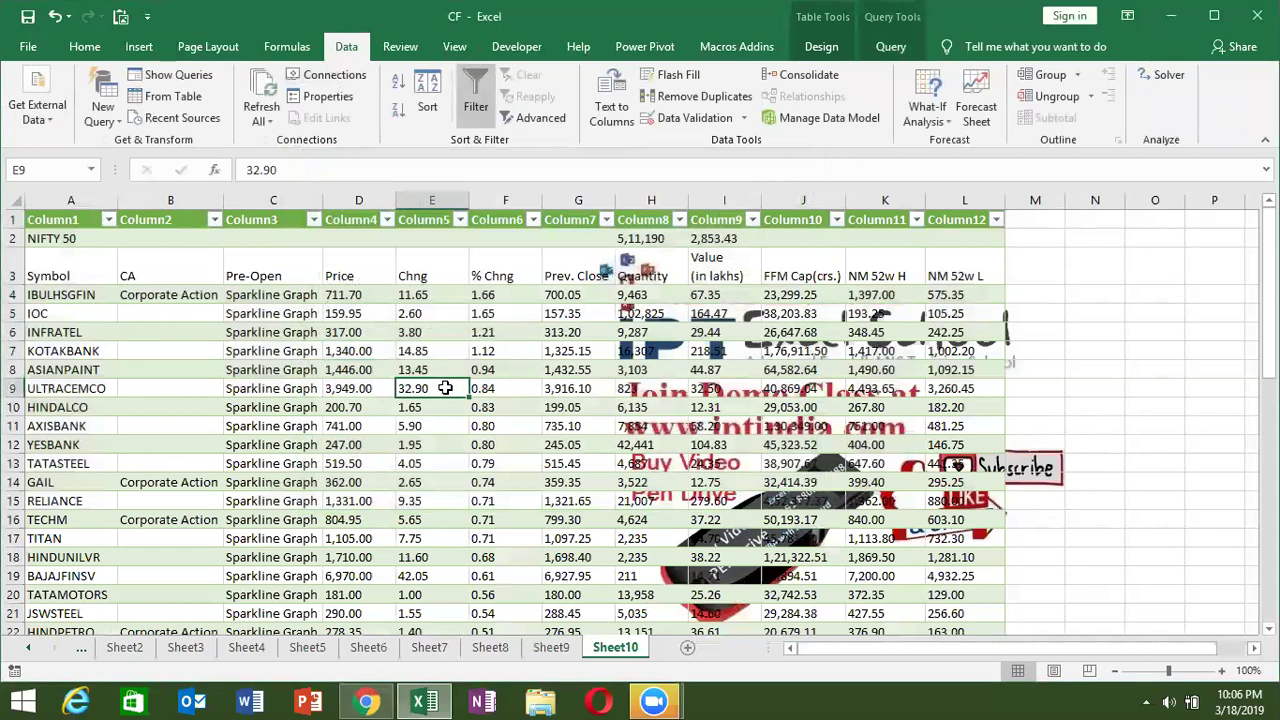
- View the Table 0 query's Query Properties and close them without changes
left_click(822, 47)
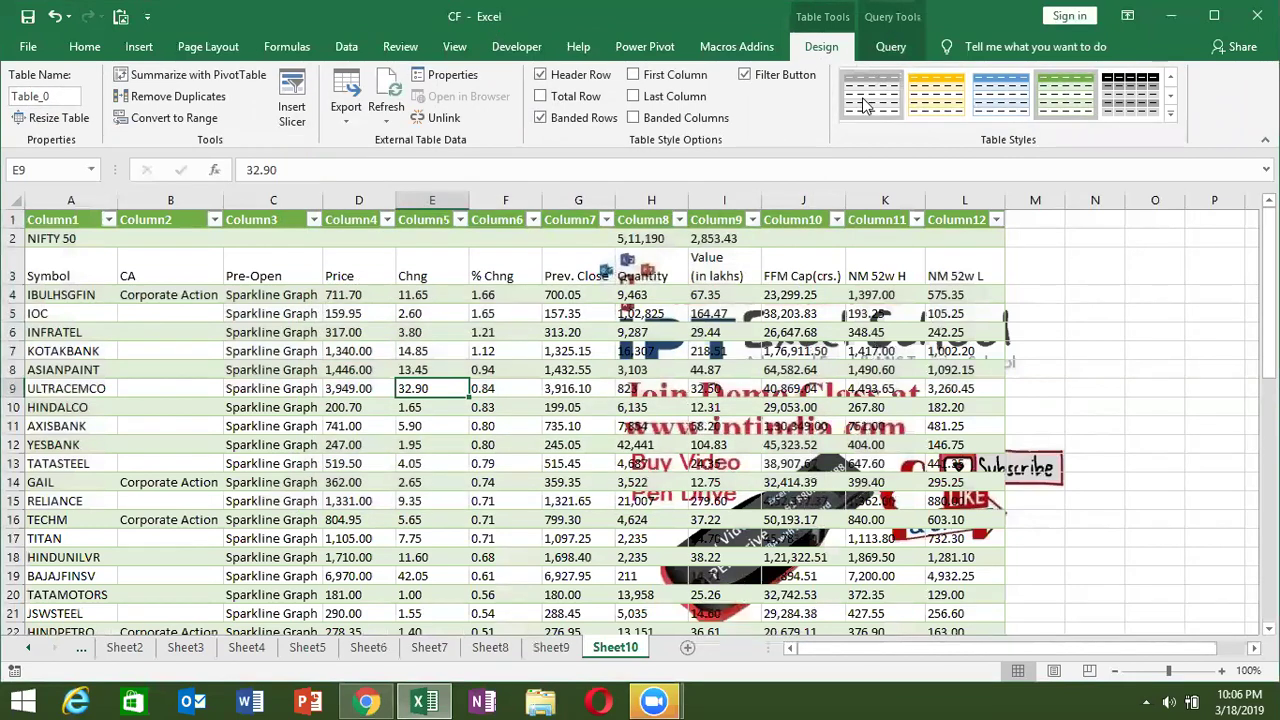
left_click(890, 46)
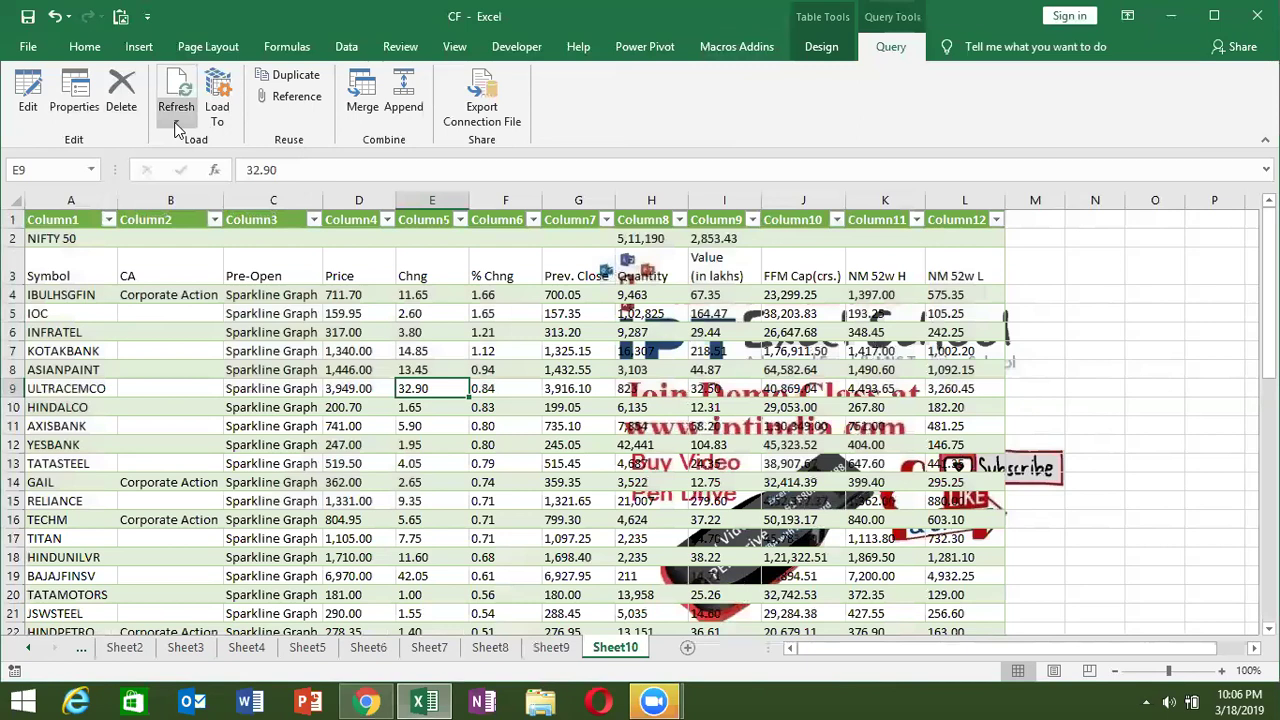
left_click(80, 118)
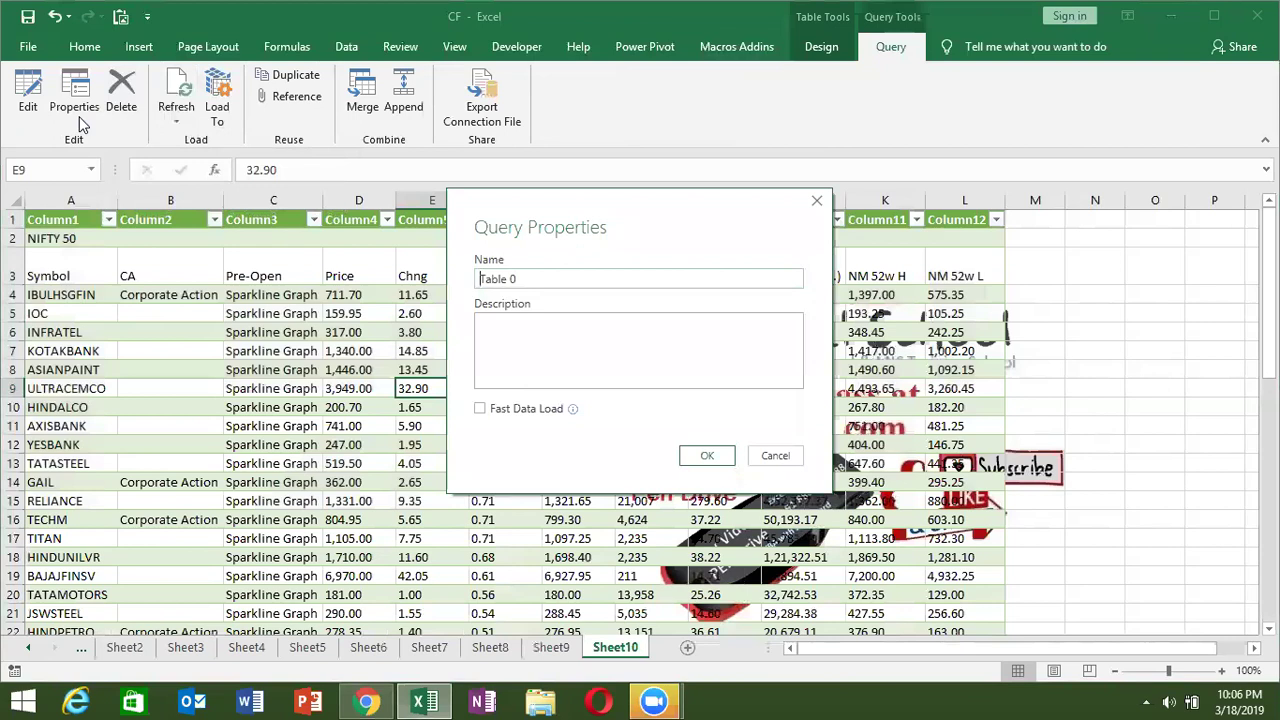
key("Escape")
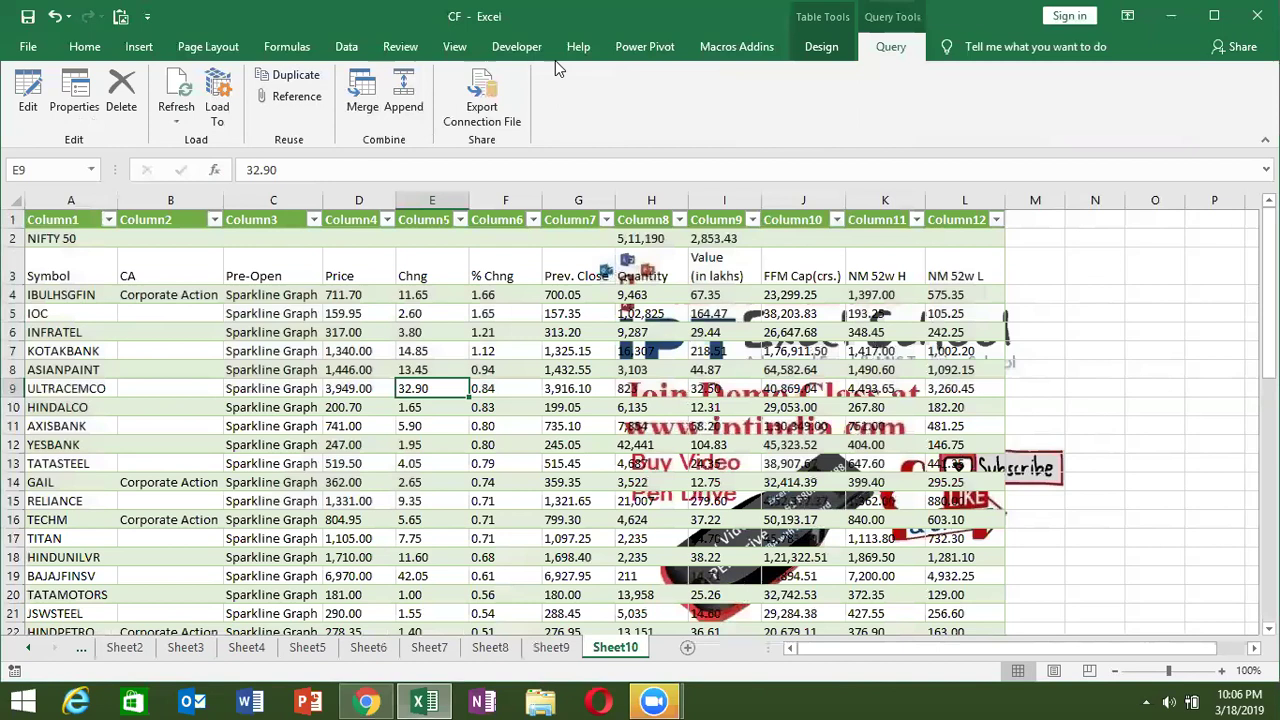
- Make the Query - Table 0 connection refresh automatically every 1 minute
left_click(516, 47)
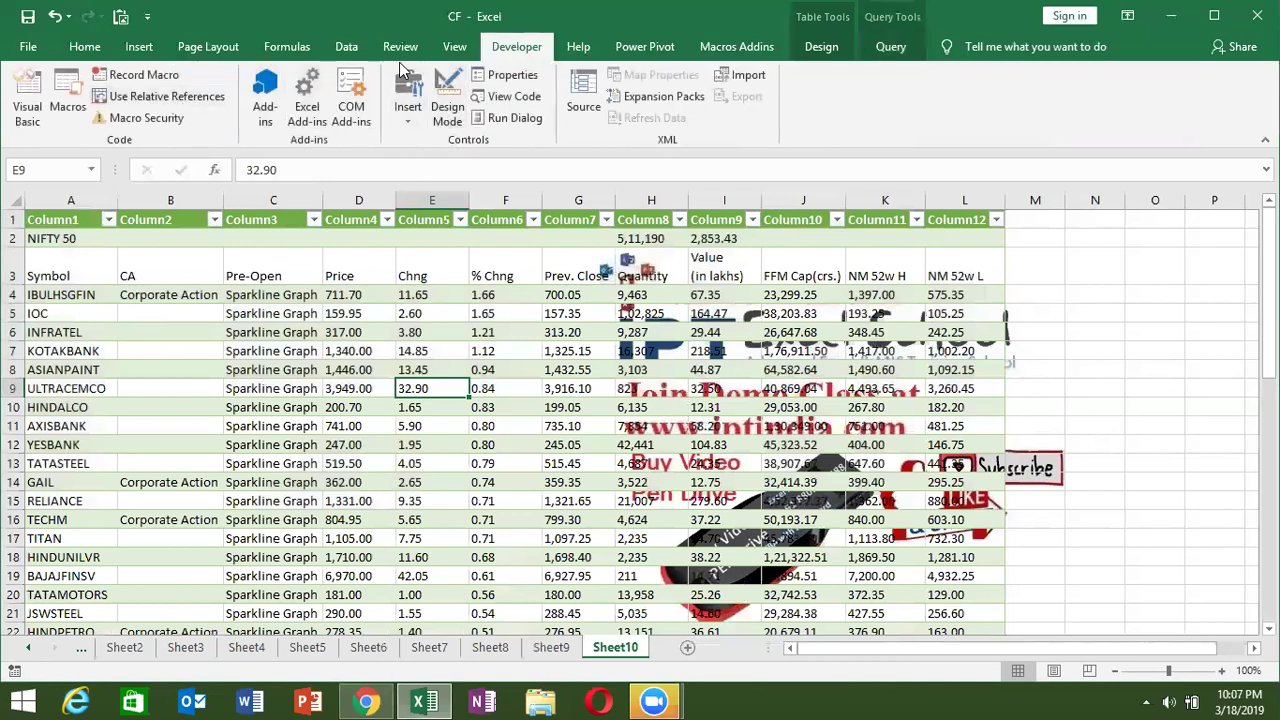
left_click(346, 47)
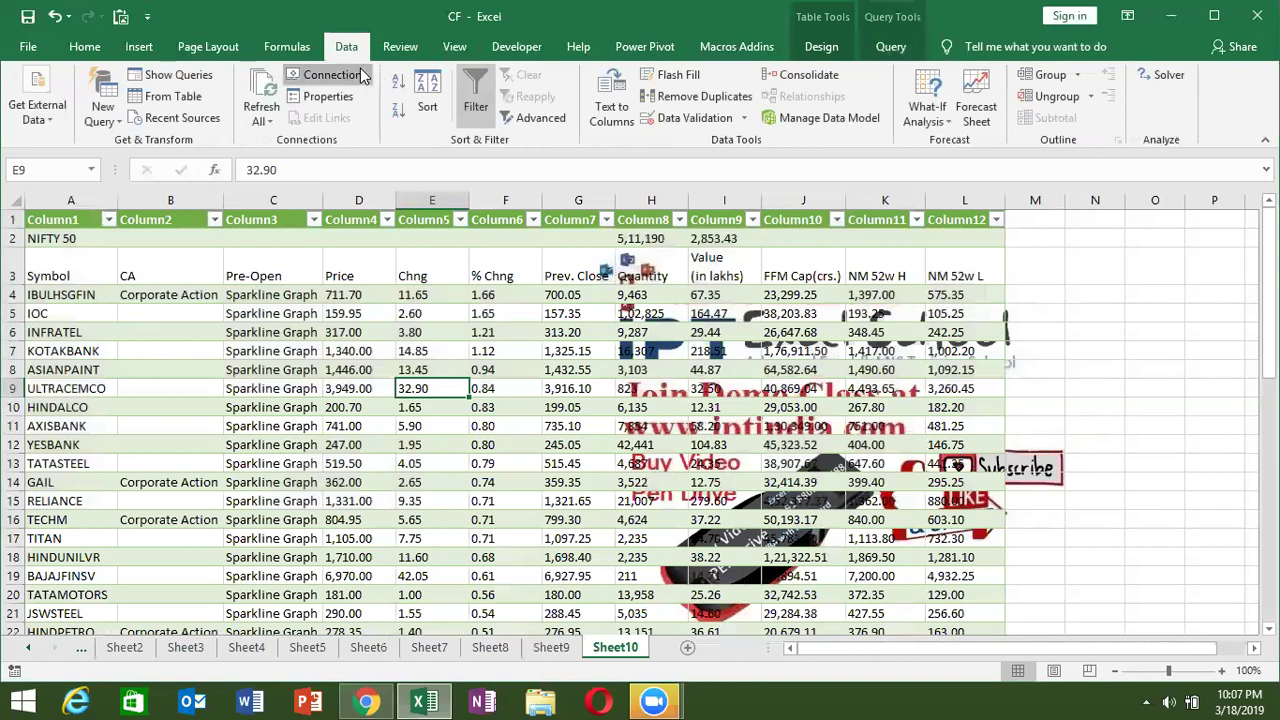
left_click(363, 77)
left_click_drag(716, 227, 716, 268)
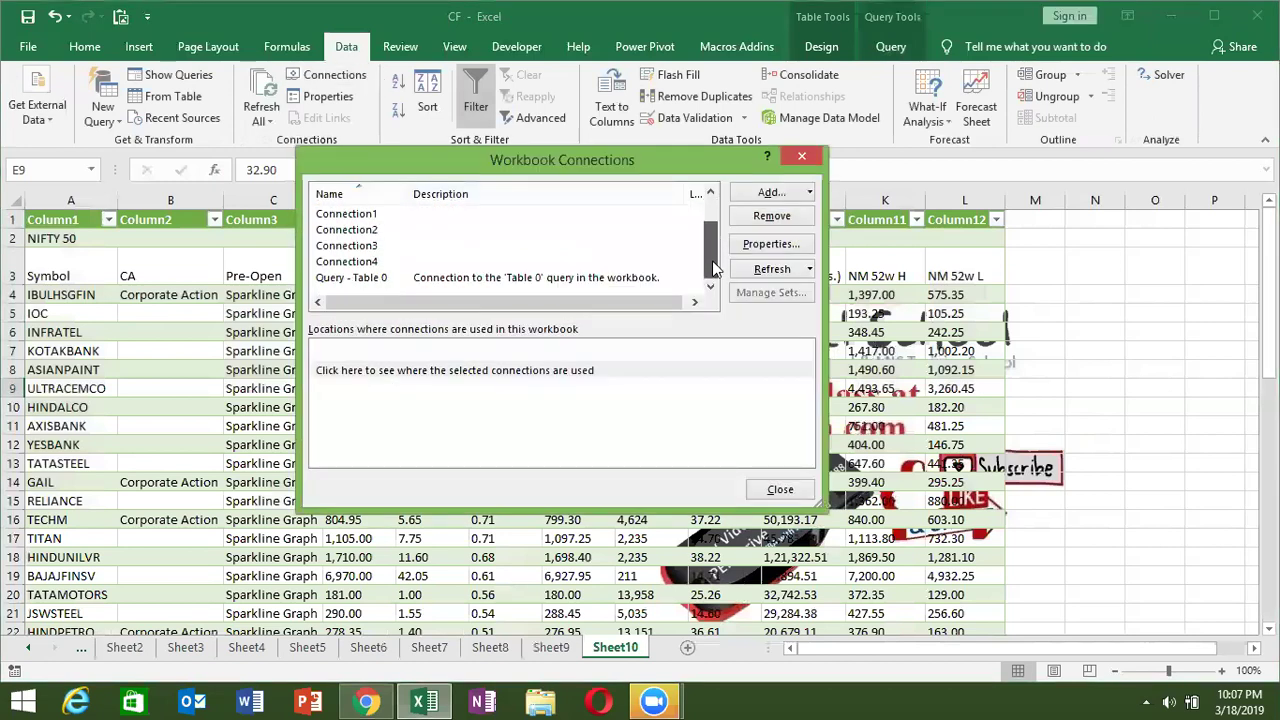
left_click(620, 278)
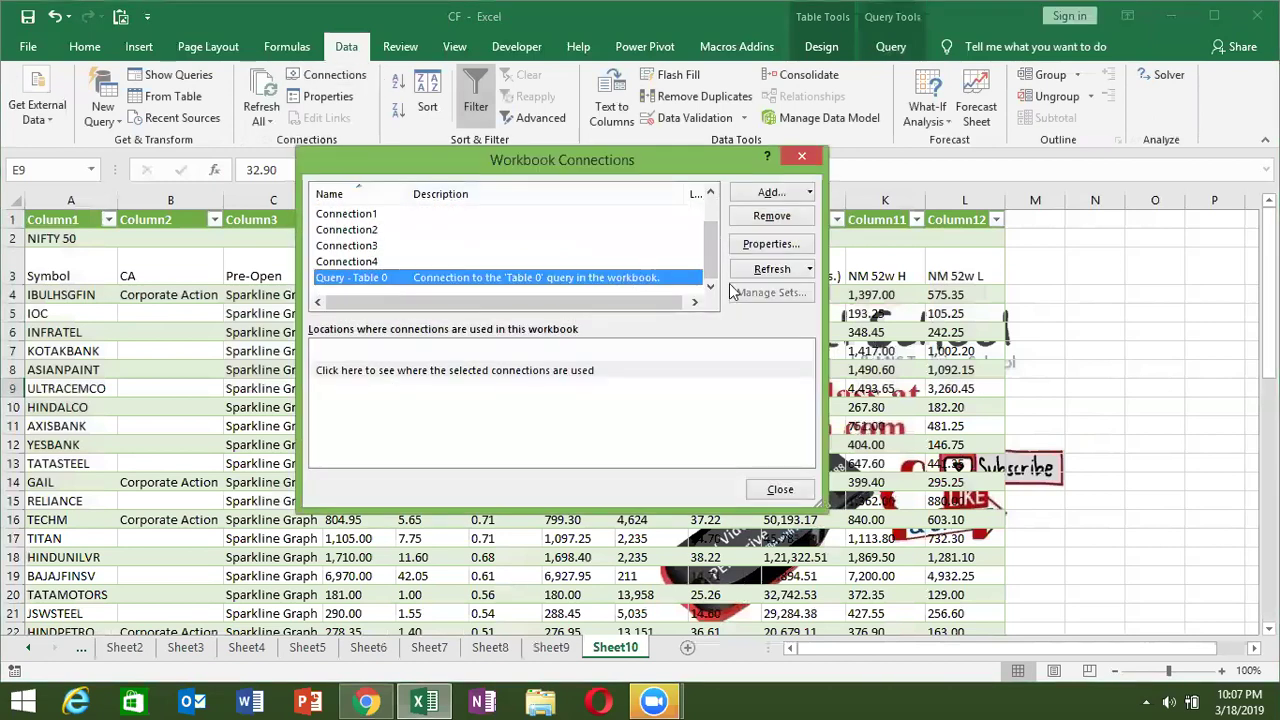
left_click(765, 248)
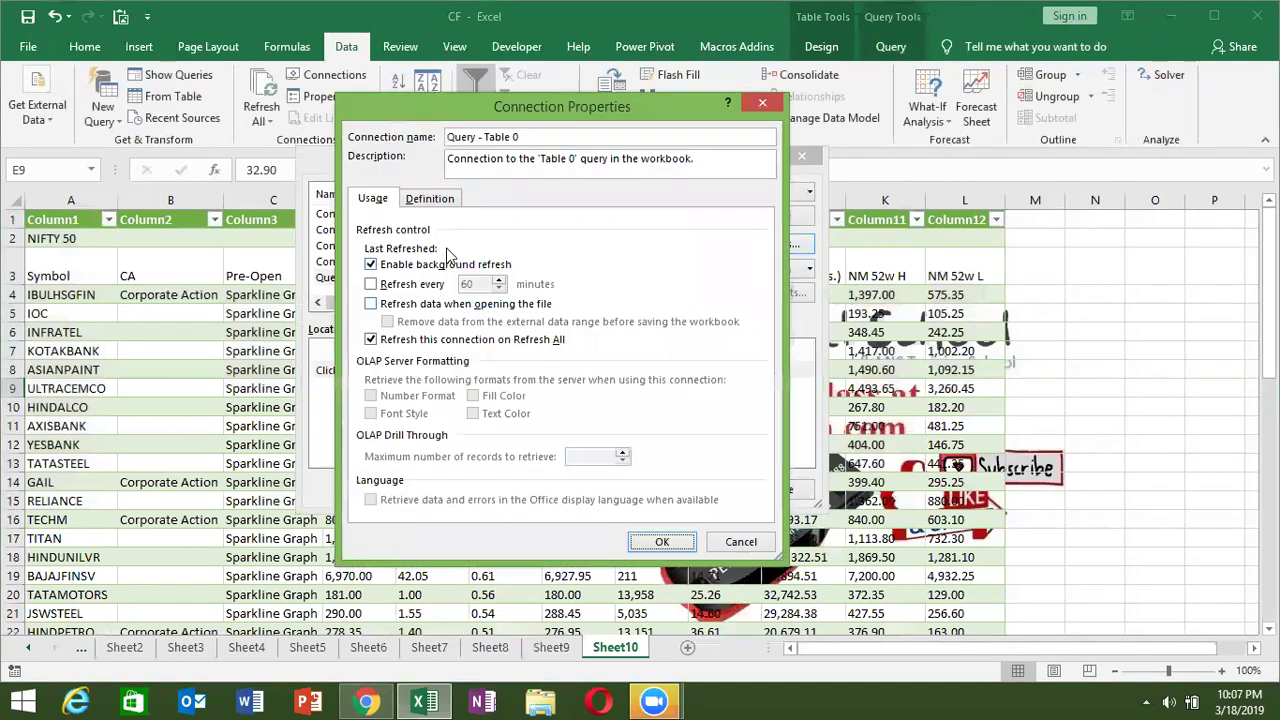
left_click(390, 285)
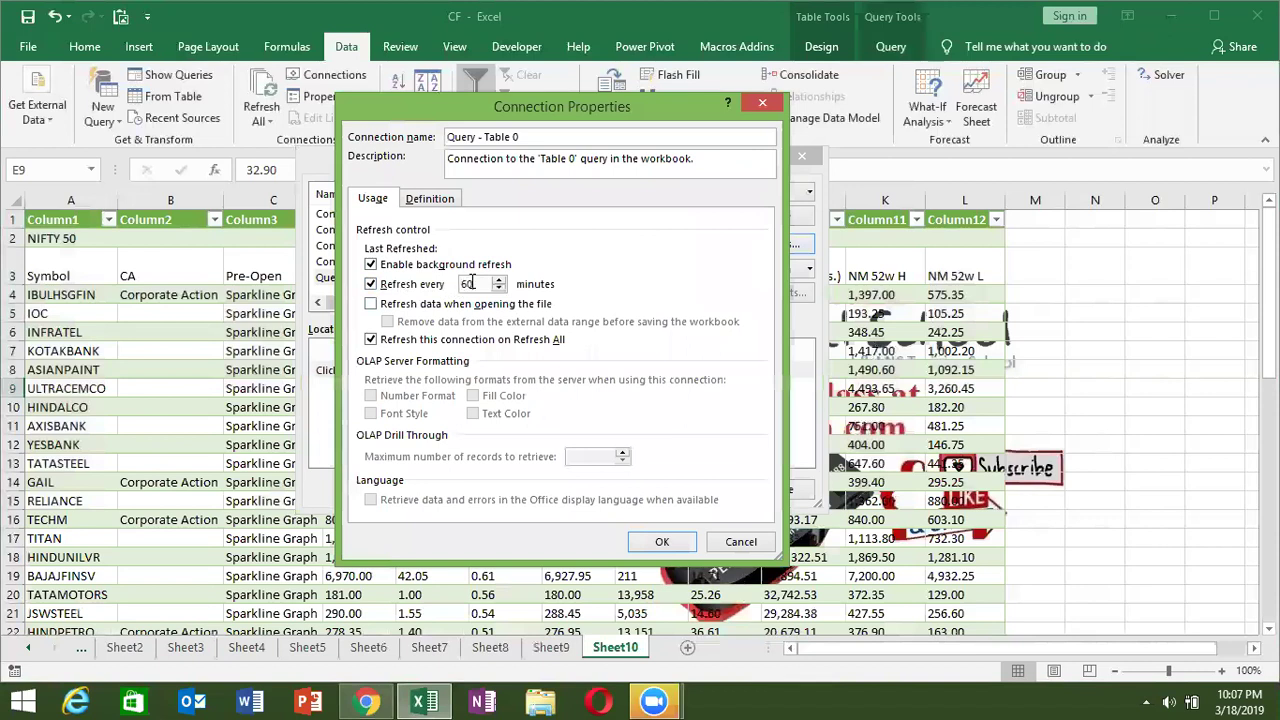
double_click(467, 284)
type("1")
left_click(648, 542)
left_click(757, 490)
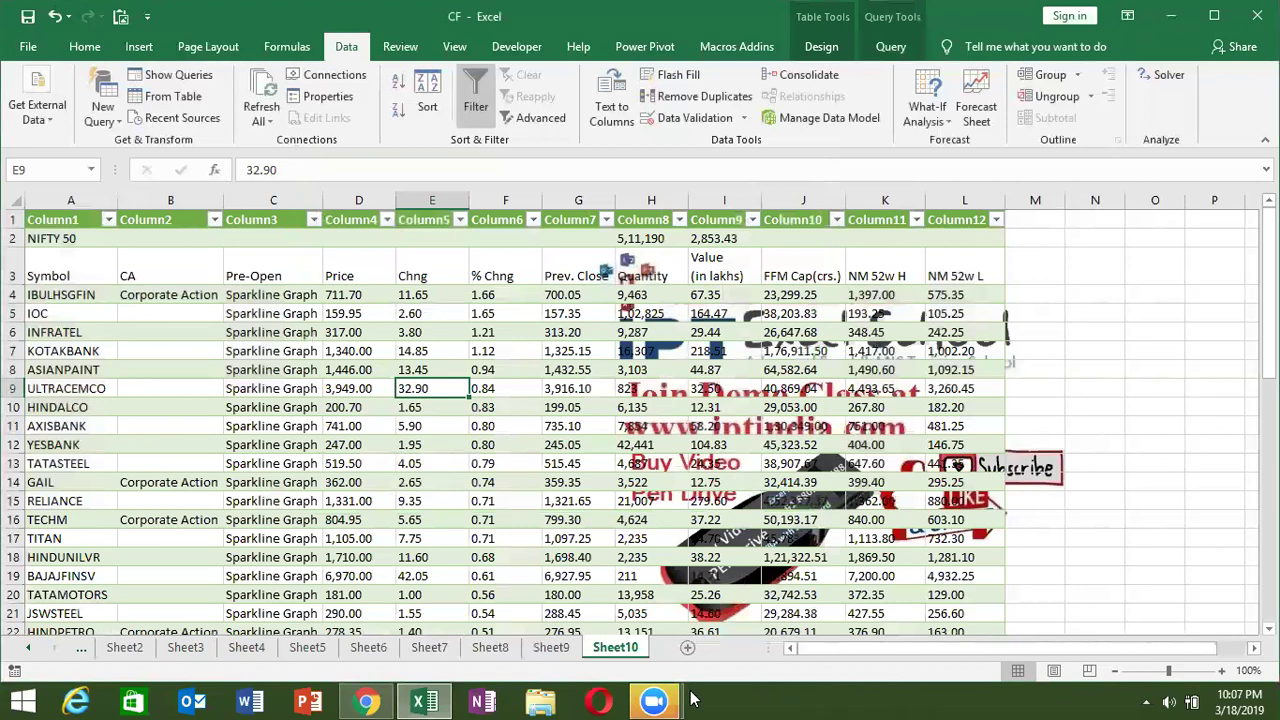
- Add a new blank worksheet, Sheet11
left_click(690, 651)
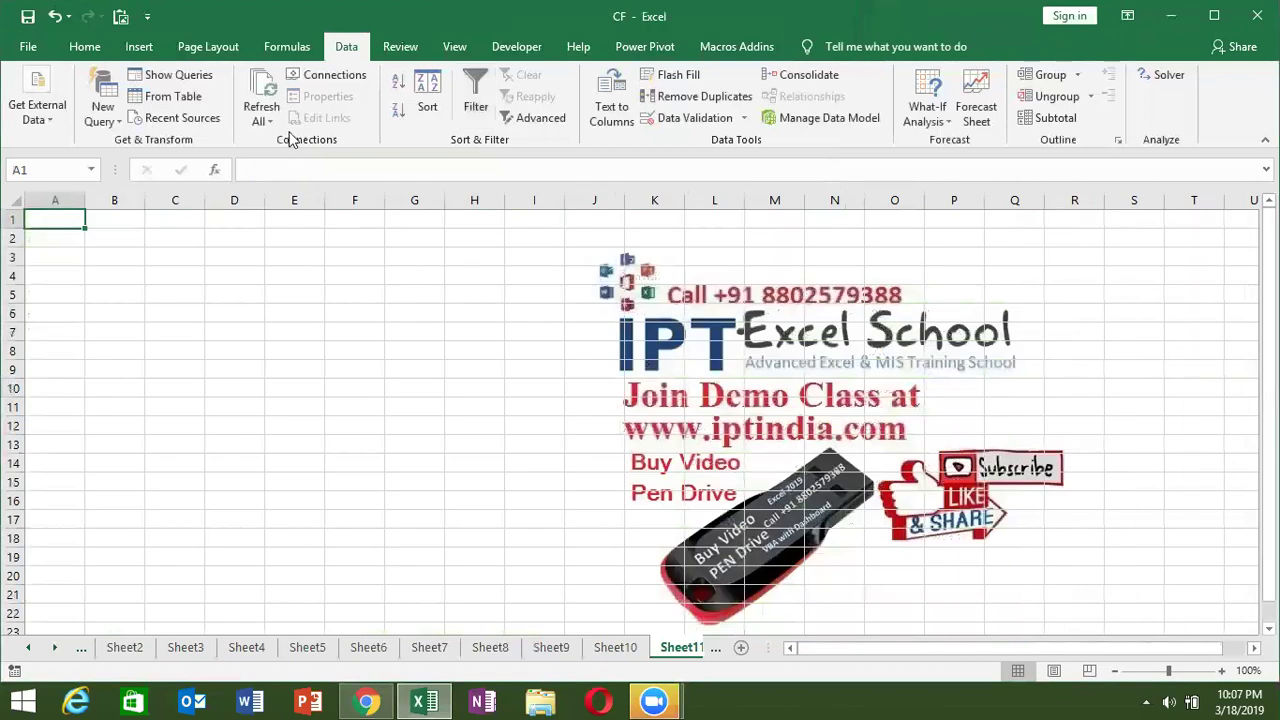
left_click(41, 120)
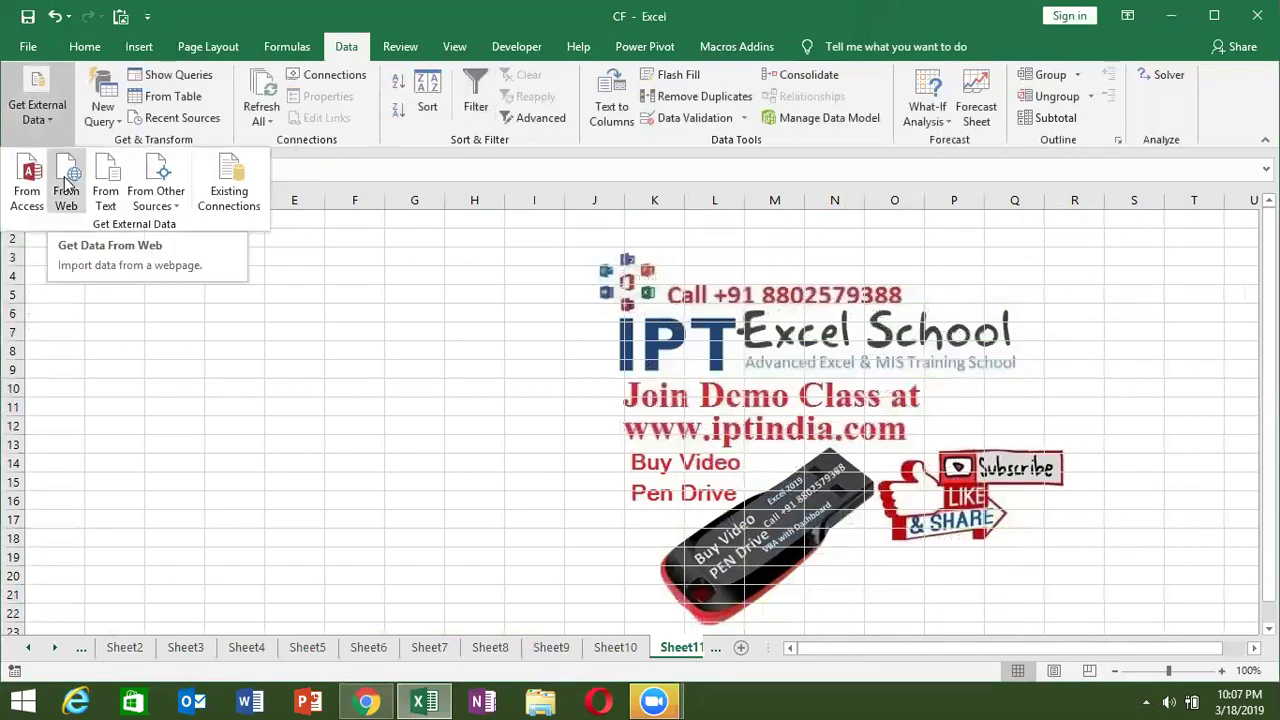
key("Escape")
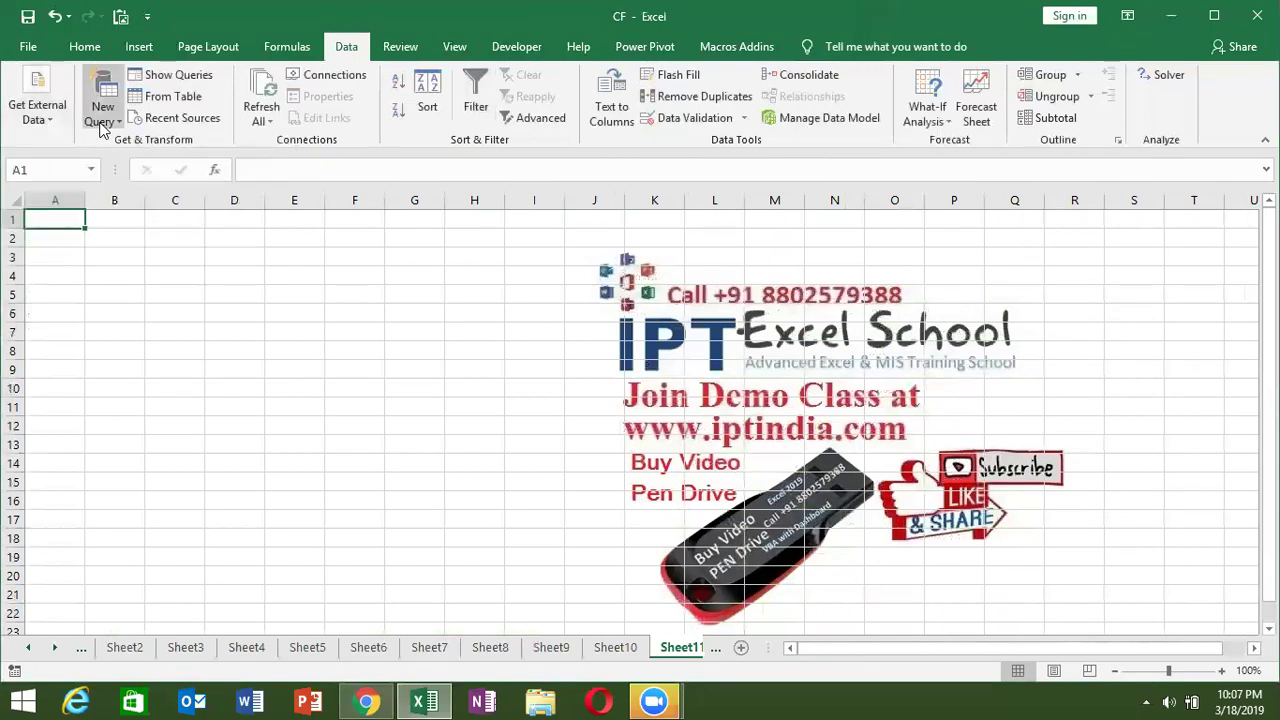
- Start a New Query from Active Directory, then cancel it
left_click(100, 122)
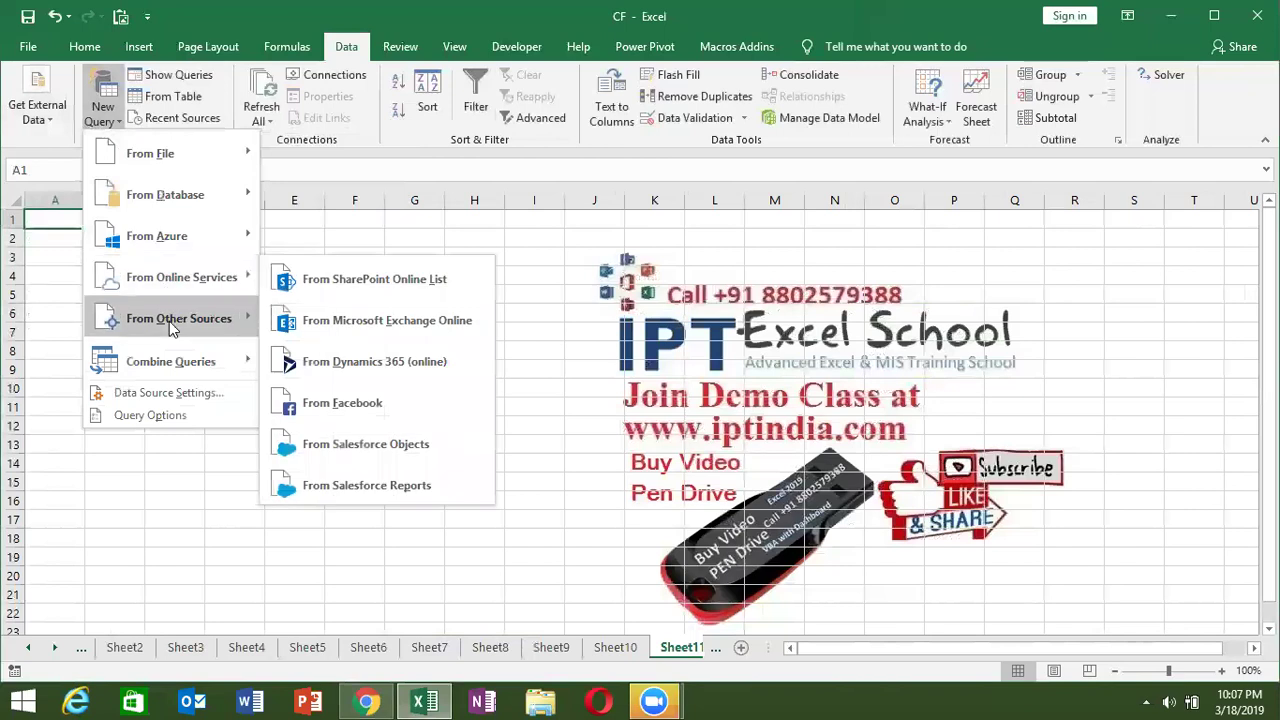
mouse_move(178, 318)
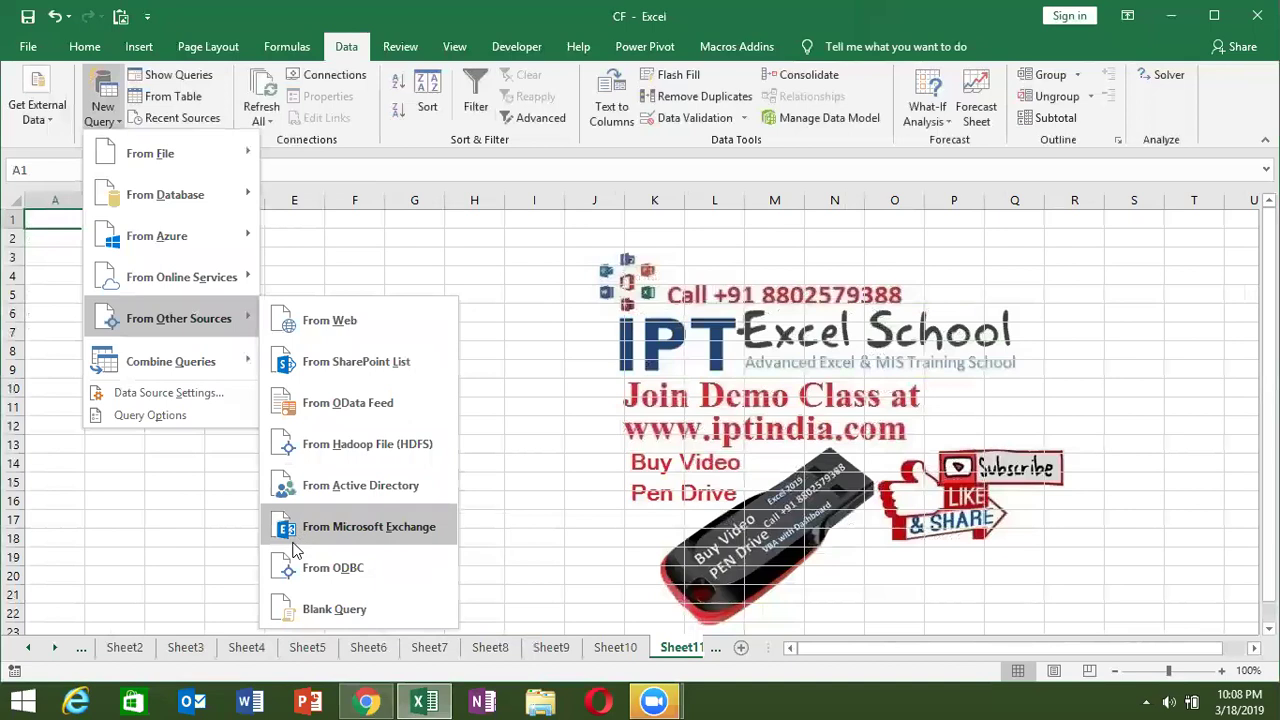
left_click(332, 486)
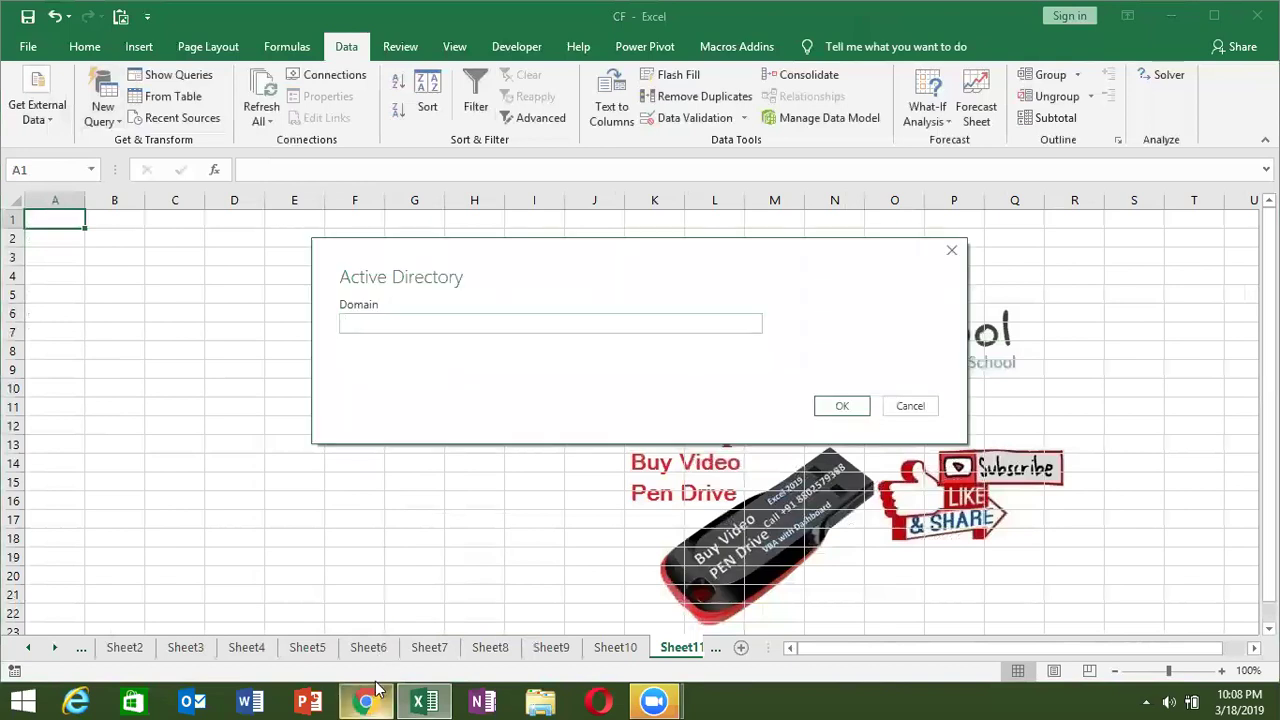
left_click(953, 252)
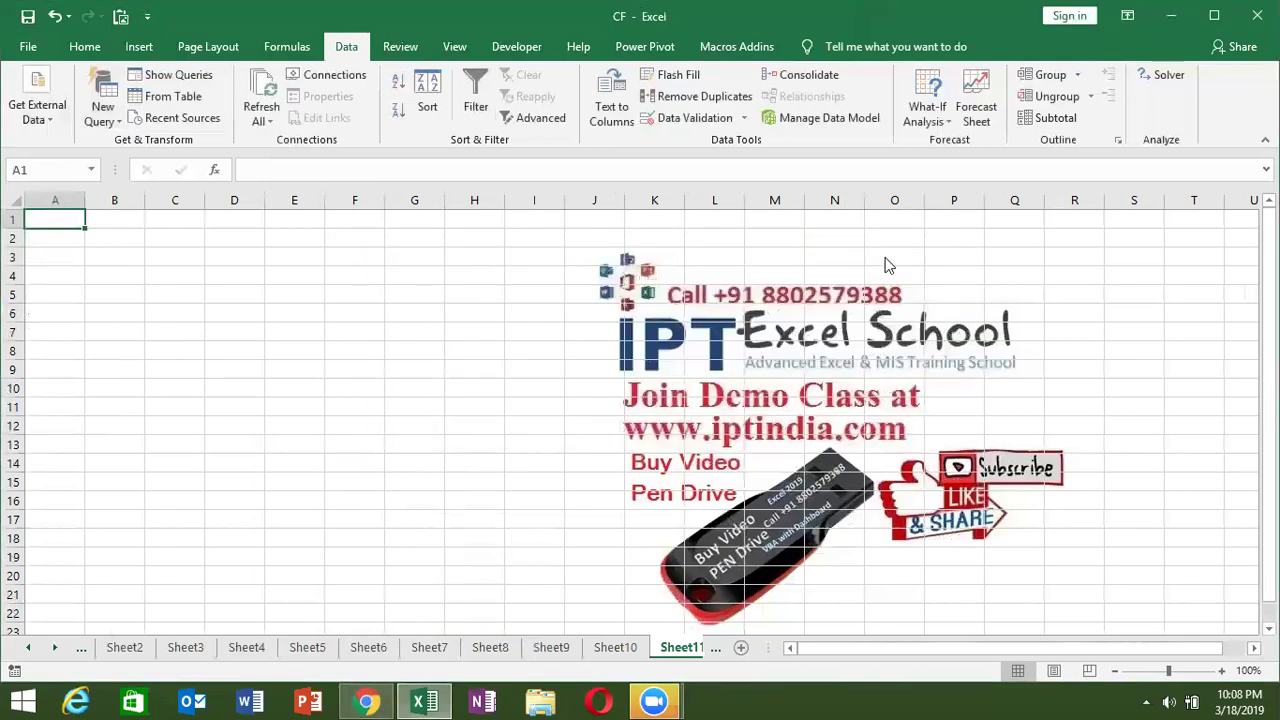
- Browse other external data sources, dismiss the column-not-found error, and list New Query sources
left_click(55, 122)
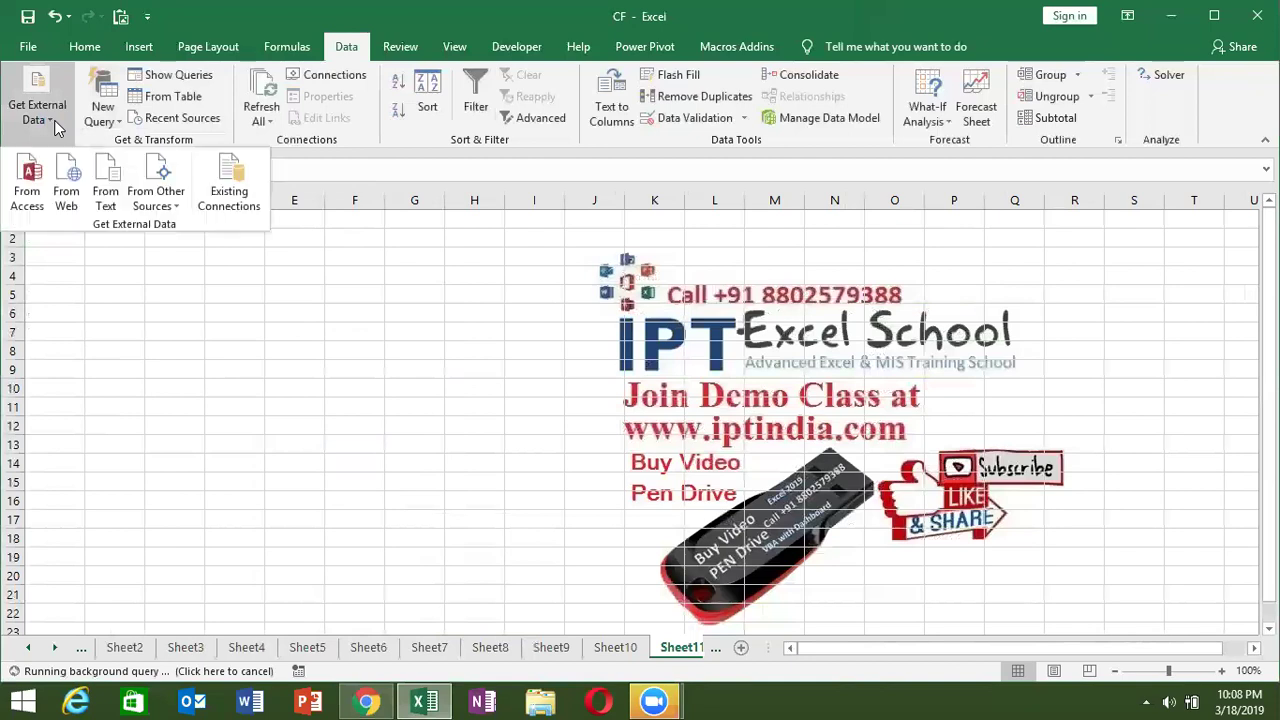
left_click(160, 206)
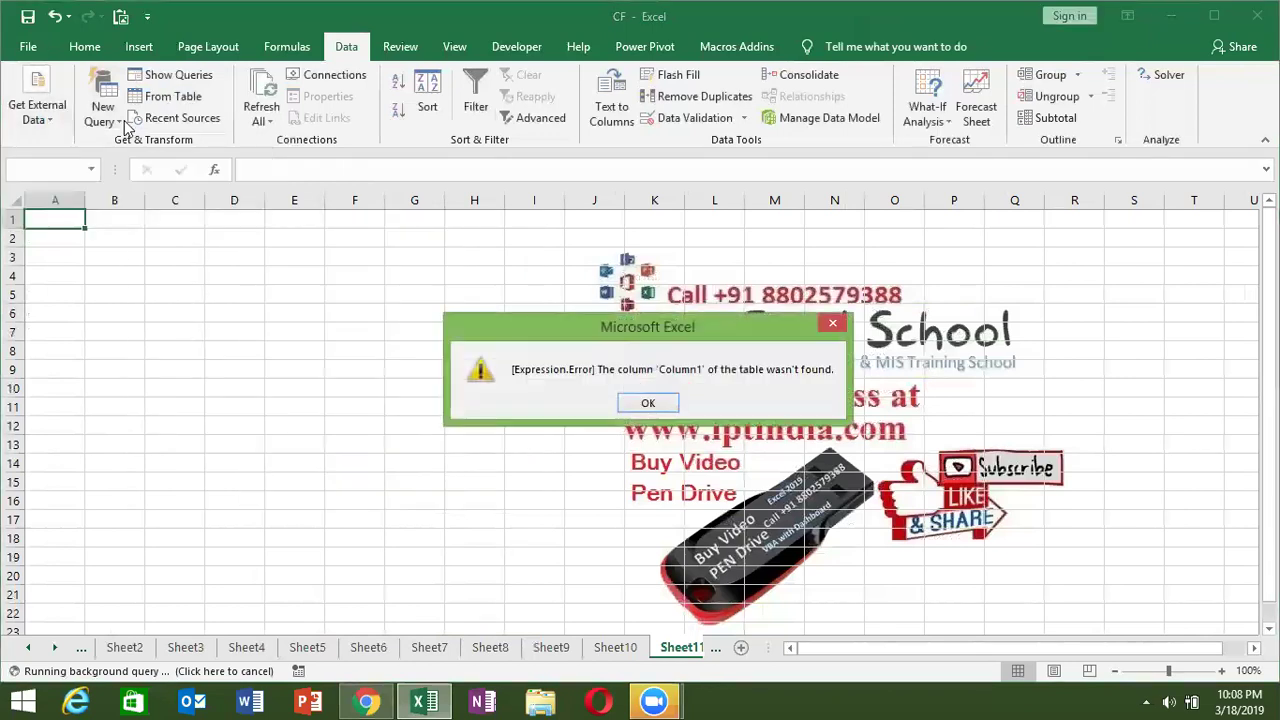
key("Return")
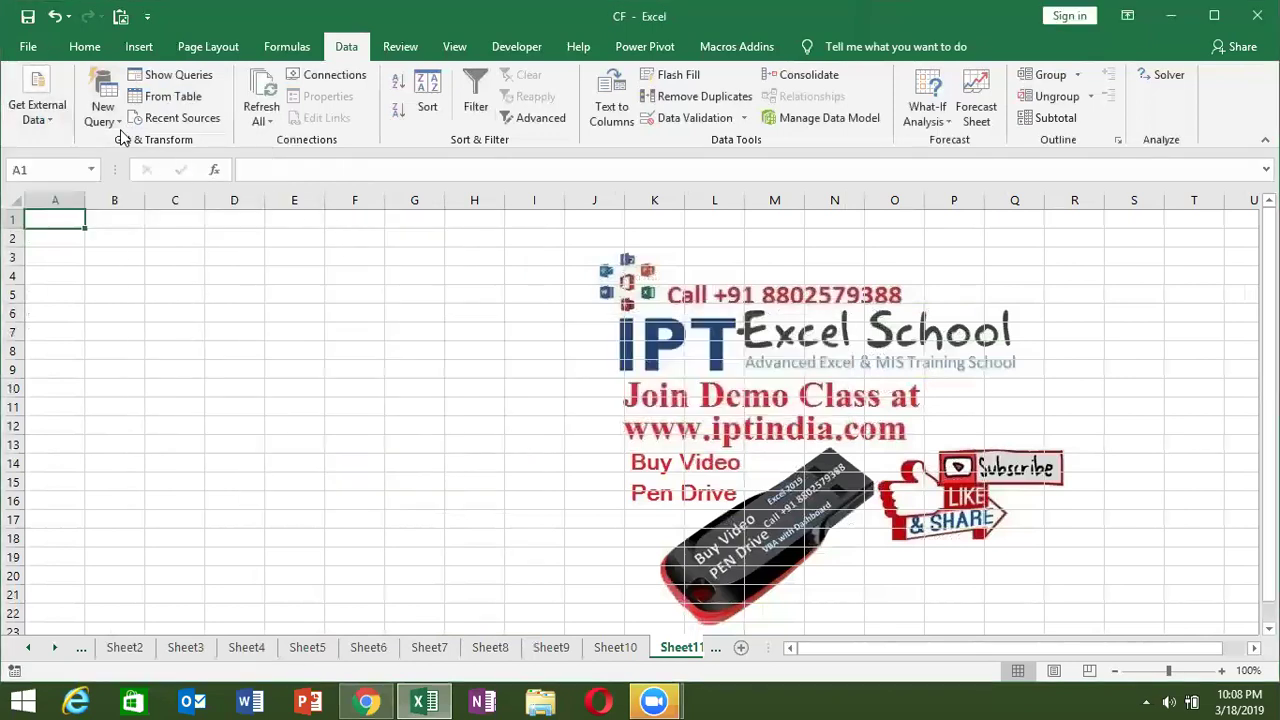
left_click(105, 118)
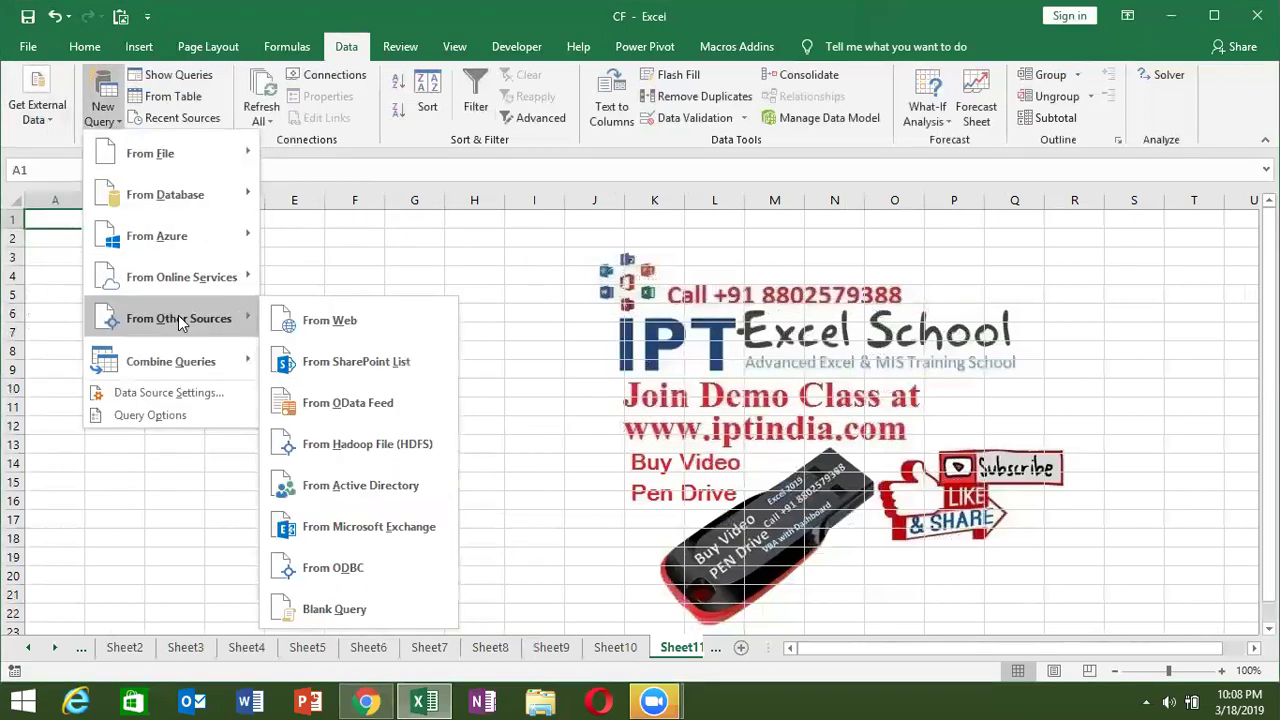
mouse_move(181, 277)
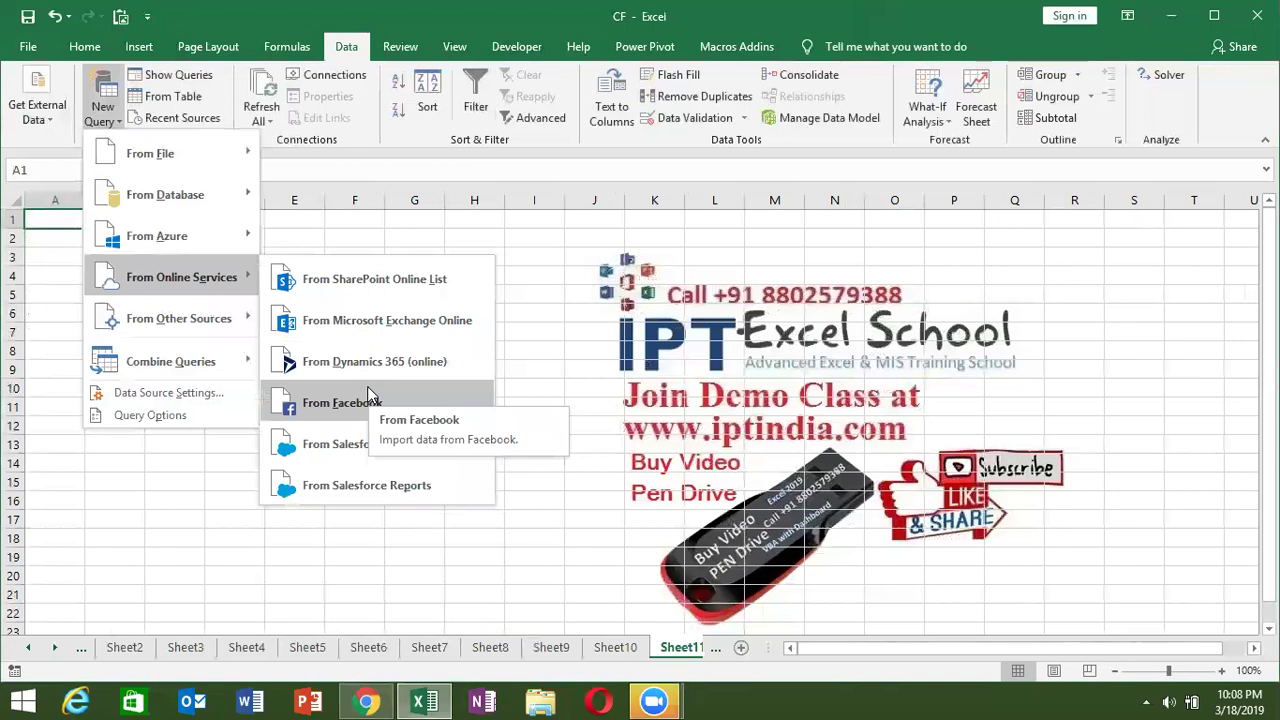
- Start a From Facebook import, turning off future third-party service warnings
left_click(367, 386)
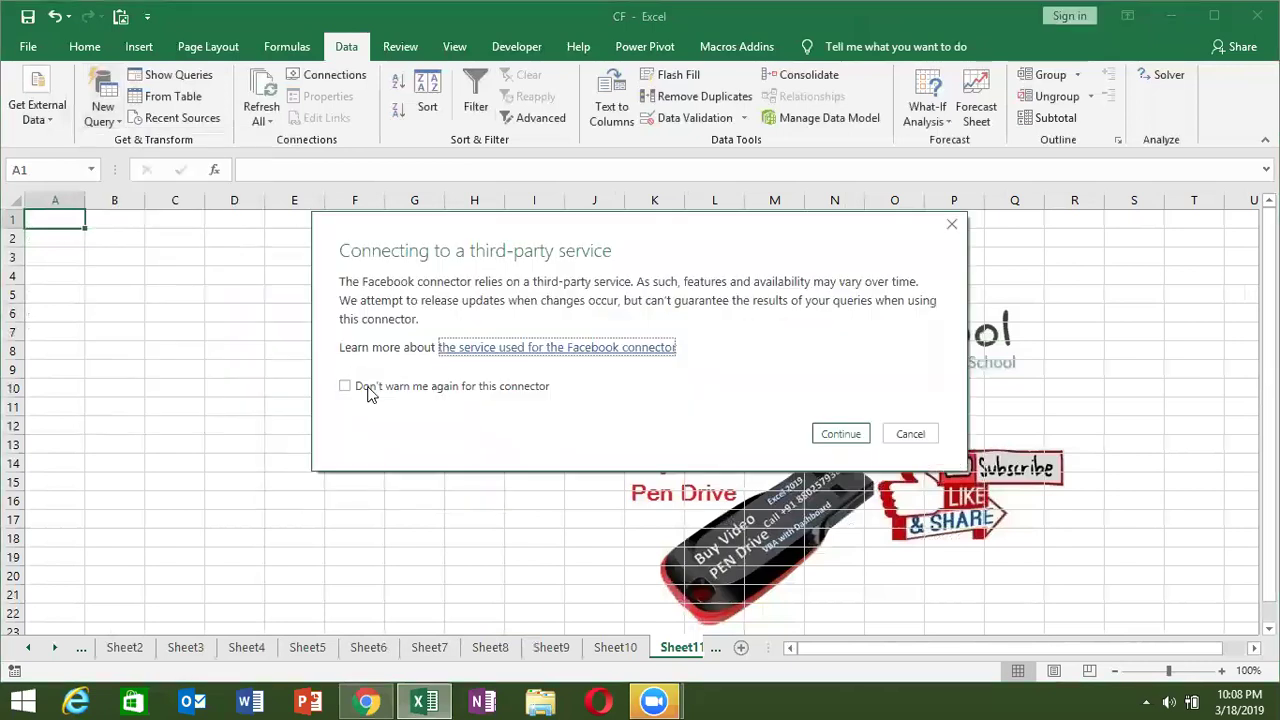
left_click(375, 388)
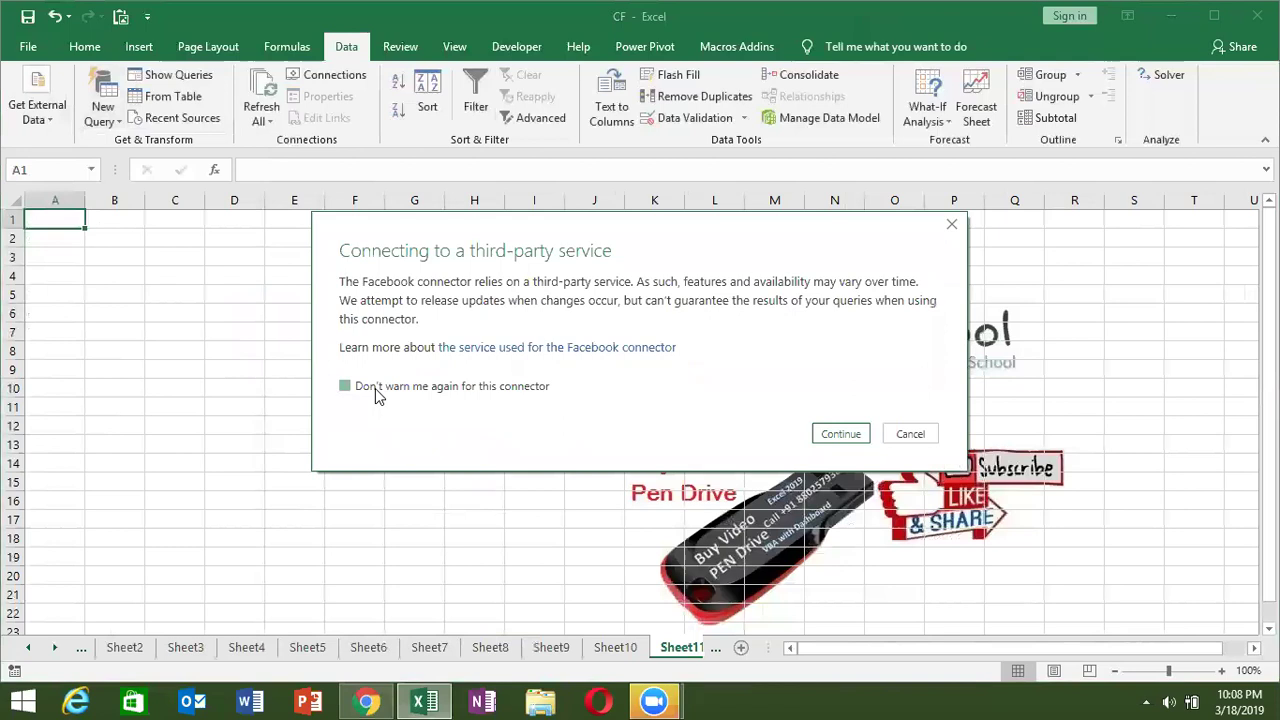
left_click(851, 436)
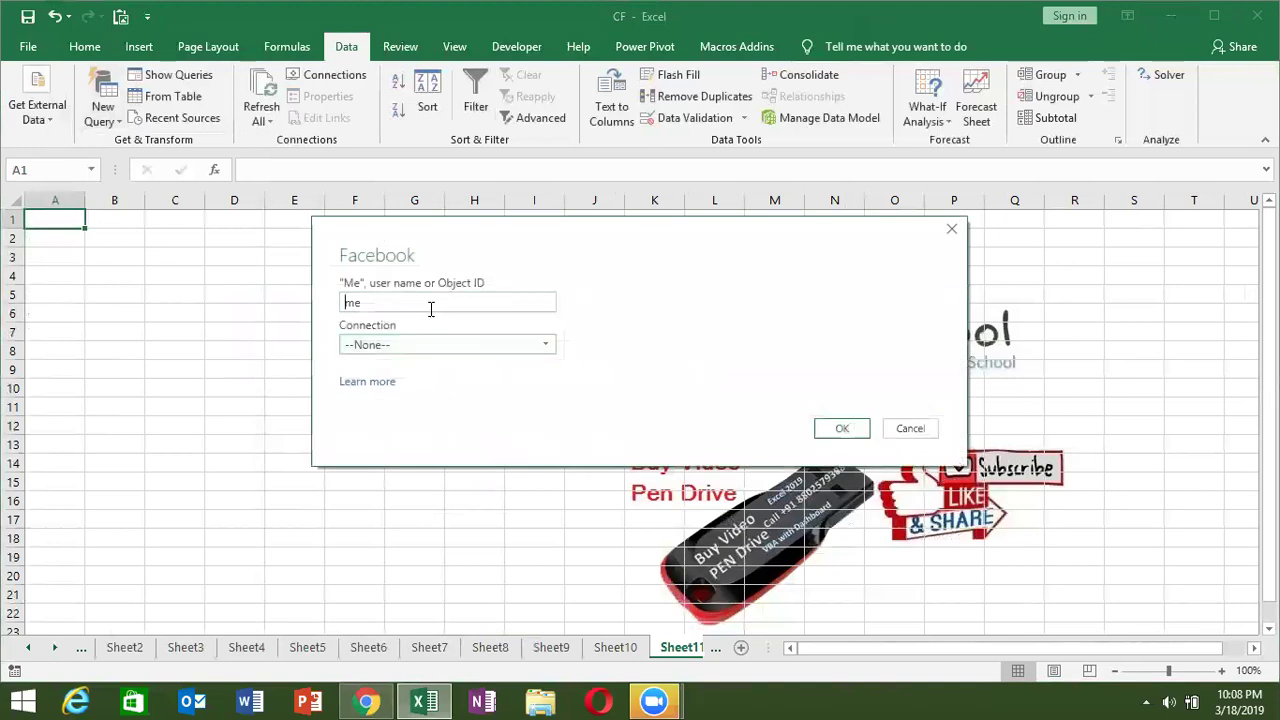
- Fetch the Friends connection for 'me' and load the 9-row name/id table, dismissing the error
double_click(433, 309)
left_click(424, 345)
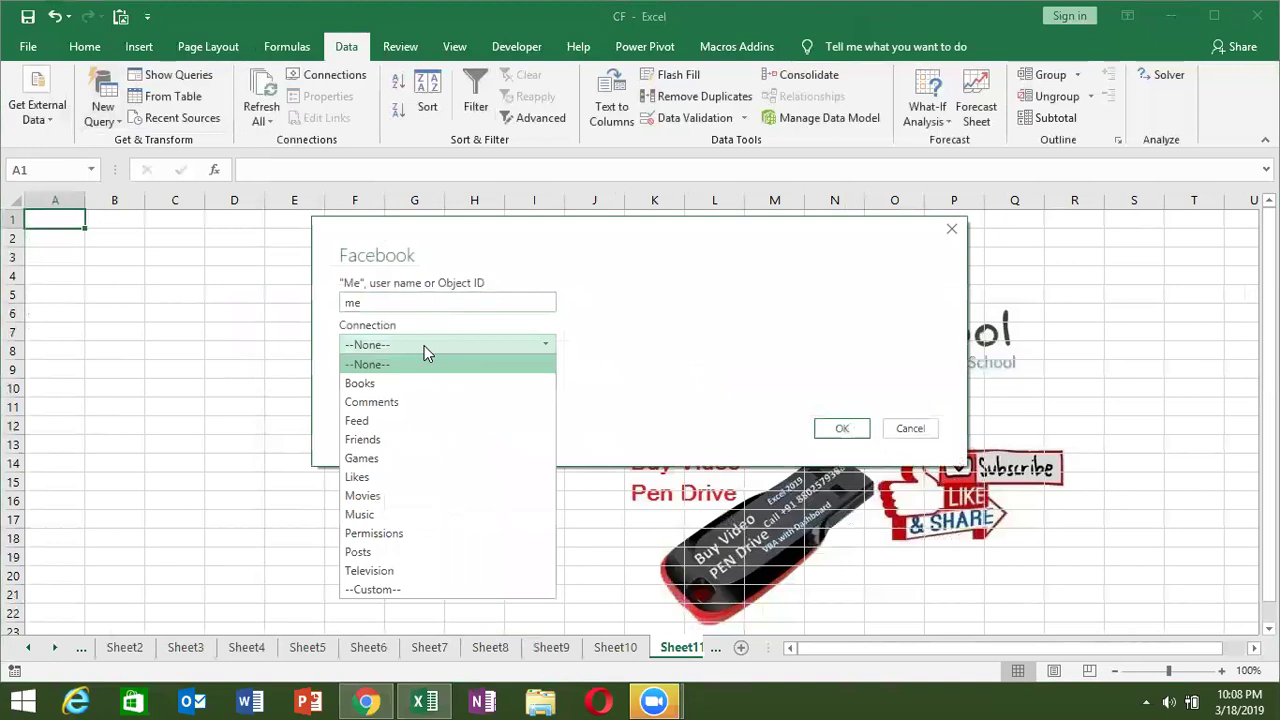
left_click(419, 439)
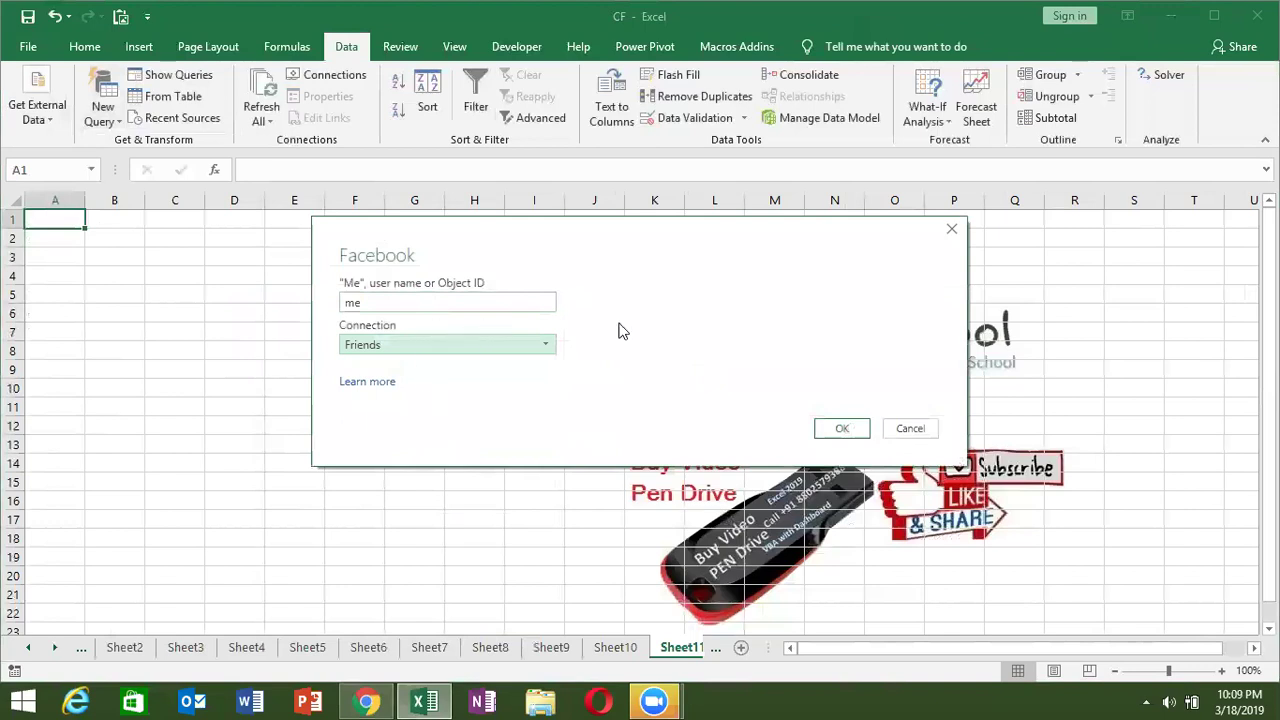
left_click(833, 430)
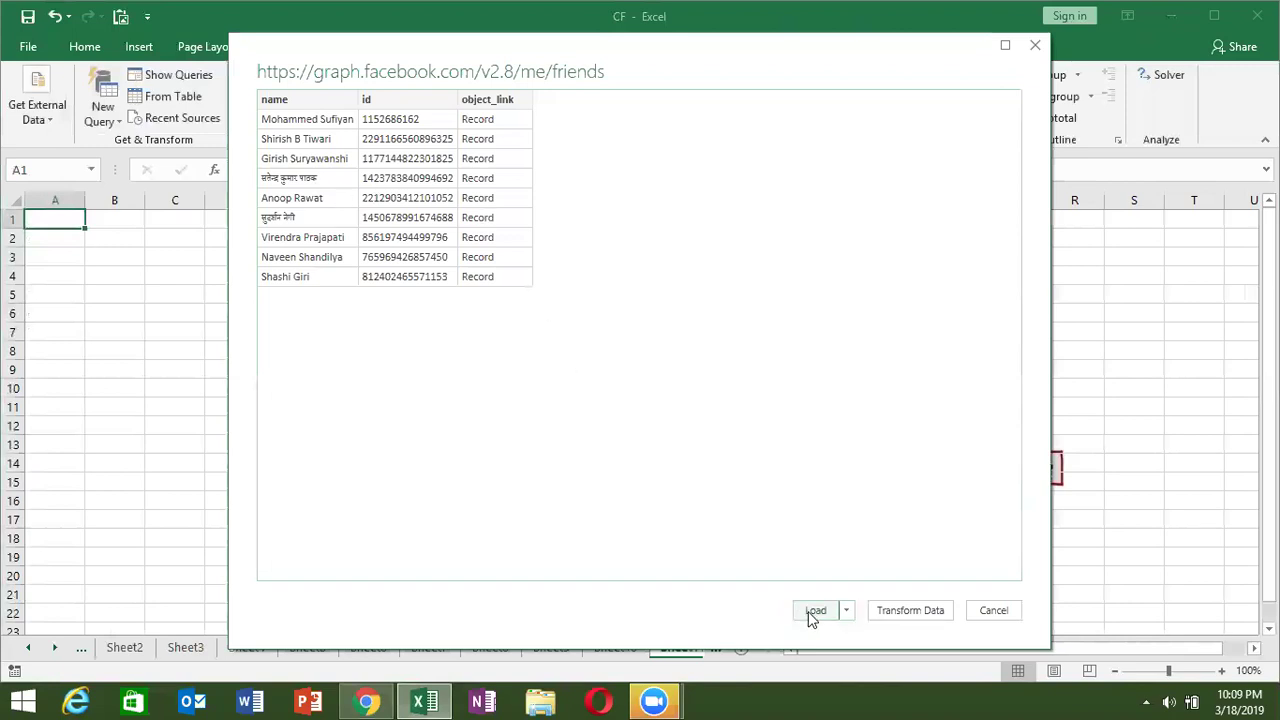
left_click(815, 611)
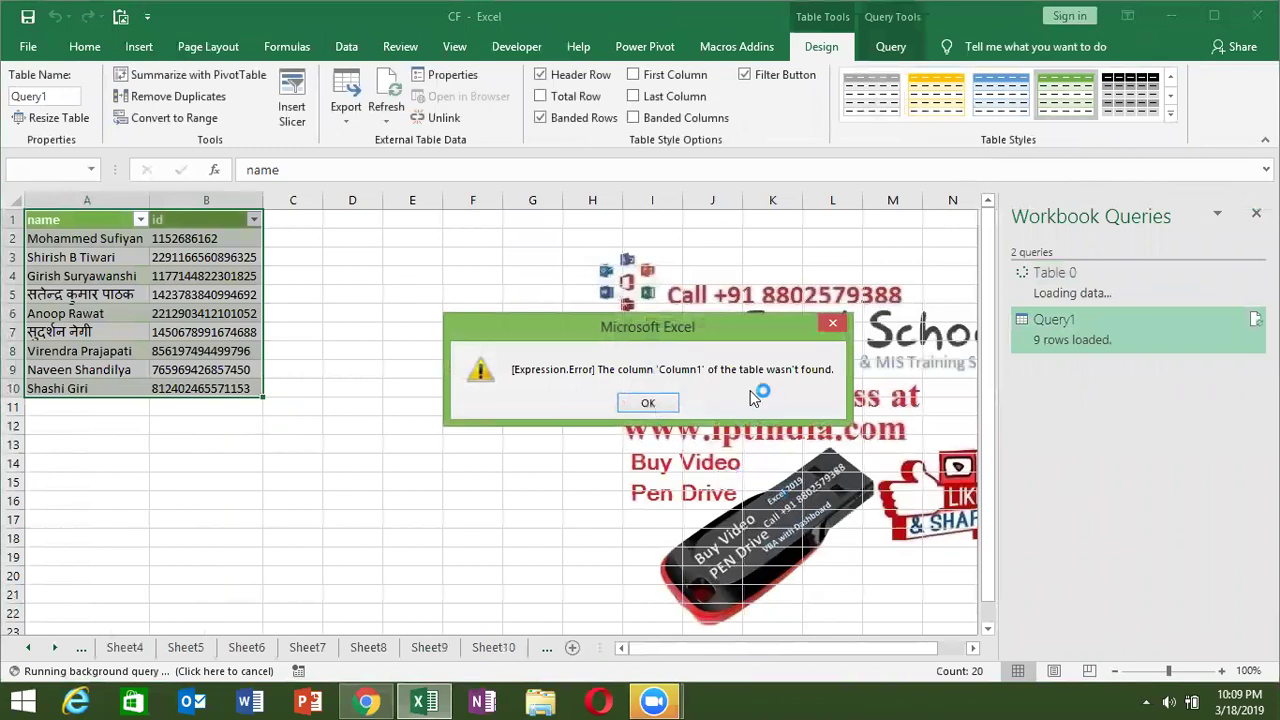
left_click(650, 403)
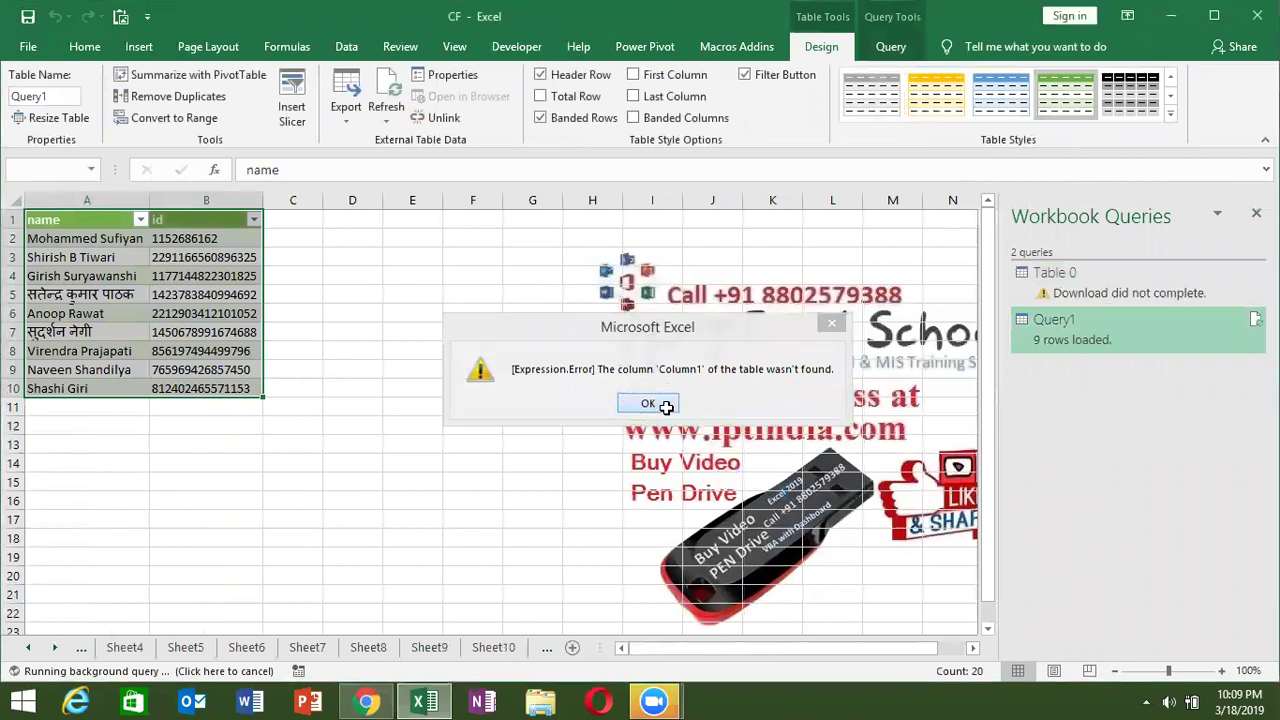
left_click(378, 488)
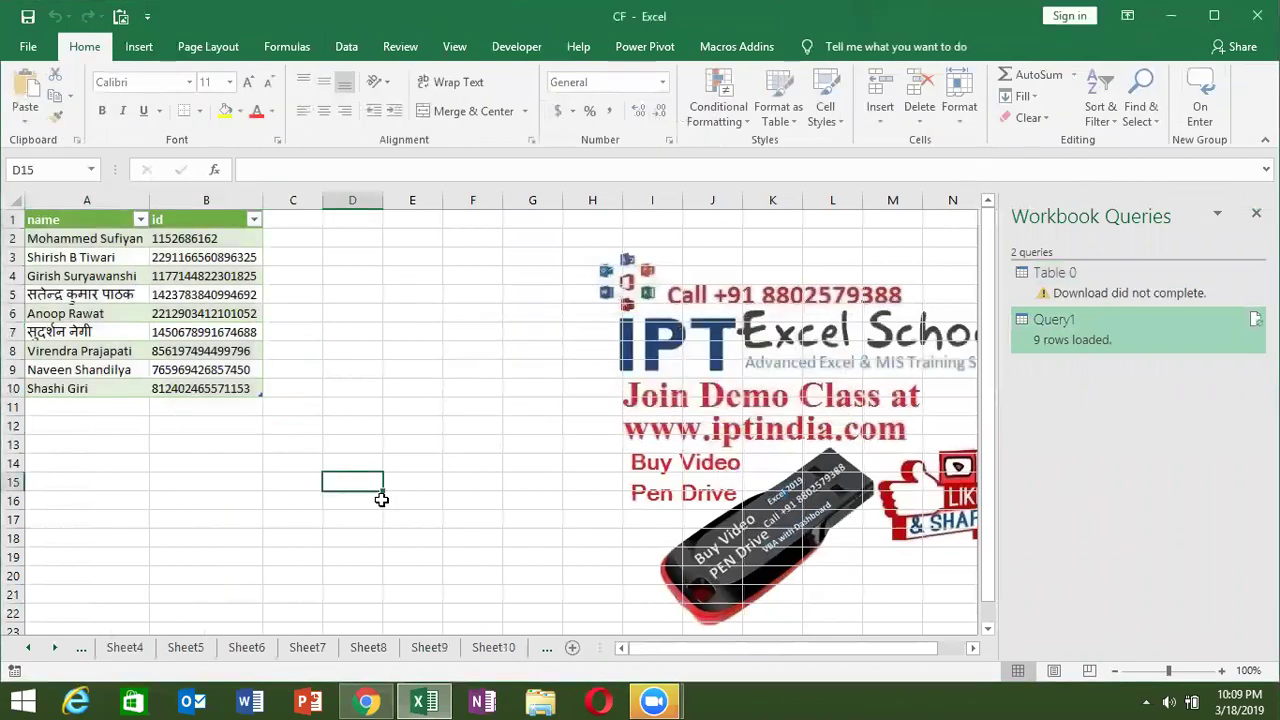
- Return to the blank Sheet11 and close the Workbook Queries pane
left_click(510, 648)
left_click(570, 648)
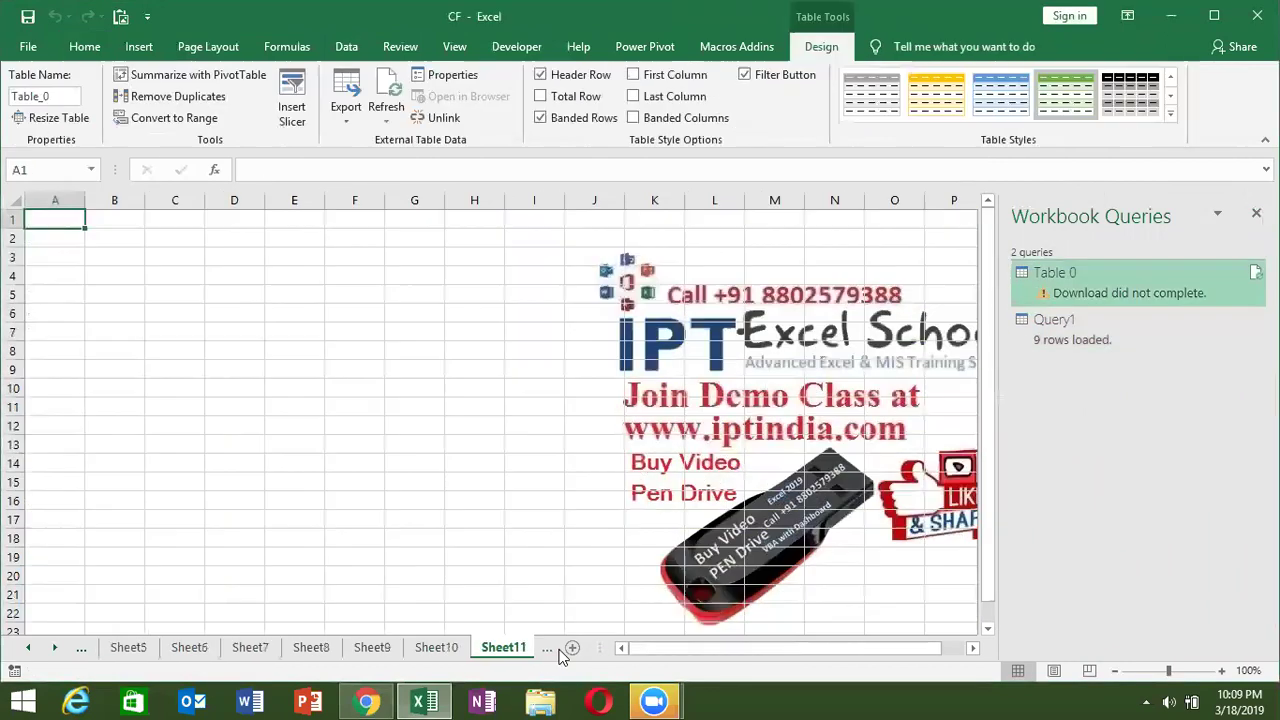
left_click(1256, 213)
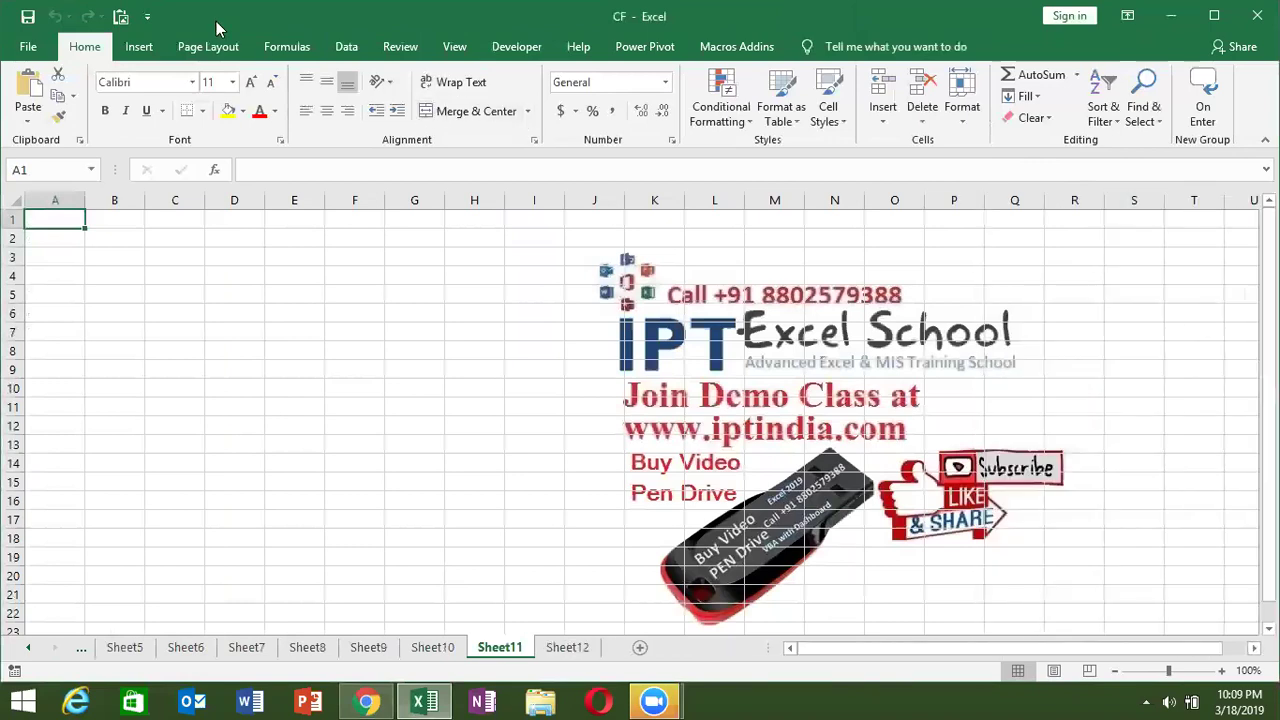
- Open a From ODBC import with Excel Files, view its advanced options, and cancel it
left_click(346, 47)
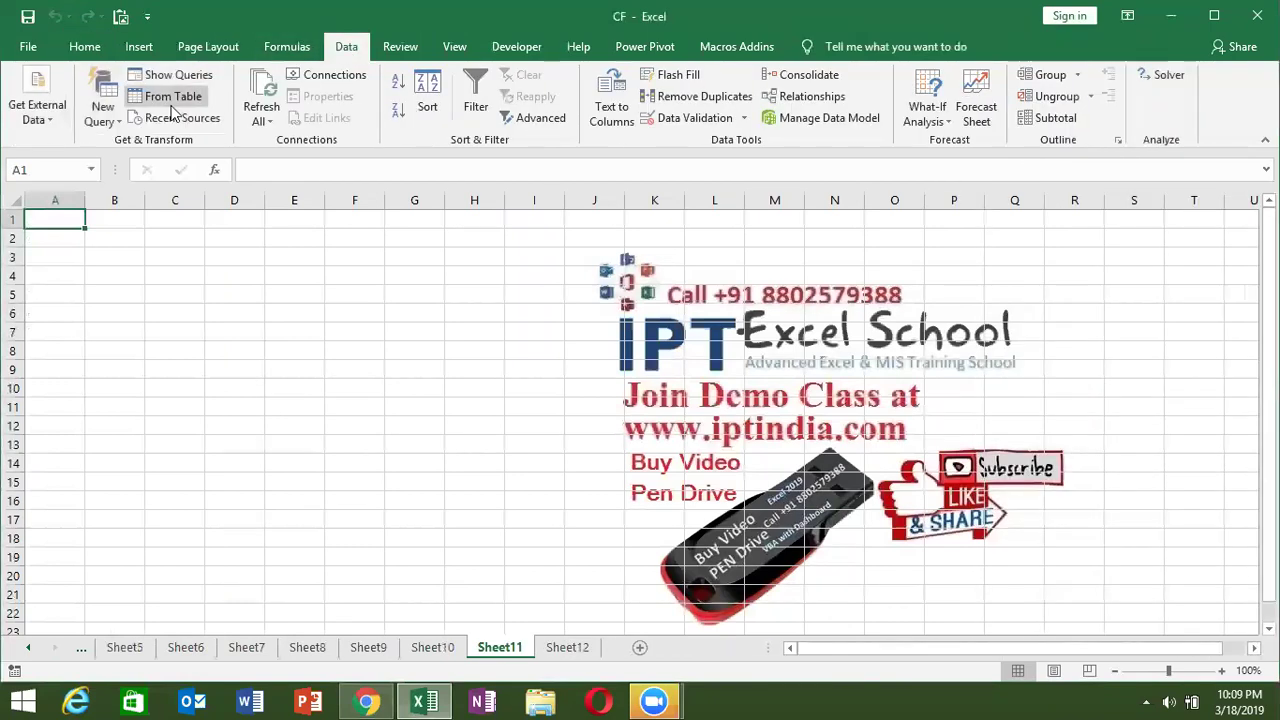
left_click(108, 120)
mouse_move(178, 318)
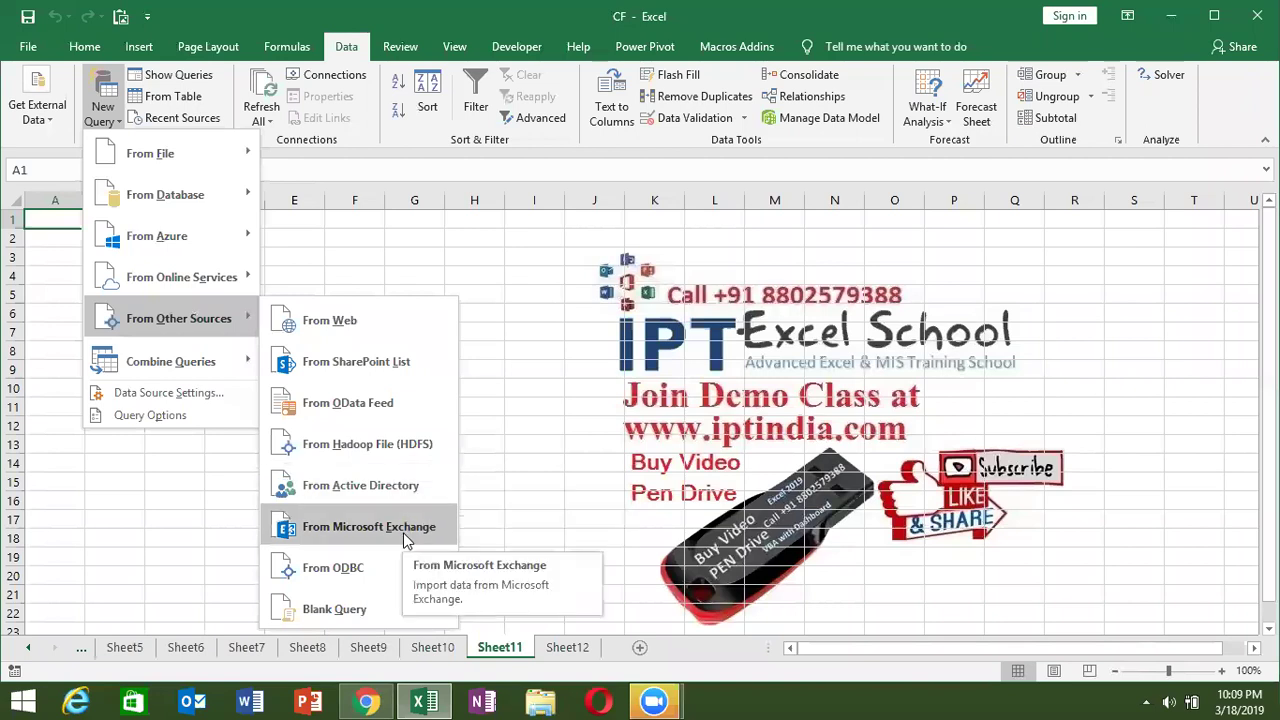
left_click(385, 567)
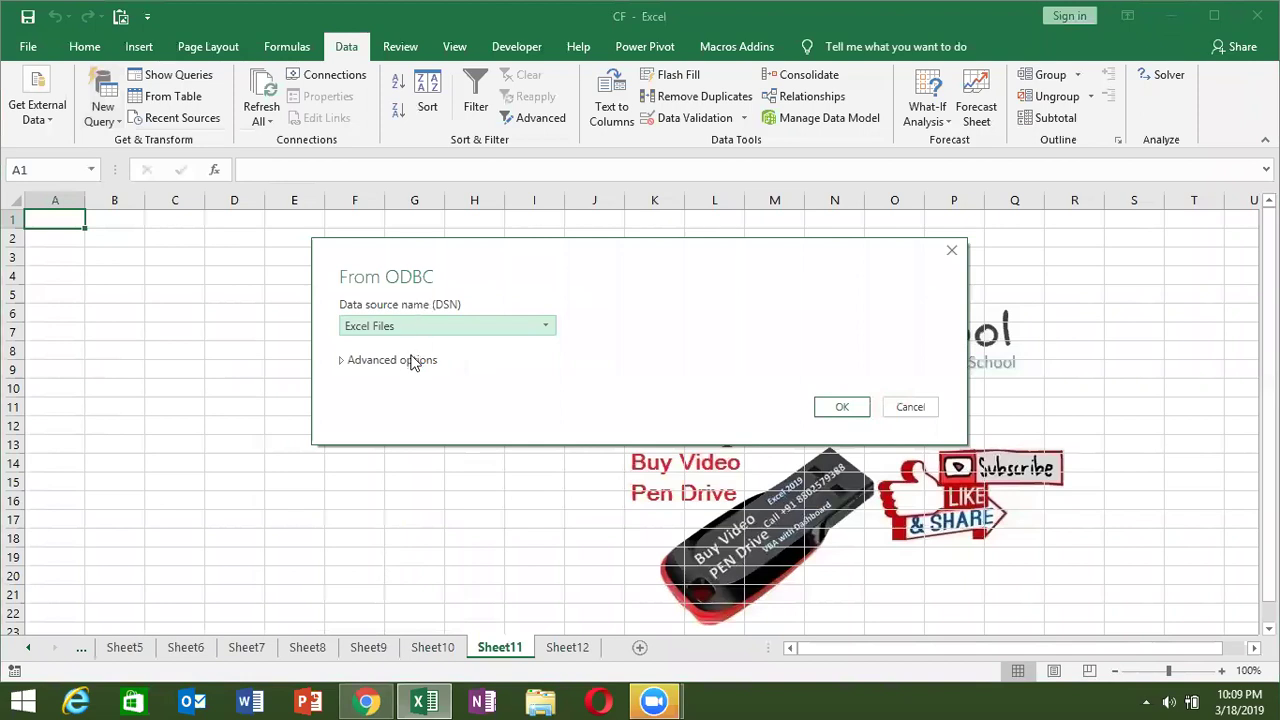
left_click(413, 325)
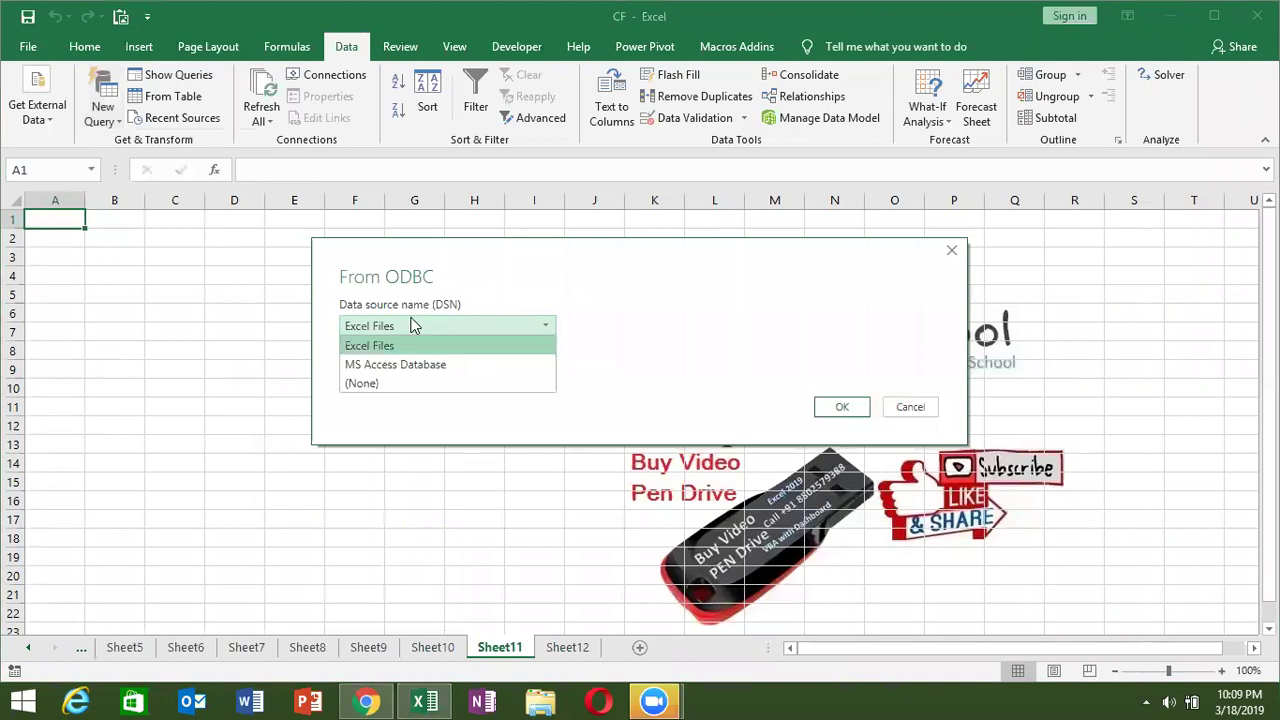
left_click(413, 325)
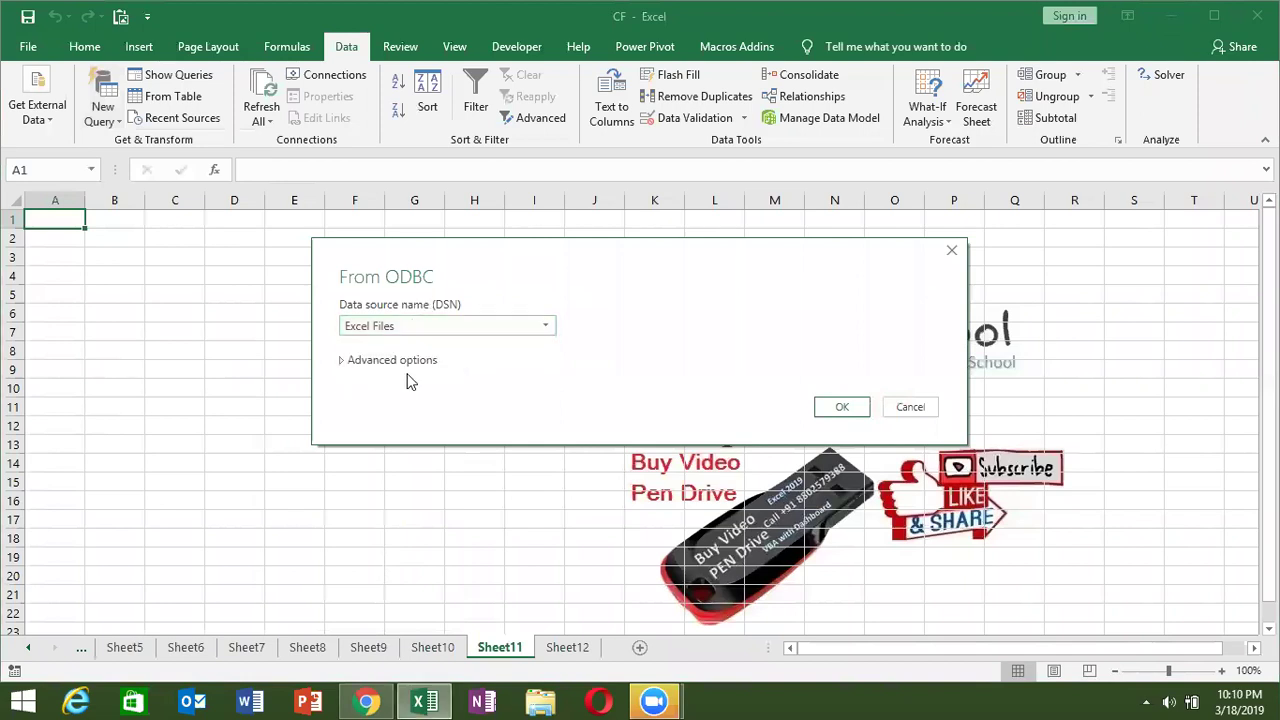
left_click(412, 362)
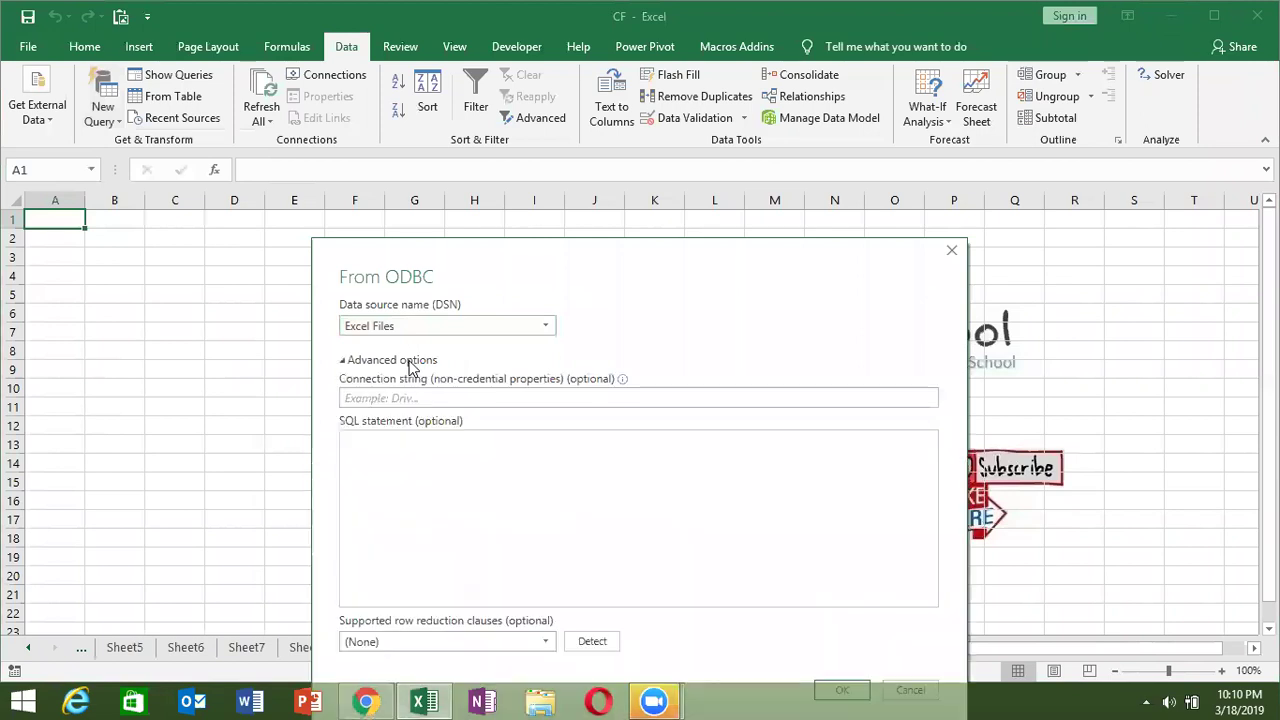
left_click(950, 256)
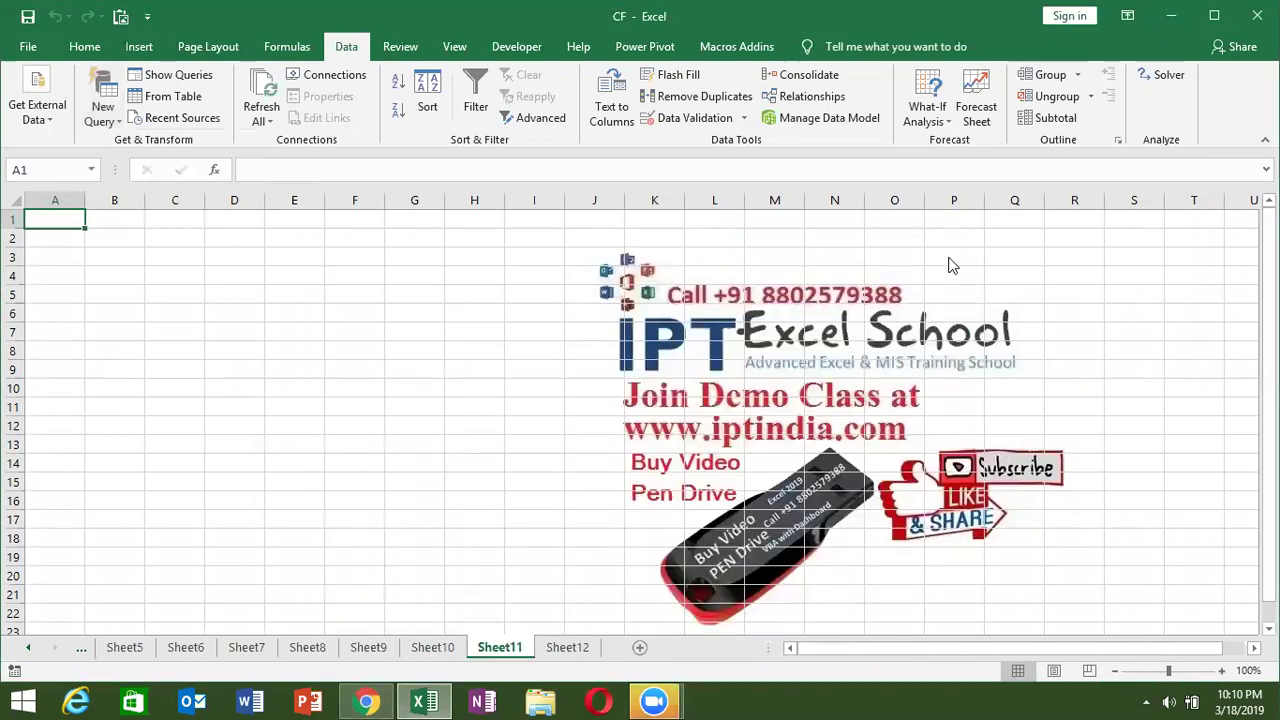
left_click(60, 118)
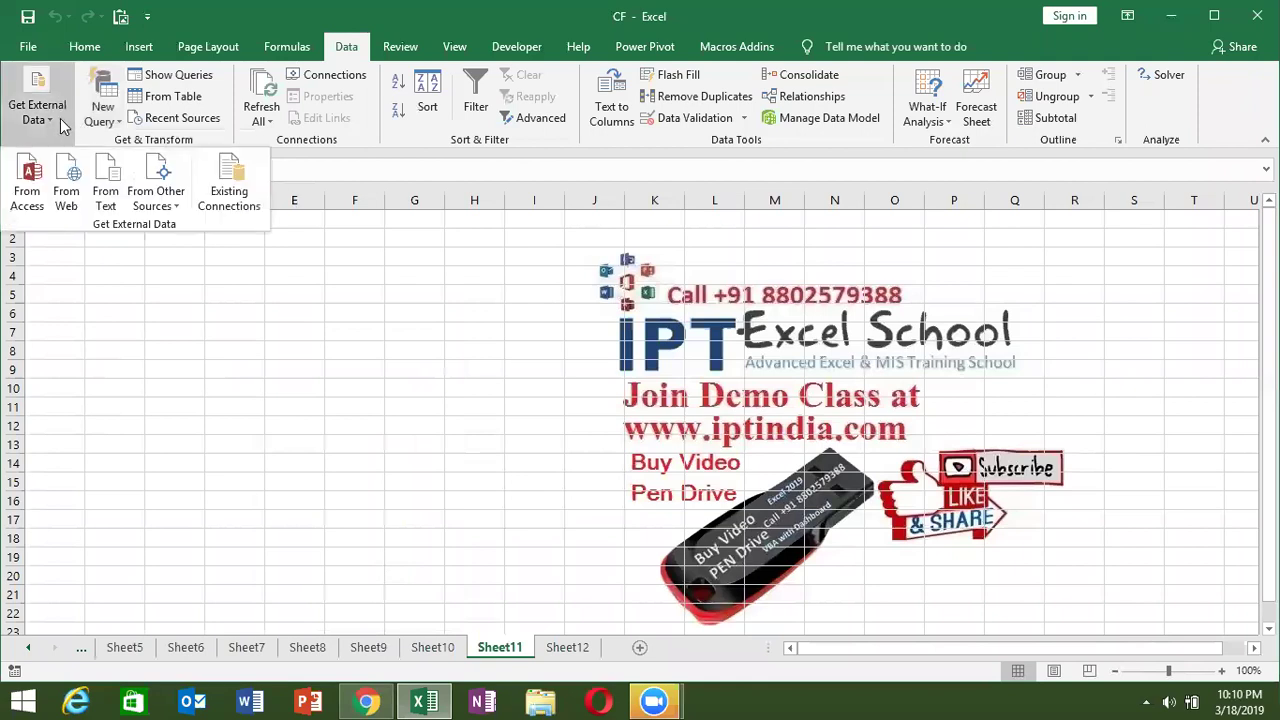
left_click(163, 193)
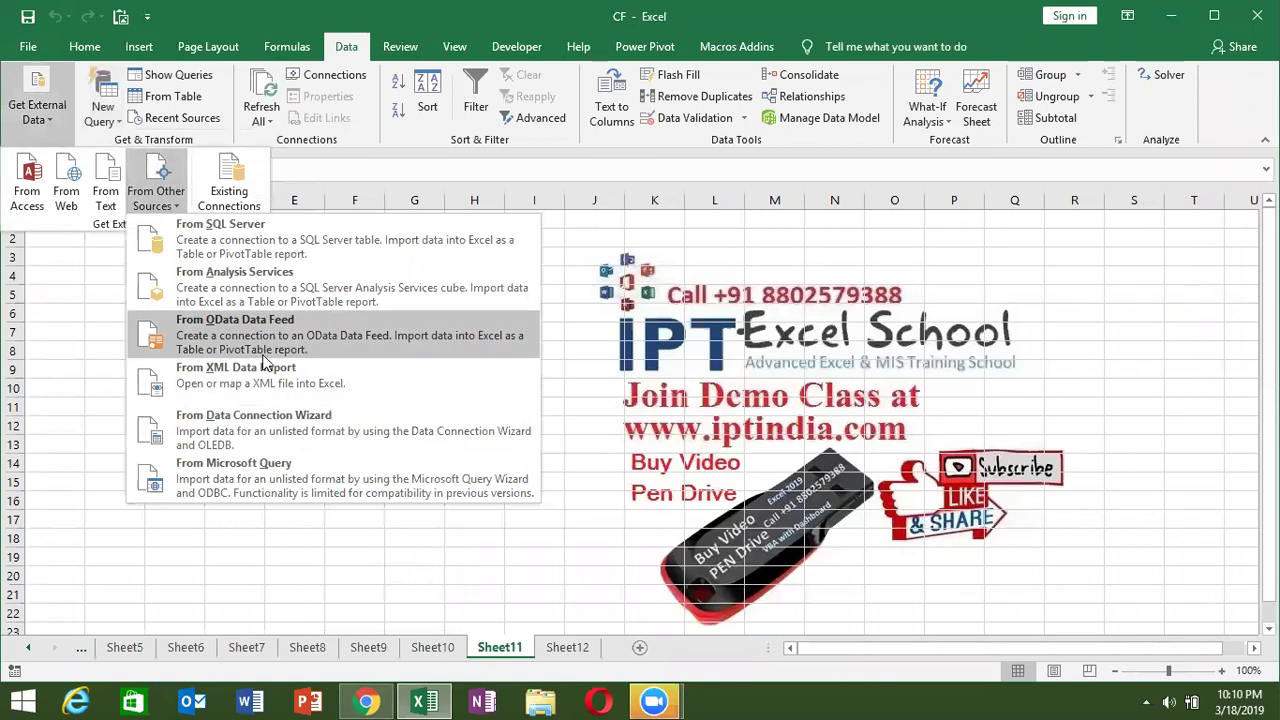
left_click(243, 224)
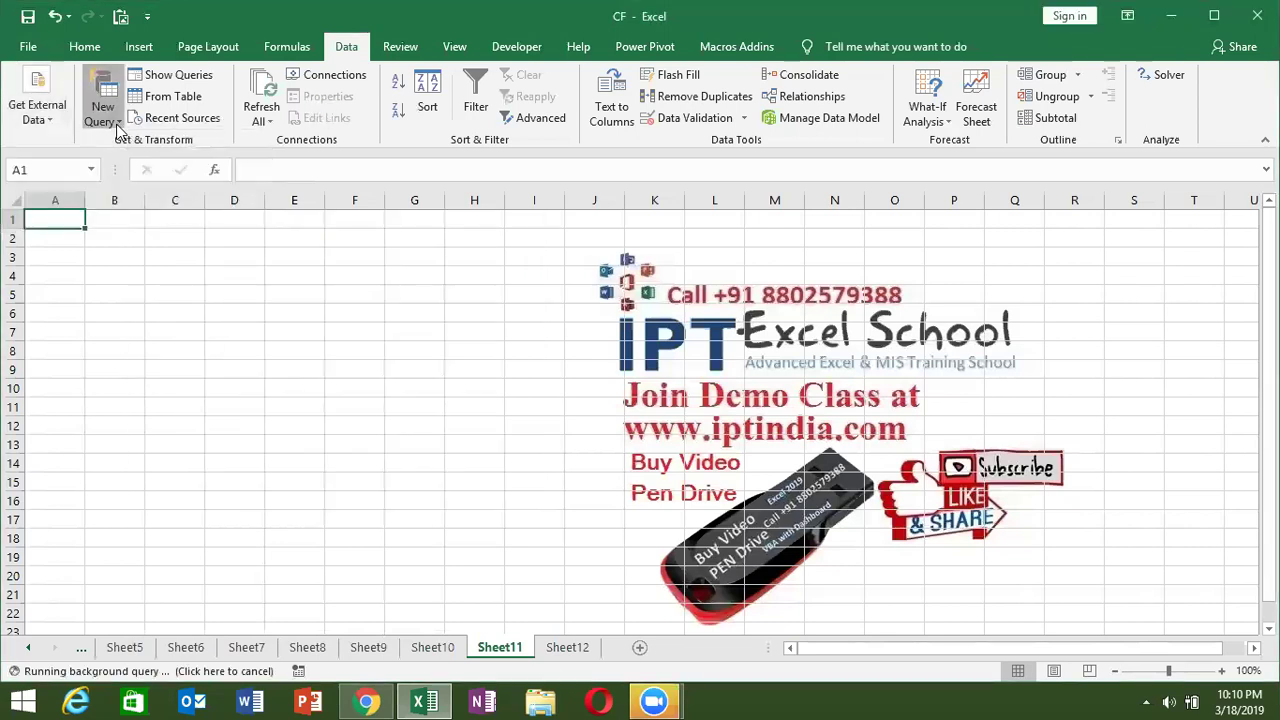
left_click(108, 118)
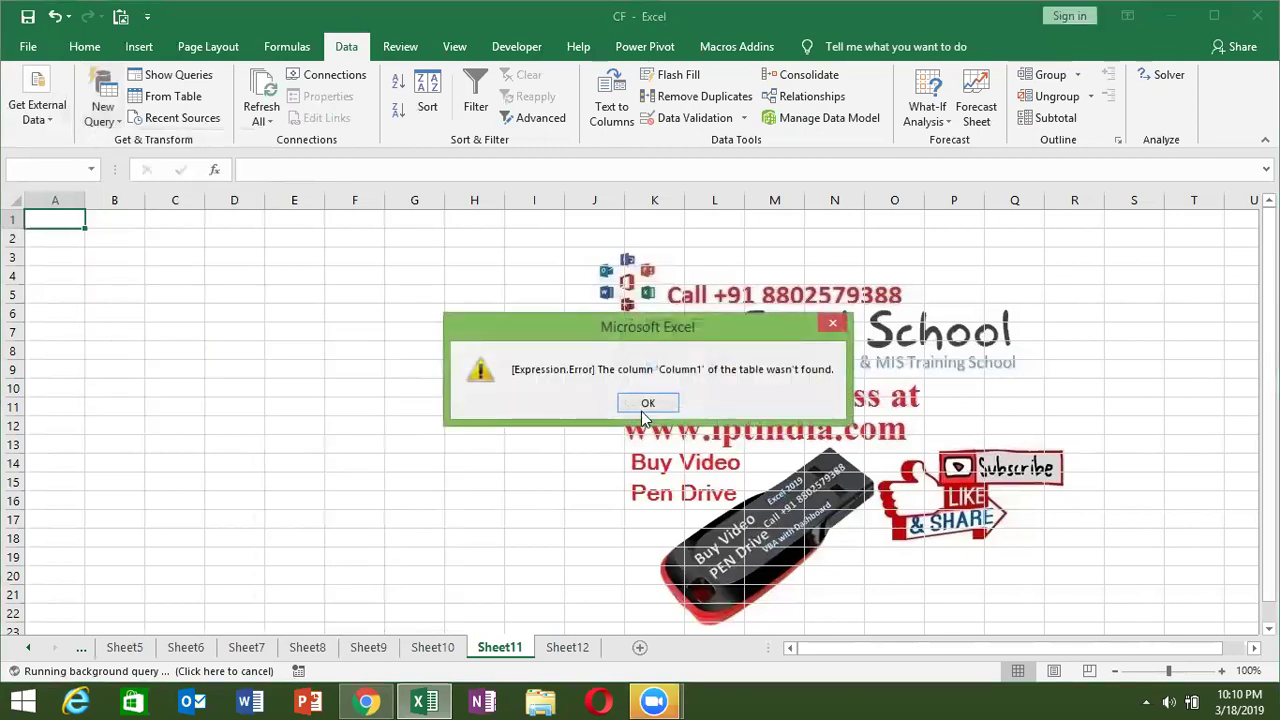
left_click(648, 402)
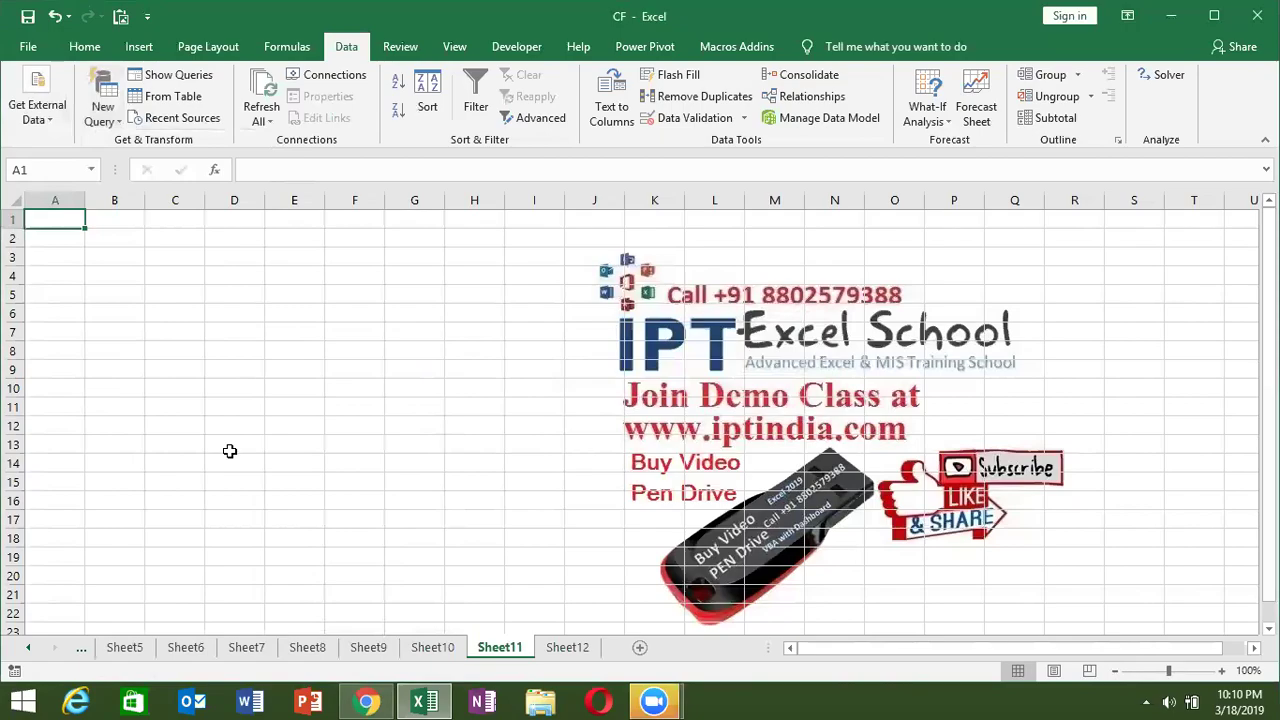